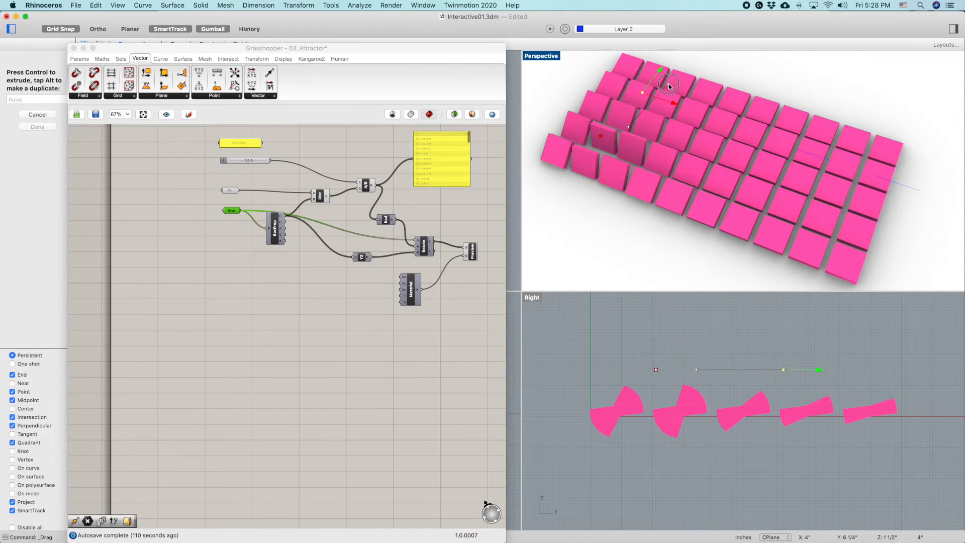
scroll(824, 343, "down", 2)
left_click_drag(824, 342, 828, 388)
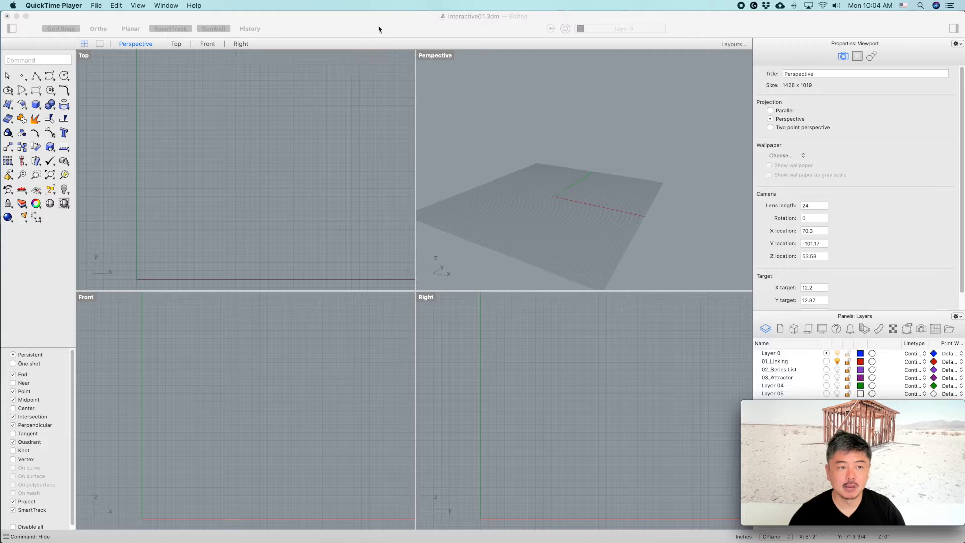
Launch Grasshopper and reposition its window over the Rhino viewports
left_click(50, 60)
type("Grasshopper")
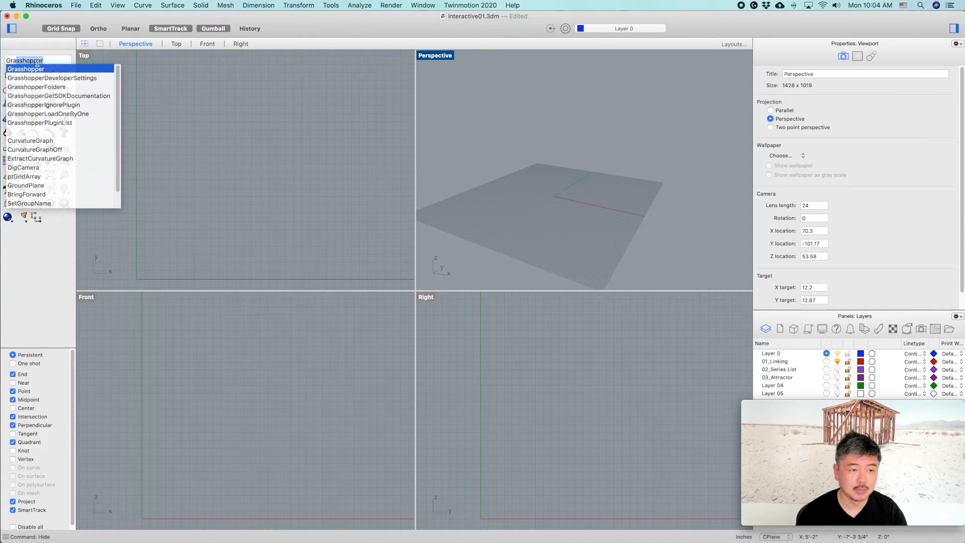
key("Return")
left_click_drag(408, 47, 330, 35)
left_click_drag(585, 36, 611, 40)
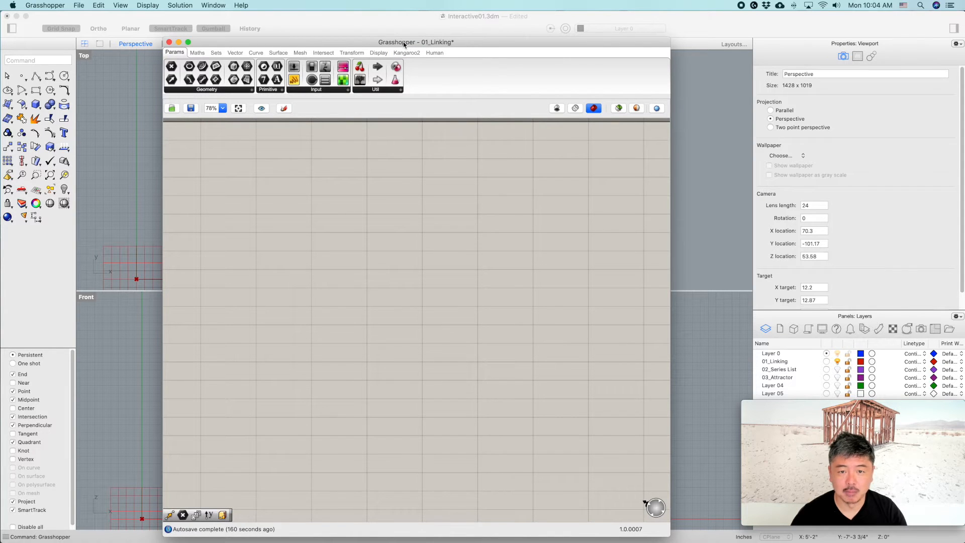
left_click_drag(379, 42, 460, 139)
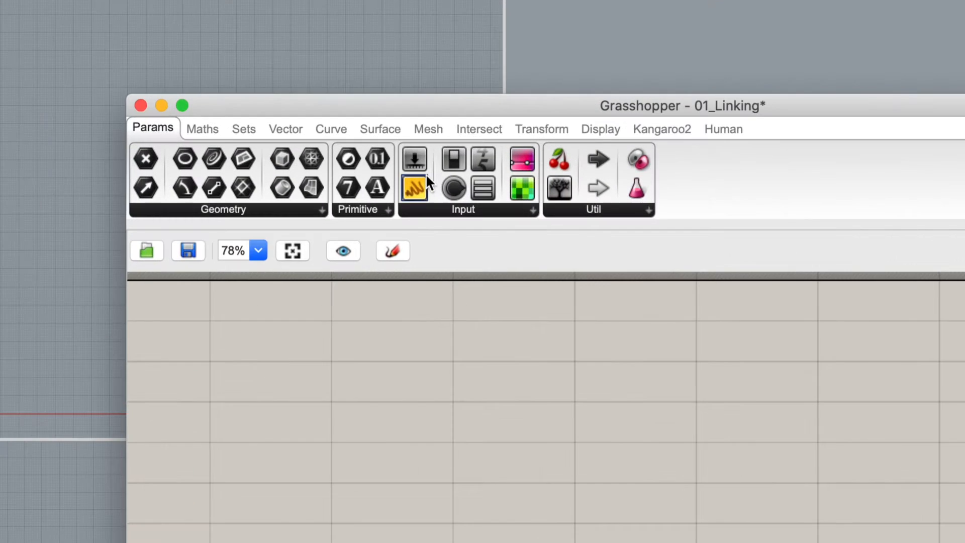
left_click_drag(445, 106, 408, 98)
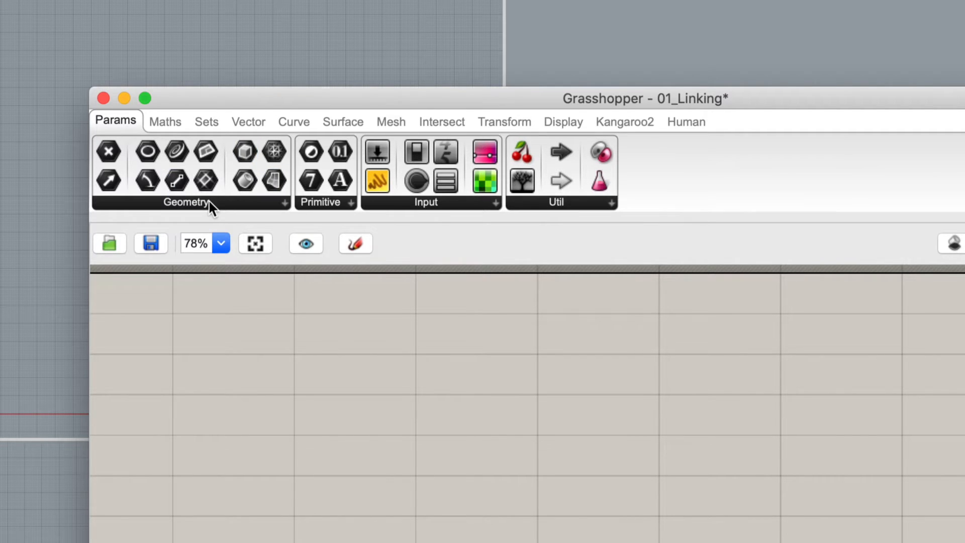
Examine the components in the Geometry, Primitive, Input and Util groups of the Params category
left_click(248, 203)
left_click(323, 201)
left_click(409, 204)
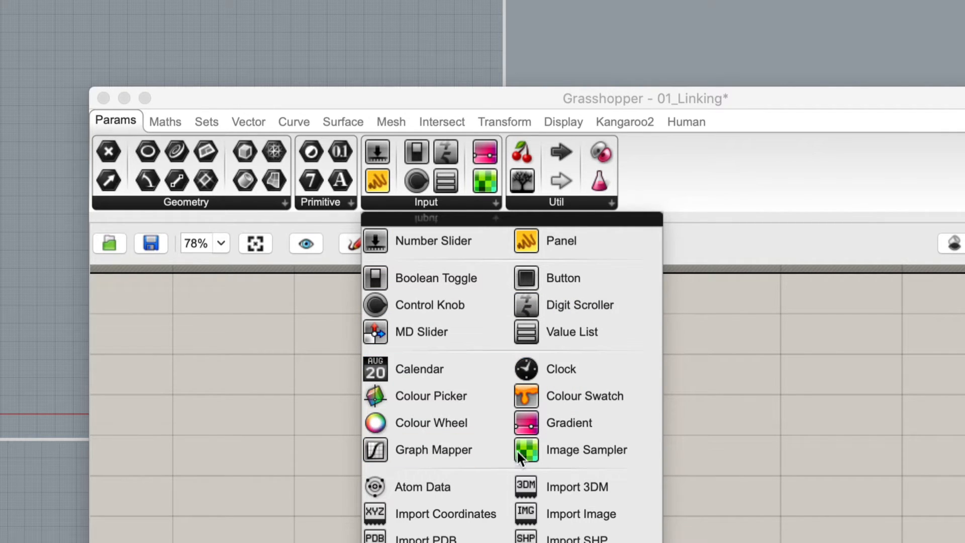
left_click(559, 201)
left_click(559, 201)
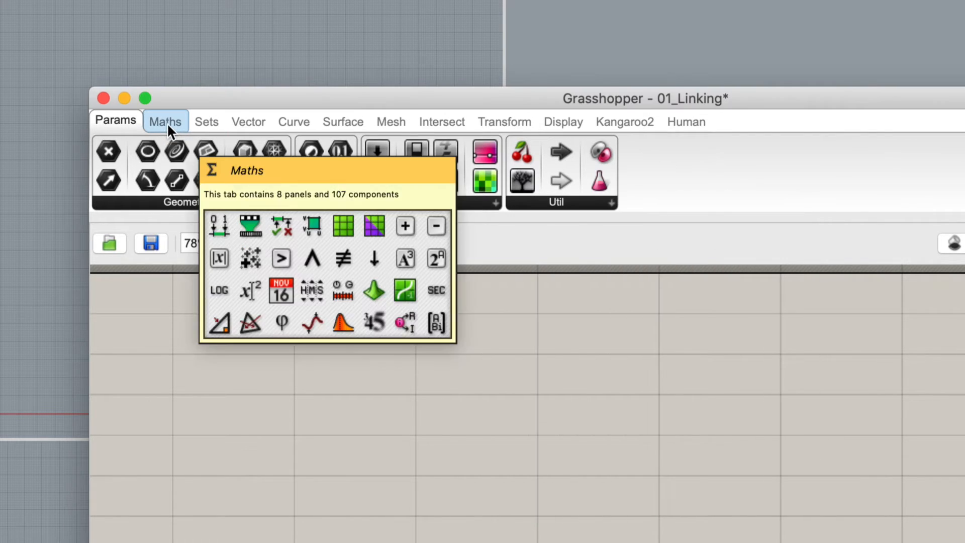
Examine the Domain and Operators groups of the Maths category and the List and Sequence groups of Sets
left_click(166, 122)
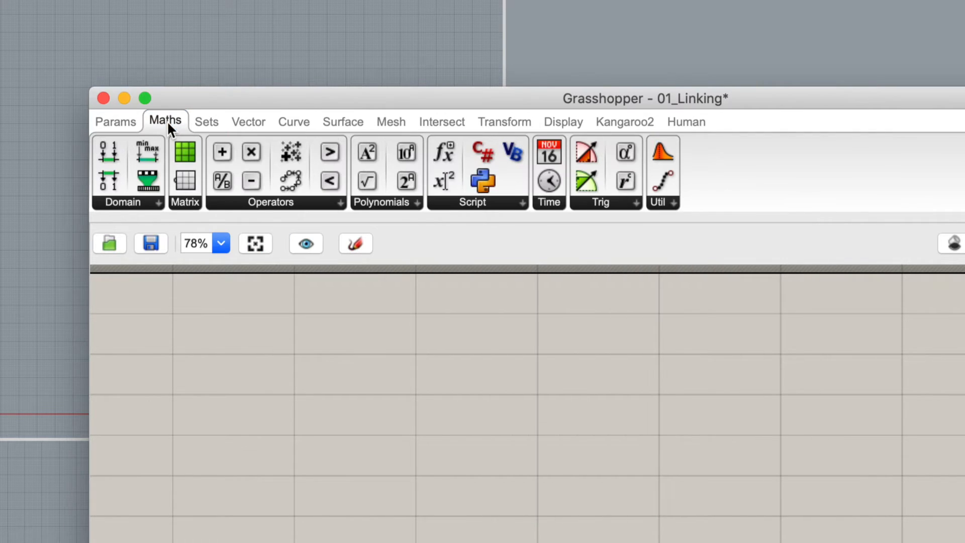
left_click(131, 203)
left_click(274, 205)
left_click(209, 124)
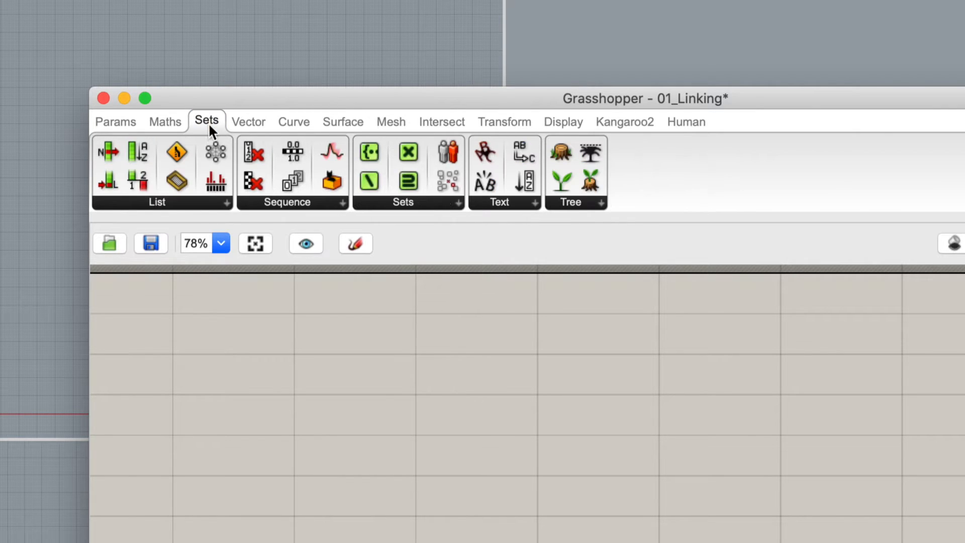
left_click(189, 203)
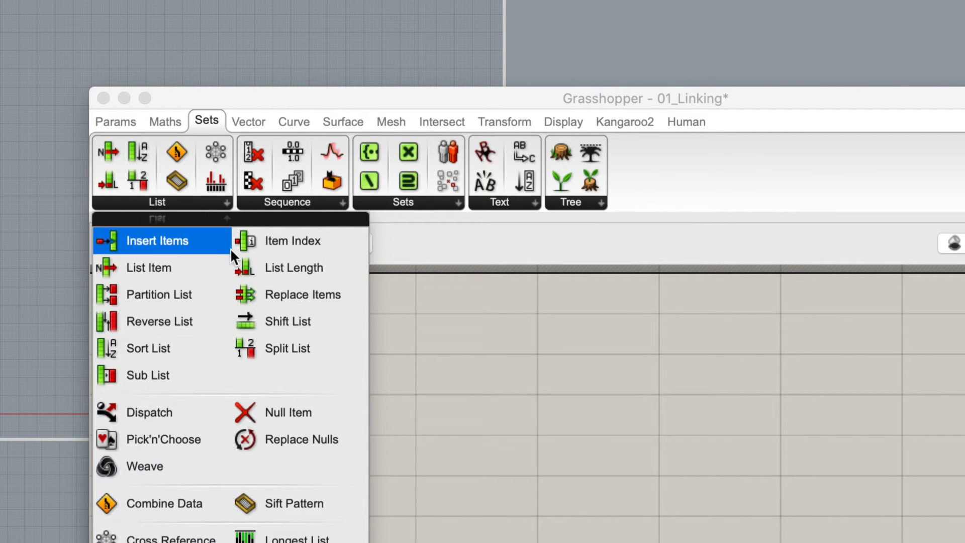
left_click(275, 201)
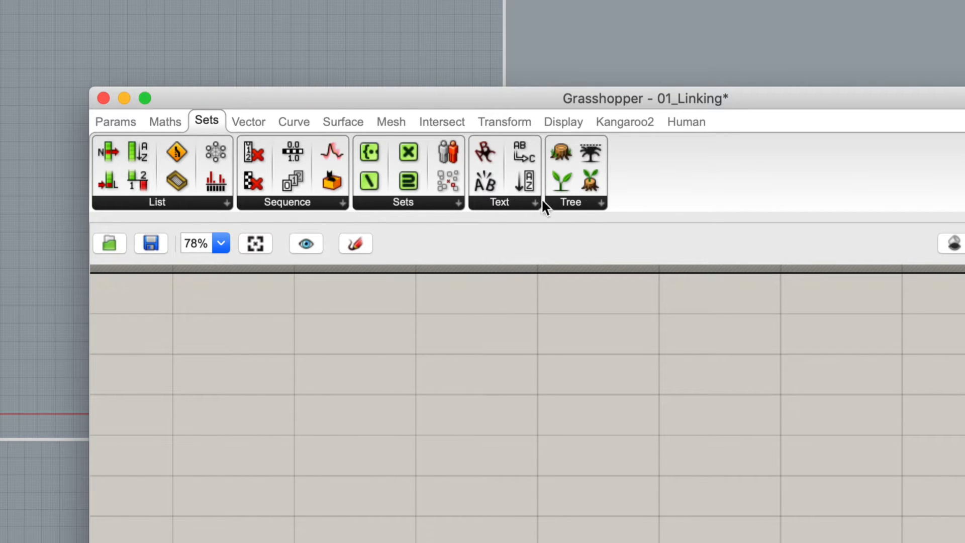
Examine the Vector, Curve and Surface component categories, including the Plane and surface Analysis groups
left_click(242, 122)
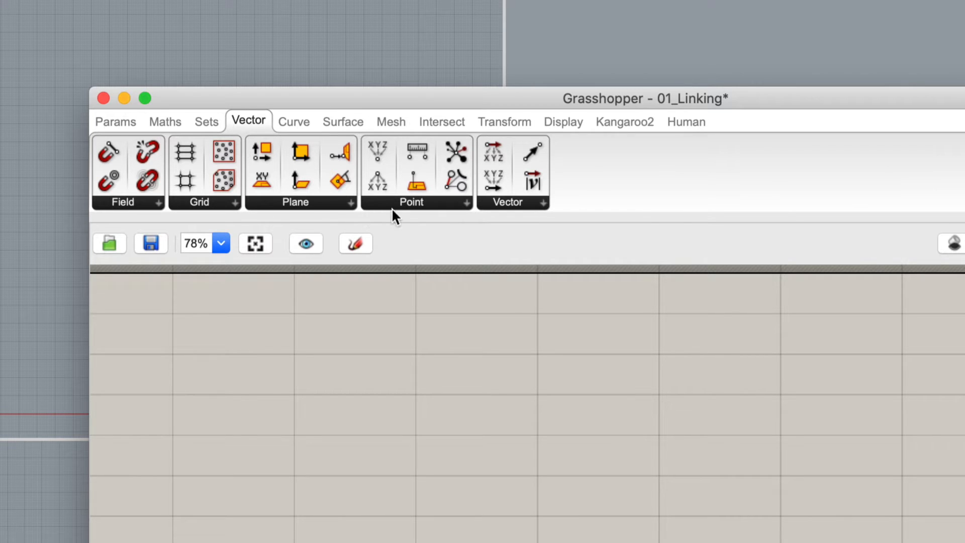
left_click(311, 207)
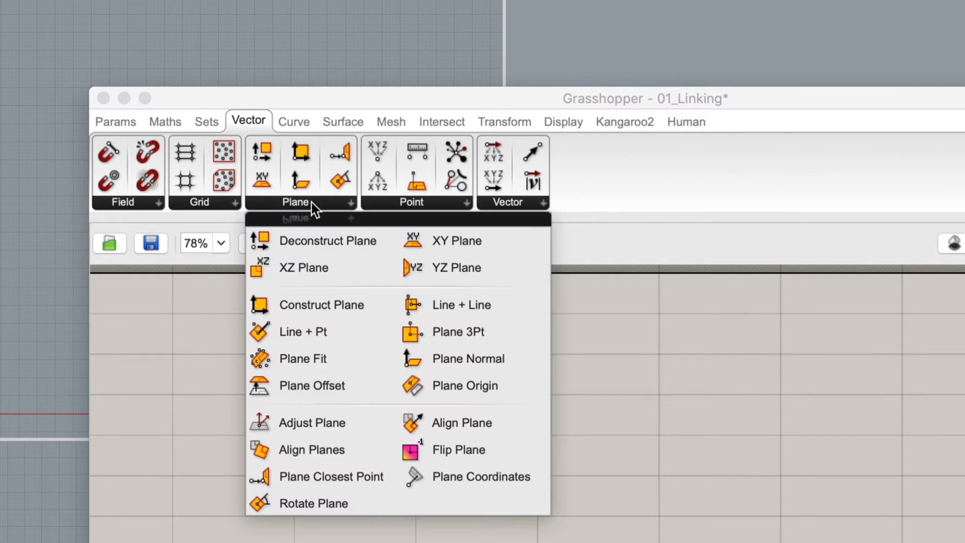
left_click(502, 200)
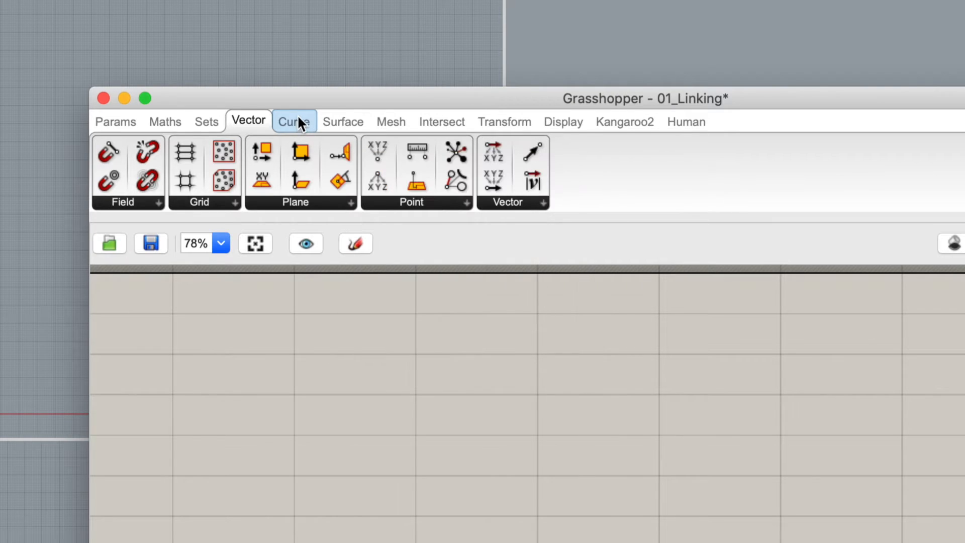
left_click(296, 118)
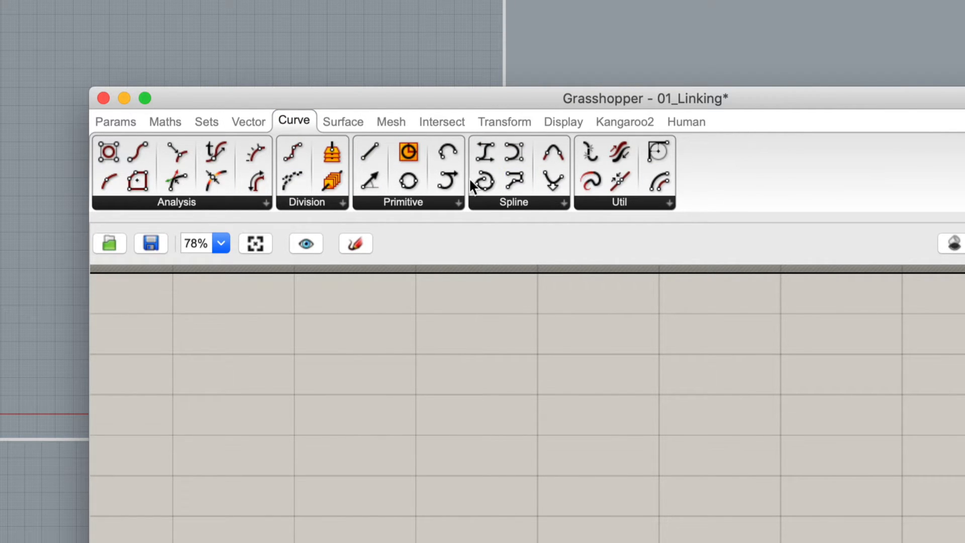
left_click(350, 122)
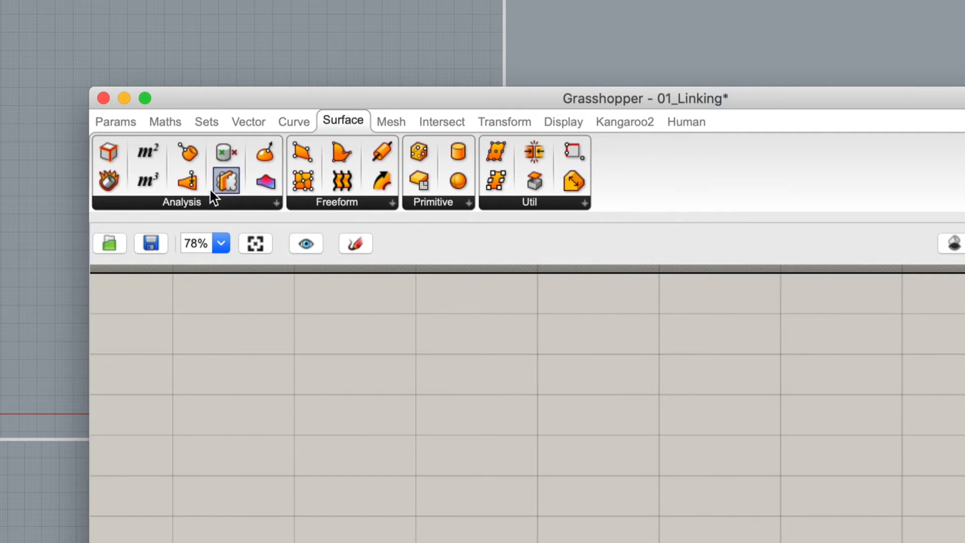
left_click(253, 205)
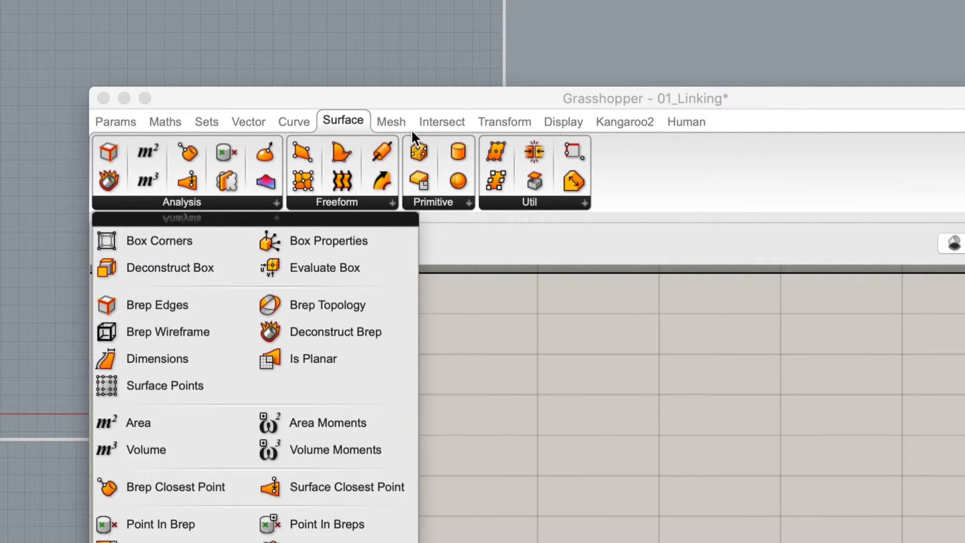
Examine the Mesh, Intersect, Transform and Display categories and the Kangaroo2 and Human plug-in components
left_click(395, 123)
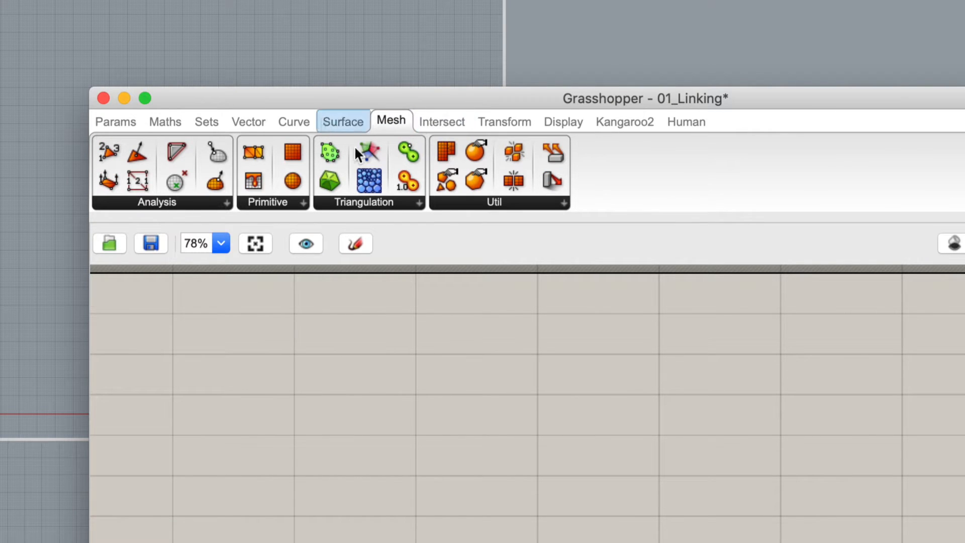
left_click(449, 123)
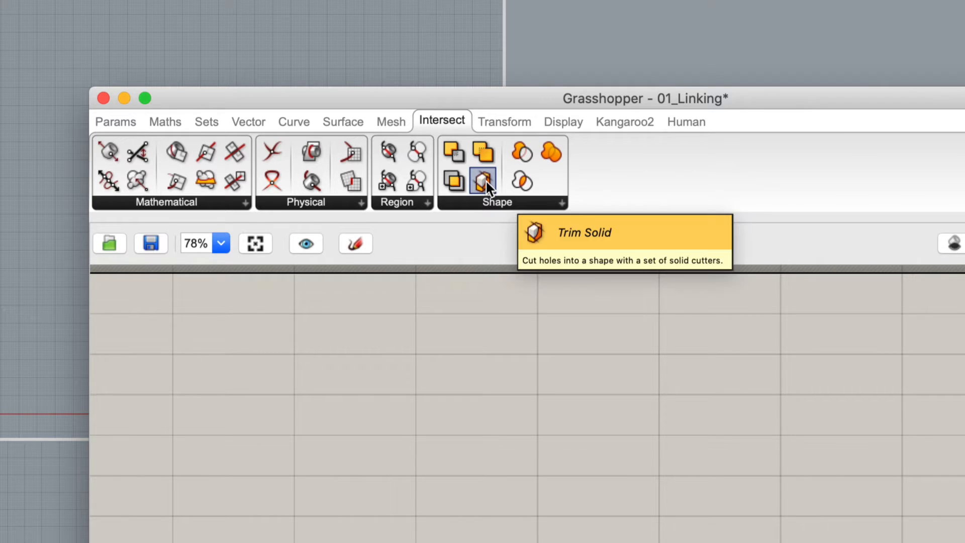
left_click(505, 123)
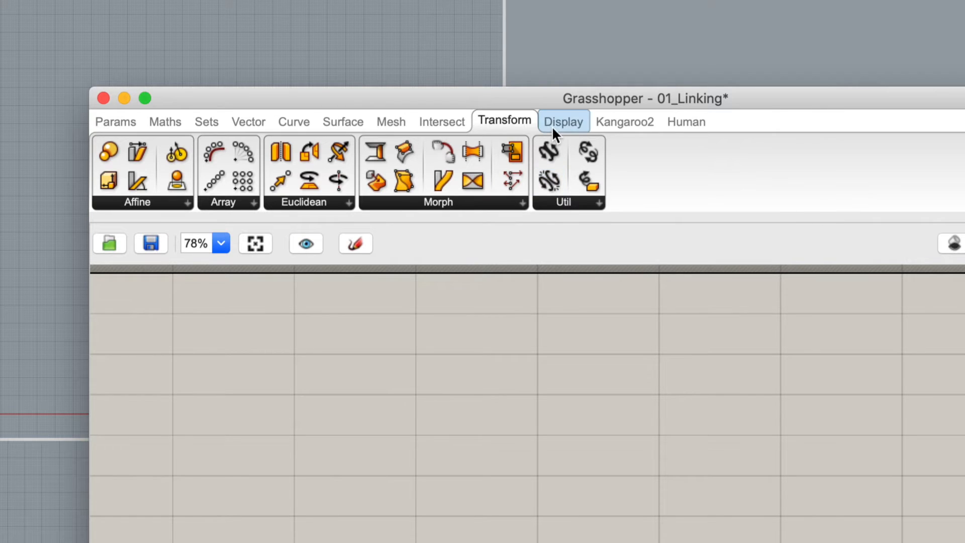
left_click(565, 123)
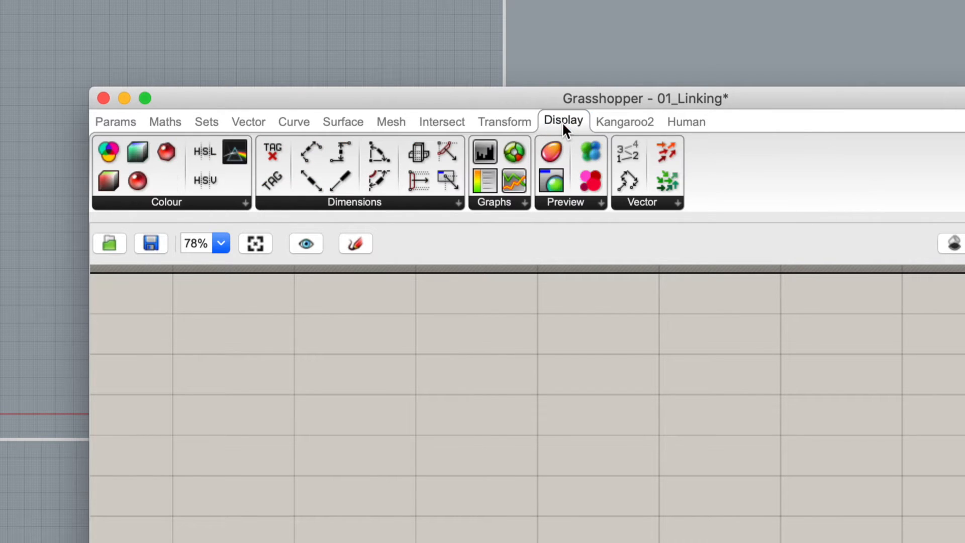
left_click(626, 121)
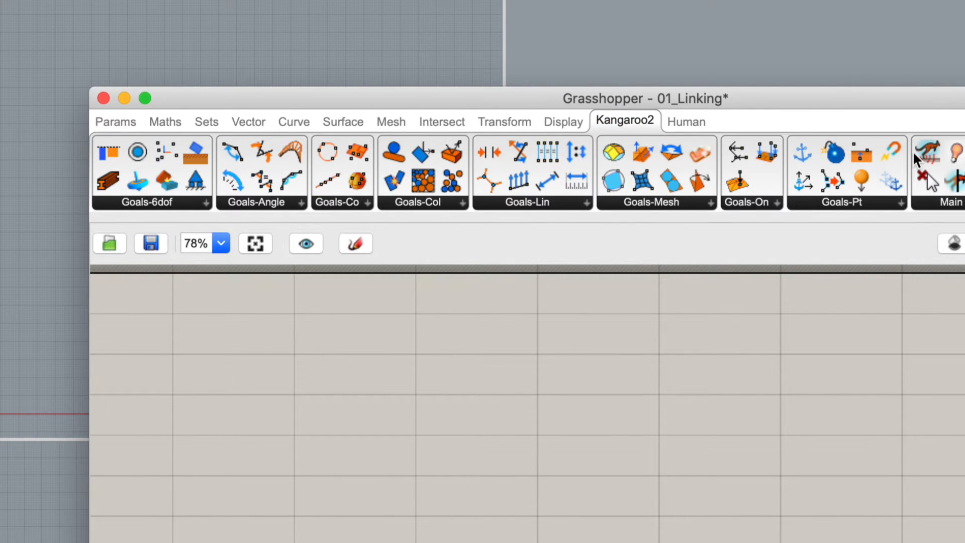
left_click(690, 121)
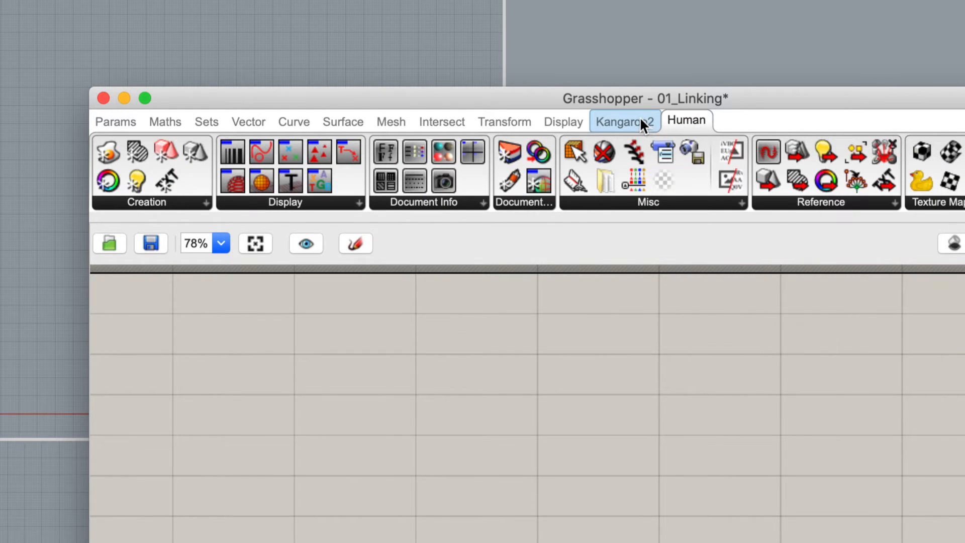
left_click(641, 118)
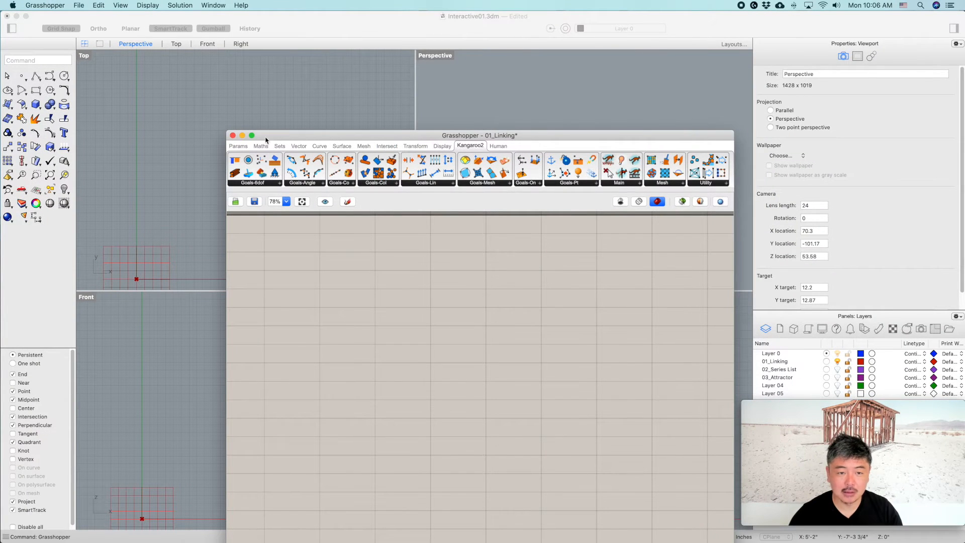
Return to the Params components and move the Grasshopper window clear of the Perspective viewport
left_click(238, 146)
left_click_drag(286, 139, 235, 279)
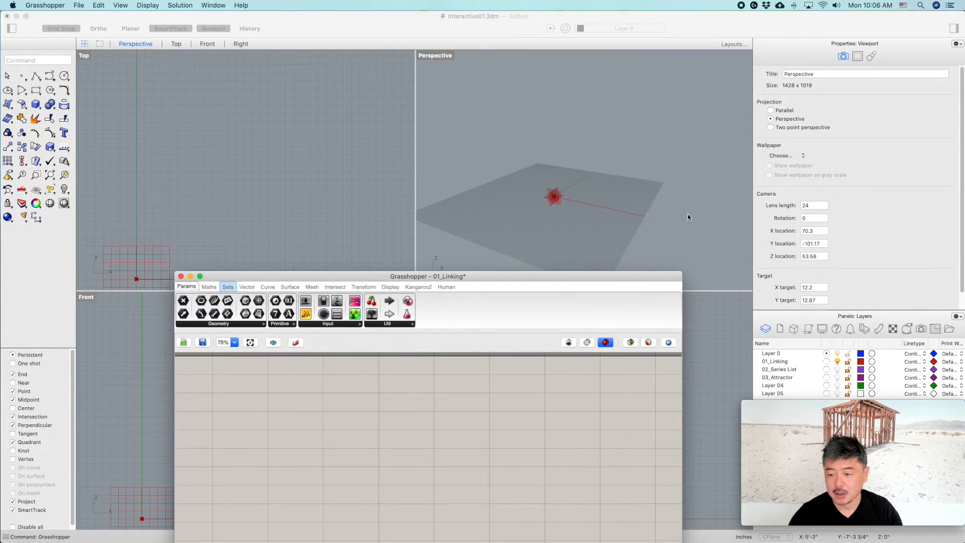
scroll(553, 221, "up", 10)
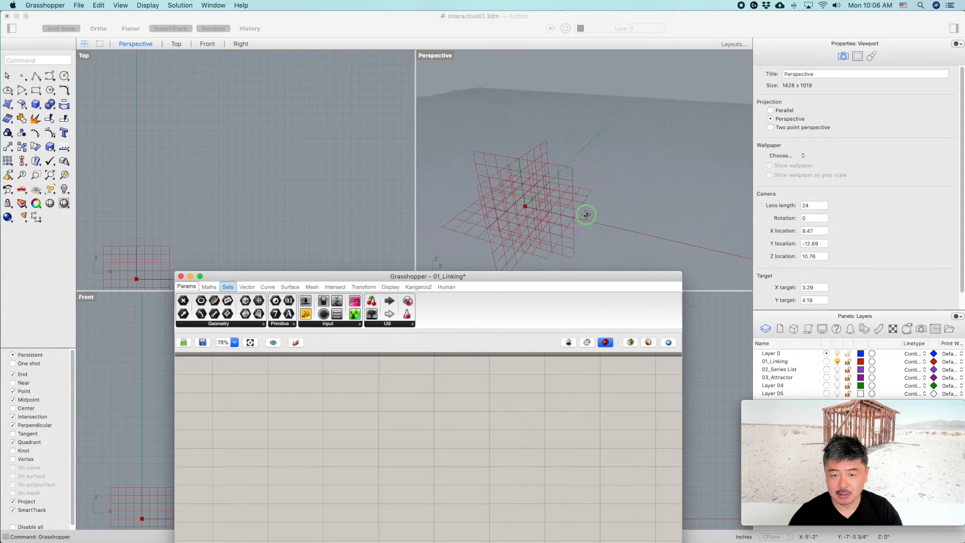
right_click_drag(586, 215, 591, 219)
right_click_drag(646, 190, 635, 160, "shift")
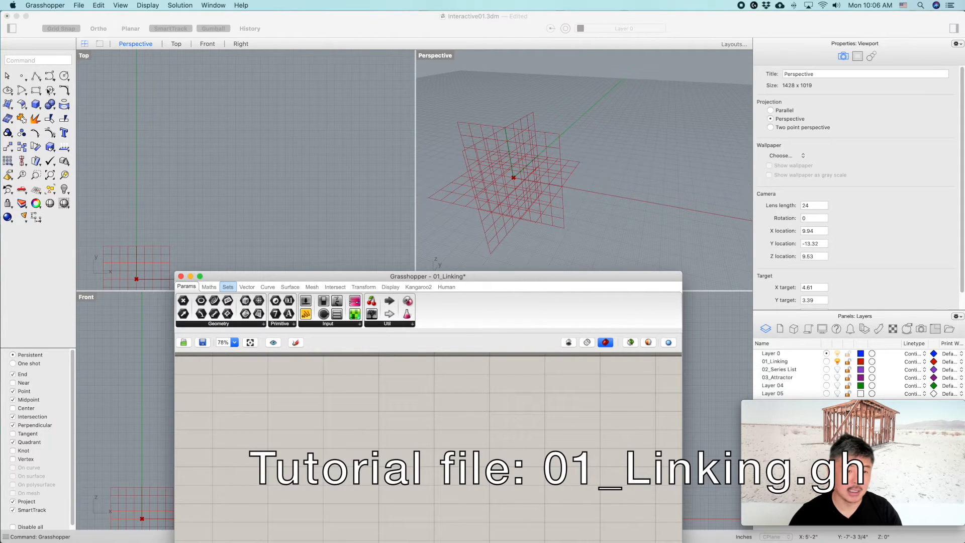
Draw a box at the origin in Perspective with a base about 1 inch square and a height of 1 inch
left_click(34, 105)
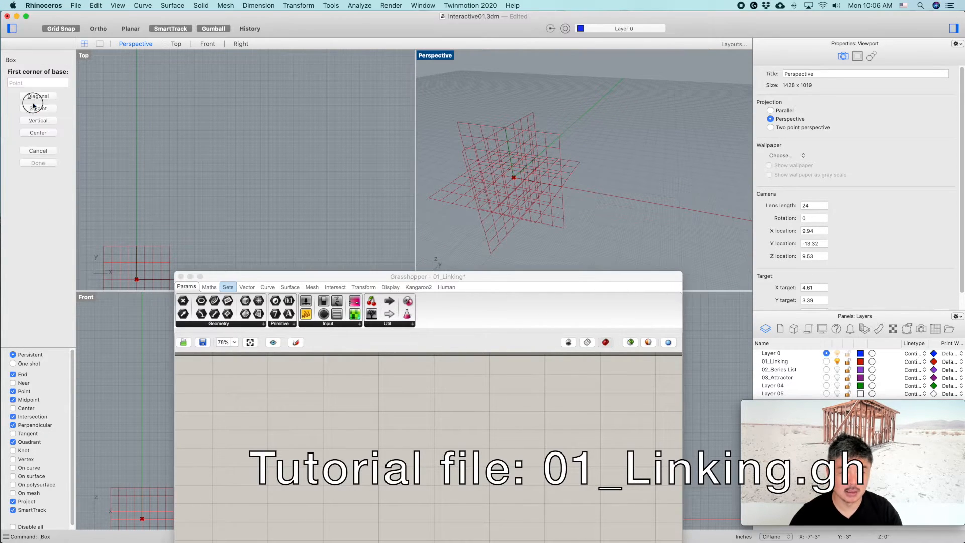
left_click(511, 173)
scroll(500, 176, "up", 6)
left_click(487, 176)
left_click(657, 162)
type("1")
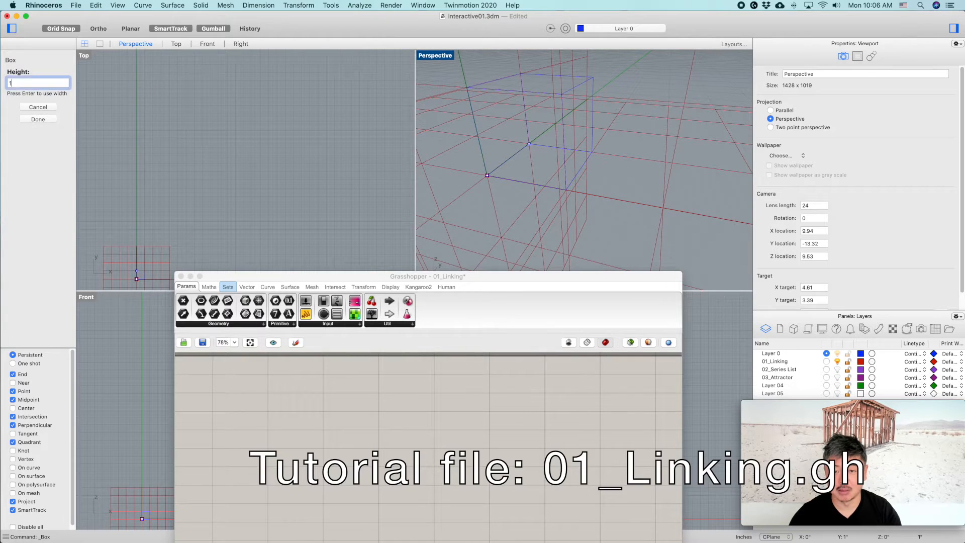
key("Return")
scroll(612, 131, "down", 5)
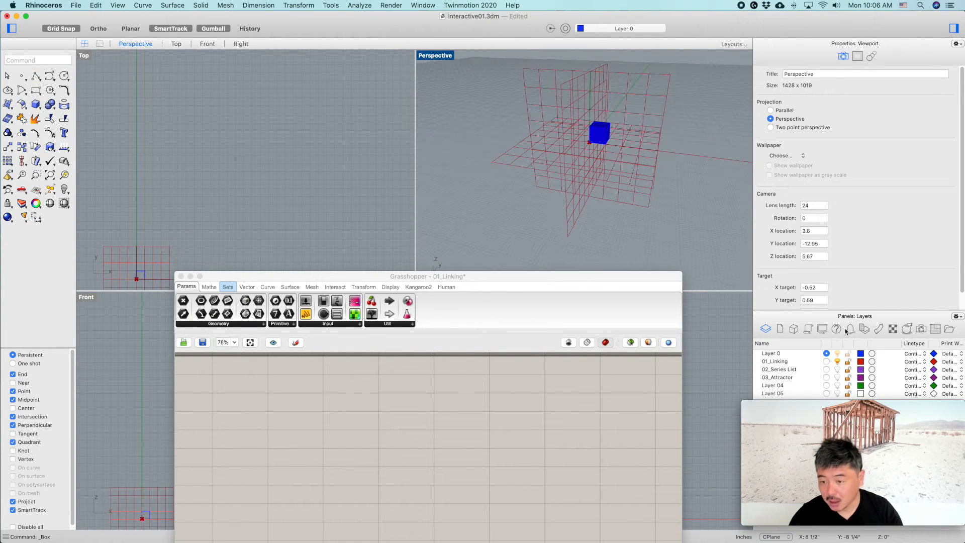
left_click(827, 362)
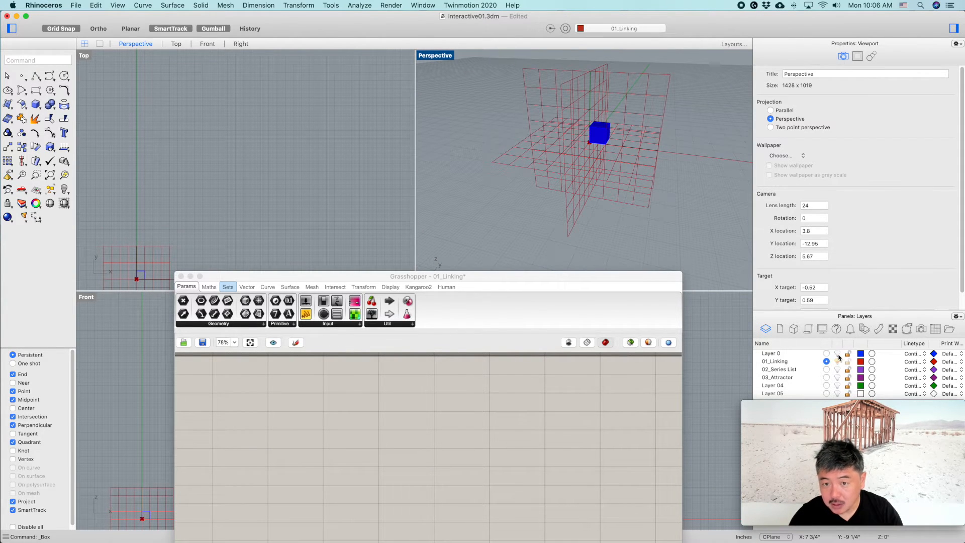
left_click(837, 354)
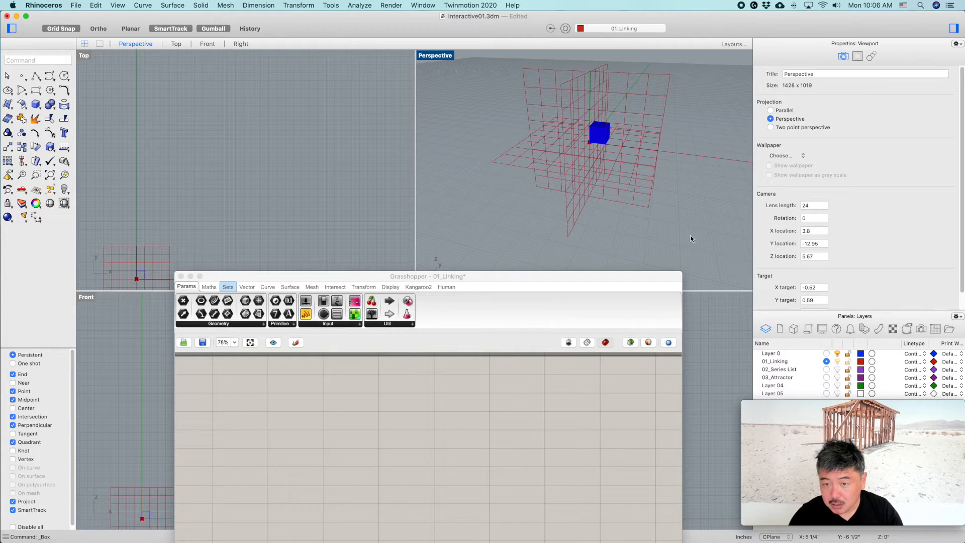
left_click(827, 354)
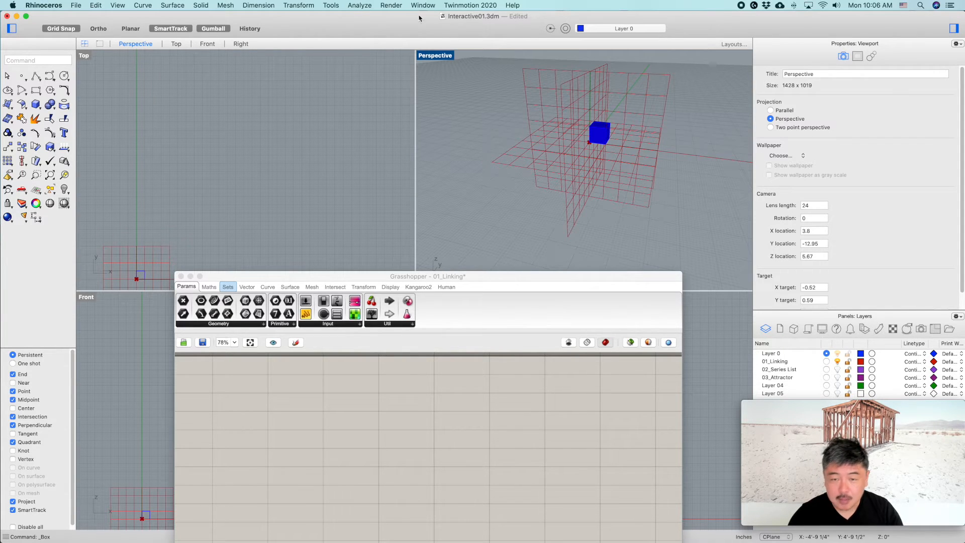
Select the box at the origin, then bring the prebuilt Rotate, Move and Scale NU definitions into view beside the Perspective viewport
left_click(596, 132)
left_click_drag(285, 279, 230, 106)
right_click_drag(355, 251, 445, 271)
scroll(347, 286, "down", 5)
right_click_drag(219, 281, 374, 290)
scroll(408, 293, "up", 6)
scroll(408, 293, "up", 5)
right_click_drag(441, 299, 269, 349)
left_click_drag(580, 101, 482, 91)
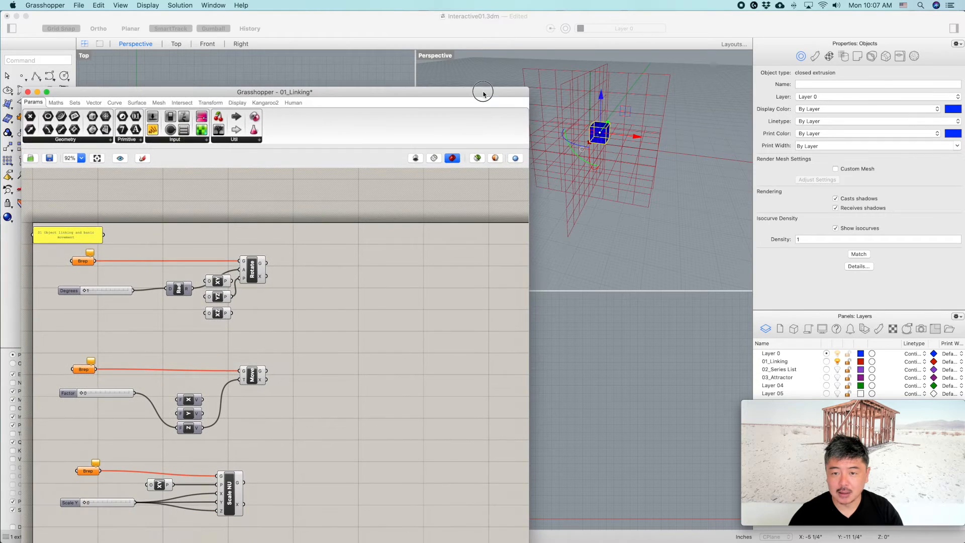
scroll(341, 260, "down", 2)
left_click_drag(334, 224, 58, 523)
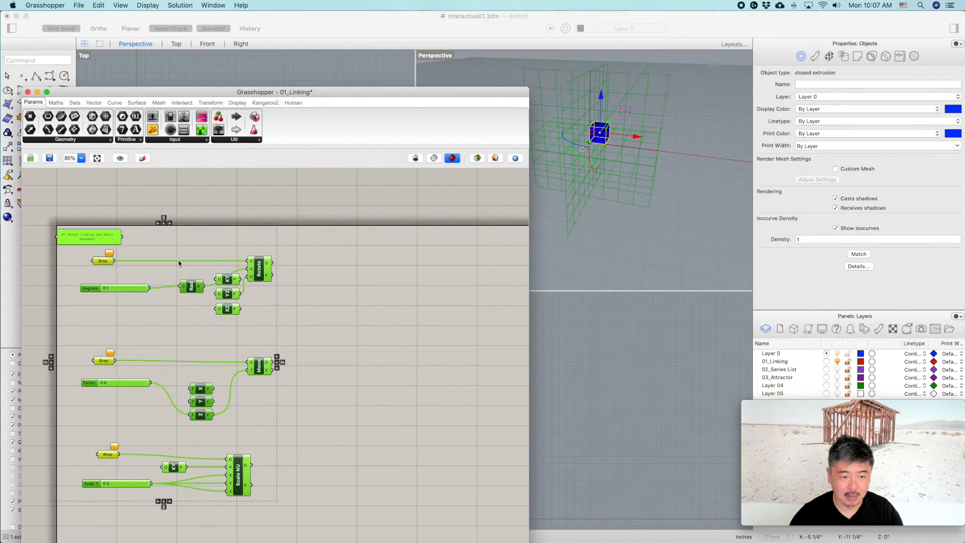
right_click(257, 270)
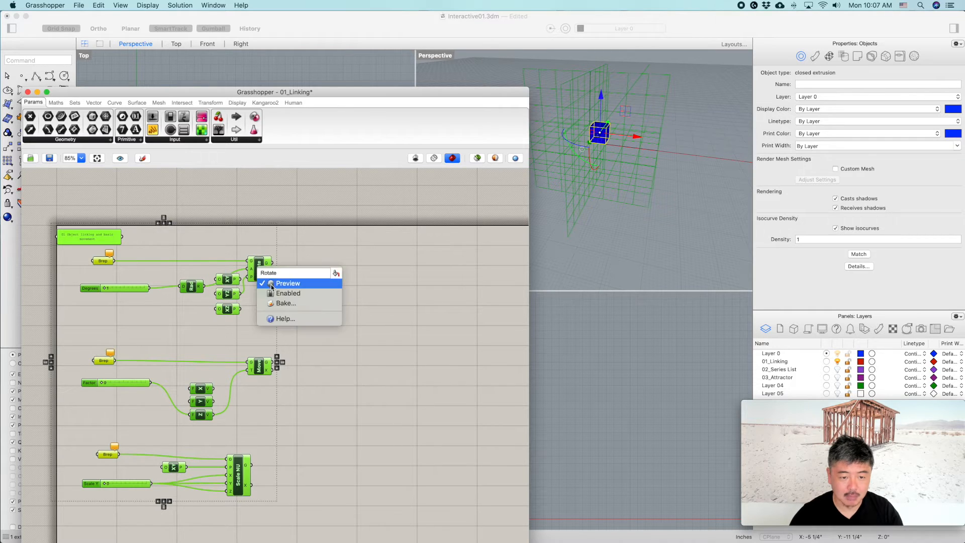
left_click(354, 269)
left_click(354, 270)
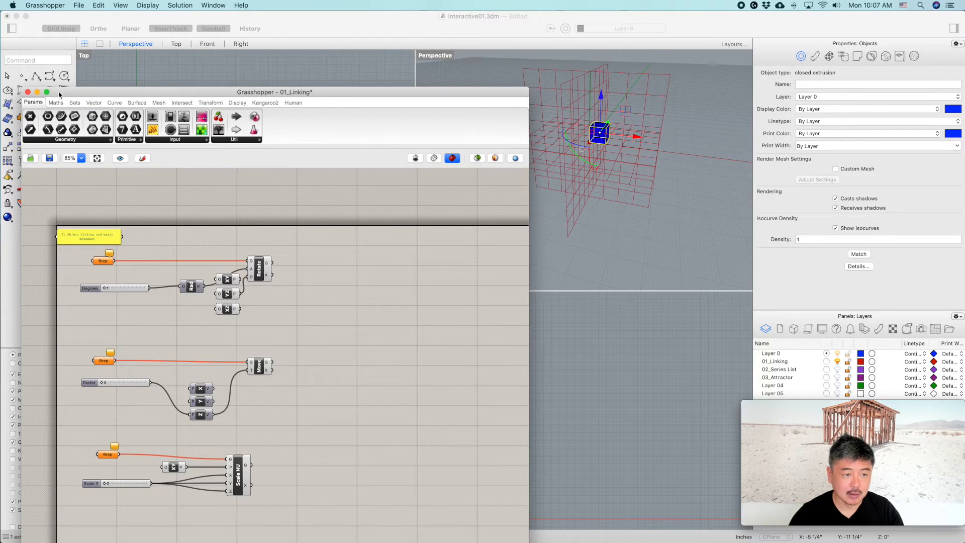
Hide Rhino's Properties and Layers sidebar and reposition the Grasshopper window so its whole canvas fits beside the Perspective viewport
left_click_drag(66, 93, 111, 90)
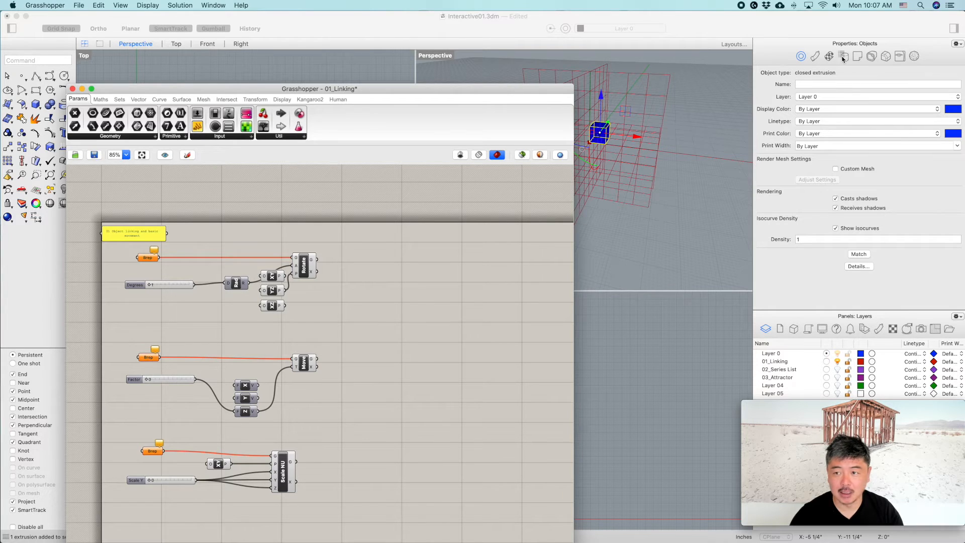
left_click(956, 33)
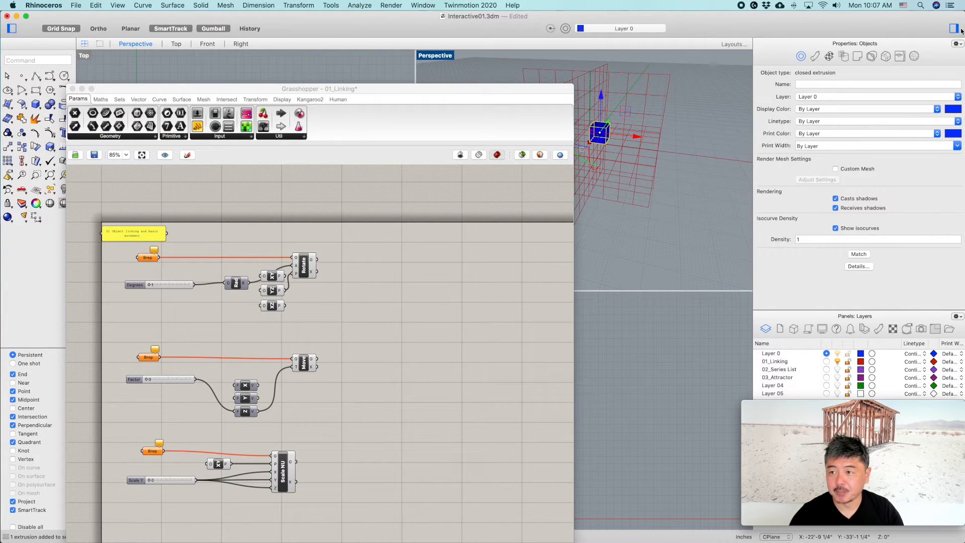
left_click(952, 29)
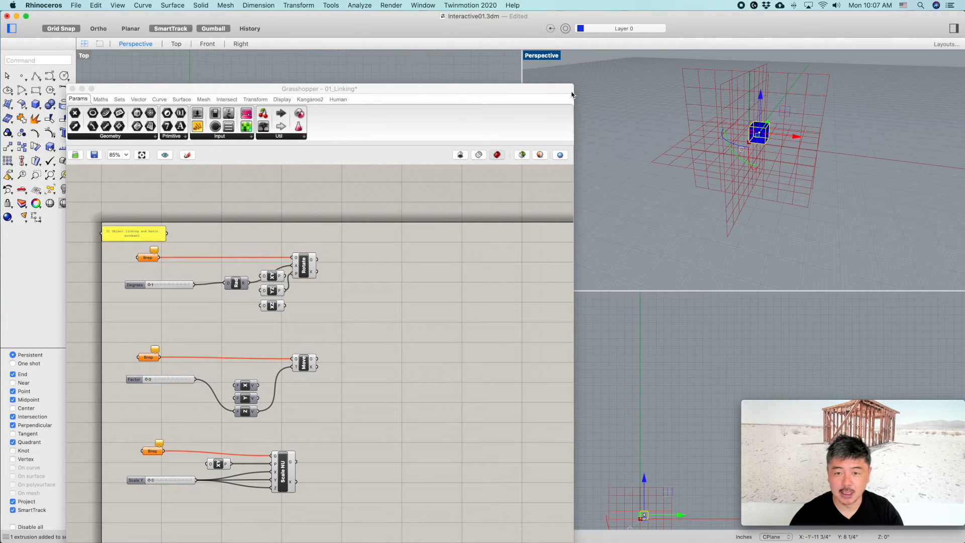
left_click_drag(573, 94, 568, 58)
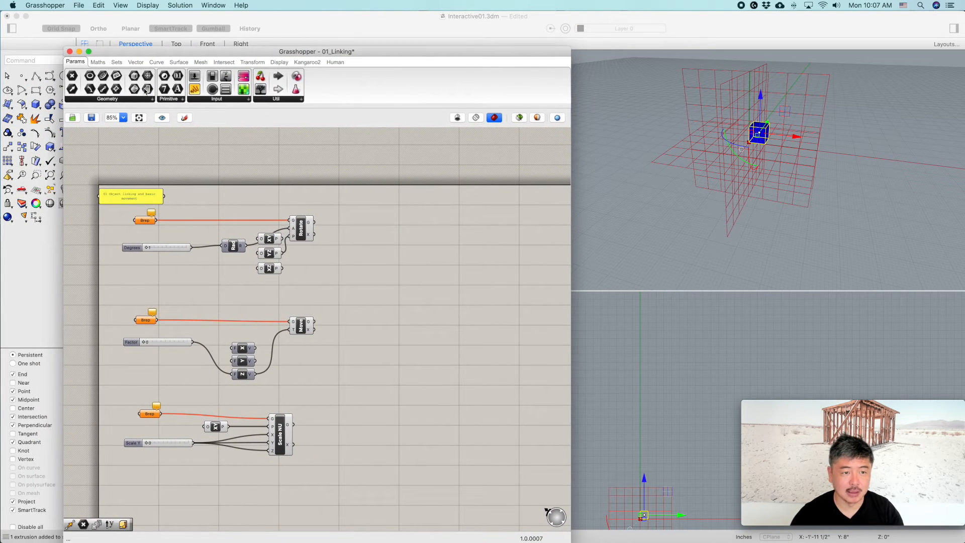
Add a Brep parameter beside the prebuilt Rotate definition and assign the box at the origin to it as one Brep
left_click_drag(149, 92, 372, 231)
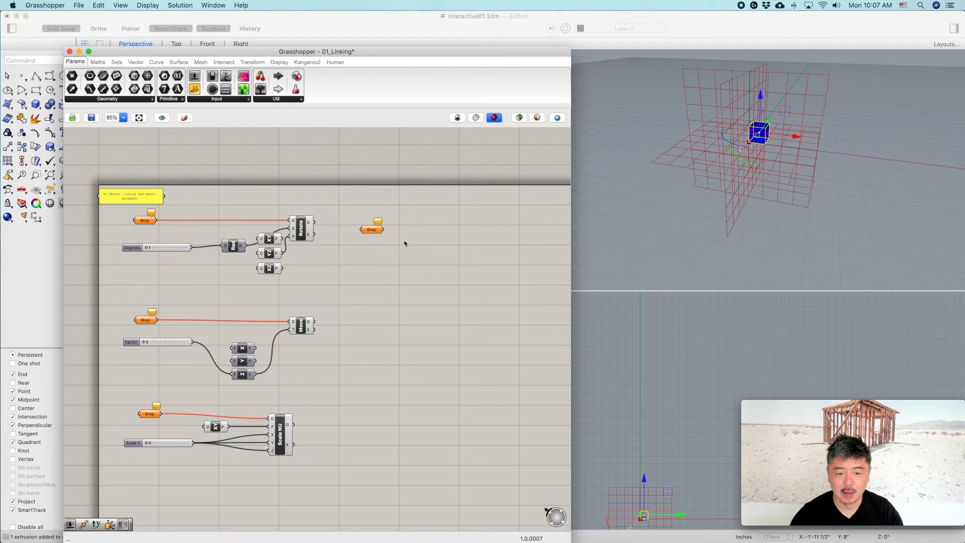
scroll(373, 235, "up", 2)
left_click(372, 231)
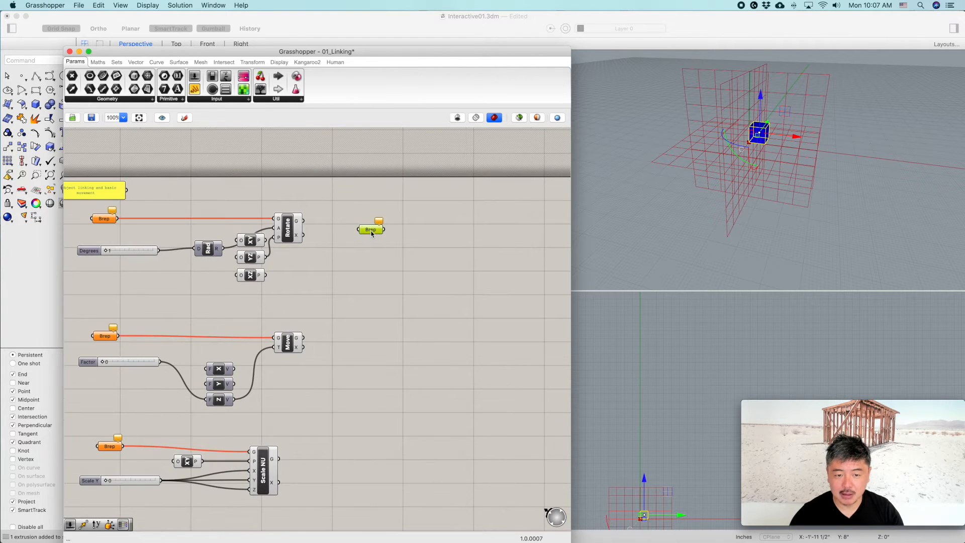
right_click(372, 233)
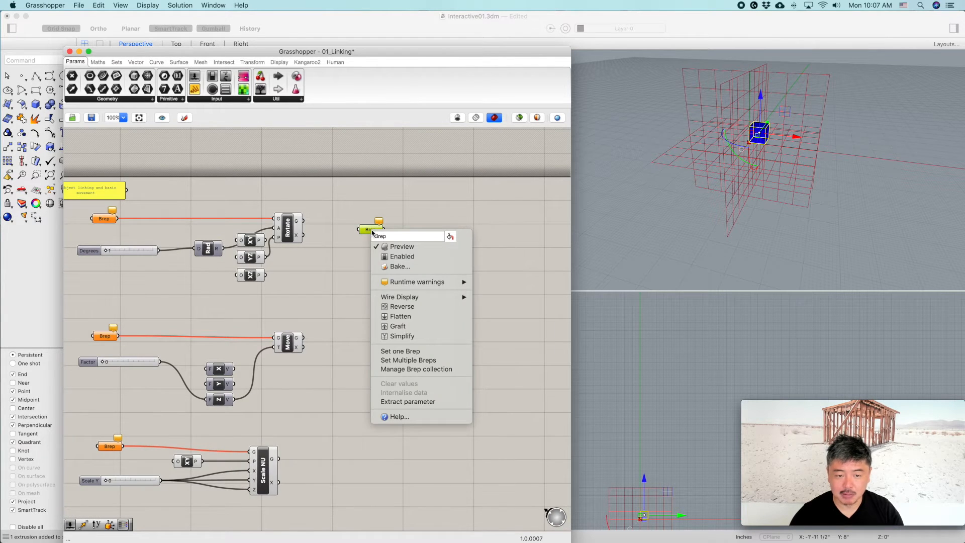
left_click(407, 353)
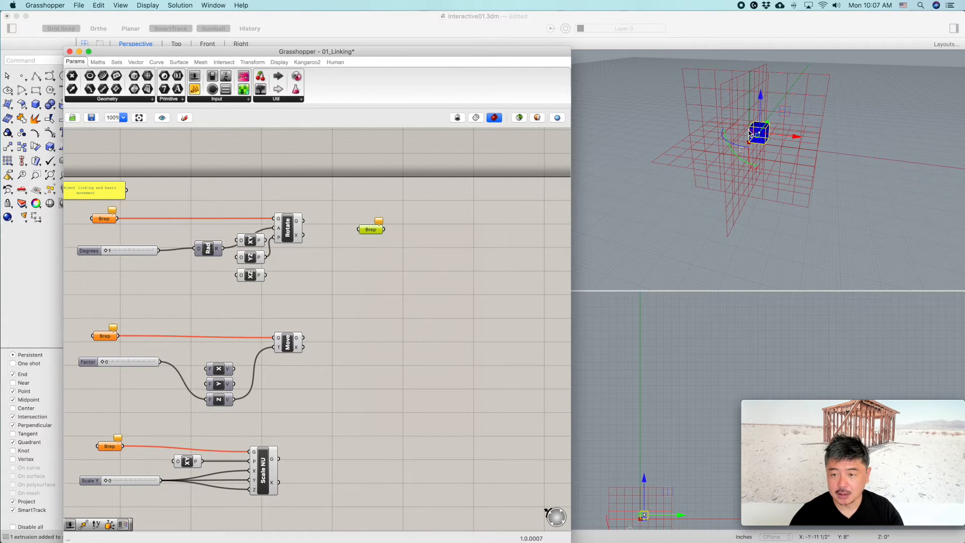
right_click_drag(849, 131, 796, 135)
scroll(796, 136, "up", 3)
scroll(593, 213, "up", 3)
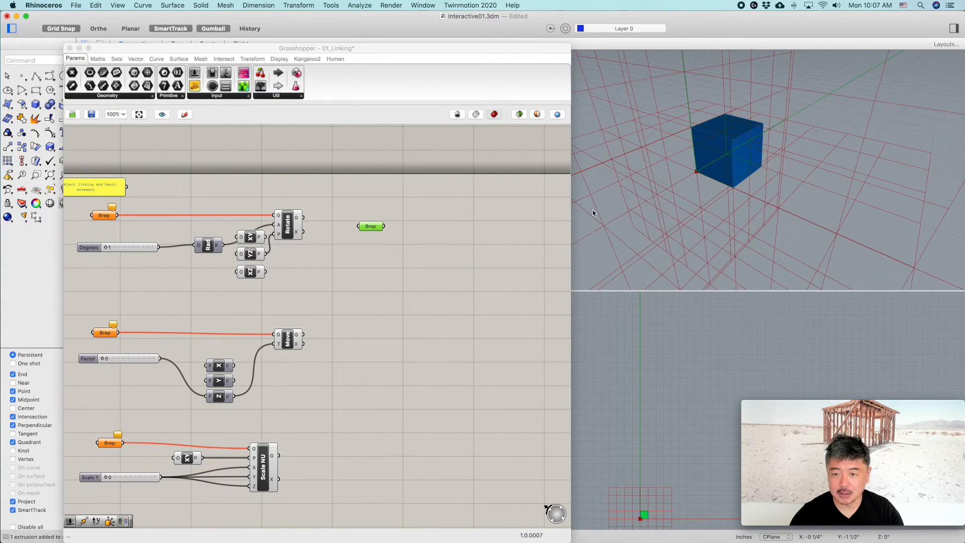
left_click(425, 219)
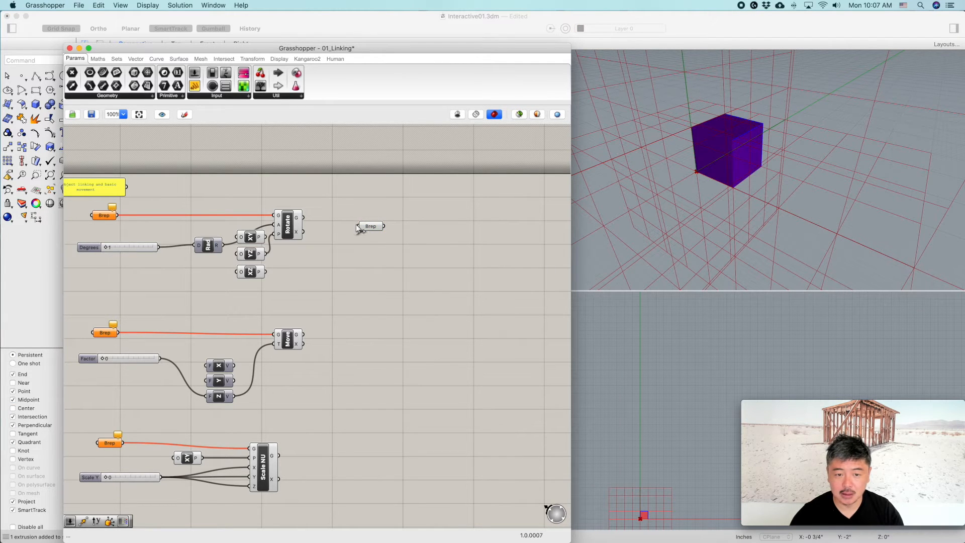
Toggle the selection of the new Brep parameter to check its link to the box in Perspective, nudging it level with the Rotate definition
left_click(361, 236)
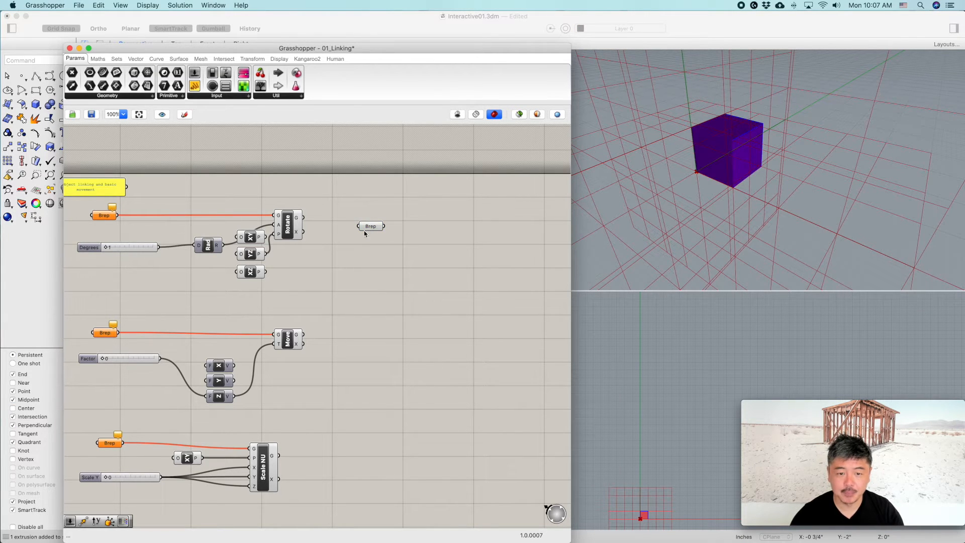
left_click(367, 229)
left_click(419, 224)
left_click(371, 228)
left_click_drag(371, 227, 364, 214)
left_click(427, 207)
left_click(364, 221)
left_click(405, 201)
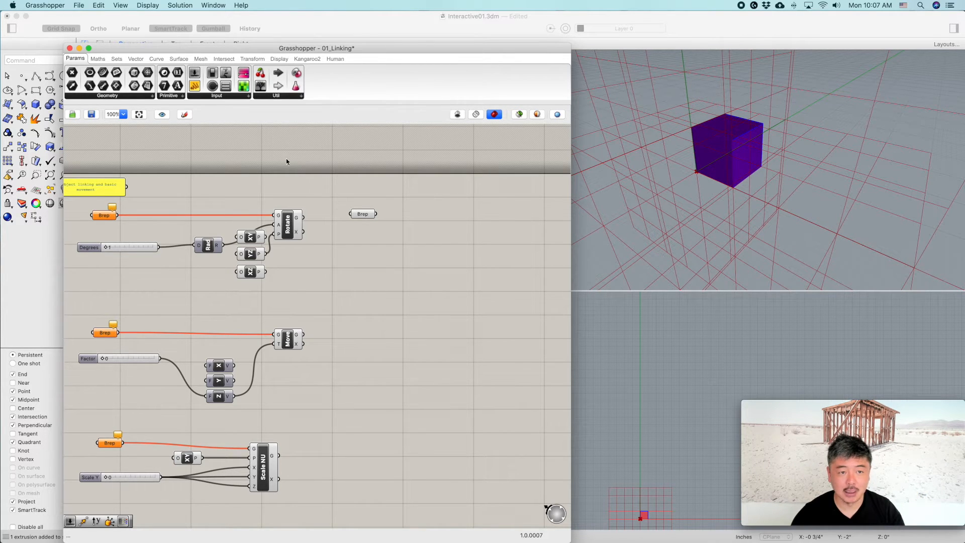
double_click(457, 230)
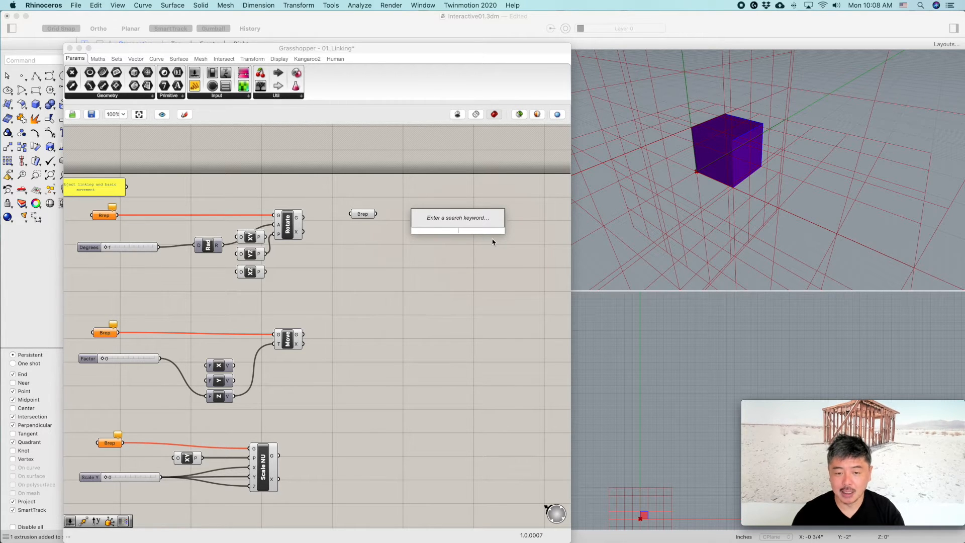
type("rot")
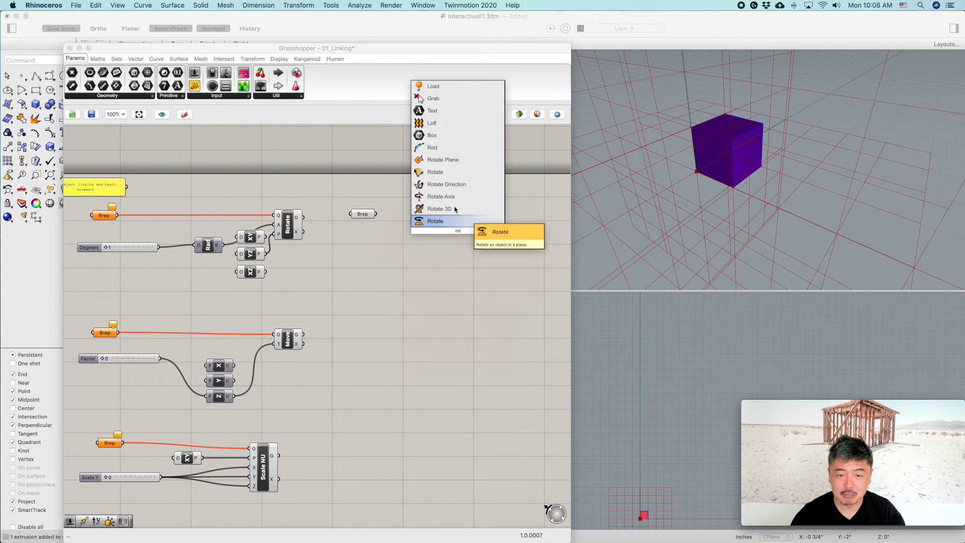
left_click(438, 282)
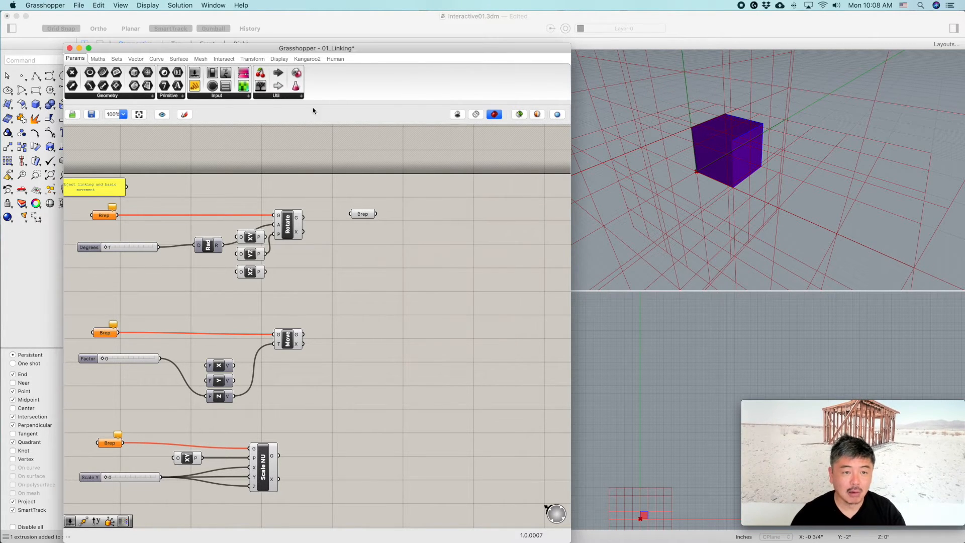
Add a Rotate component from the Euclidean transforms, leaving space between it and the new Brep parameter
left_click(253, 59)
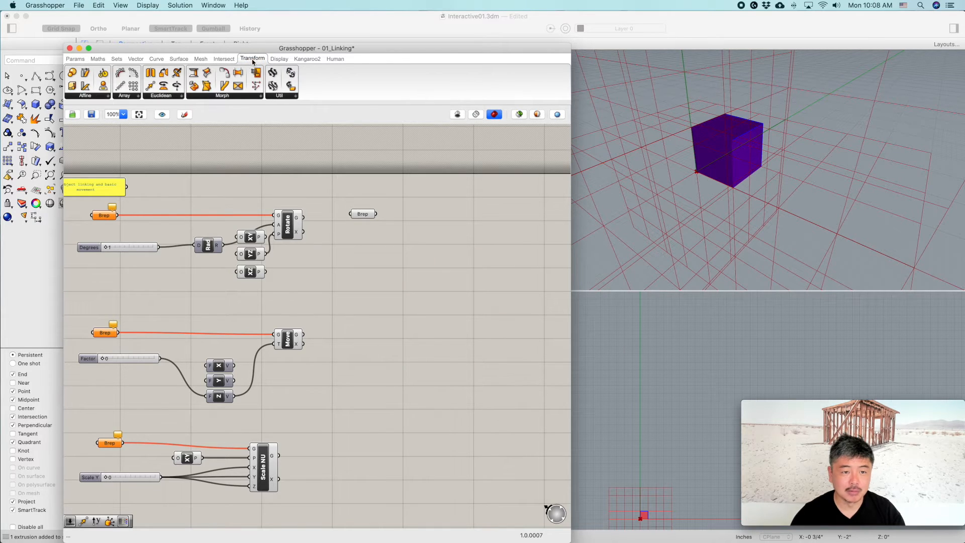
left_click(166, 96)
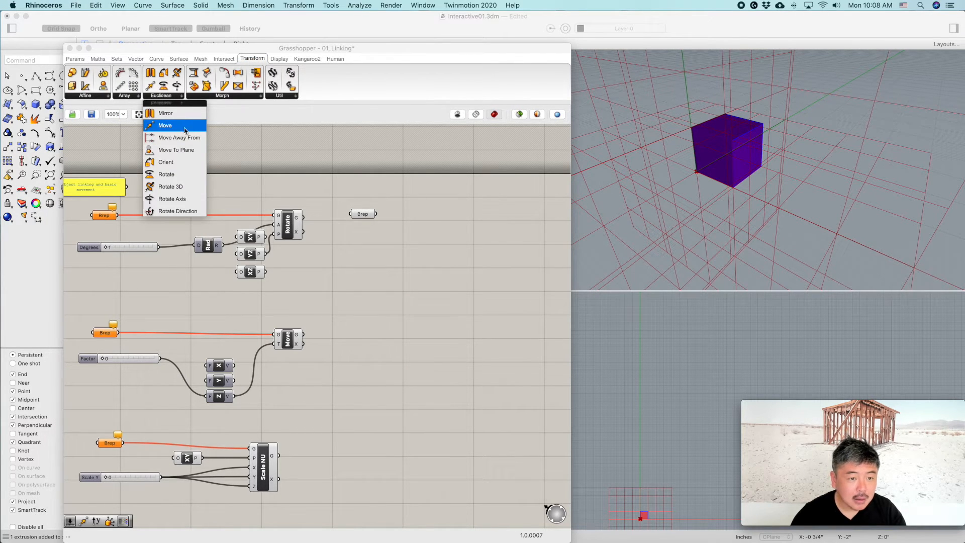
left_click_drag(171, 174, 504, 226)
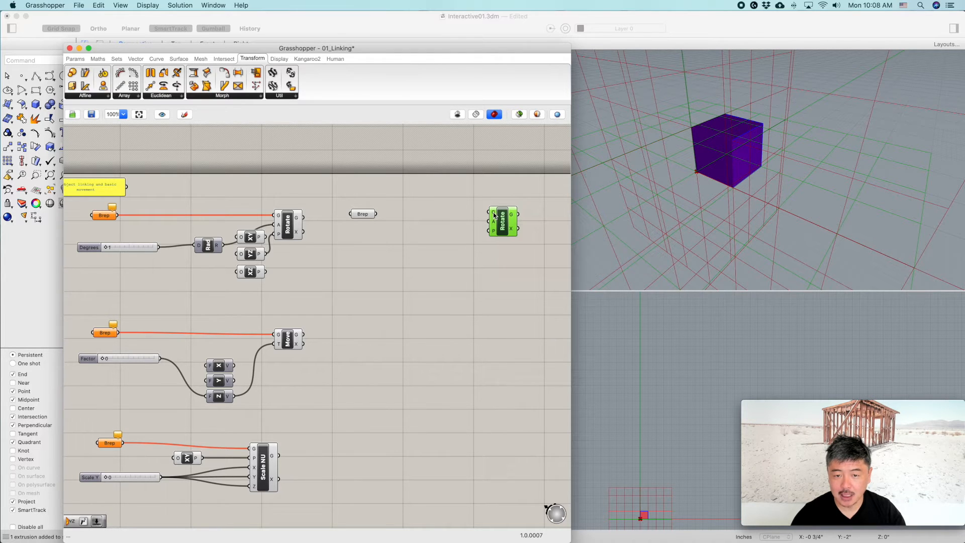
Align the new Brep parameter with the new Rotate component and connect it to Rotate's Geometry input
mouse_move(494, 215)
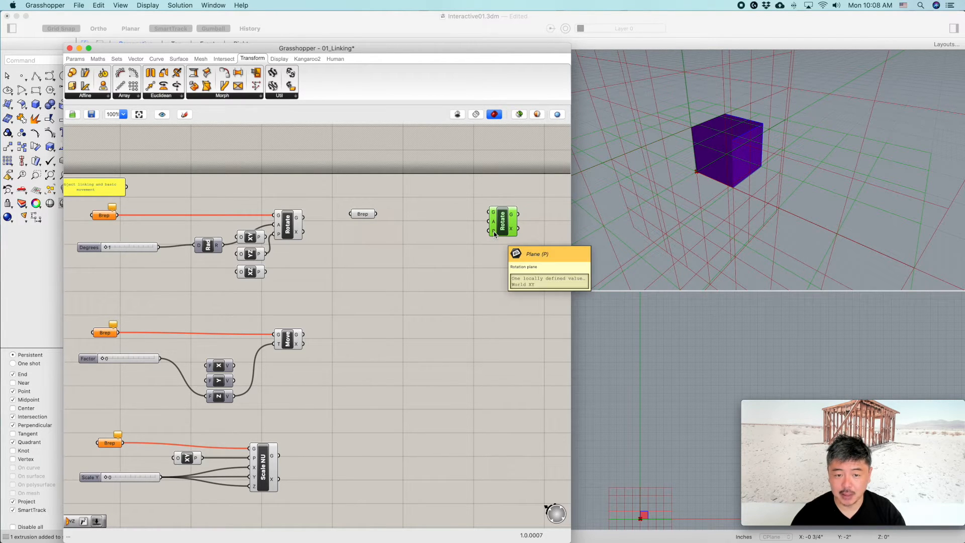
left_click_drag(365, 214, 371, 212)
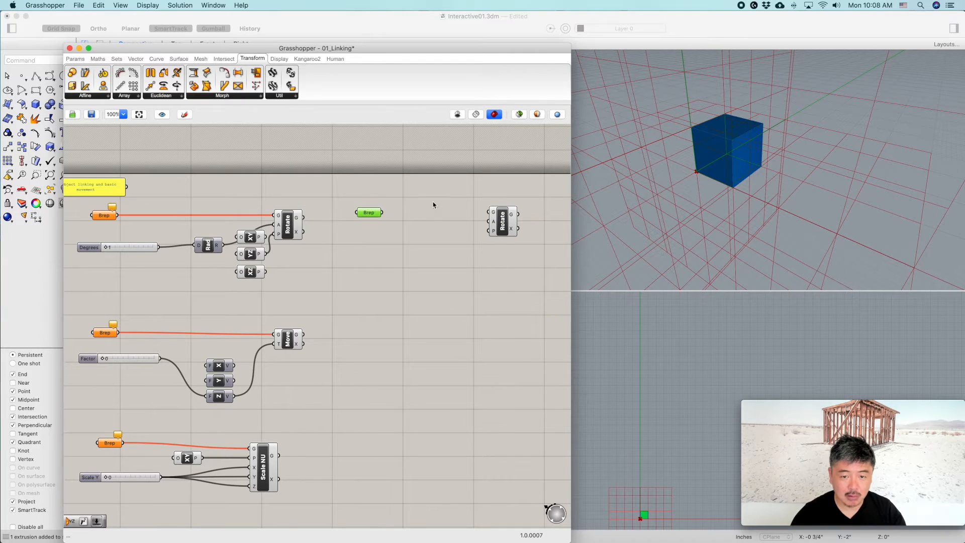
left_click(427, 213)
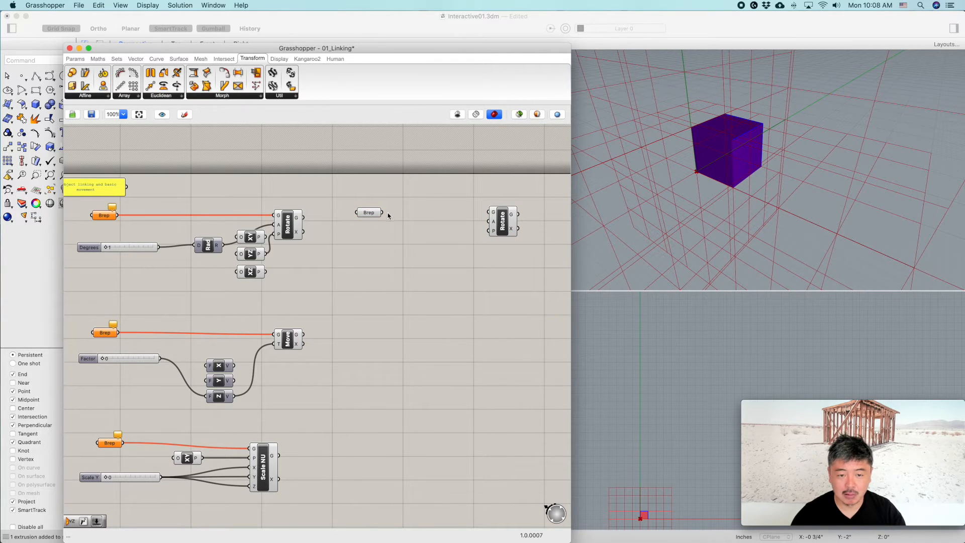
left_click_drag(383, 212, 492, 212)
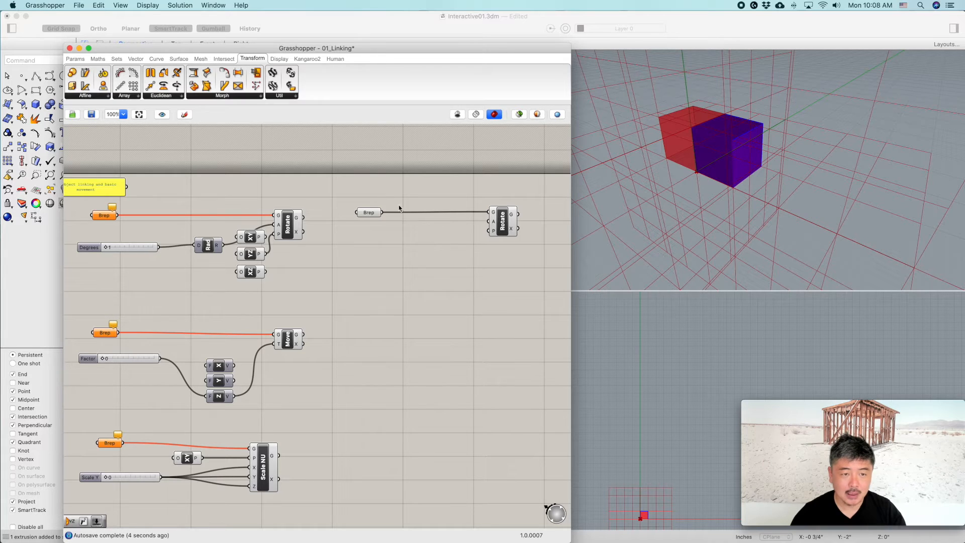
Add a Number Slider below the new Brep parameter
left_click(74, 59)
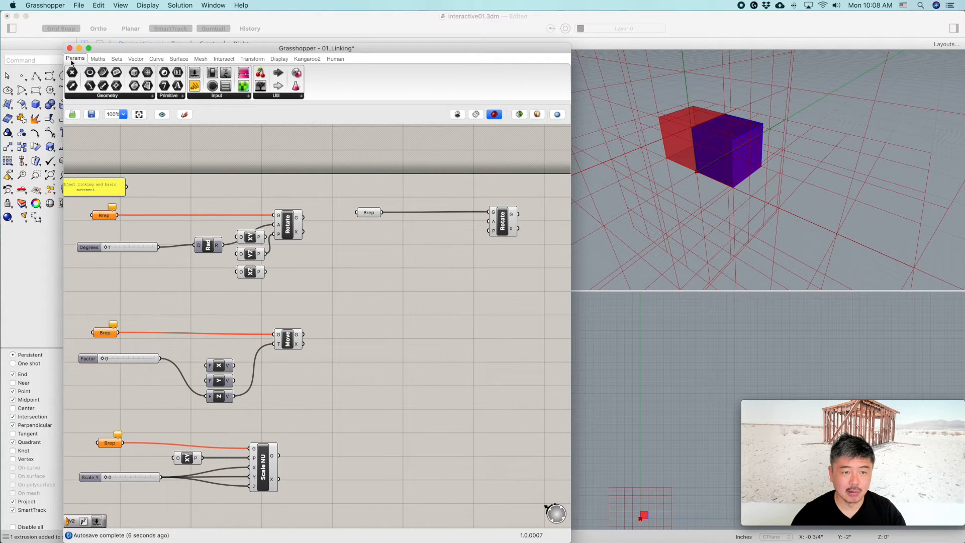
left_click(206, 96)
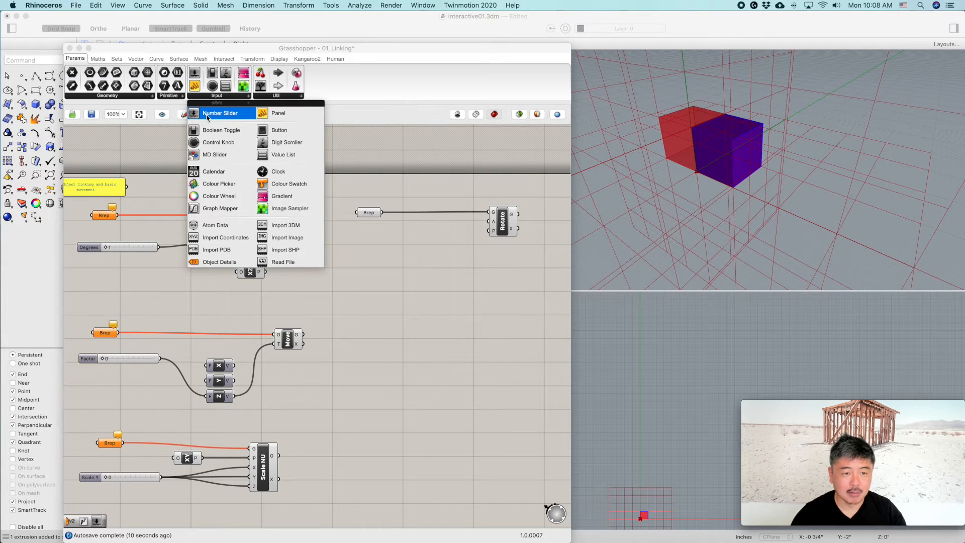
left_click_drag(206, 115, 371, 233)
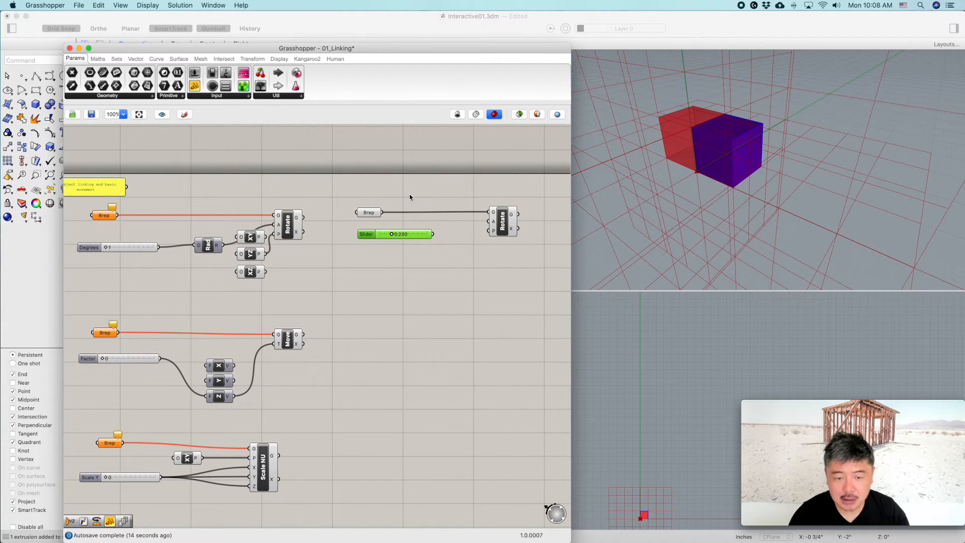
Restrict the Number Slider below the new Brep parameter to integer values and try to set its maximum to 360
double_click(367, 234)
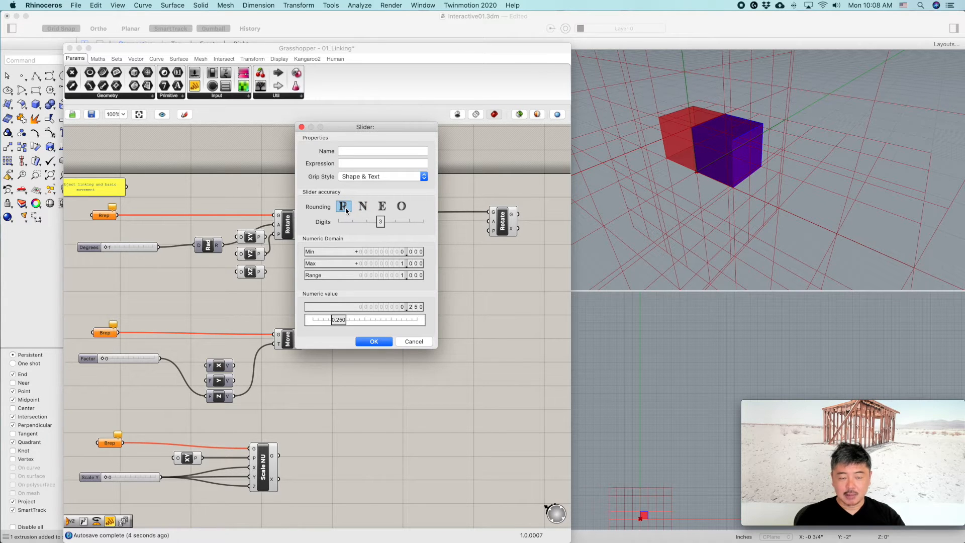
left_click(363, 207)
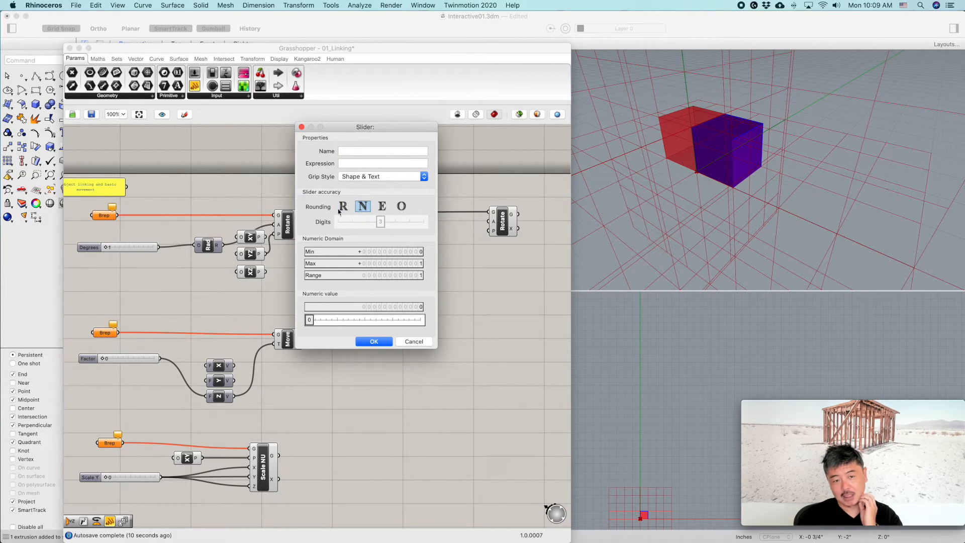
left_click(345, 206)
left_click(360, 205)
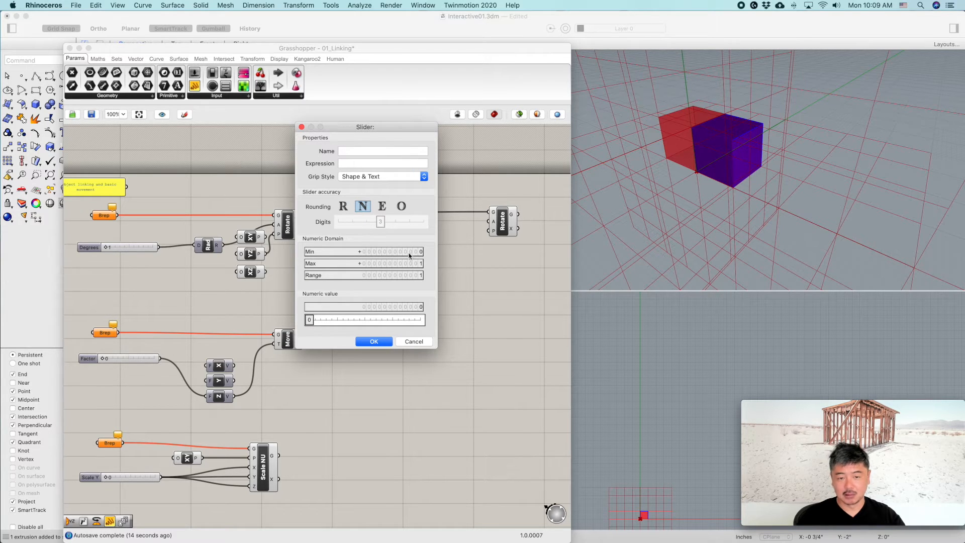
left_click(343, 206)
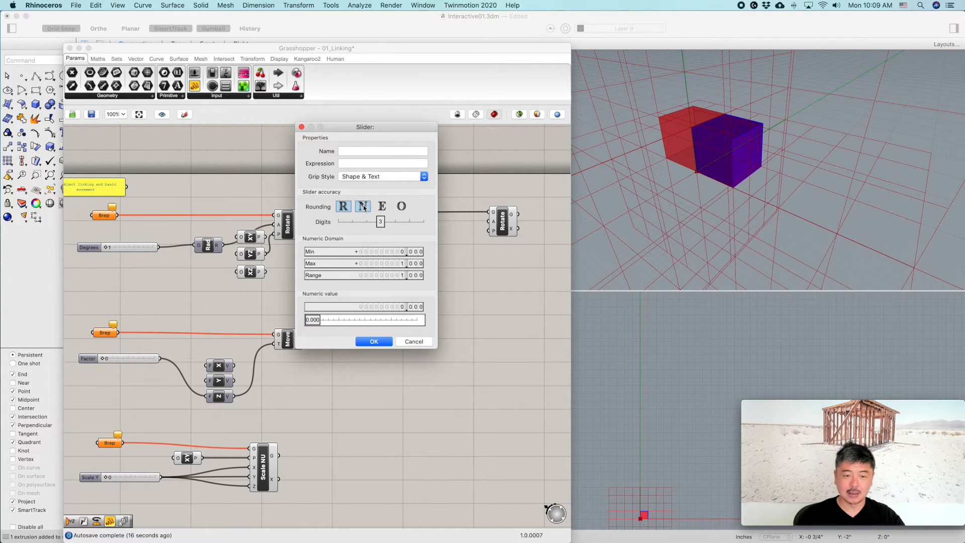
left_click(364, 207)
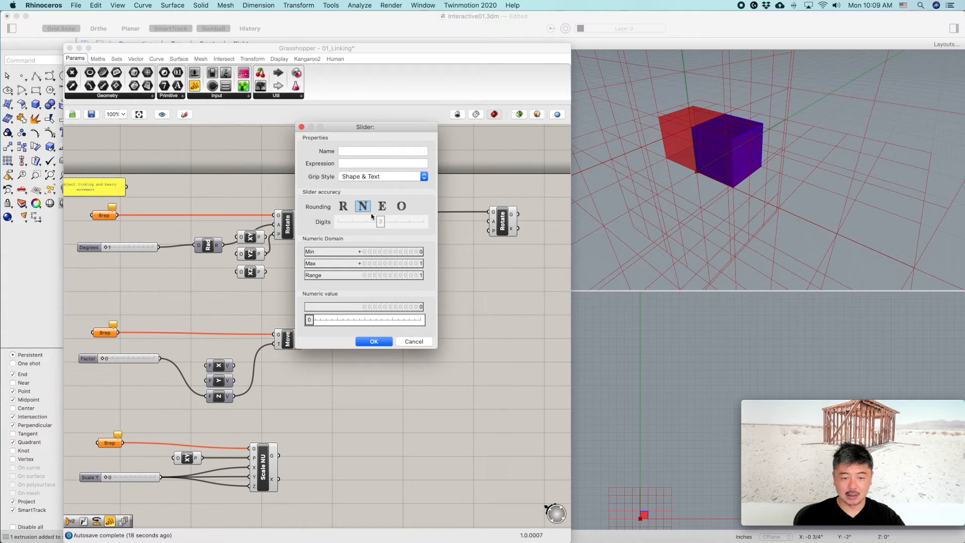
double_click(404, 263)
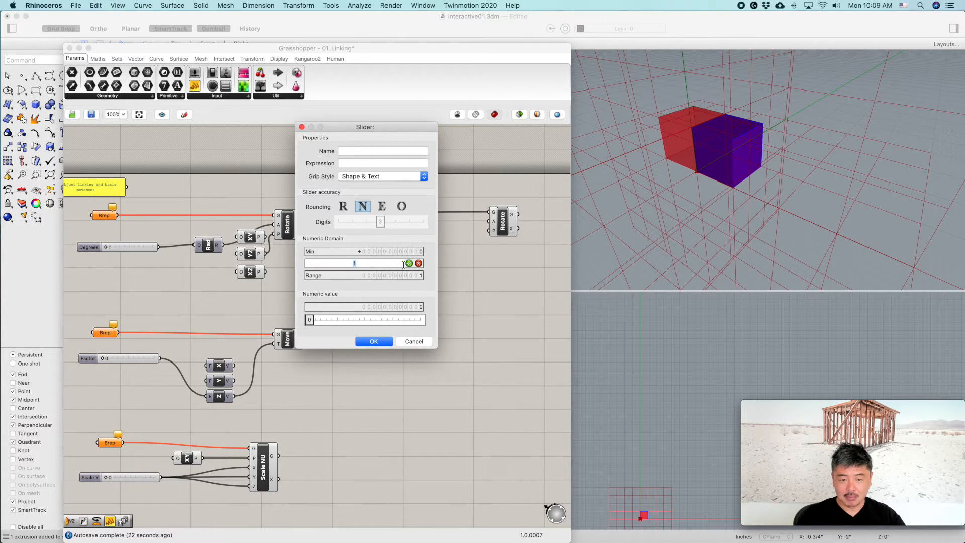
type("360")
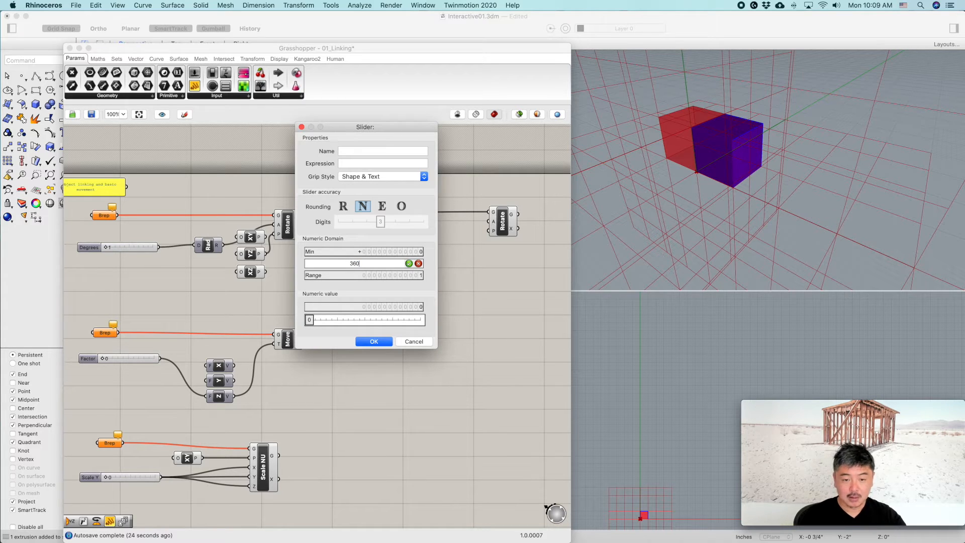
left_click(366, 343)
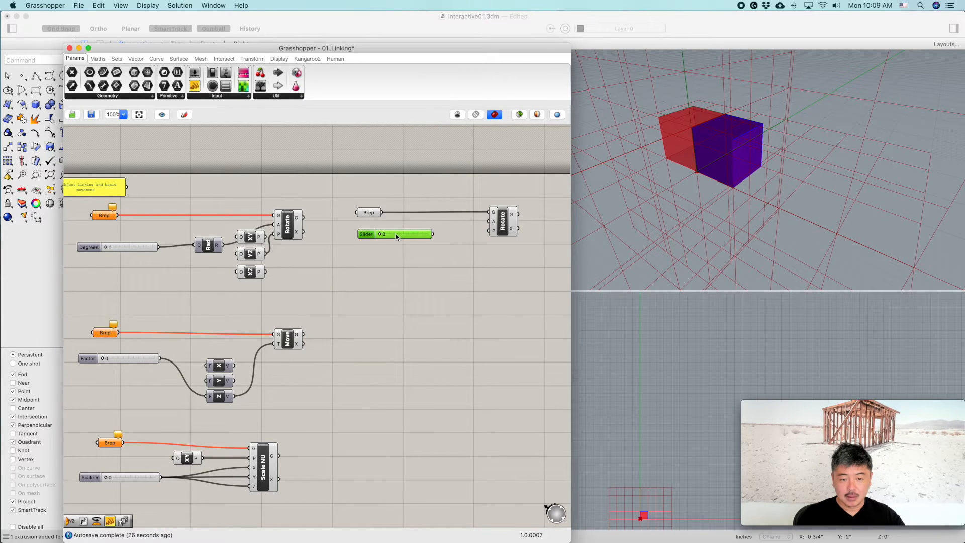
scroll(384, 234, "up", 3)
left_click_drag(380, 235, 360, 235)
Set the slider's maximum to 360, try out its grip and clear the selection
double_click(360, 234)
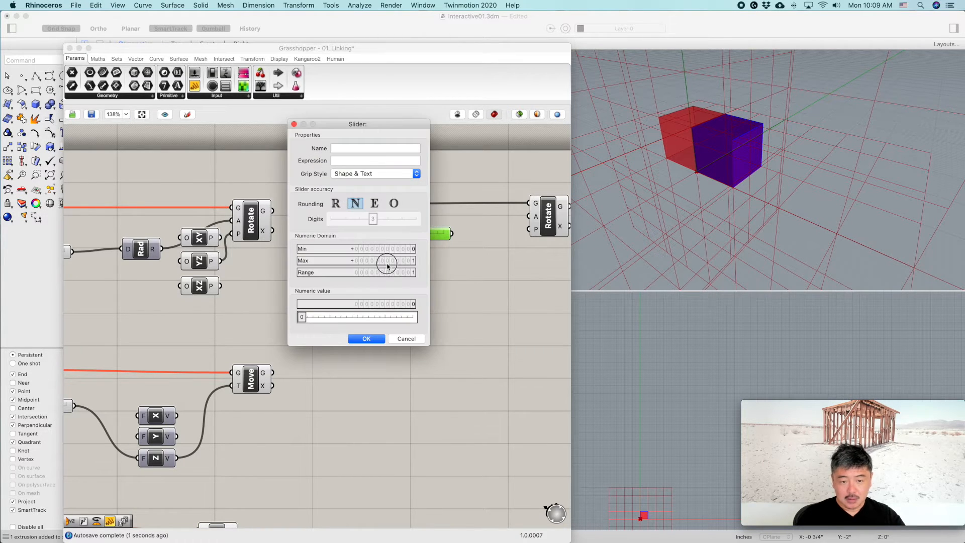
double_click(387, 261)
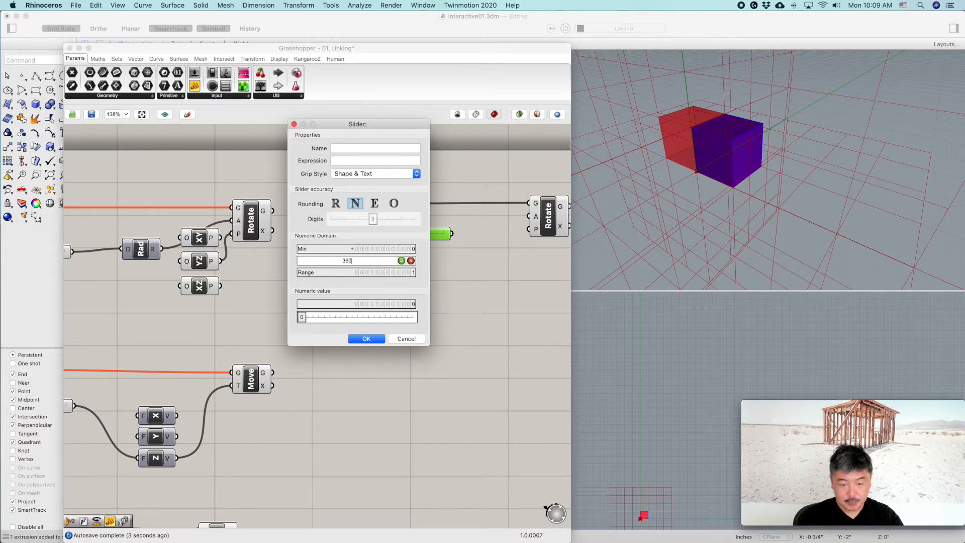
key("Return")
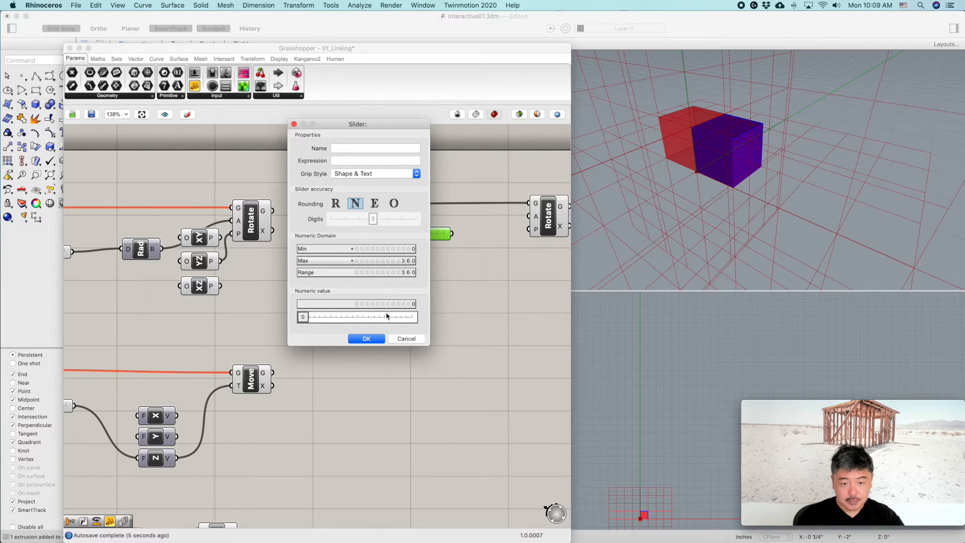
left_click(359, 341)
mouse_move(381, 235)
left_mouse_down()
mouse_move(447, 238)
mouse_move(365, 237)
left_mouse_up()
left_click(485, 297)
Connect the slider to the new Rotate component's Angle input and vary it to test the rotation, ending at 0
scroll(517, 291, "down", 1)
scroll(420, 295, "down", 2)
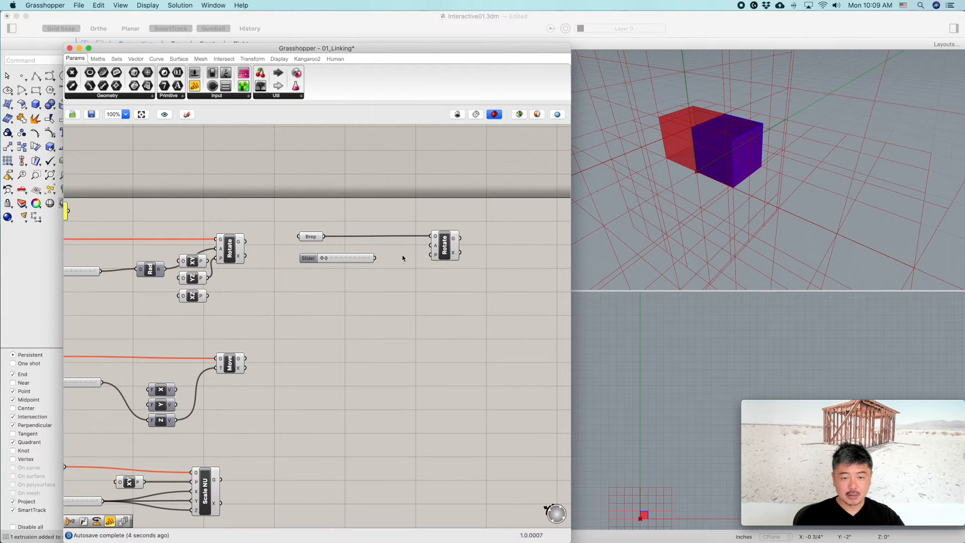
left_click_drag(378, 259, 431, 245)
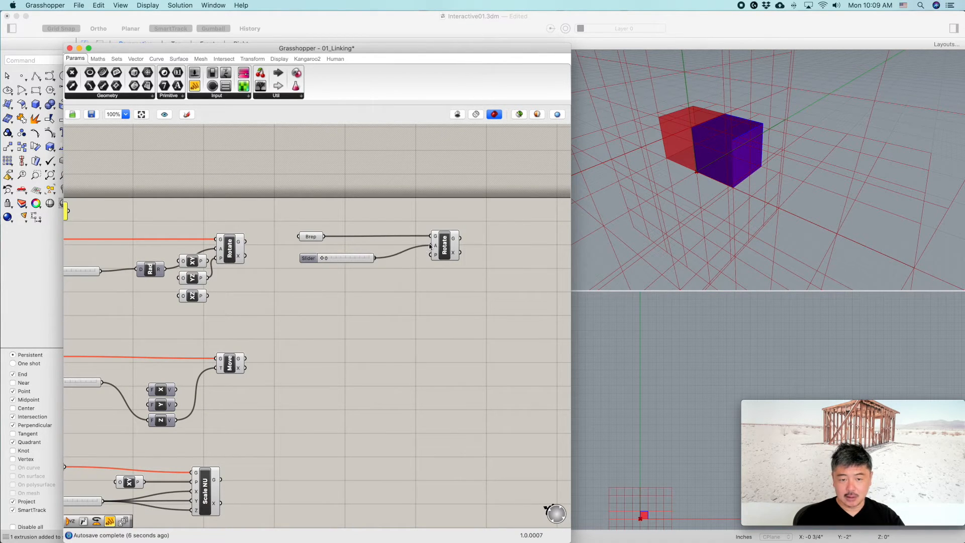
left_click_drag(327, 259, 292, 261)
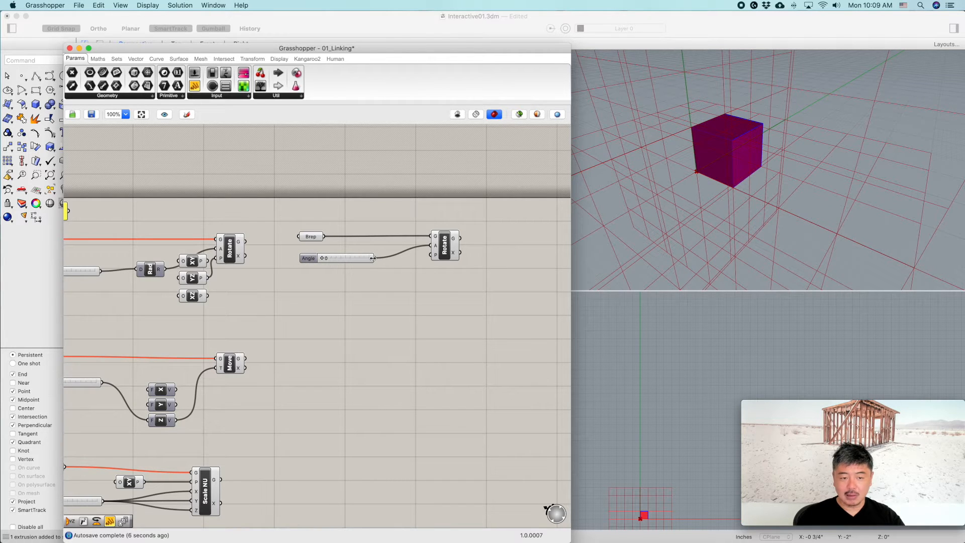
Check which unit the new Rotate component's Angle input expects
left_click(444, 251)
scroll(455, 253, "up", 5)
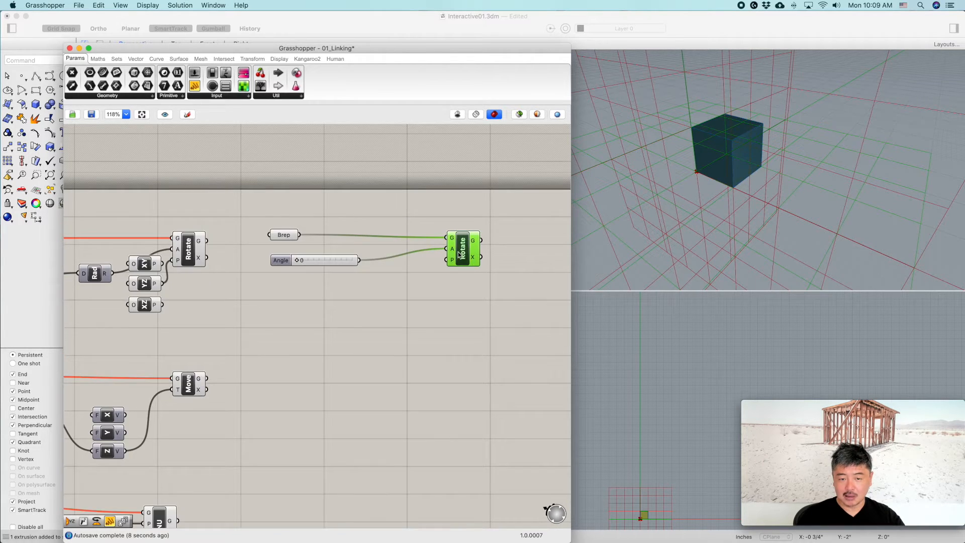
mouse_move(445, 245)
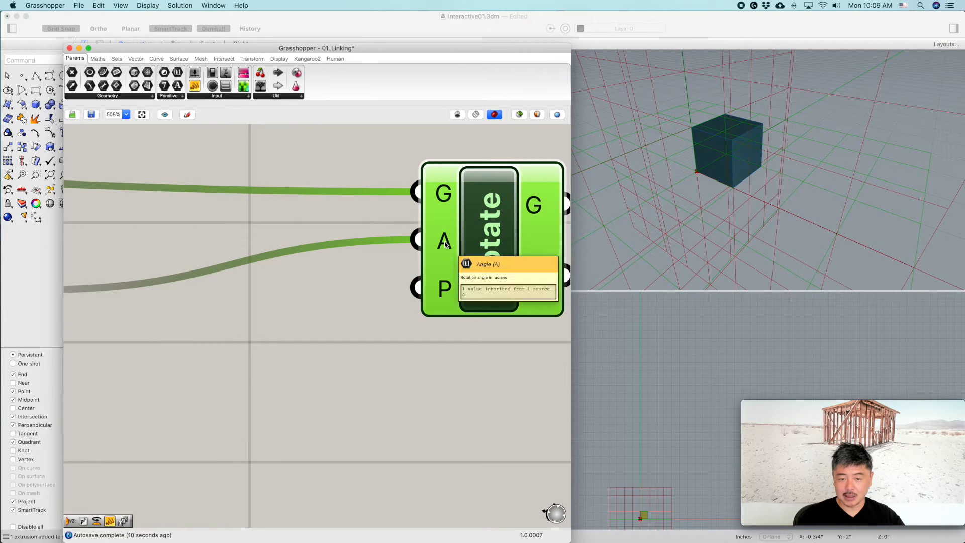
scroll(445, 245, "down", 5)
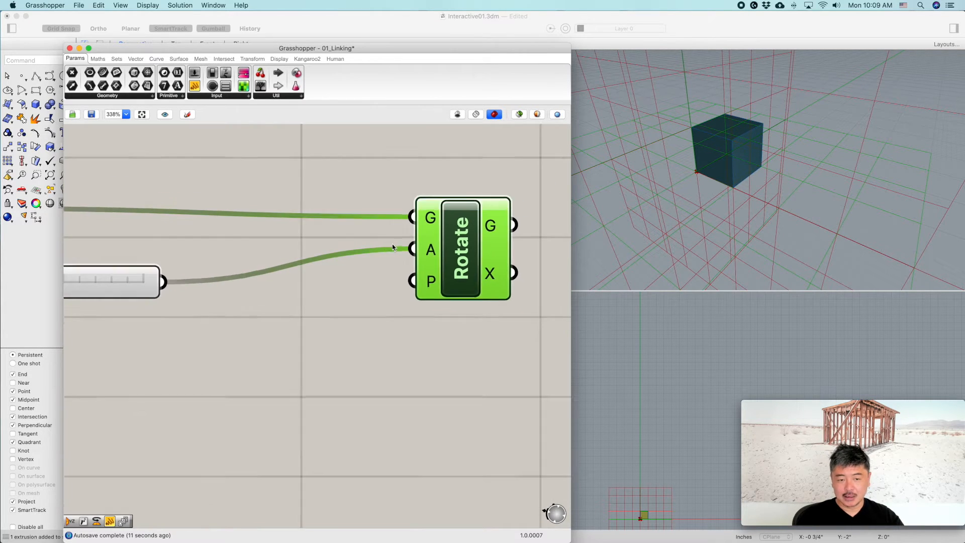
scroll(407, 256, "down", 1)
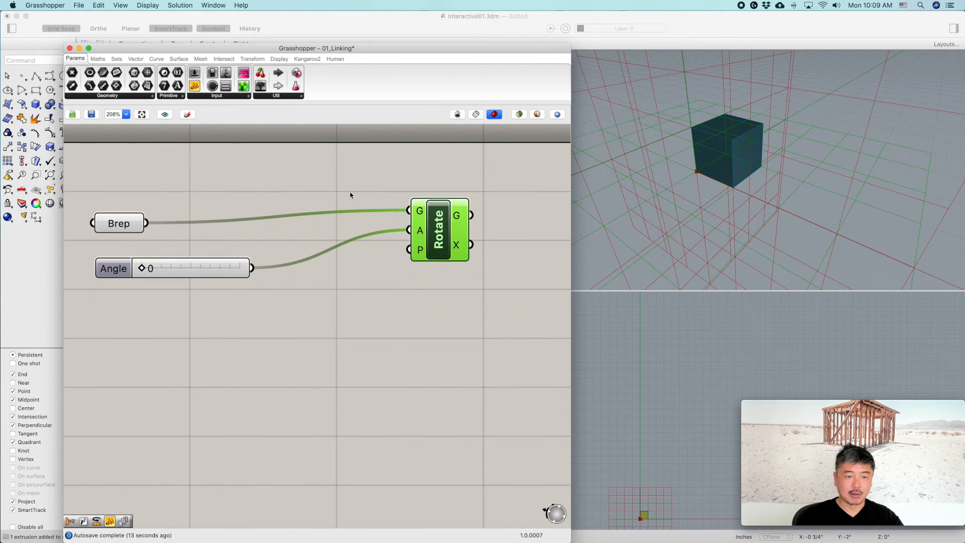
left_click(309, 186)
left_click_drag(285, 200, 303, 183)
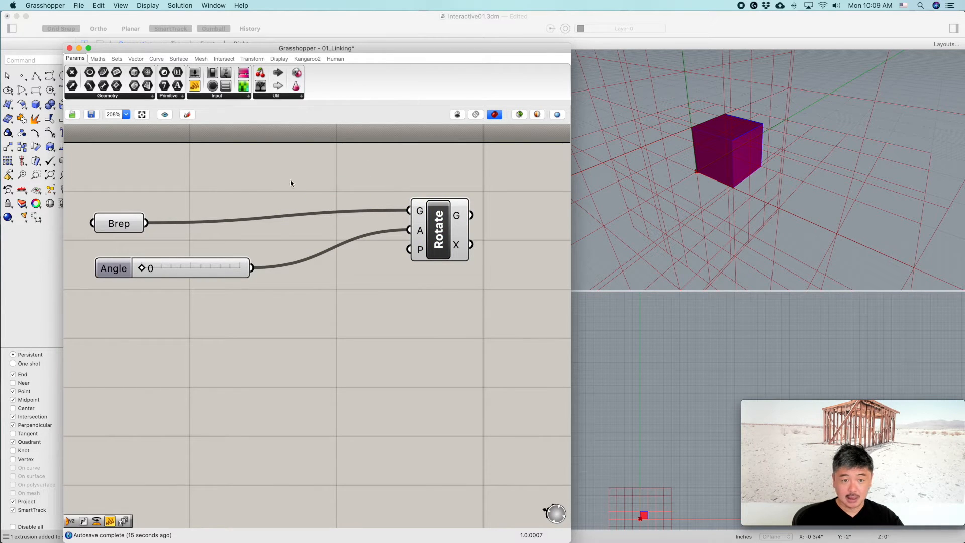
Add a Radians component from the trigonometry tools between the Angle slider and the new Rotate component
key("space")
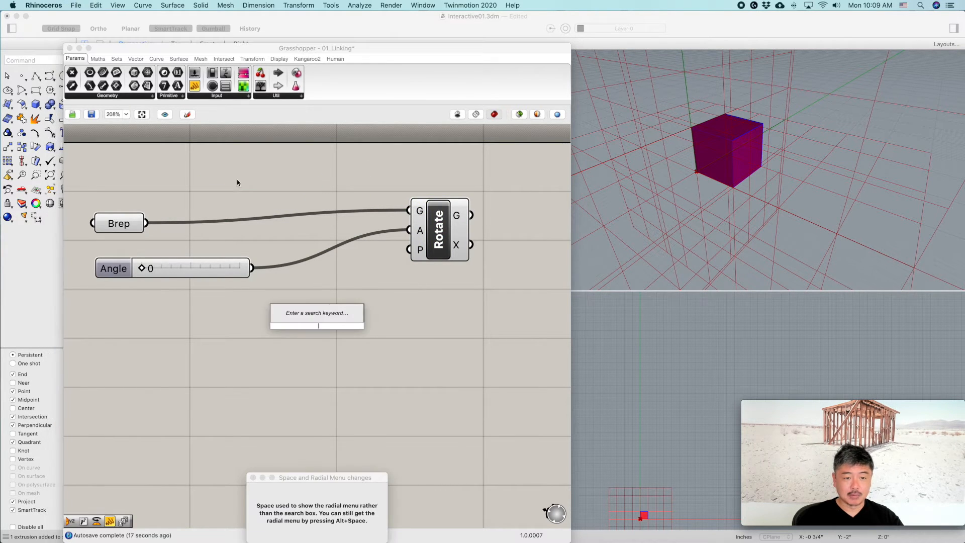
left_click(118, 59)
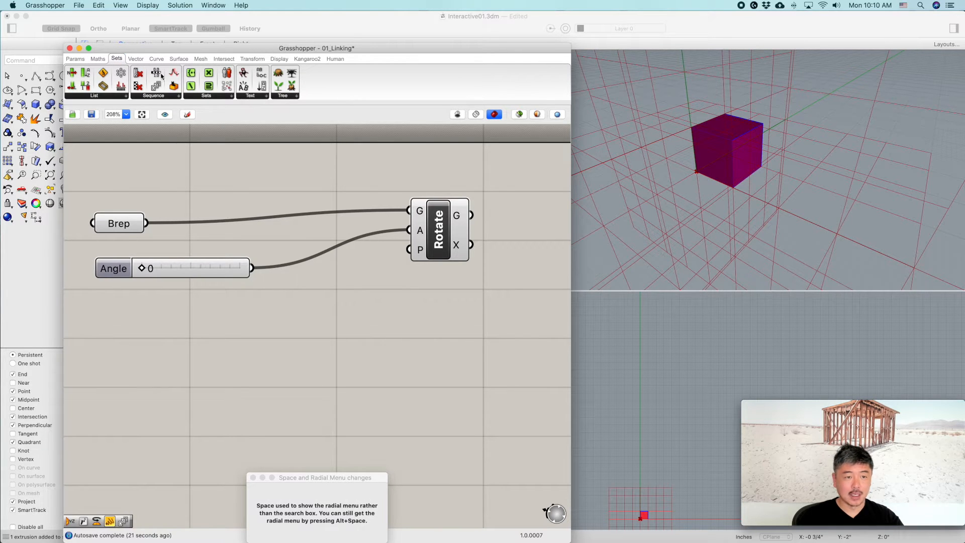
left_click(93, 60)
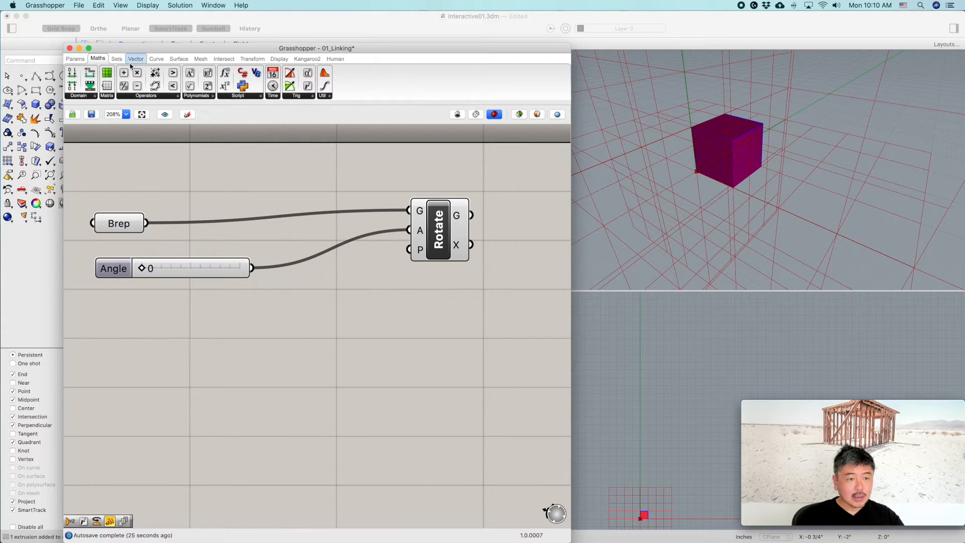
mouse_move(97, 60)
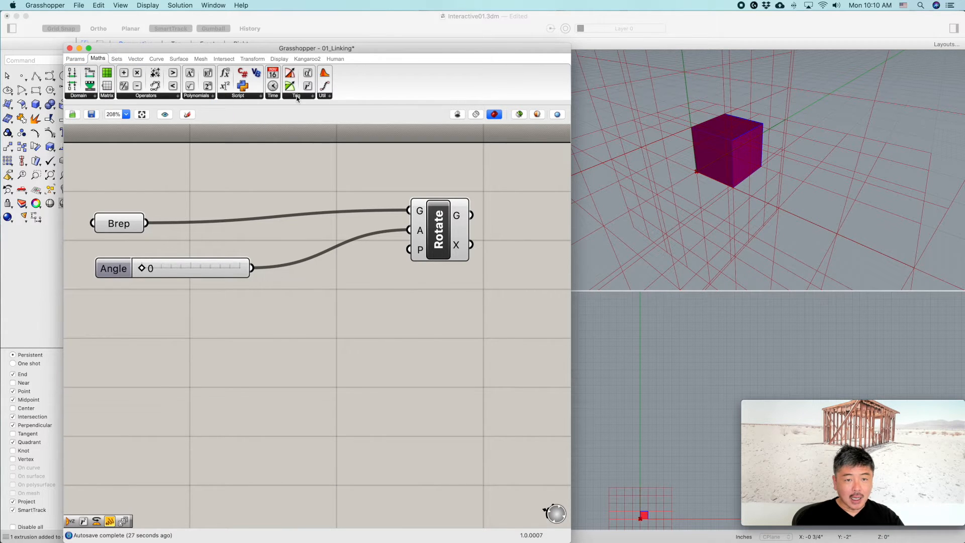
left_click(195, 95)
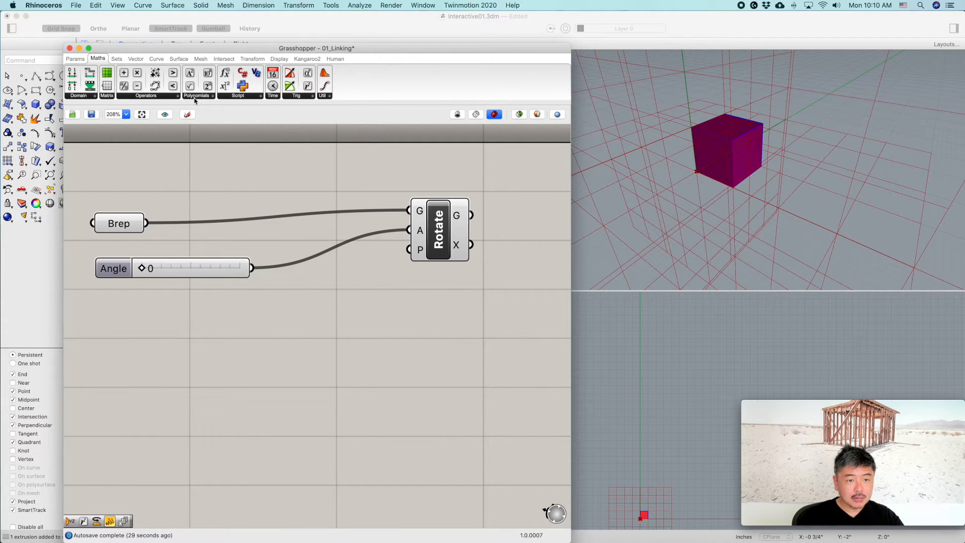
left_click(241, 95)
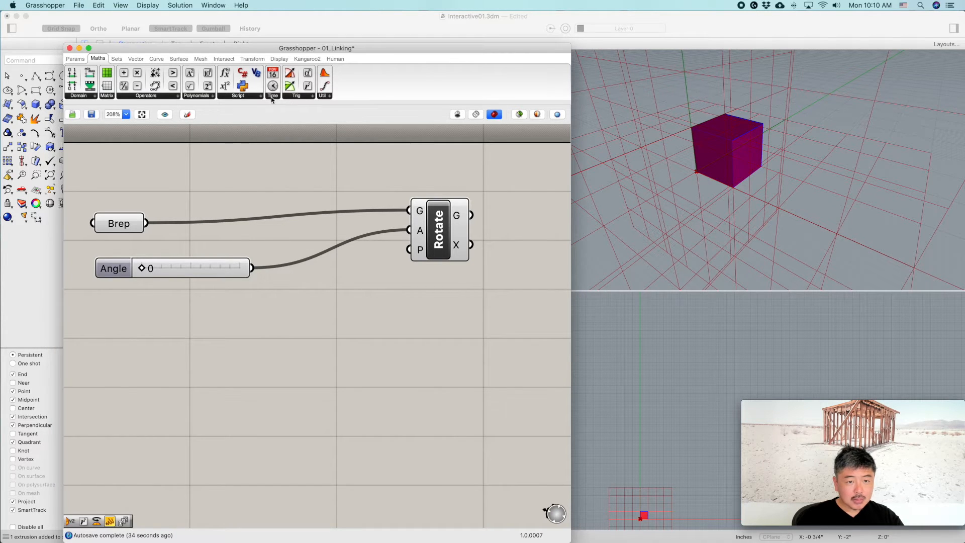
left_click(302, 98)
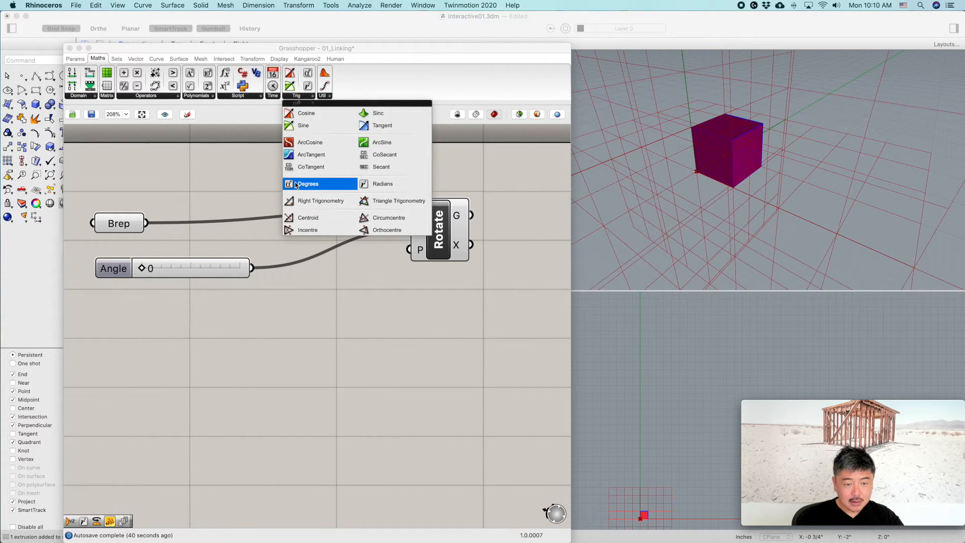
left_click(382, 184)
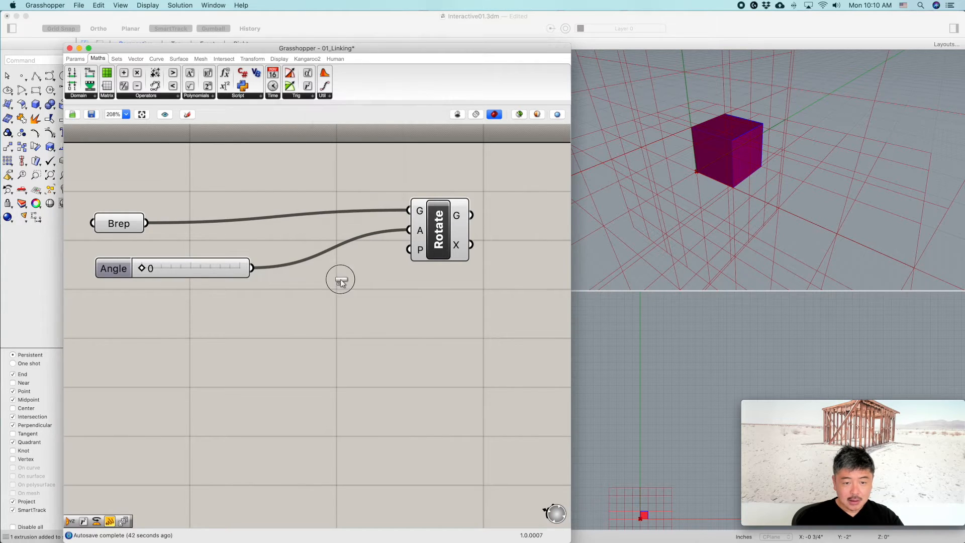
left_click(340, 282)
left_click_drag(340, 291, 332, 286)
Wire the slider through the Radians component into the new Rotate's Angle input and set the slider to 180
left_click_drag(254, 271, 301, 275)
left_click_drag(363, 275, 407, 233)
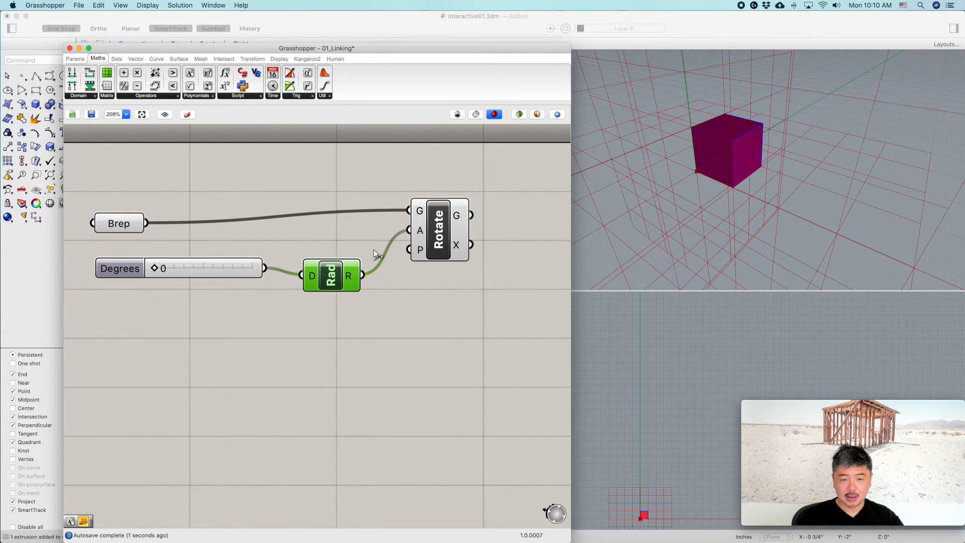
right_click_drag(332, 323, 390, 301)
left_click_drag(219, 250, 263, 254)
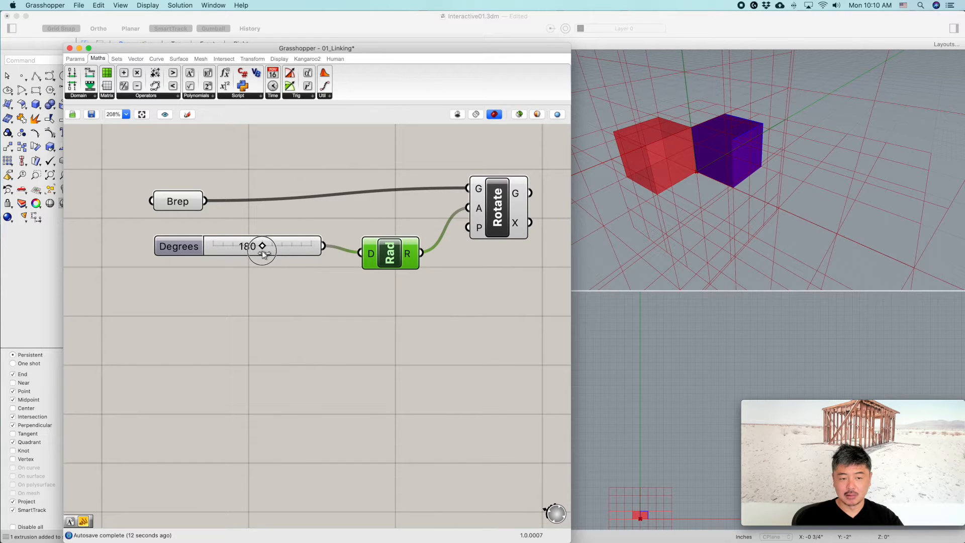
left_click(491, 302)
scroll(489, 300, "down", 1)
right_click_drag(480, 299, 353, 312)
scroll(373, 281, "down", 1)
left_click(366, 184)
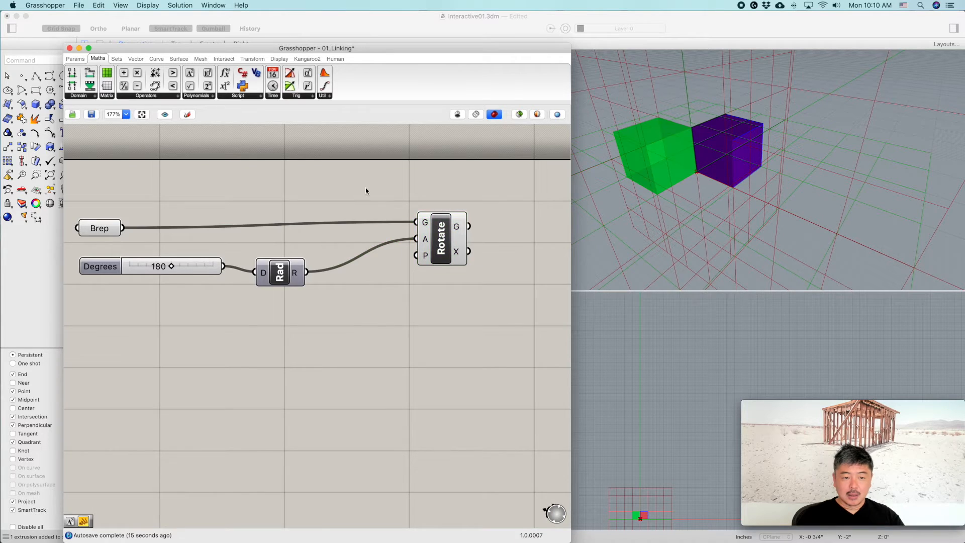
Turn off the preview of the XY, YZ and XZ plane components in the original Rotate definition
scroll(366, 186, "down", 4)
right_click_drag(302, 298, 463, 271)
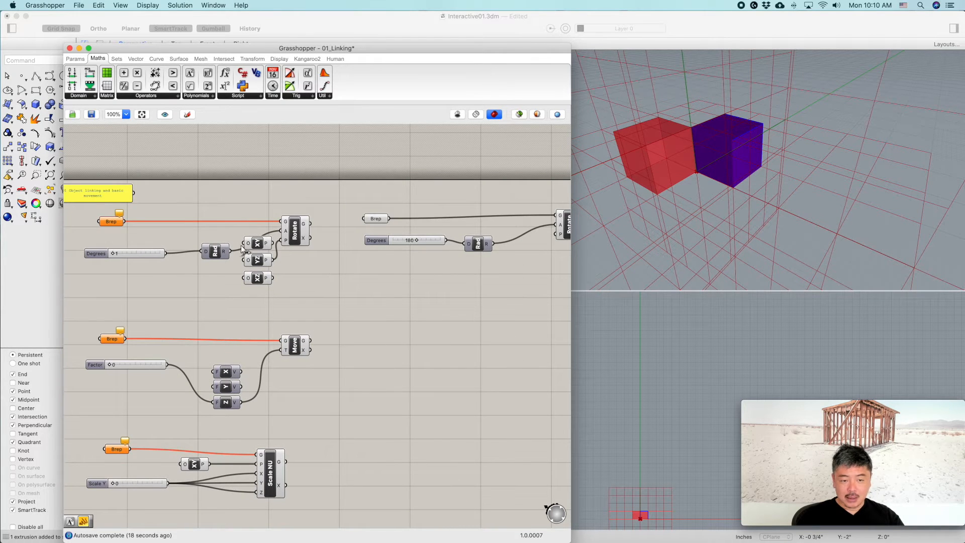
left_click_drag(267, 297, 237, 222)
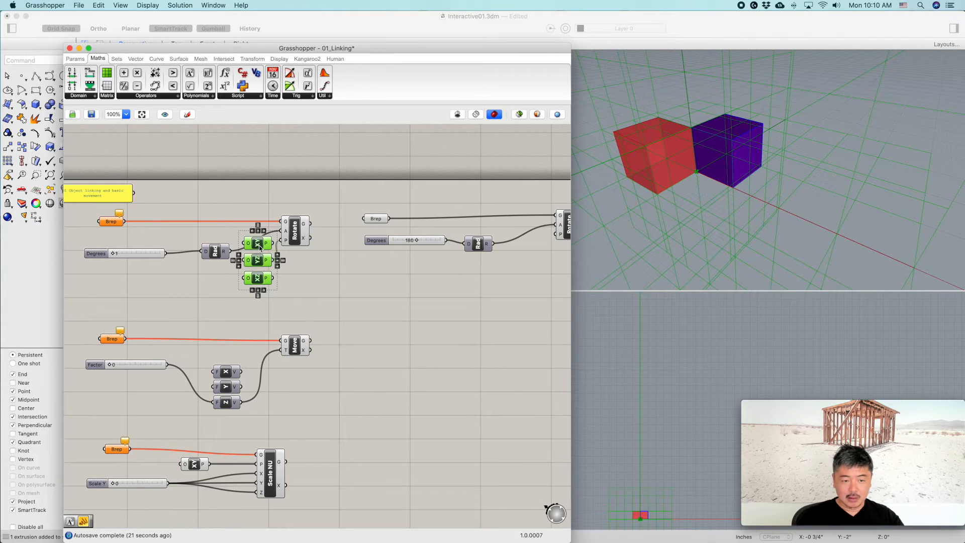
right_click(259, 246)
left_click(258, 262)
left_click(327, 283)
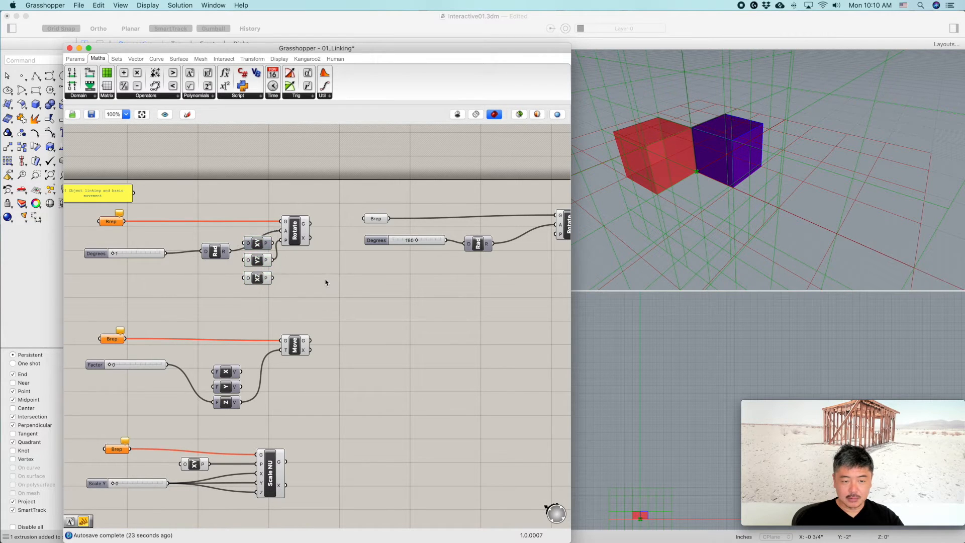
right_click(264, 263)
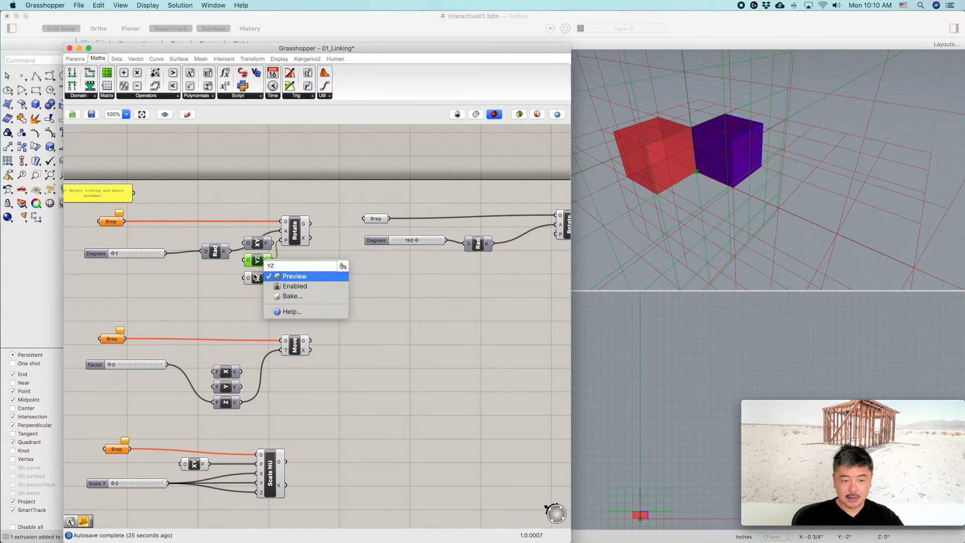
right_click(257, 277)
right_click(256, 274)
left_click(281, 291)
left_click(423, 301)
Turn off the preview of the XY plane component in the original Scale NU definition
right_click(200, 463)
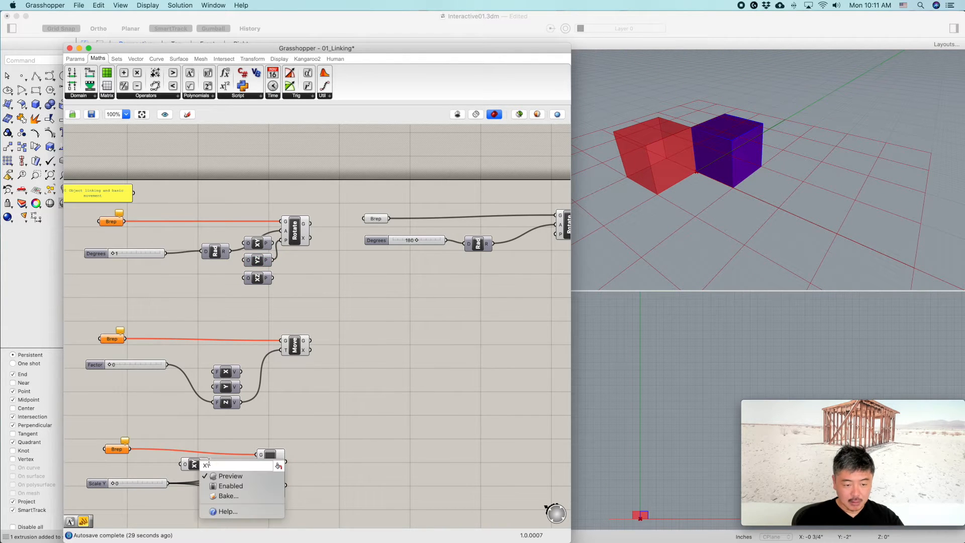
left_click(379, 405)
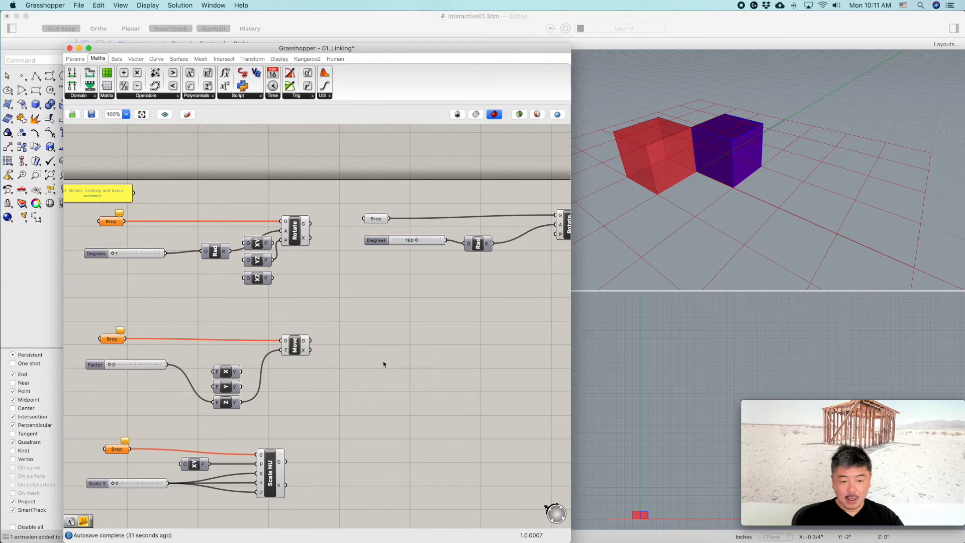
Add an XY Plane component between the Radians and new Rotate components, placing it just below their wire
scroll(380, 395, "down", 5)
right_click_drag(380, 395, 375, 370)
scroll(409, 323, "up", 5)
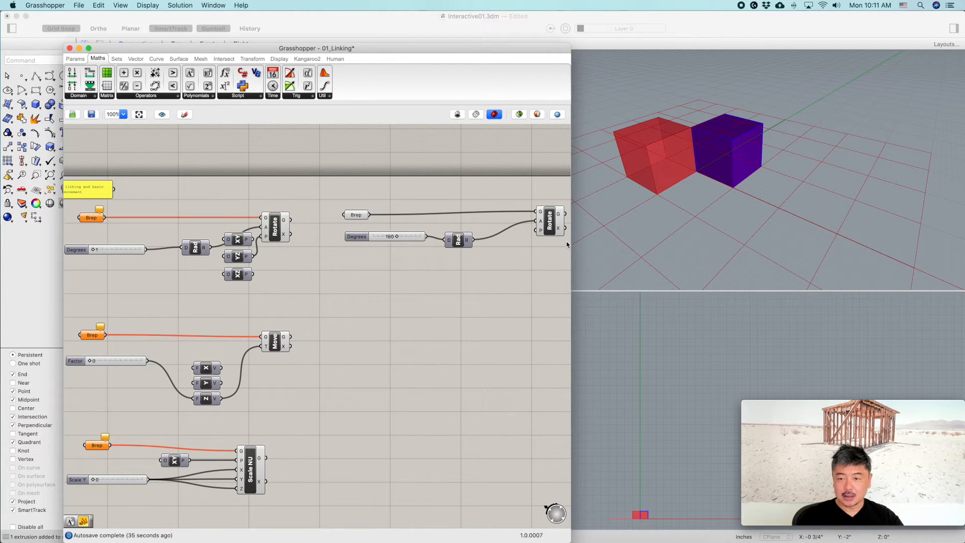
right_click_drag(760, 99, 793, 87)
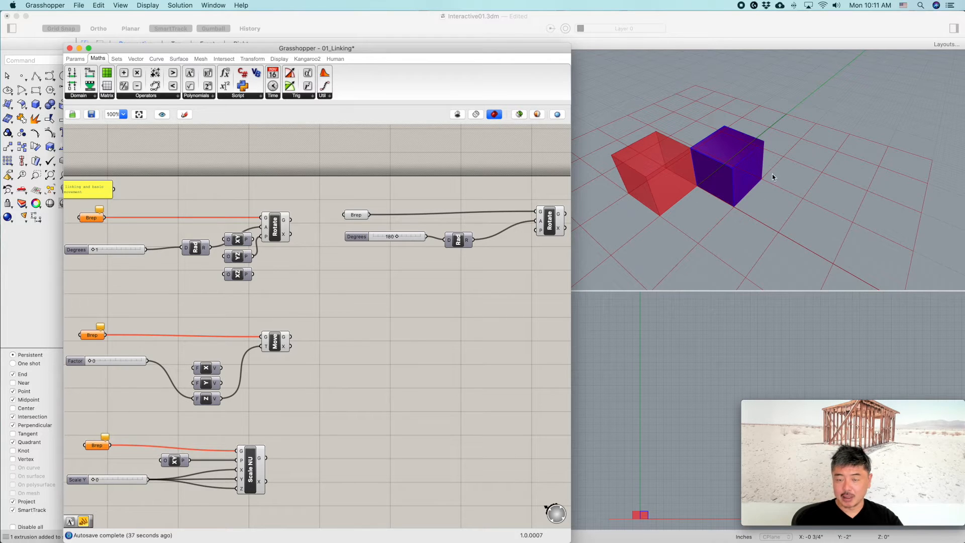
right_click_drag(462, 263, 385, 263)
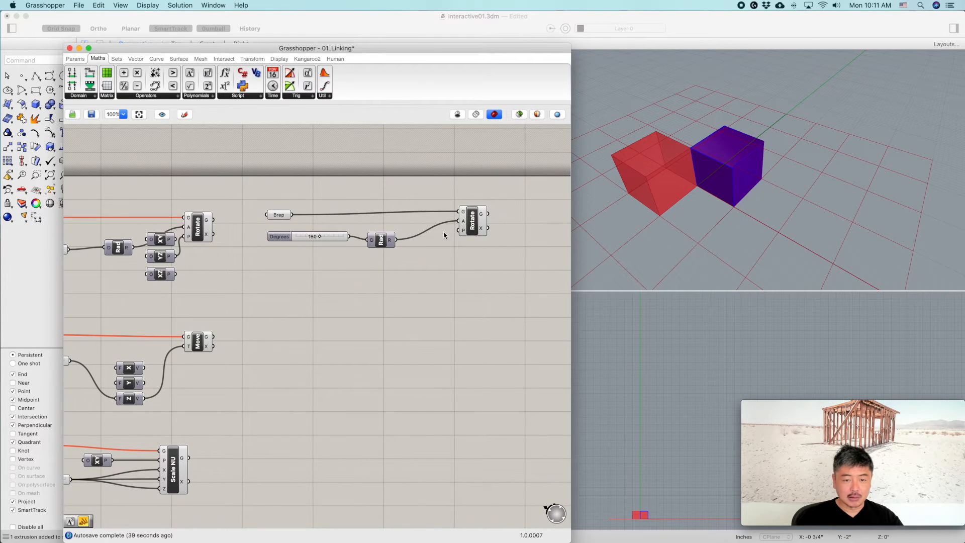
left_click_drag(472, 223, 494, 223)
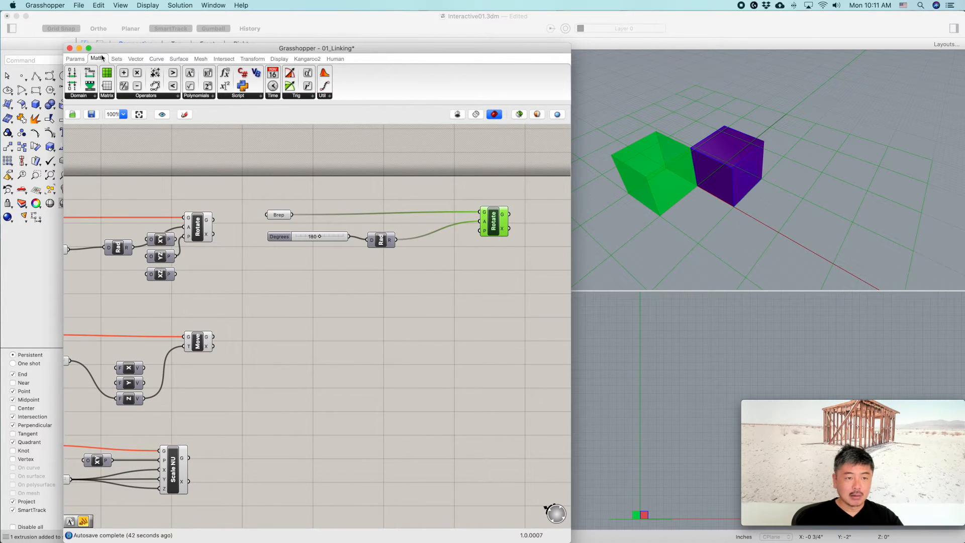
left_click(136, 59)
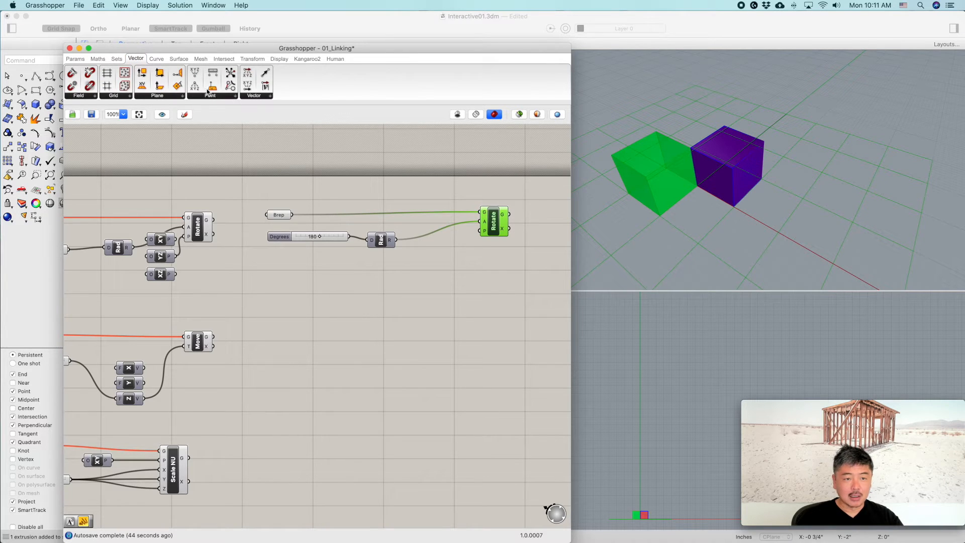
left_click(161, 97)
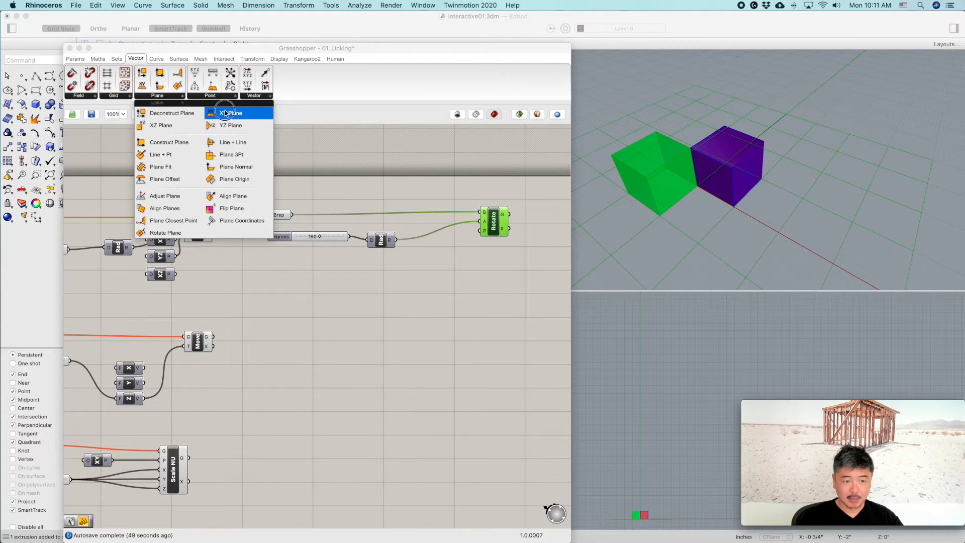
left_click(215, 125)
left_click(428, 227)
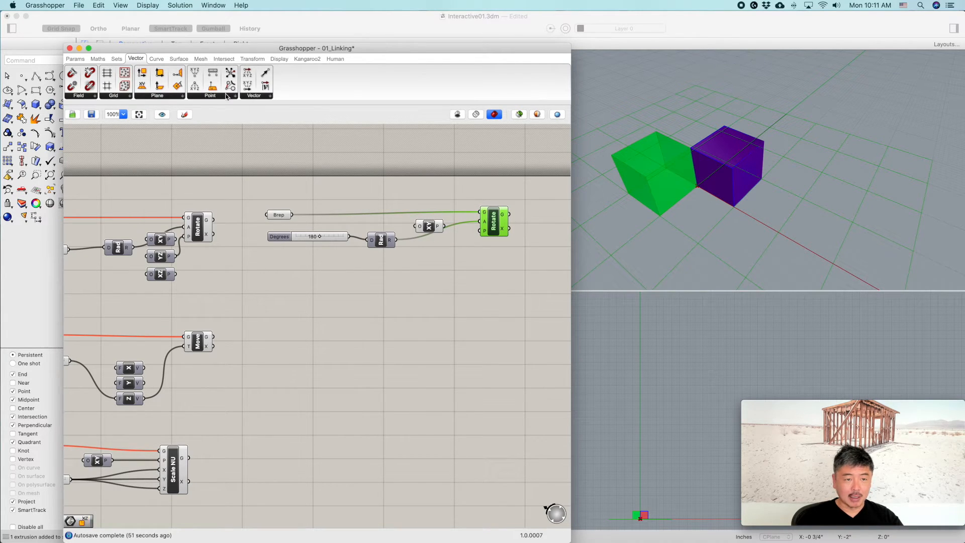
left_click_drag(427, 227, 426, 260)
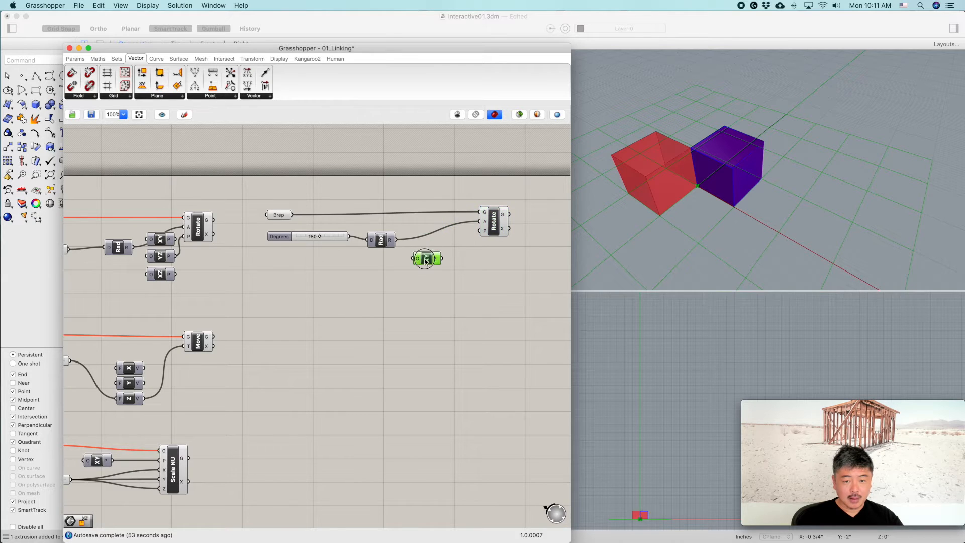
Add an XZ Plane and a YZ Plane component beneath the new XY Plane
left_click(153, 96)
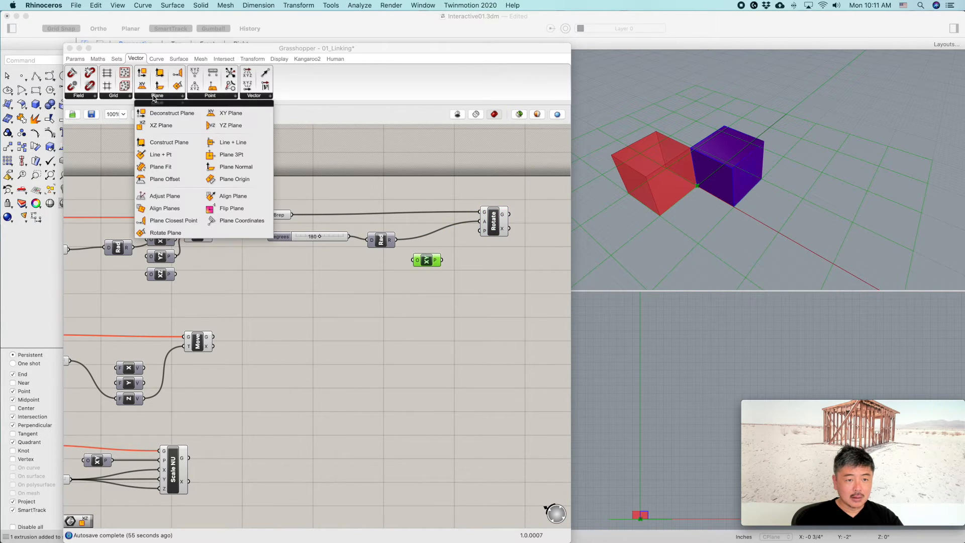
left_click_drag(142, 128, 424, 276)
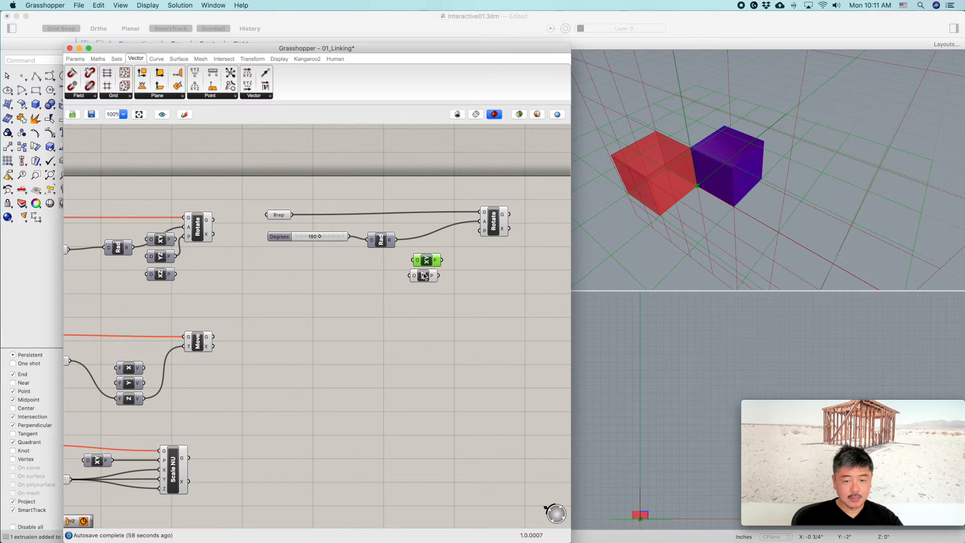
left_click(154, 96)
left_click_drag(216, 128, 423, 294)
Align the new XY, XZ and YZ Plane components into an evenly spaced column
scroll(434, 312, "up", 3)
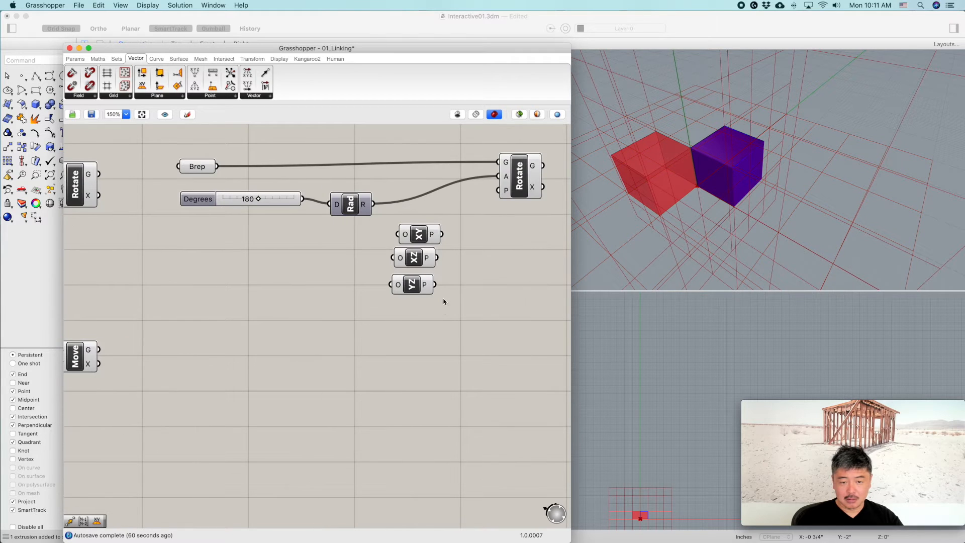
left_click_drag(475, 339, 422, 222)
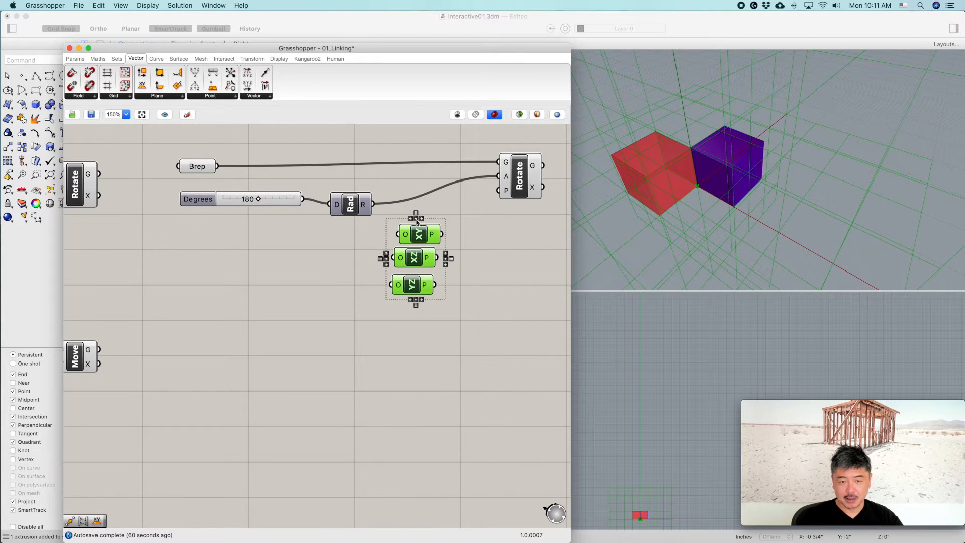
left_click(416, 219)
left_click_drag(418, 238, 424, 233)
left_click(476, 235)
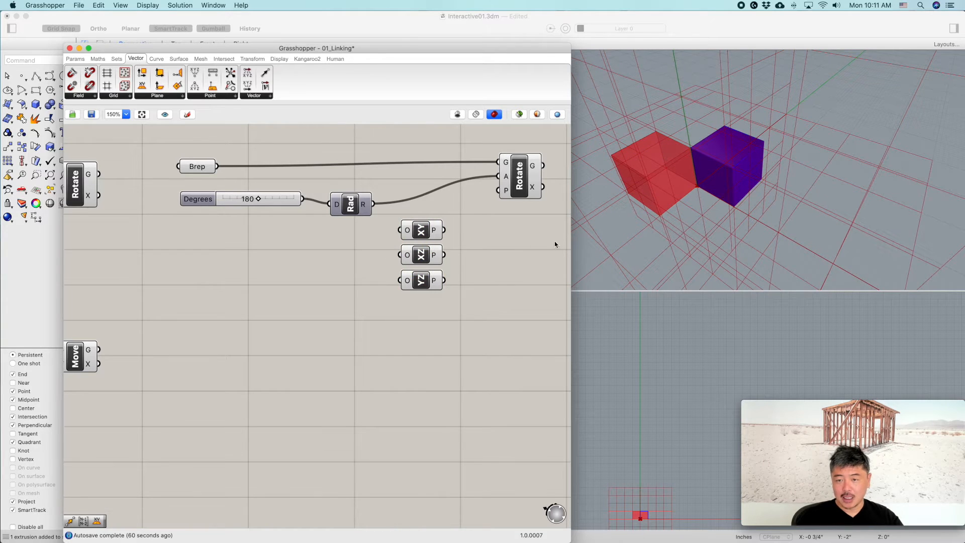
Wire the XY Plane into the new Rotate's Plane input and test the rotation with the Degrees slider
scroll(484, 244, "down", 2)
left_click_drag(421, 238, 472, 202)
mouse_move(251, 210)
left_mouse_down()
mouse_move(272, 213)
mouse_move(225, 214)
mouse_move(257, 212)
left_mouse_up()
Connect the XZ Plane to the new Rotate's Plane input instead and set the Degrees slider to 135
left_click_drag(422, 261, 472, 202)
left_click_drag(261, 216, 217, 217)
left_click(402, 262)
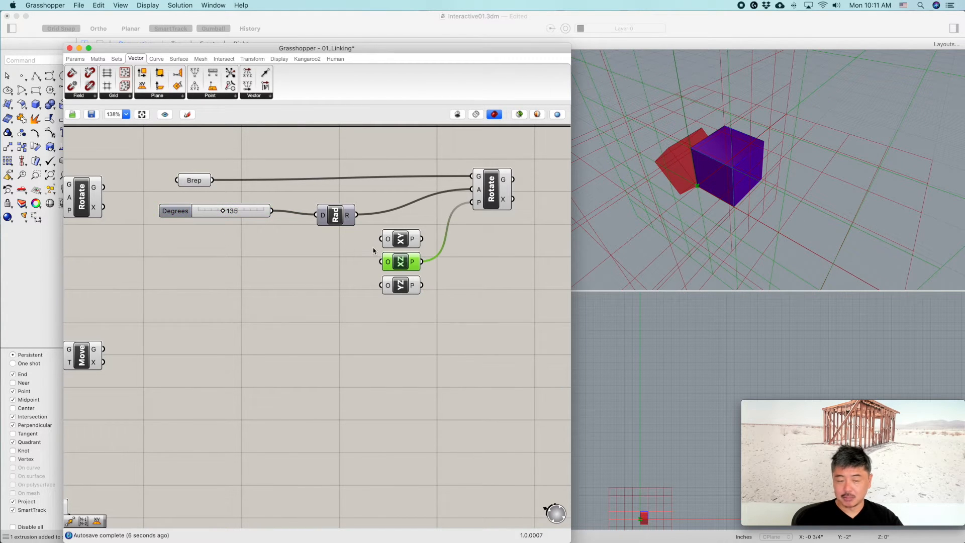
left_click(448, 318)
Replace the new Rotate's plane with the YZ Plane and set the Degrees slider to 234
left_click(401, 285)
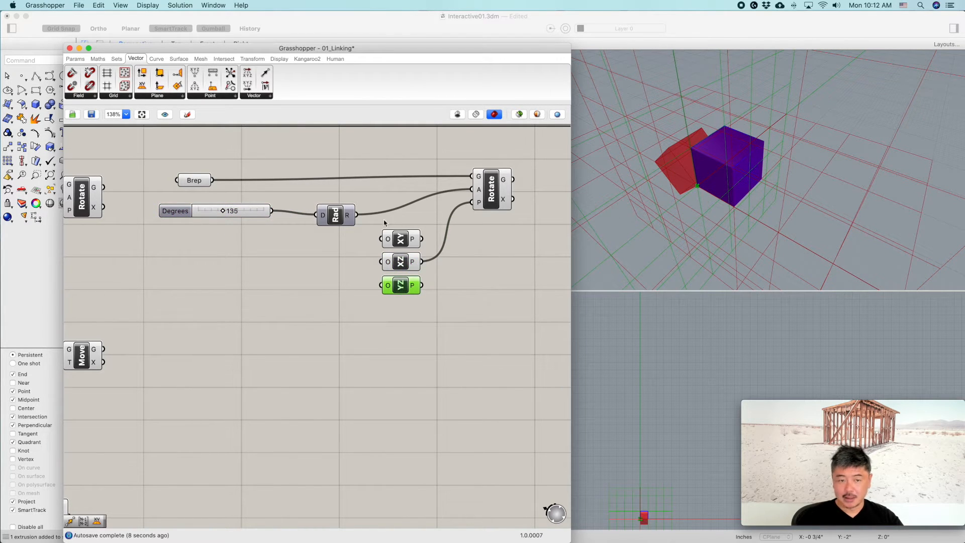
left_click_drag(422, 284, 472, 202)
left_click_drag(228, 215, 255, 220)
left_click(400, 239)
left_click(401, 262)
left_click(497, 285)
Turn off the preview of the XY, XZ and YZ Plane components beside the new Rotate
scroll(784, 215, "down", 6)
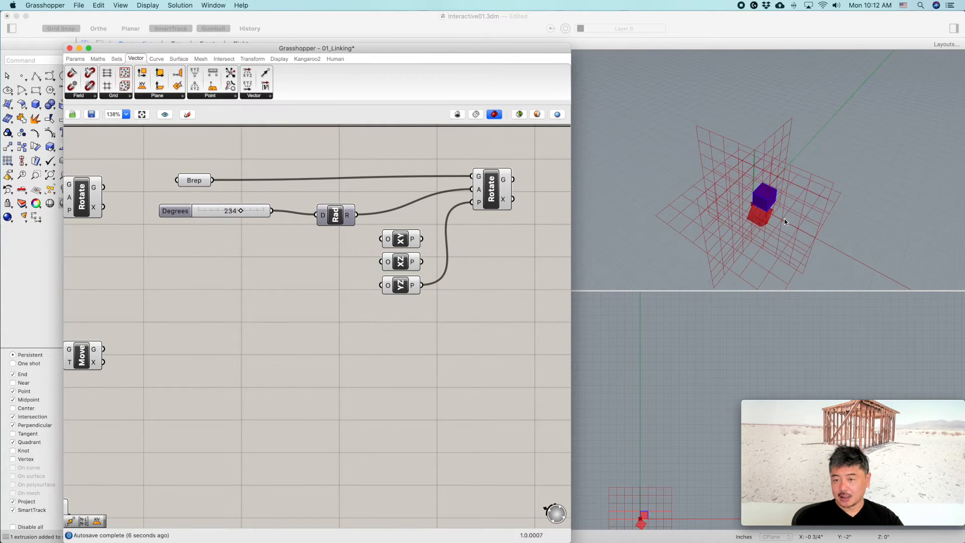
right_click_drag(783, 217, 755, 216)
scroll(754, 216, "up", 3)
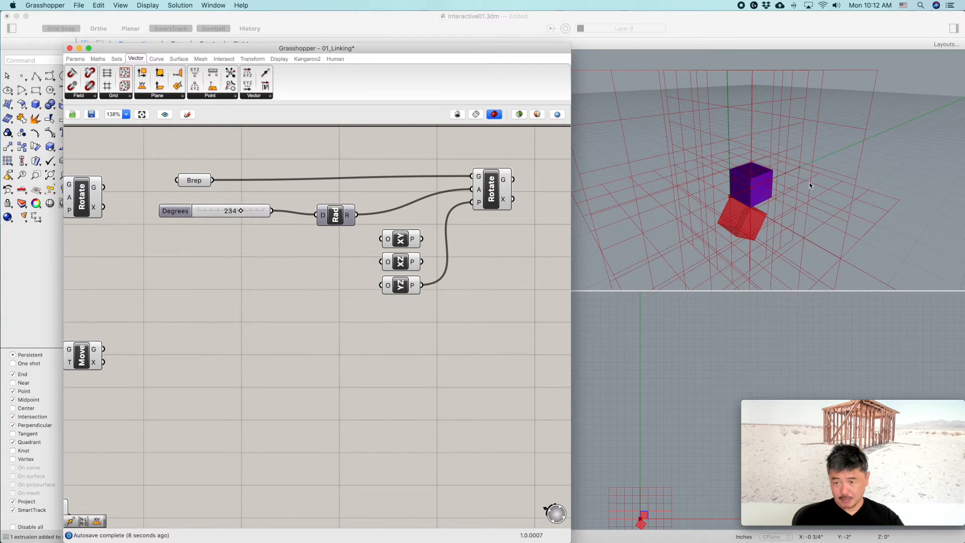
right_click_drag(767, 222, 779, 206)
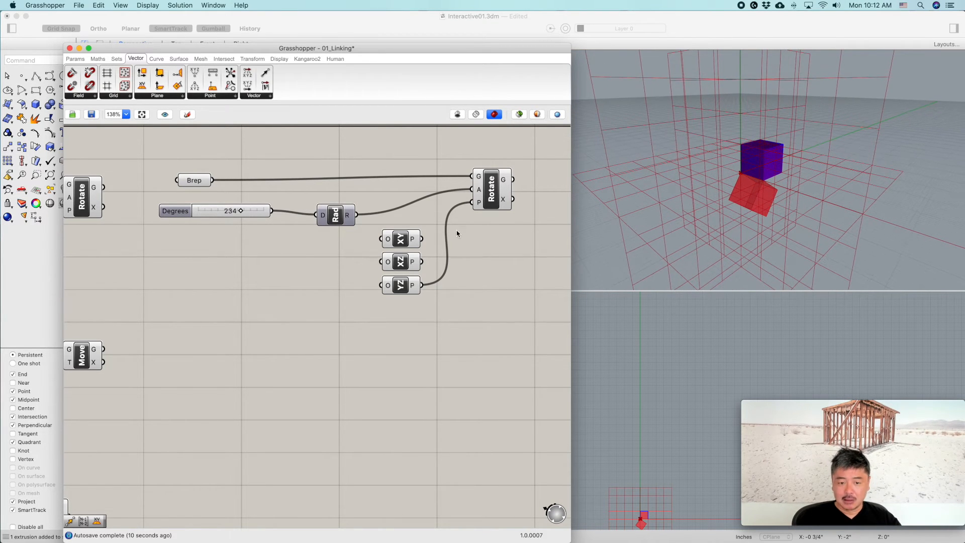
left_click(400, 239)
right_click(399, 237)
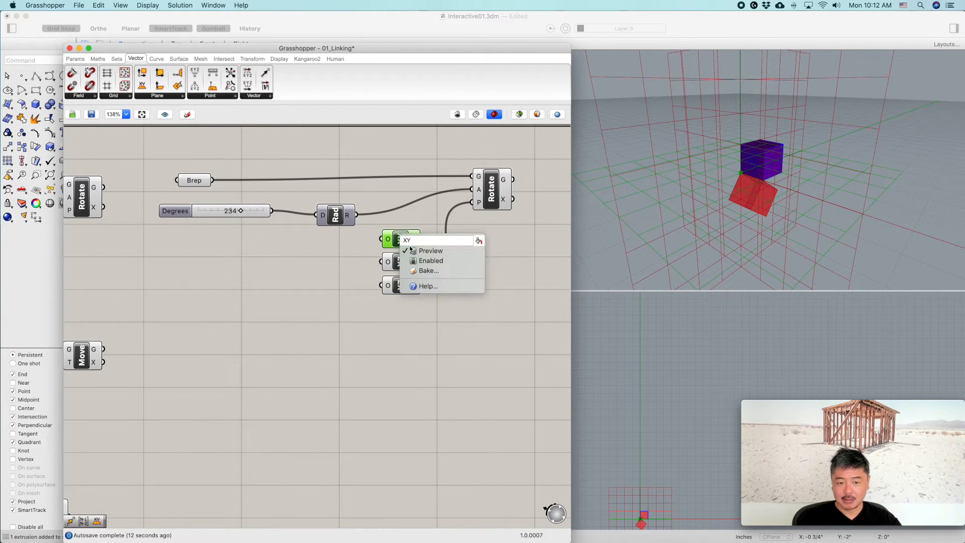
left_click(412, 250)
right_click(400, 262)
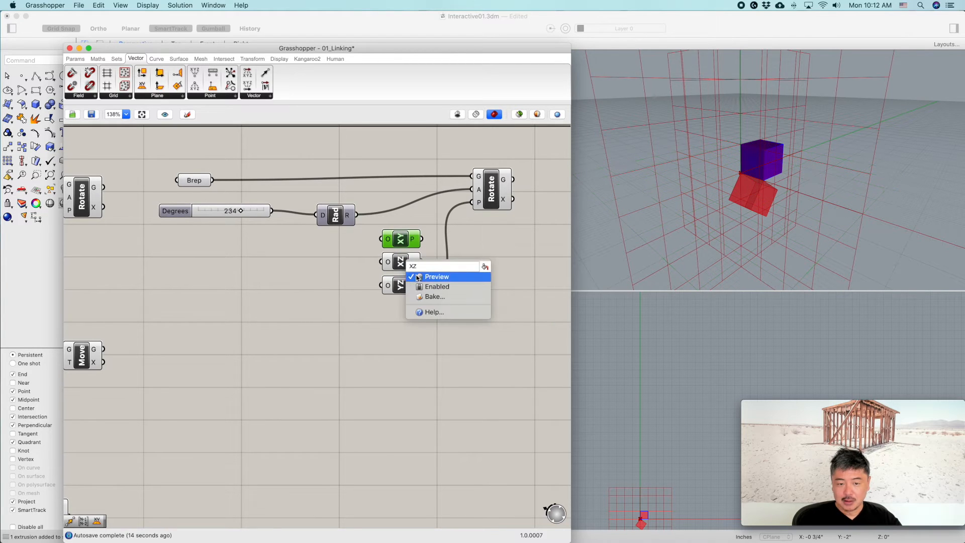
left_click(417, 277)
right_click(401, 285)
left_click(422, 301)
Set the new Degrees slider to 0 and wire the XZ Plane into the new Rotate's Plane input
right_click_drag(849, 191, 737, 221)
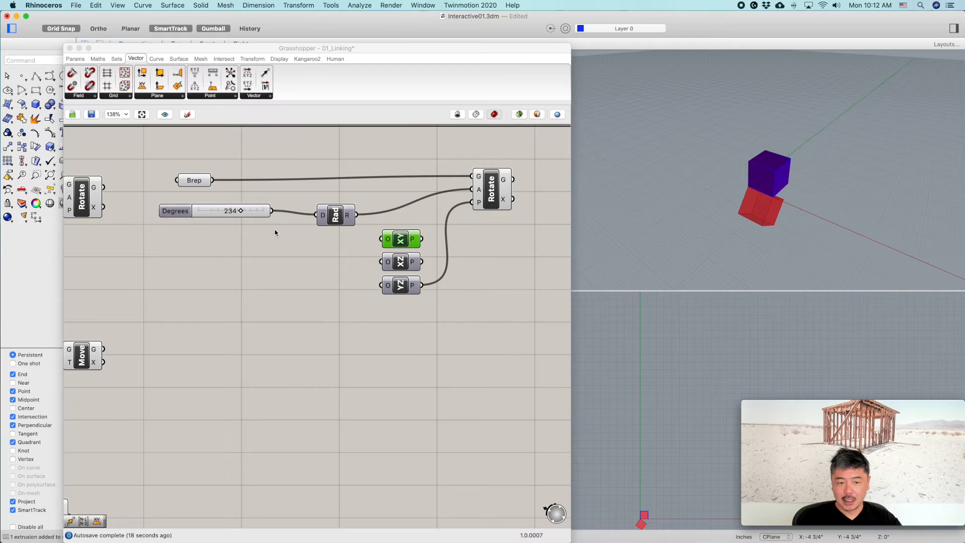
left_click_drag(240, 214, 182, 212)
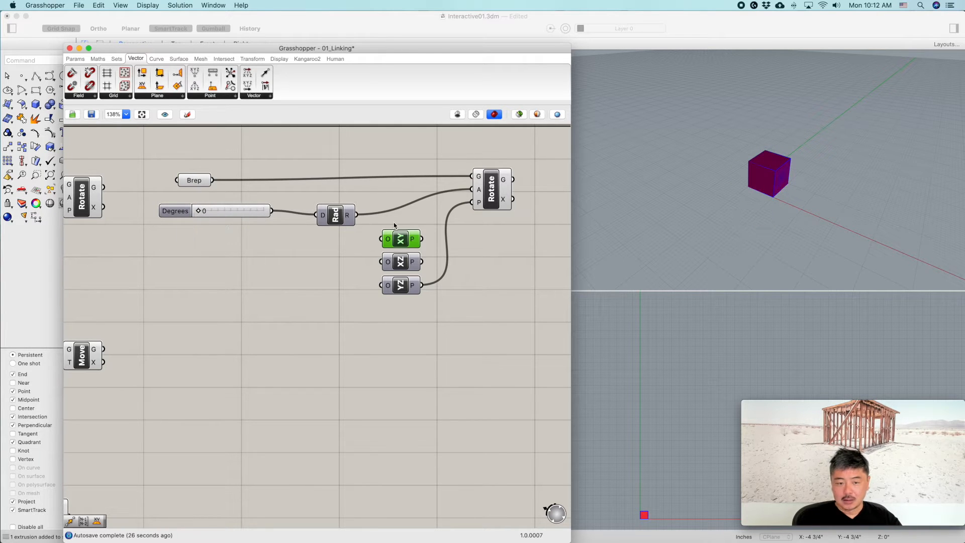
left_click_drag(421, 261, 472, 202)
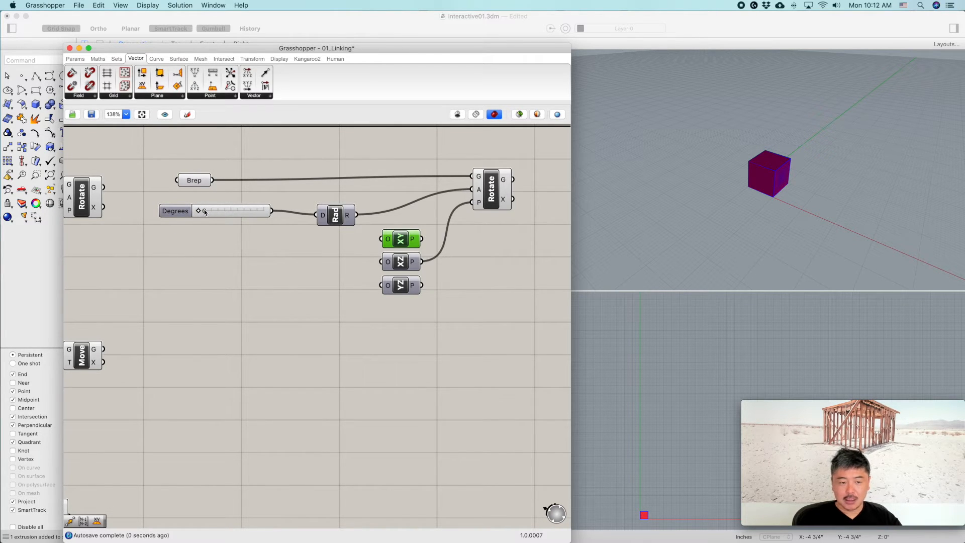
mouse_move(200, 212)
left_mouse_down()
mouse_move(258, 211)
mouse_move(186, 211)
left_mouse_up()
left_click(377, 308)
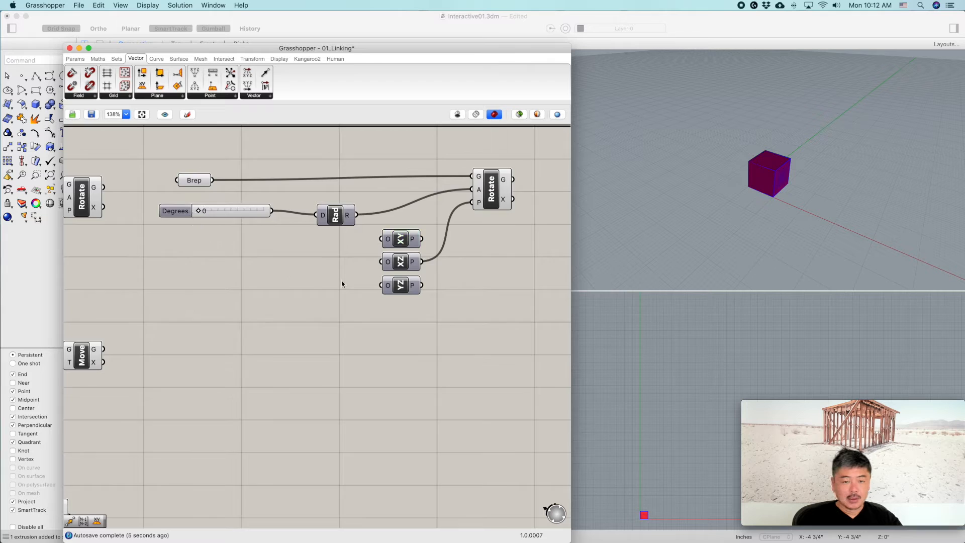
Add an empty Brep parameter below the new Rotate definition, level with the original Move definition
scroll(377, 308, "down", 2)
right_click_drag(377, 307, 381, 253)
scroll(361, 317, "down", 3)
right_click_drag(414, 286, 521, 237)
right_click_drag(450, 266, 453, 270)
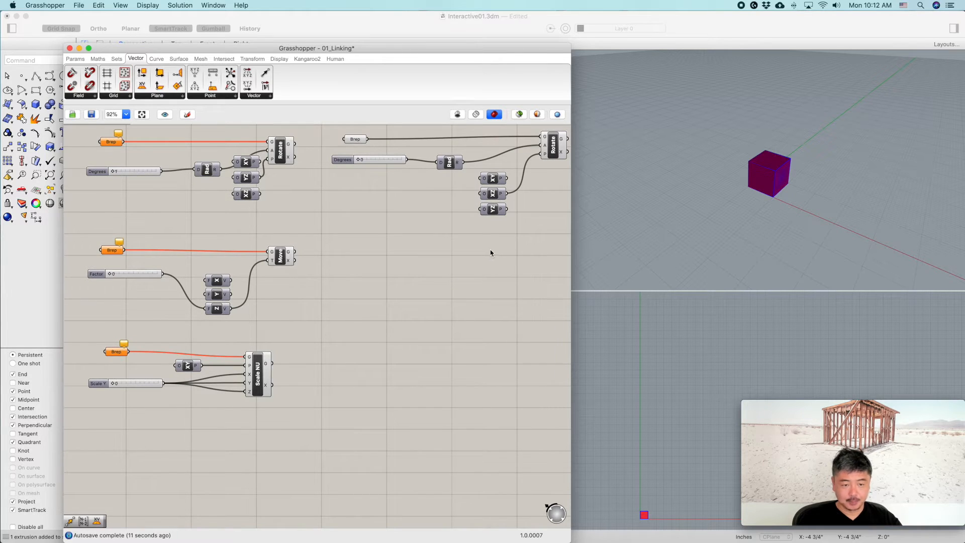
right_click_drag(476, 264, 458, 284)
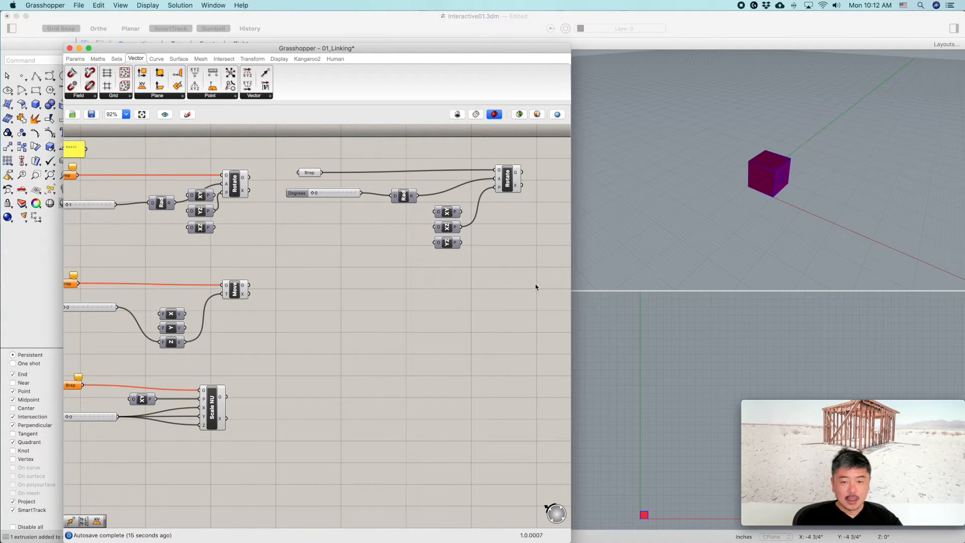
left_click(75, 59)
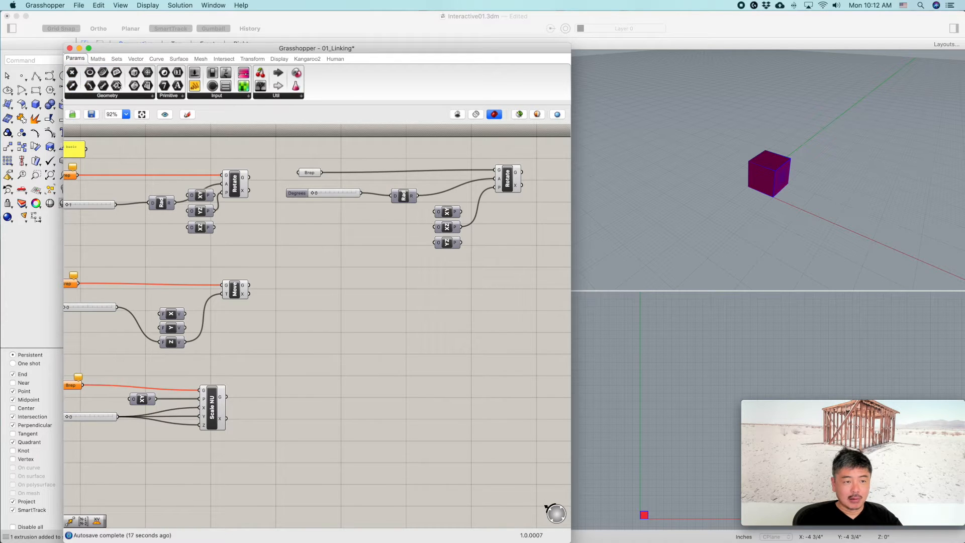
left_click_drag(147, 87, 307, 290)
left_click(297, 252)
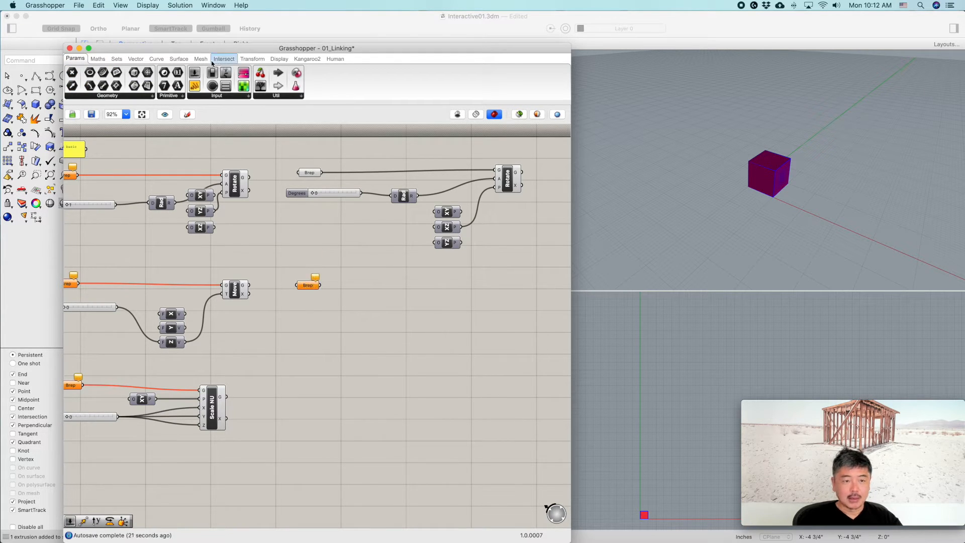
Add a Euclidean Move component in line with the empty Brep parameter, below the new plane components
left_click(245, 61)
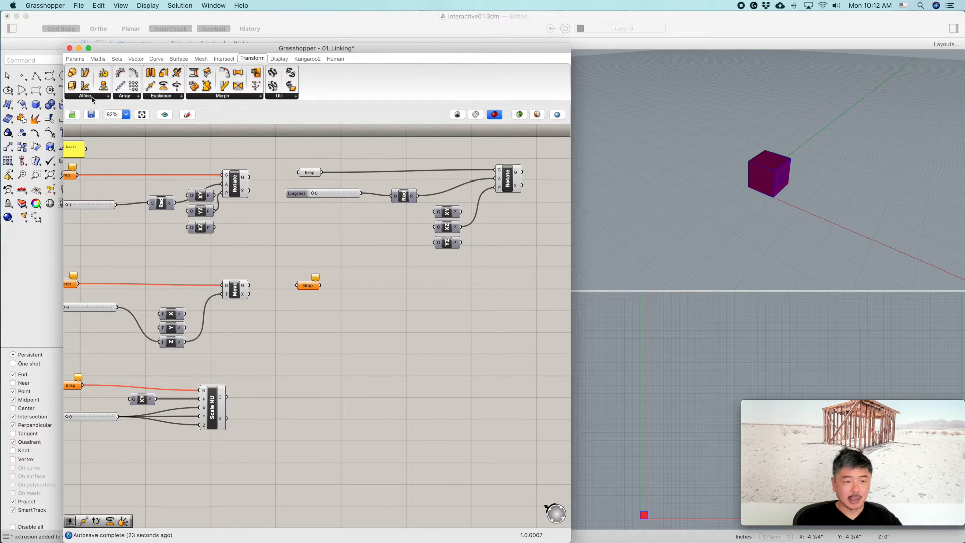
left_click(108, 95)
left_click(161, 96)
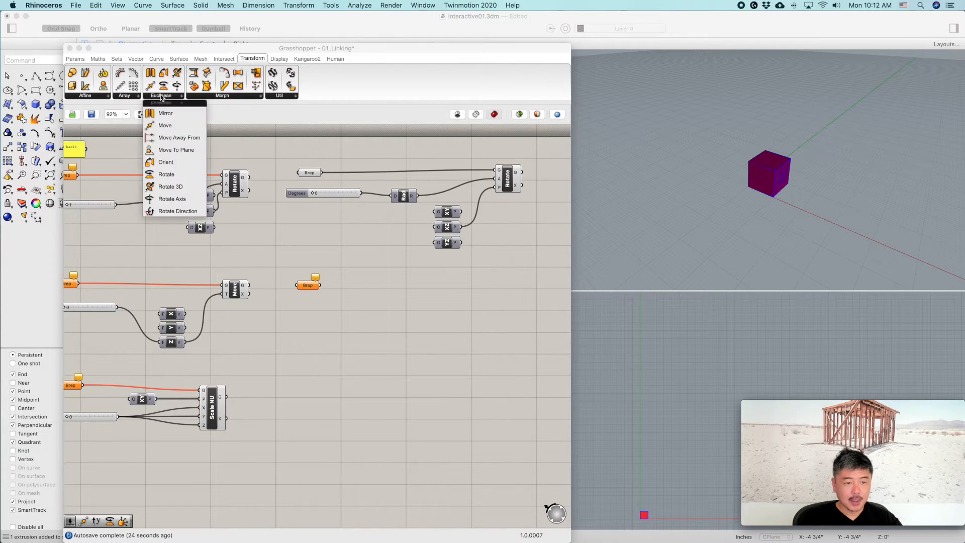
left_click(164, 125)
left_click(466, 284)
left_click_drag(466, 284, 453, 295)
Clear the linked geometry from the Brep parameter of the new Rotate definition
scroll(370, 288, "up", 1)
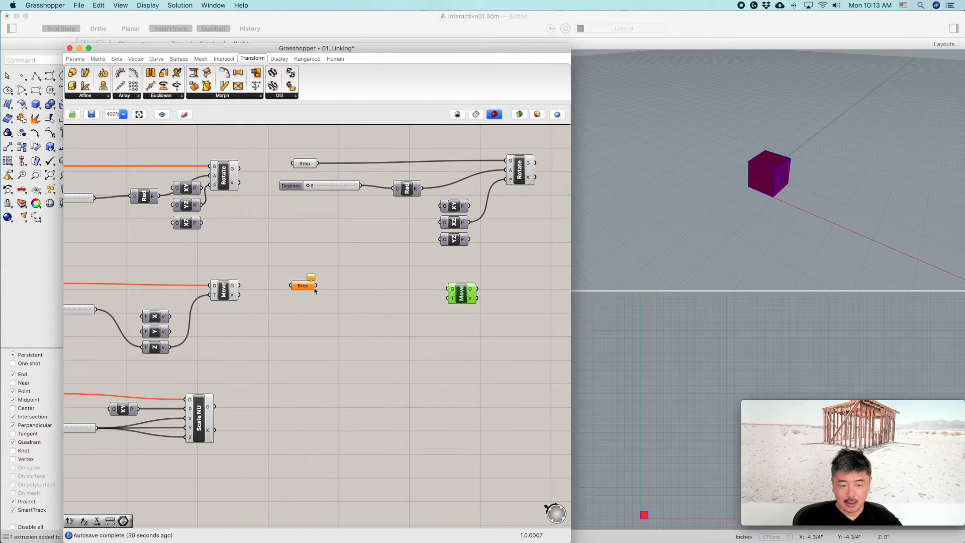
left_click(299, 287)
left_click(370, 238)
right_click(306, 165)
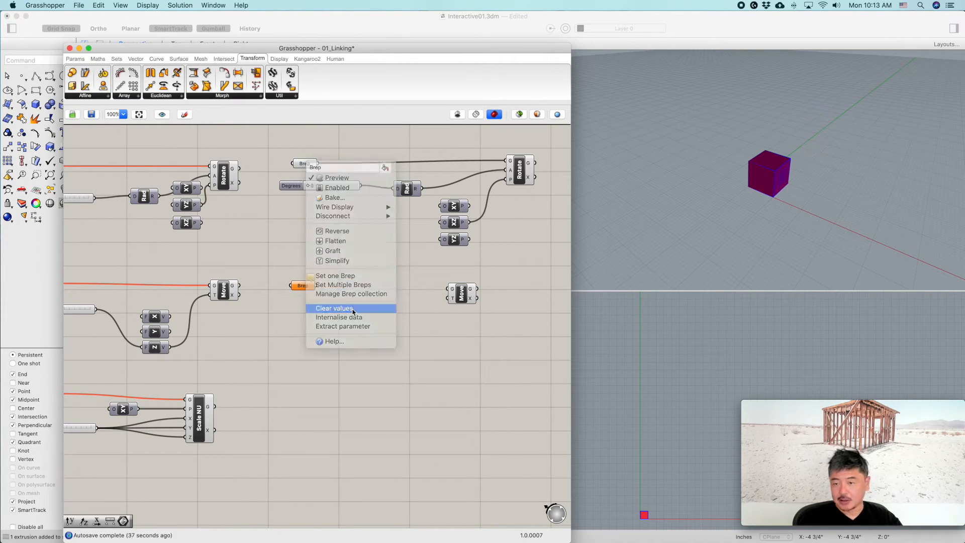
left_click(334, 308)
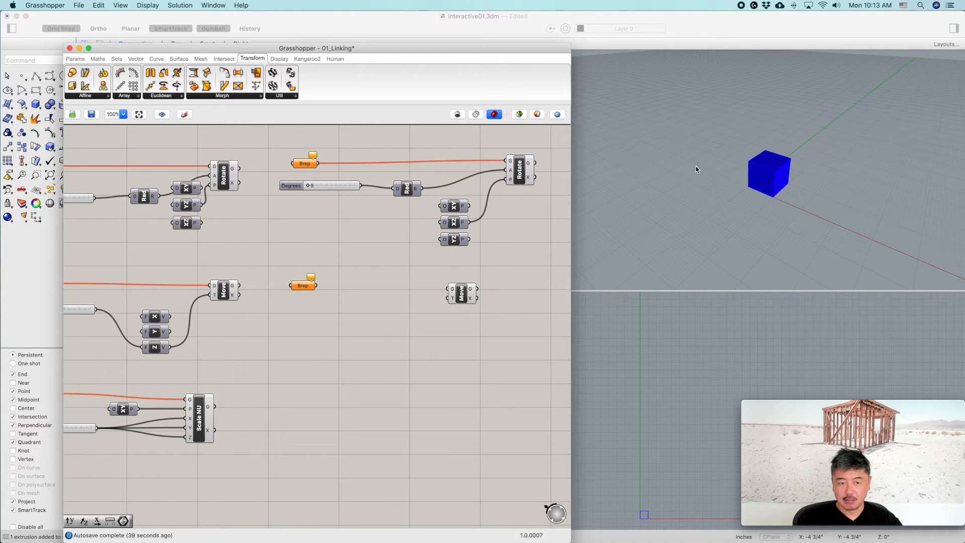
Reference the Rhino box in the empty Brep parameter beside the new Move component, using Set Multiple Breps
right_click(299, 285)
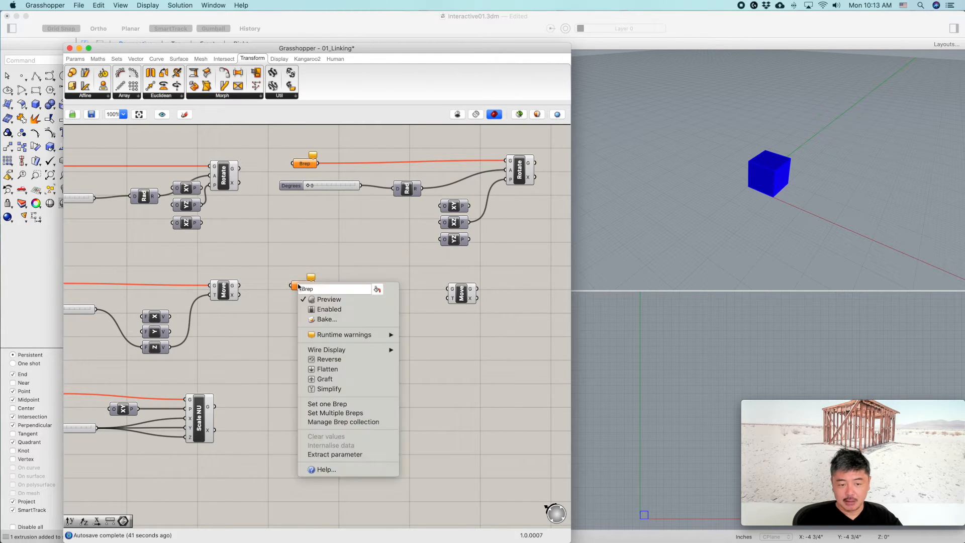
left_click(335, 412)
left_click(761, 186)
key("Return")
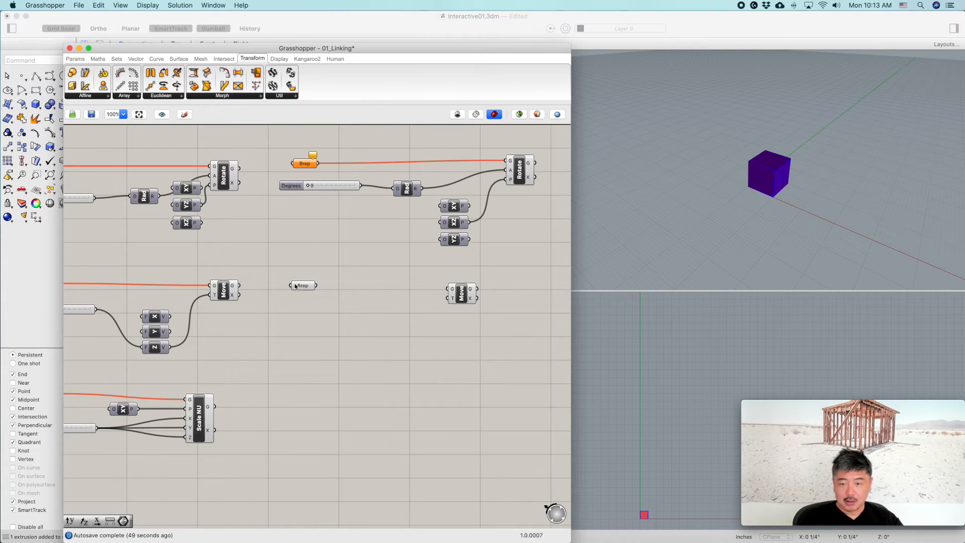
Wire the linked Brep parameter into the Geometry input of the new Move component and inspect its Motion input
left_click(297, 286)
left_click(370, 287)
left_click_drag(316, 285, 440, 290)
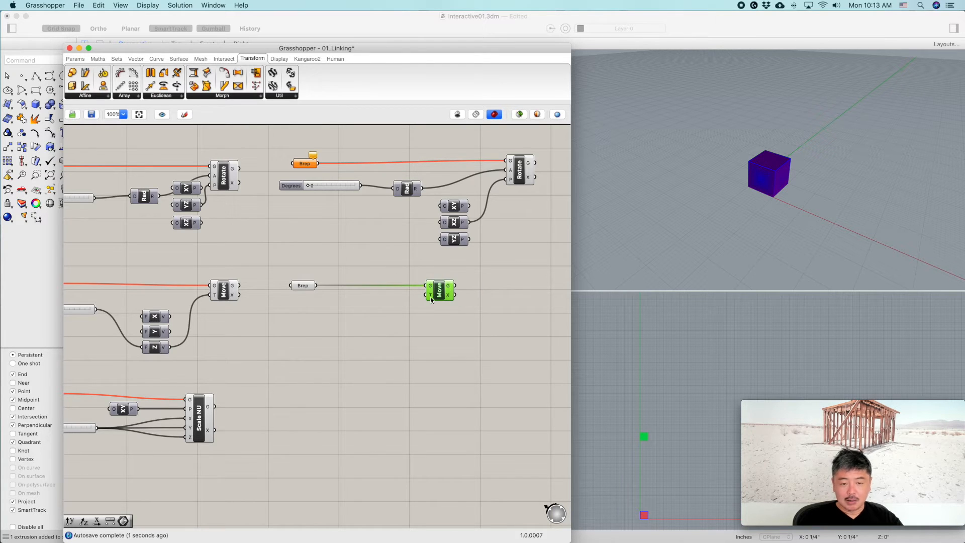
scroll(431, 300, "up", 3)
mouse_move(433, 298)
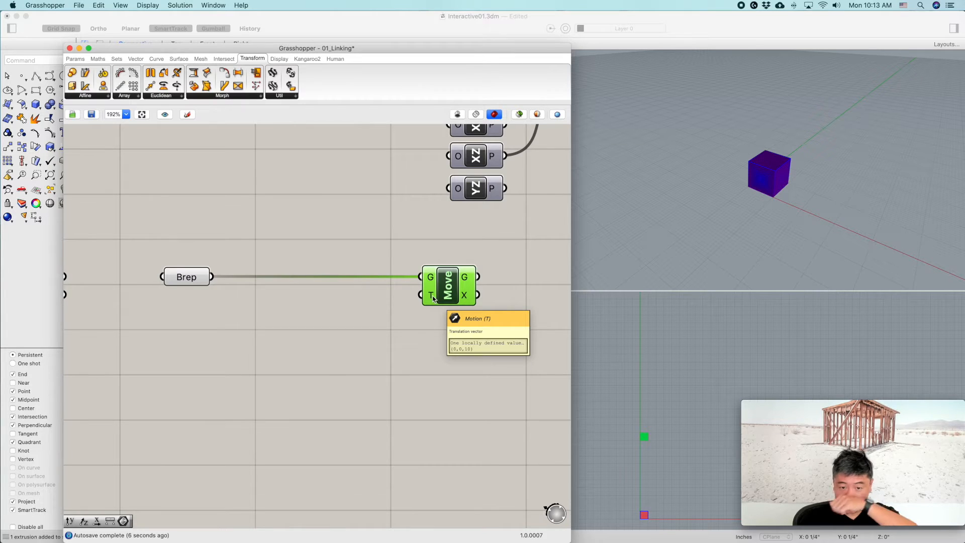
left_click(333, 219)
Add Unit X, Unit Y and Unit Z vector components in a stacked column below the Brep-to-Move wire
mouse_move(140, 61)
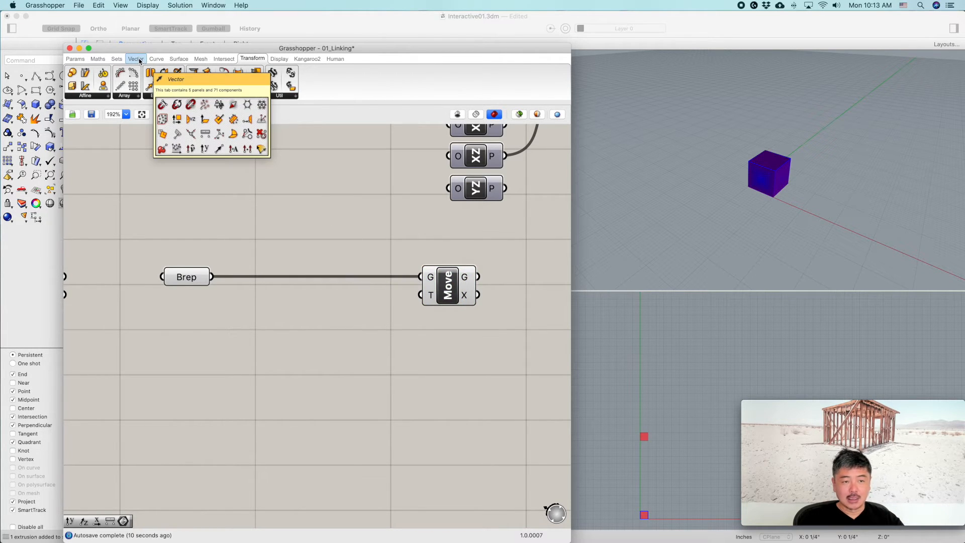
left_click(140, 61)
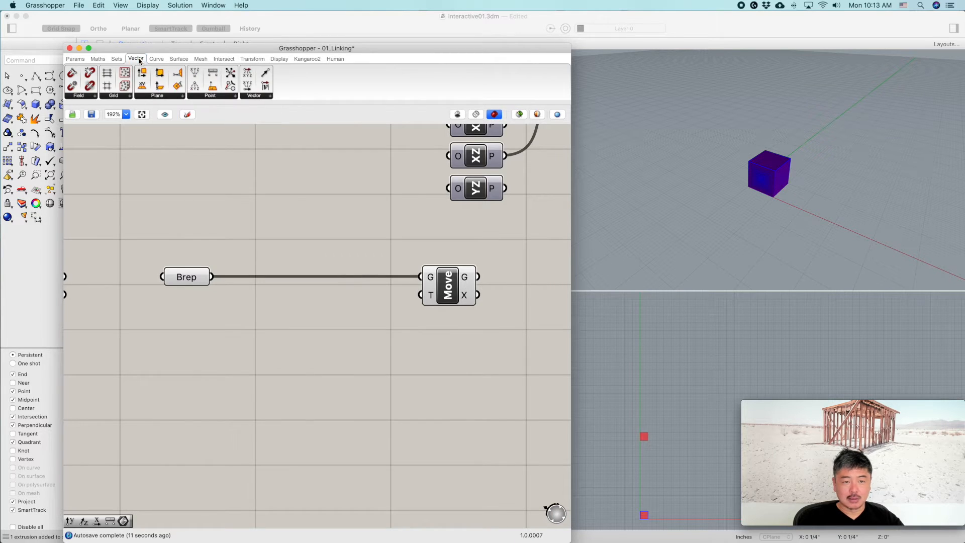
left_click(251, 96)
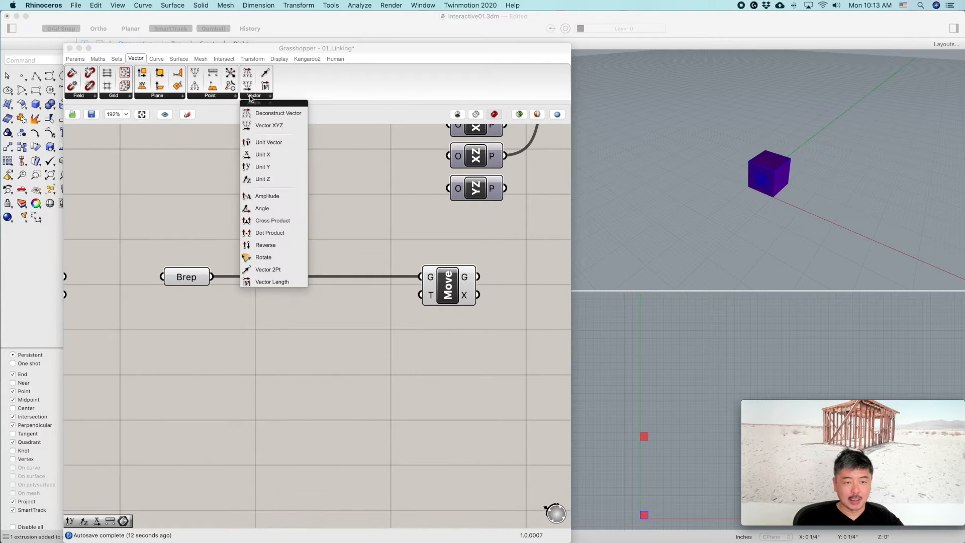
left_click(279, 155)
left_click(334, 315)
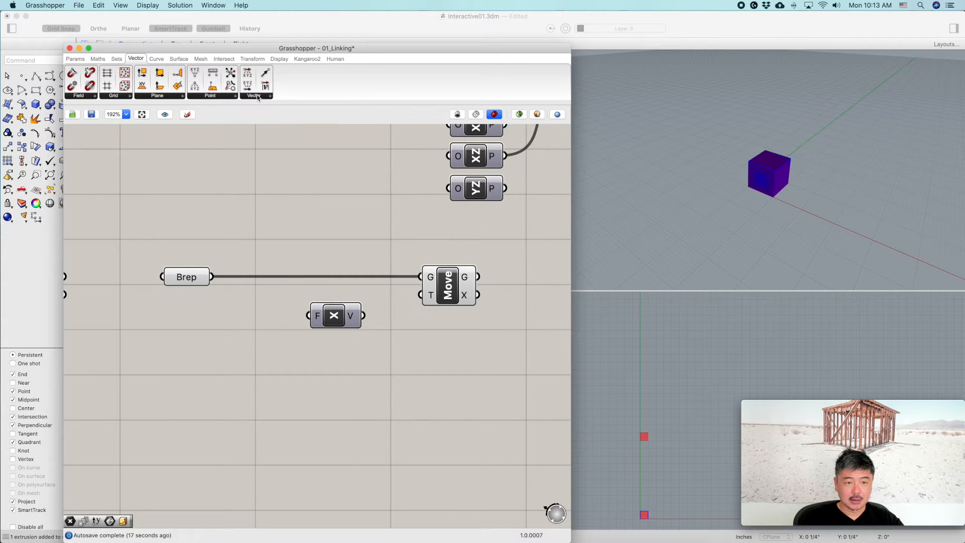
left_click(259, 97)
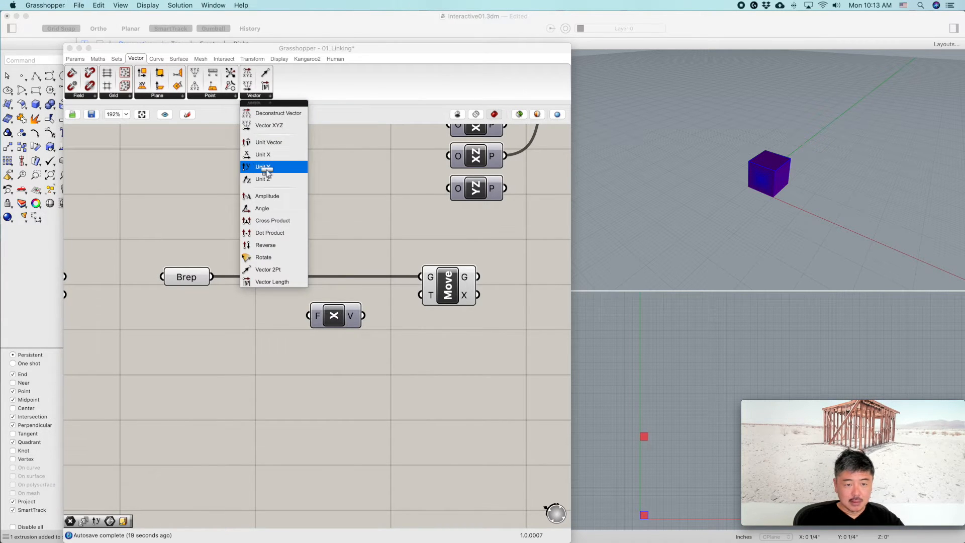
left_click(265, 168)
left_click(329, 344)
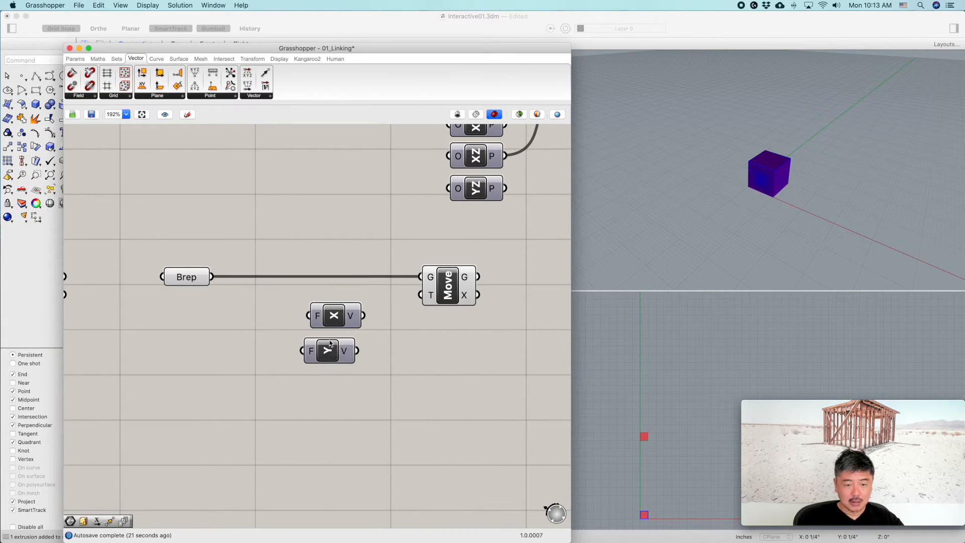
left_click(257, 97)
left_click(264, 180)
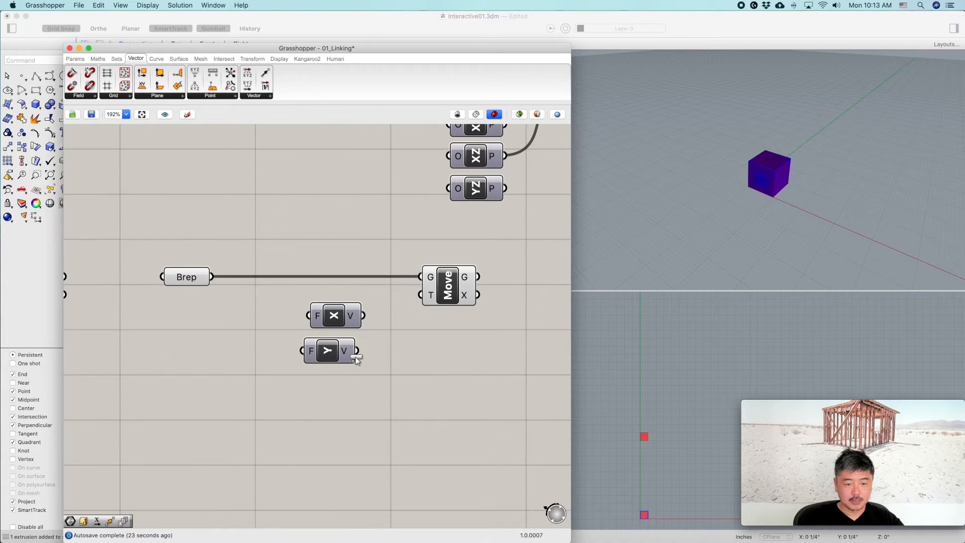
left_click(336, 387)
left_click_drag(331, 341, 338, 333)
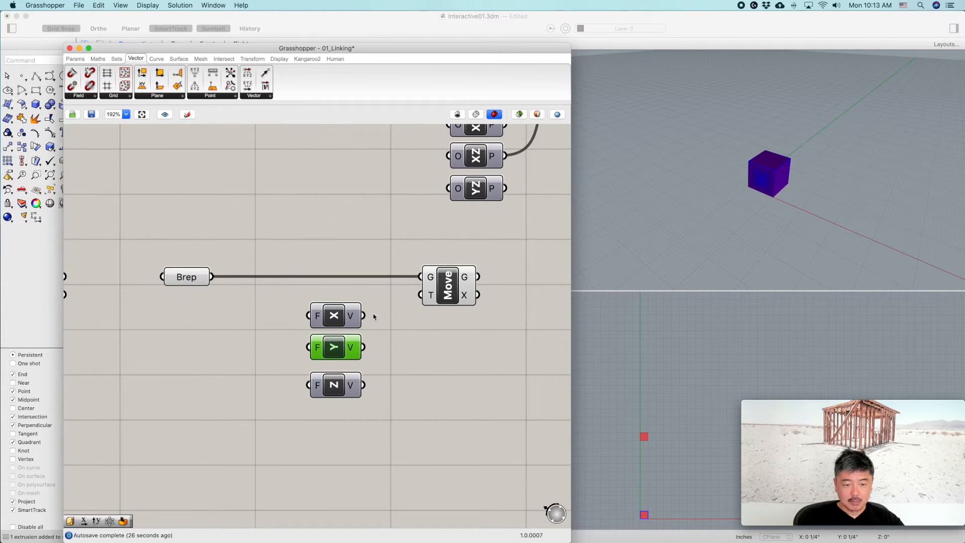
Add a number slider below the linked Brep parameter, level with the new Unit Y vector
scroll(389, 316, "down", 3)
right_click_drag(317, 326, 442, 292)
right_click_drag(392, 310, 308, 282)
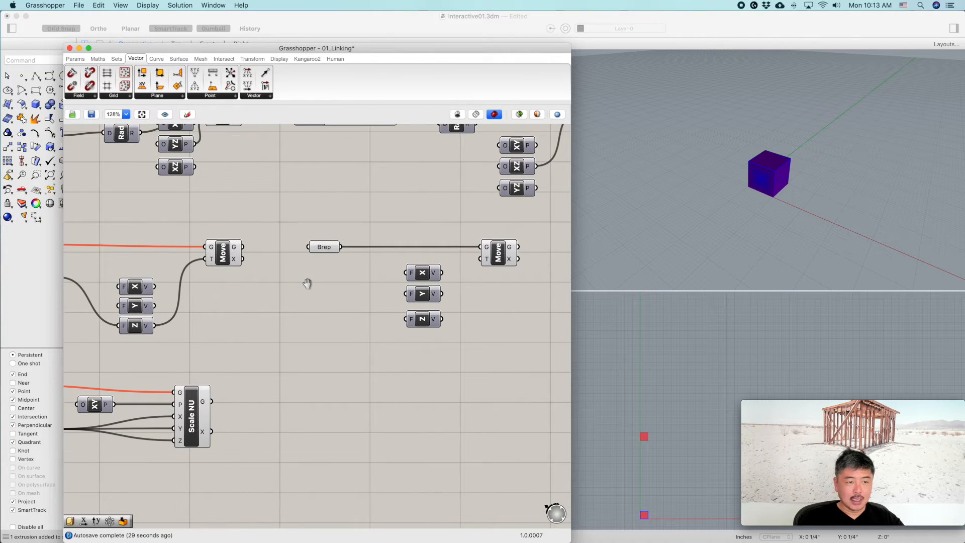
left_click(75, 59)
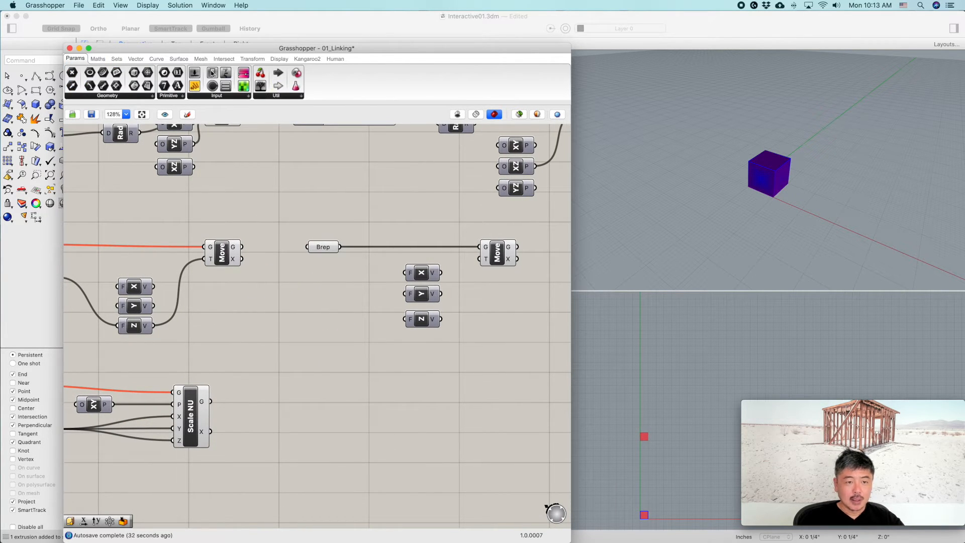
left_click_drag(194, 74, 286, 295)
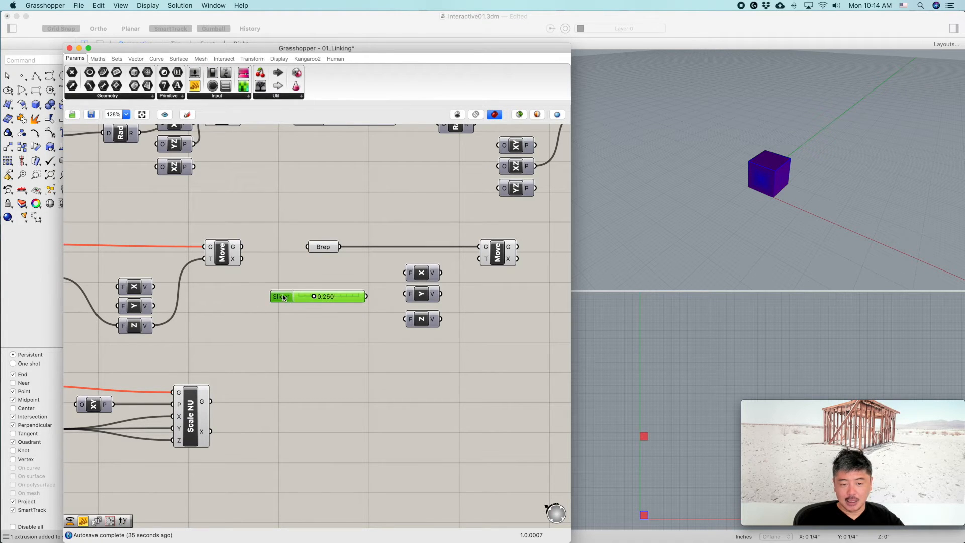
Configure the new slider for decimal numbers with one digit and a maximum of 10.0
double_click(284, 297)
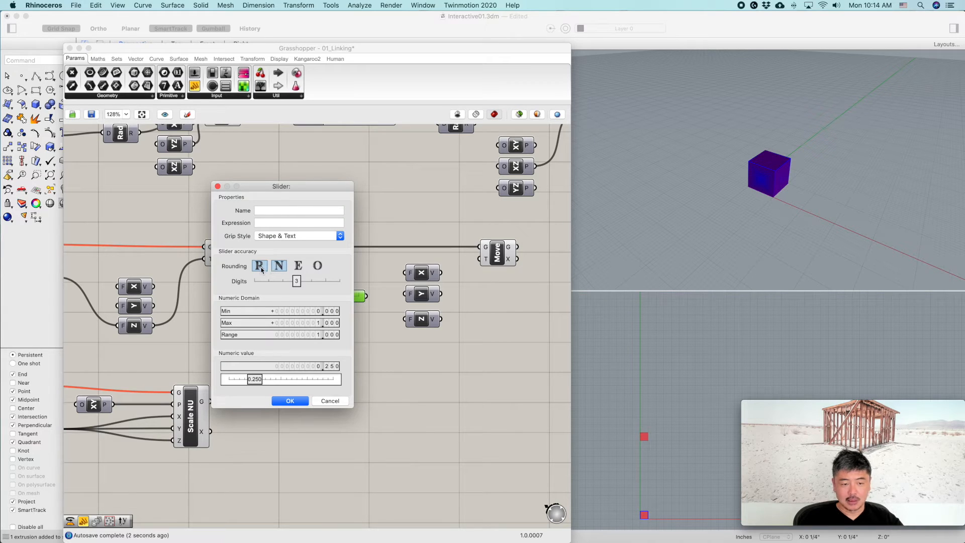
left_click_drag(297, 285, 270, 282)
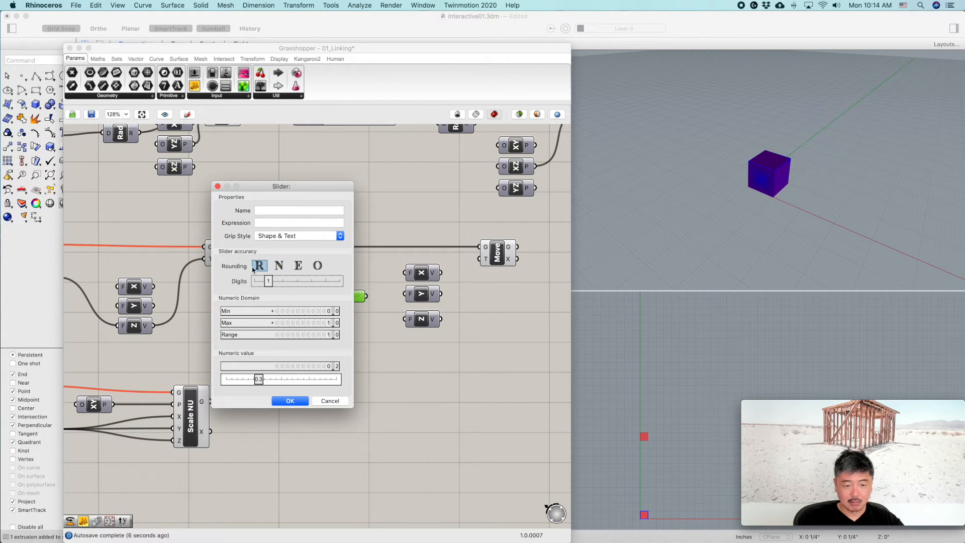
double_click(316, 326)
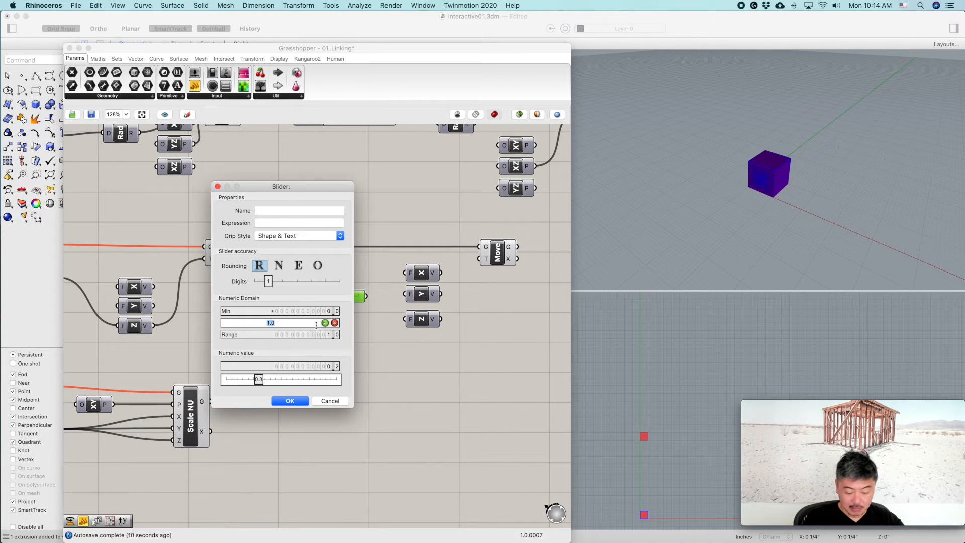
key("Return")
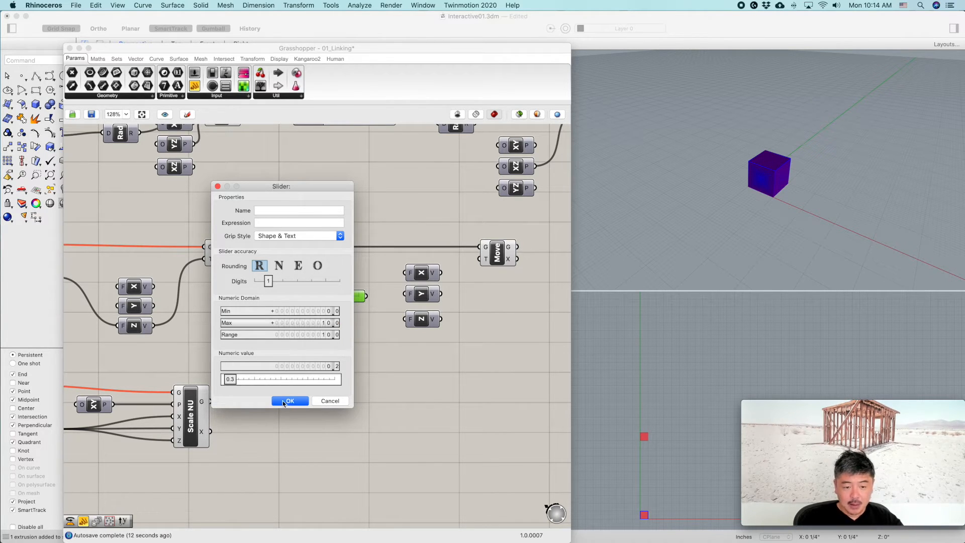
left_click(284, 401)
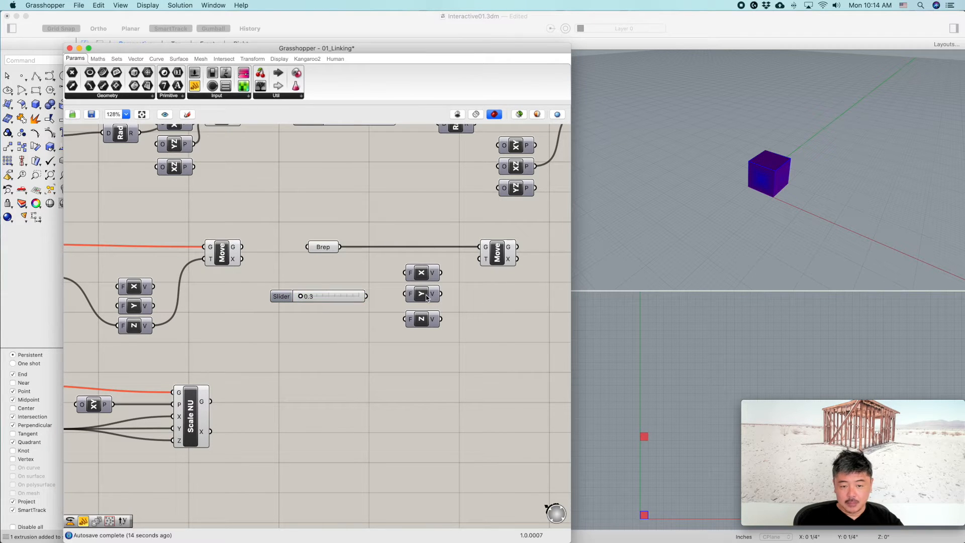
Space the three unit vectors evenly in their column and wire the slider into each one's Factor input
left_click_drag(451, 345, 397, 253)
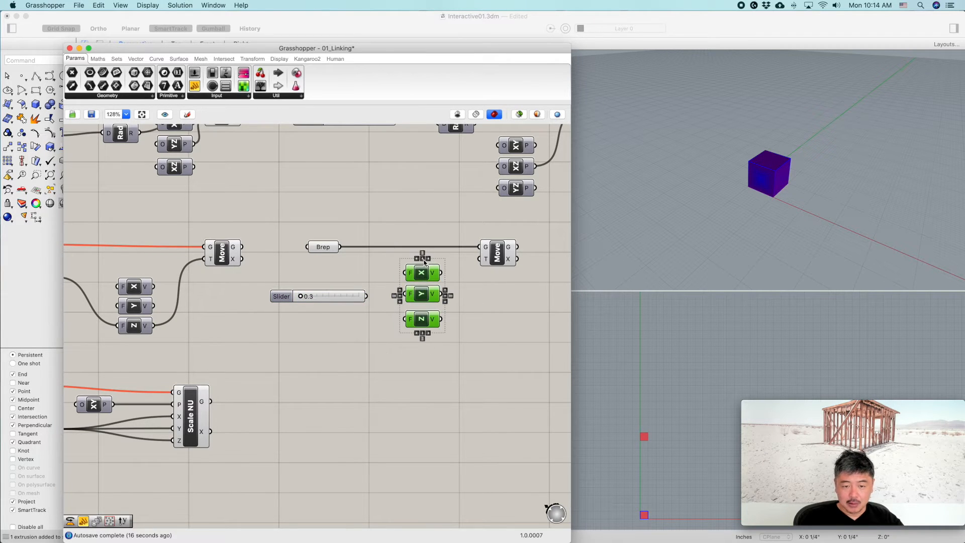
left_click(423, 254)
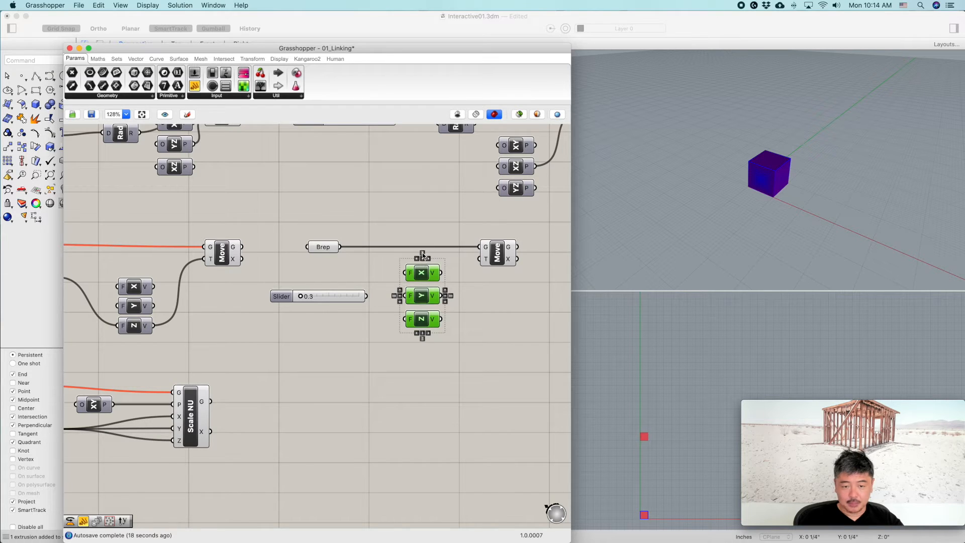
left_click(488, 308)
left_click_drag(367, 296, 406, 273)
left_click_drag(370, 301, 406, 319)
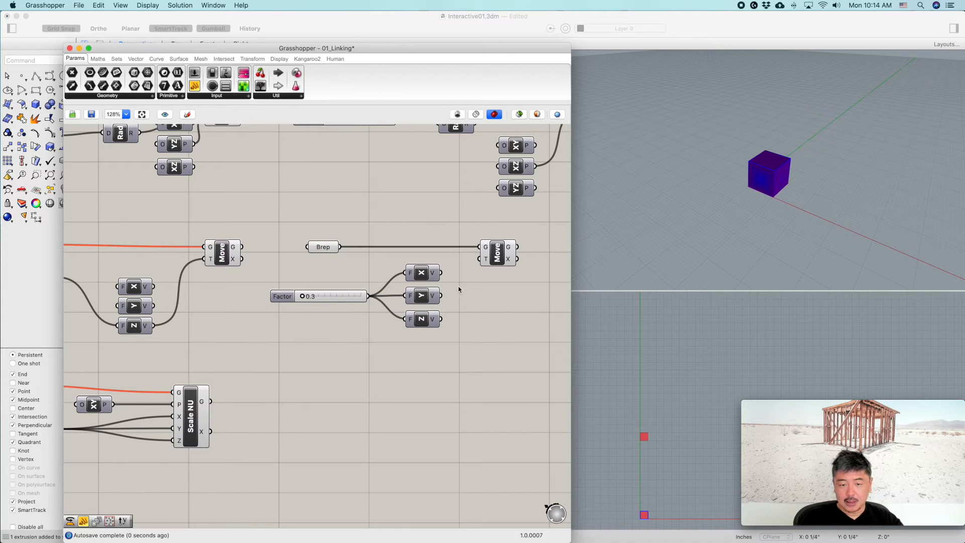
Try moving the box along X and Y by wiring Unit X, then Unit Y, into the Move's Motion input and varying the Factor slider
right_click_drag(493, 328, 446, 342)
left_click_drag(255, 310, 278, 310)
left_click_drag(395, 286, 433, 272)
mouse_move(280, 312)
left_mouse_down()
mouse_move(258, 310)
mouse_move(296, 315)
left_mouse_up()
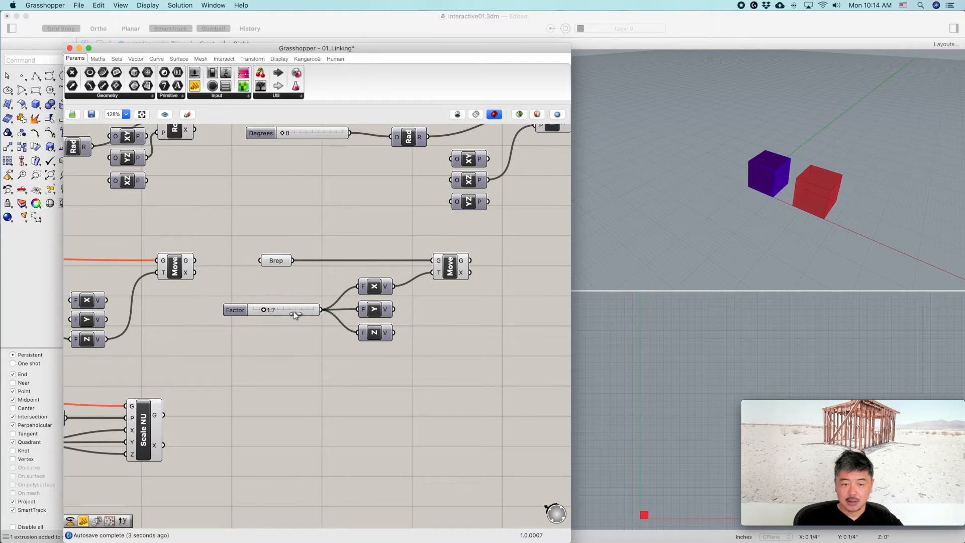
left_click_drag(395, 309, 432, 273)
mouse_move(264, 314)
left_mouse_down()
mouse_move(291, 310)
mouse_move(265, 313)
left_mouse_up()
Wire Unit Z into the new Move's Motion input and set the Factor slider to 2.2
left_click_drag(395, 333, 432, 273)
mouse_move(266, 313)
left_mouse_down()
mouse_move(287, 312)
mouse_move(263, 309)
mouse_move(276, 322)
left_mouse_up()
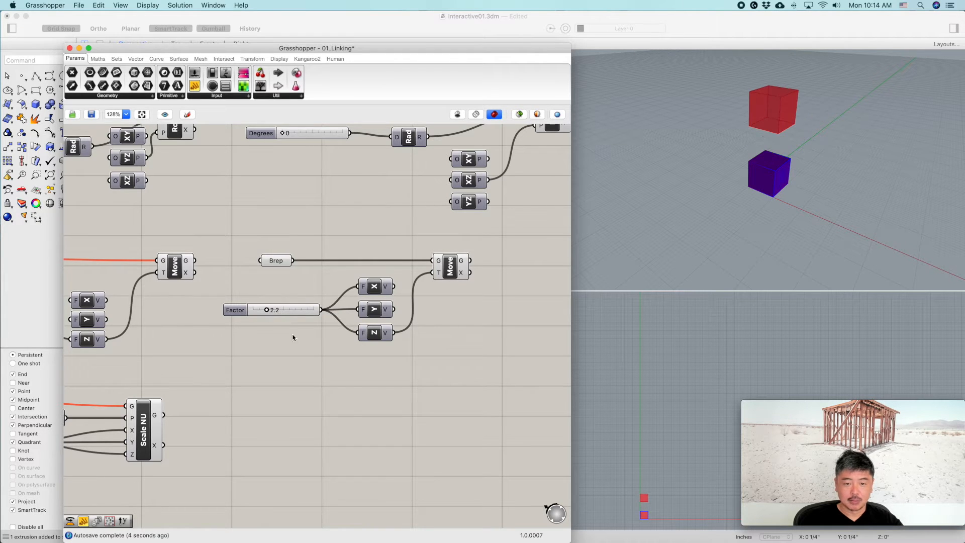
Clear the linked geometry from the Brep parameter of the new Move definition
scroll(427, 390, "down", 3)
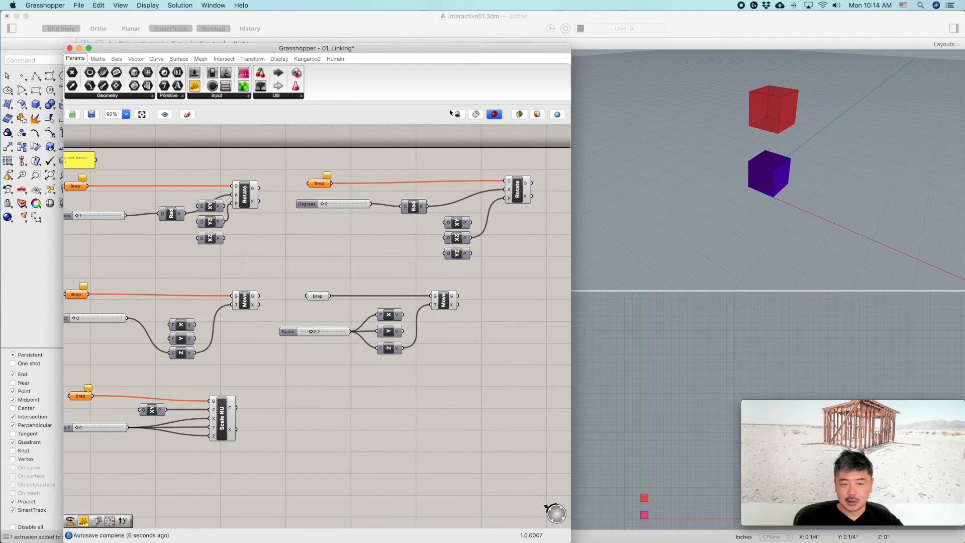
scroll(384, 321, "down", 8)
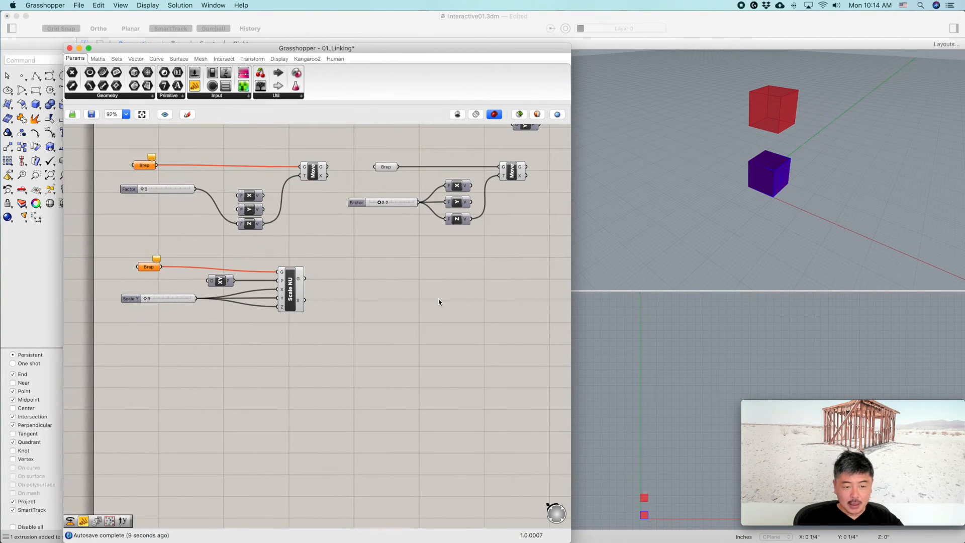
right_click_drag(479, 276, 440, 275)
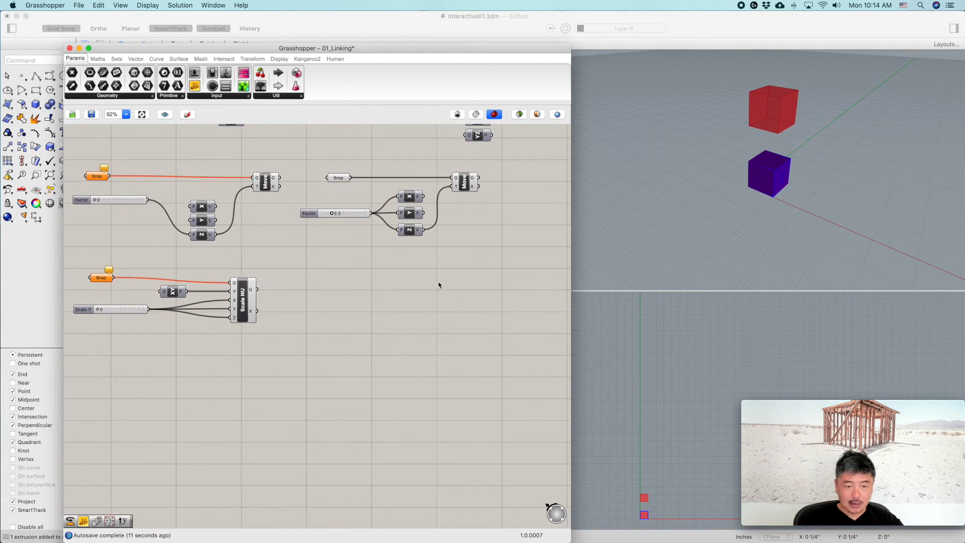
right_click(337, 180)
left_click(391, 323)
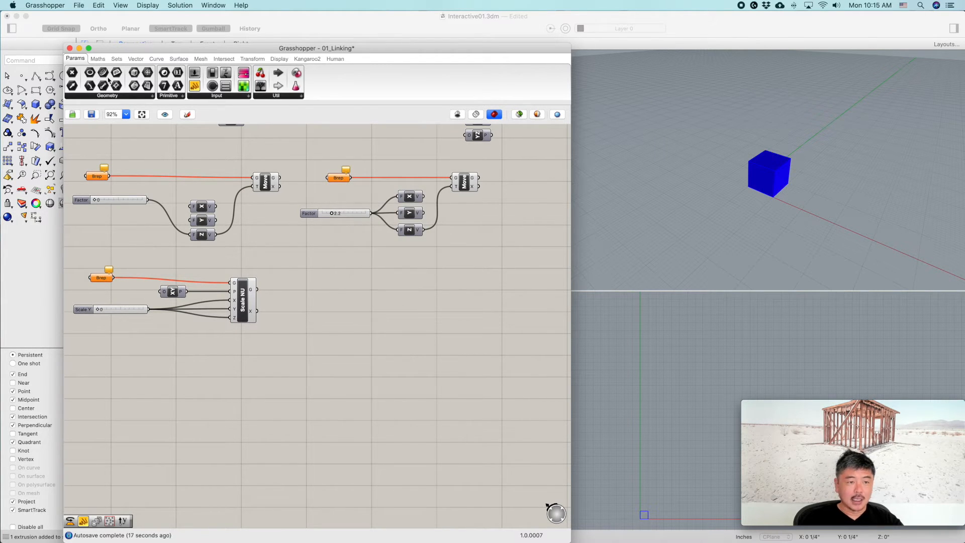
Add an empty Brep parameter below the new Move definition, level with the original Scale NU definition
left_click(134, 86)
left_click(352, 279)
left_click_drag(348, 282, 336, 284)
Reference the Rhino box in the newly placed Brep parameter, using Set one Brep
right_click(335, 285)
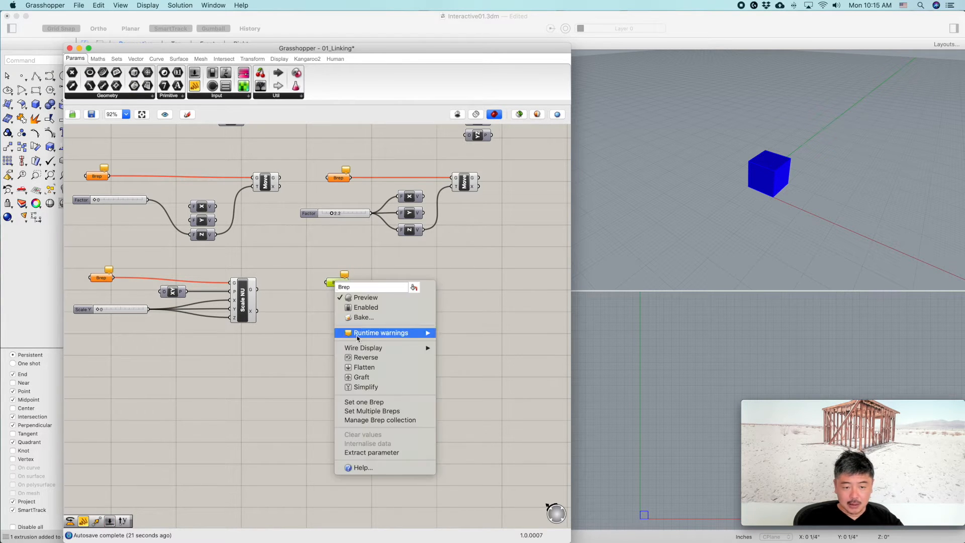
left_click(369, 402)
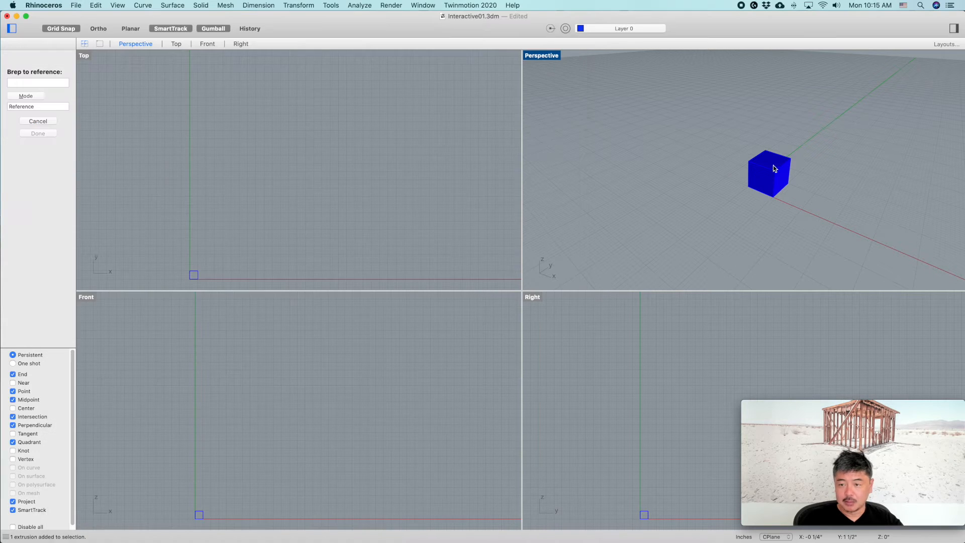
left_click(773, 171)
left_click(445, 294)
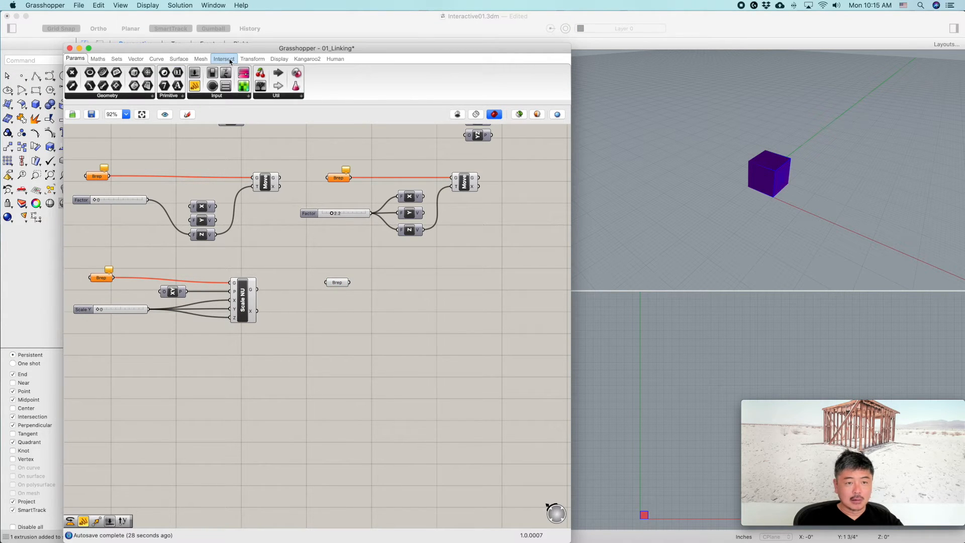
Look through the Affine, Euclidean and Morph groups of Transform components for a non-uniform scale component
left_click(252, 59)
left_click(160, 96)
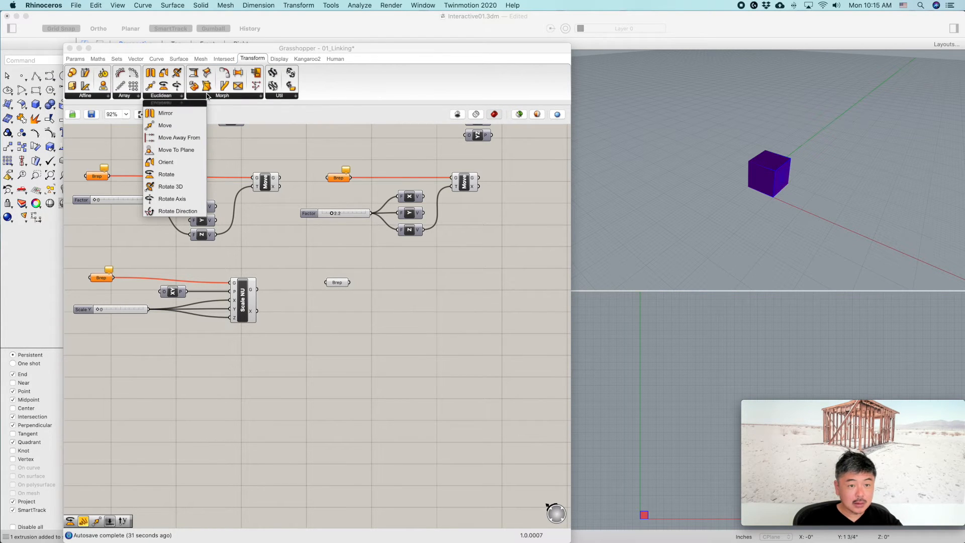
left_click(206, 97)
left_click(177, 97)
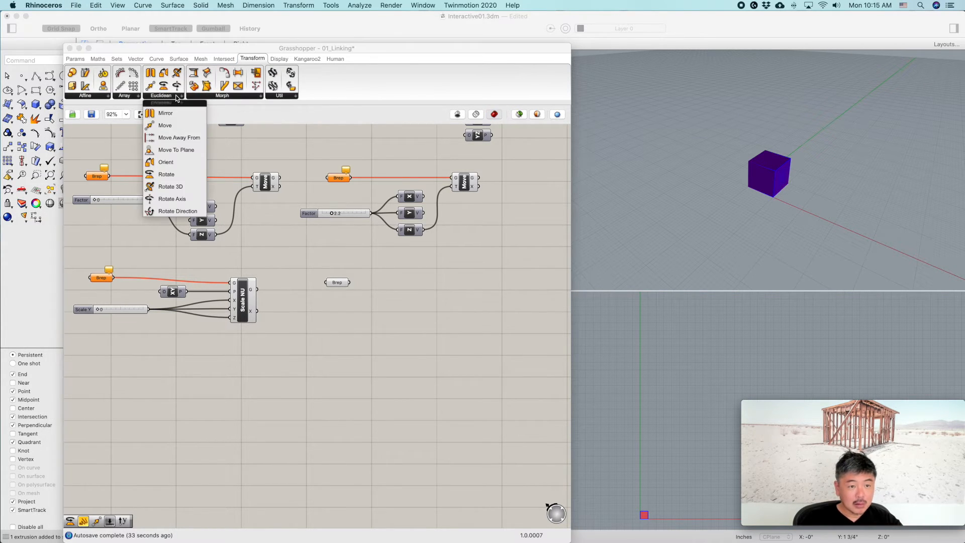
left_click(88, 97)
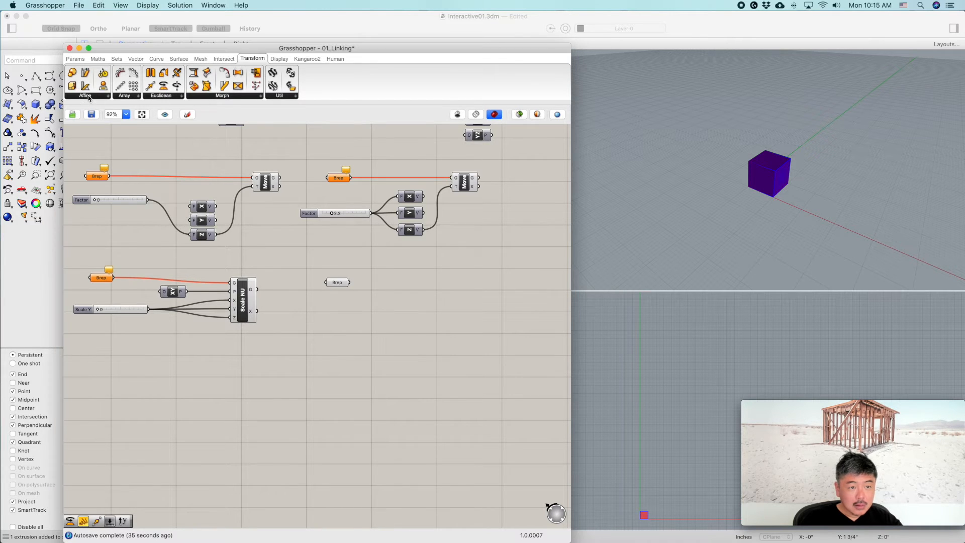
left_click(88, 97)
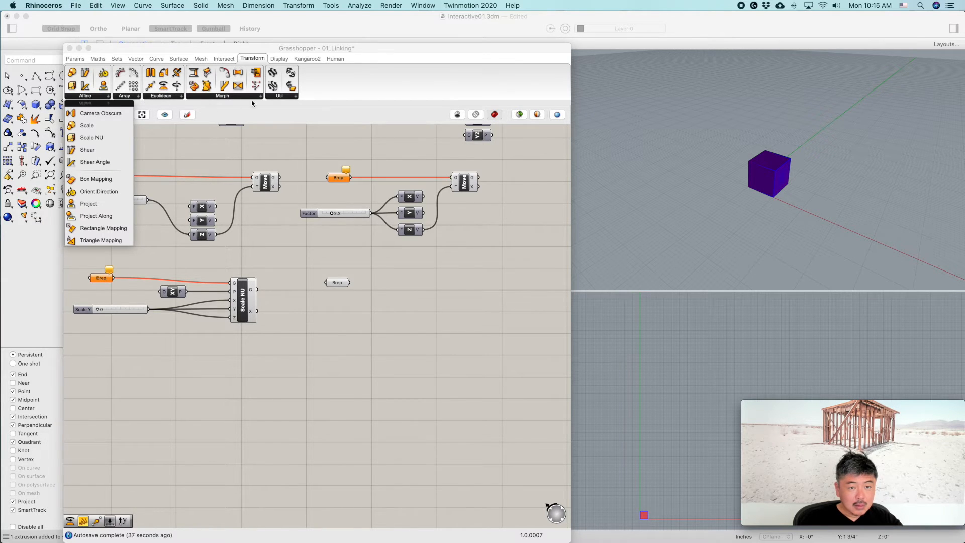
left_click(170, 98)
left_click(217, 97)
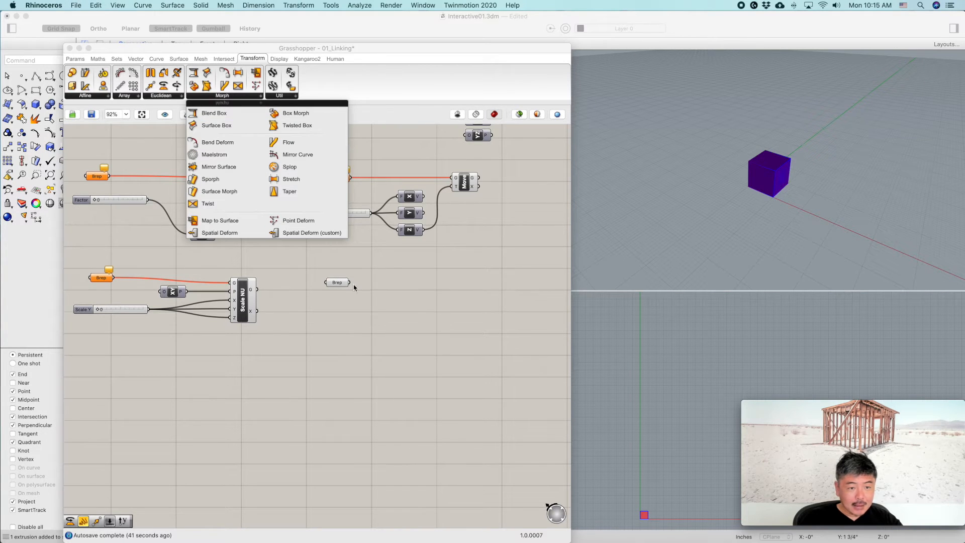
left_click(433, 295)
left_click(443, 296)
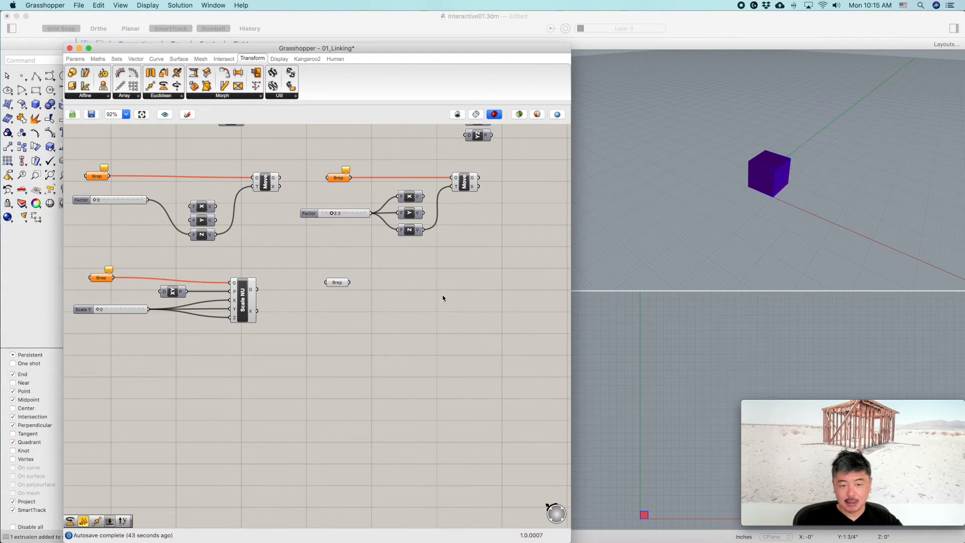
Find the Scale NU component with the search keyword "sca" and place it beside the new Brep parameter
double_click(443, 297)
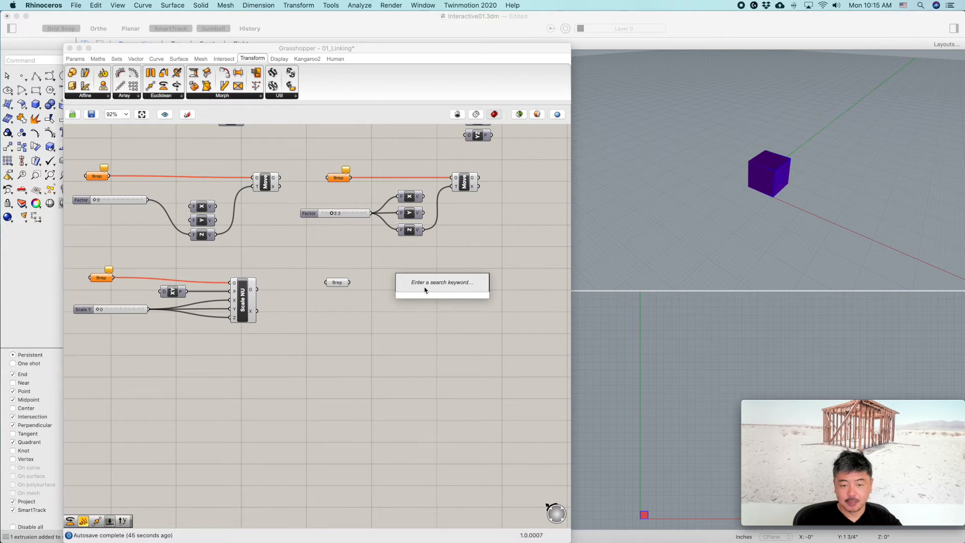
type("sca")
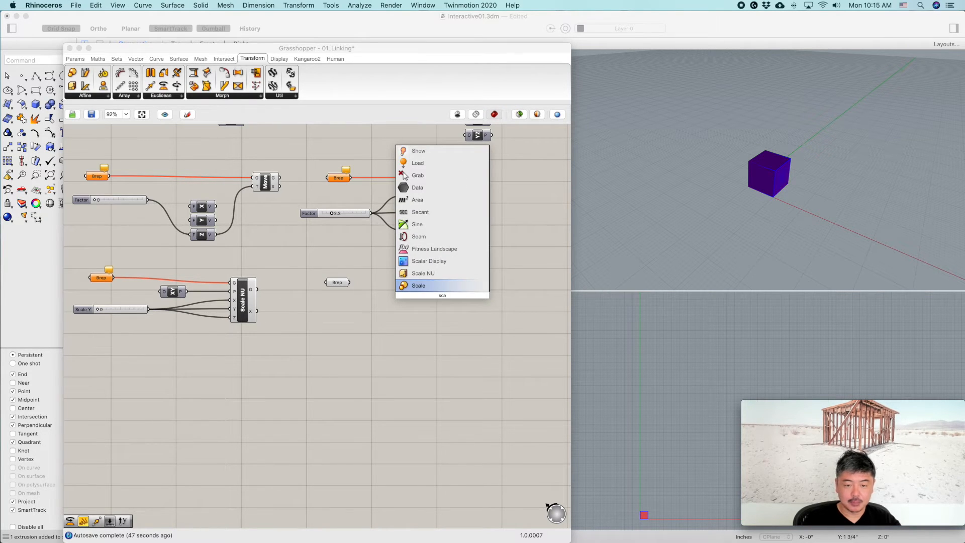
left_click(425, 273)
left_click(447, 284)
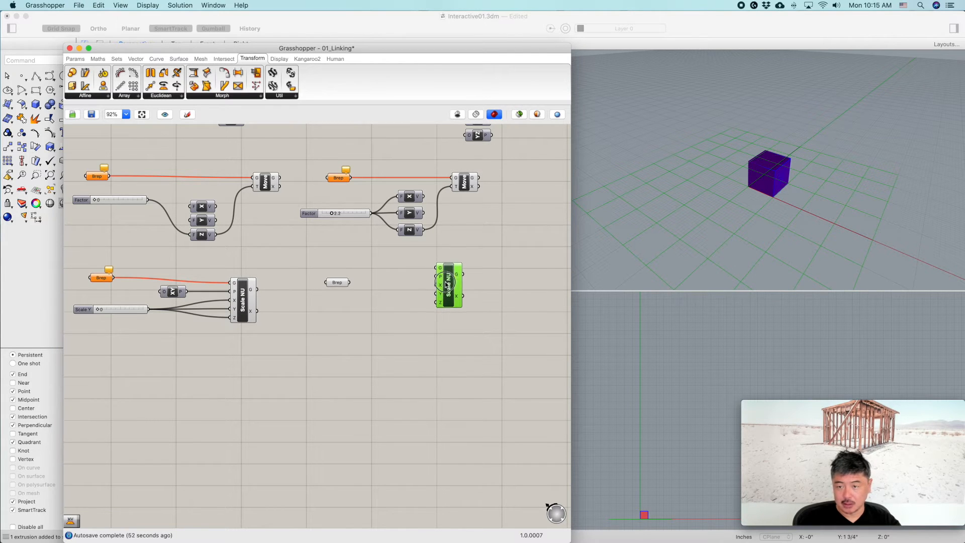
left_click(382, 277)
scroll(445, 286, "up", 1)
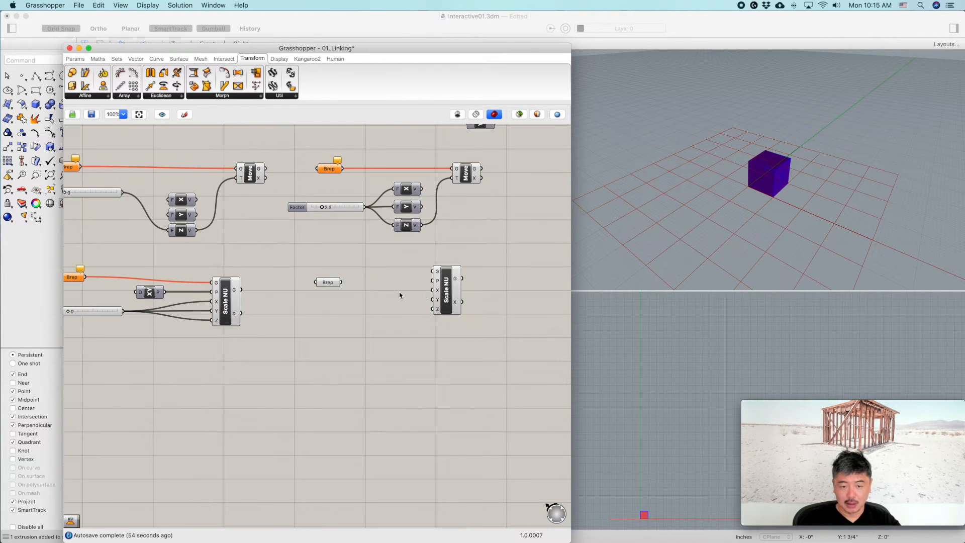
Shift the new Scale NU component slightly down and wire the Brep parameter into its Geometry input
left_click_drag(446, 289, 444, 304)
left_click(364, 286)
left_click_drag(342, 282, 430, 287)
Add an XY Plane component below the new Brep parameter and wire it into the new Scale NU's Plane input
left_click(157, 292)
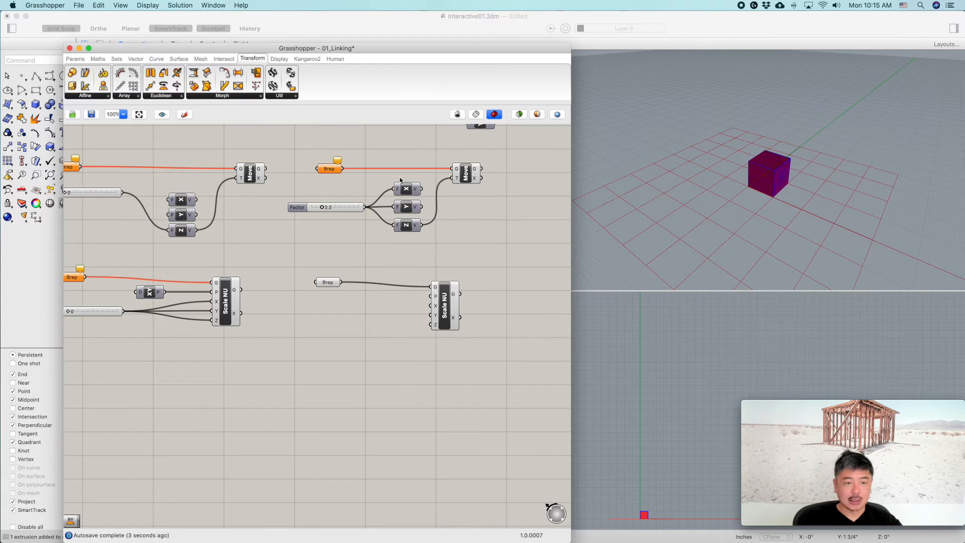
left_click(135, 61)
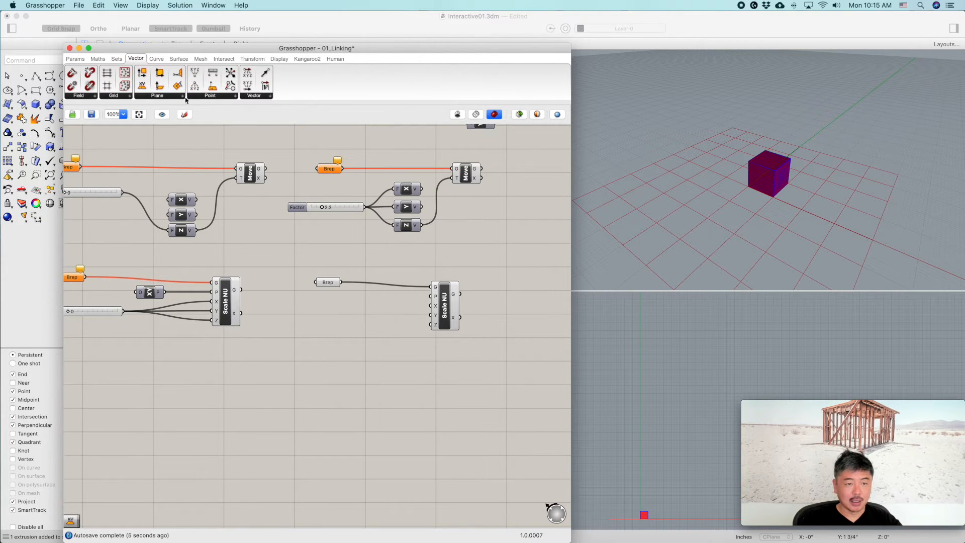
left_click(151, 100)
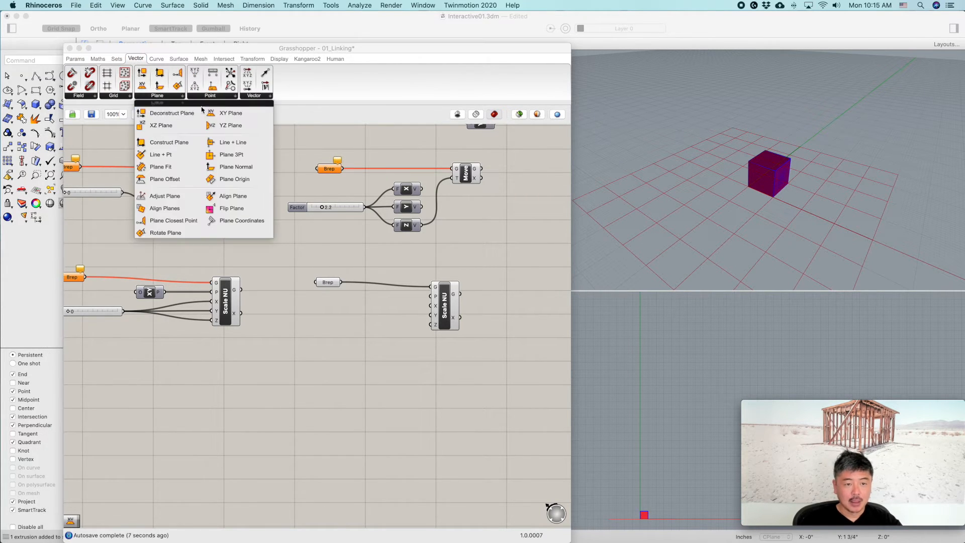
left_click_drag(236, 103, 351, 303)
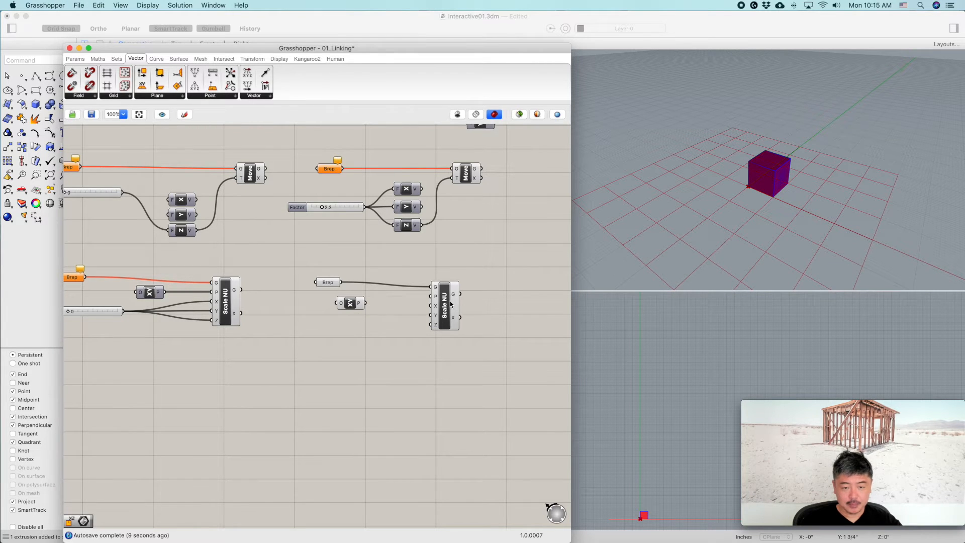
mouse_move(435, 297)
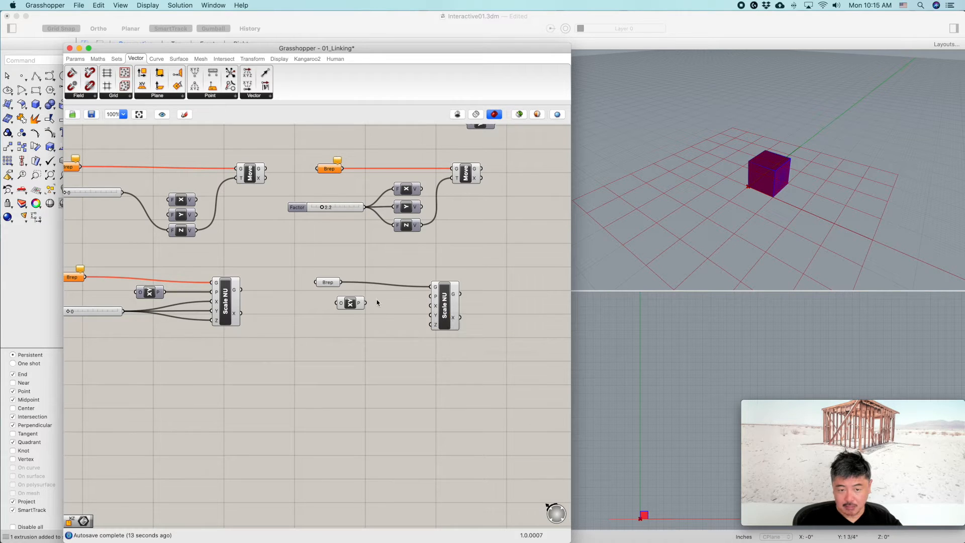
left_click_drag(365, 303, 431, 297)
left_click_drag(350, 303, 365, 300)
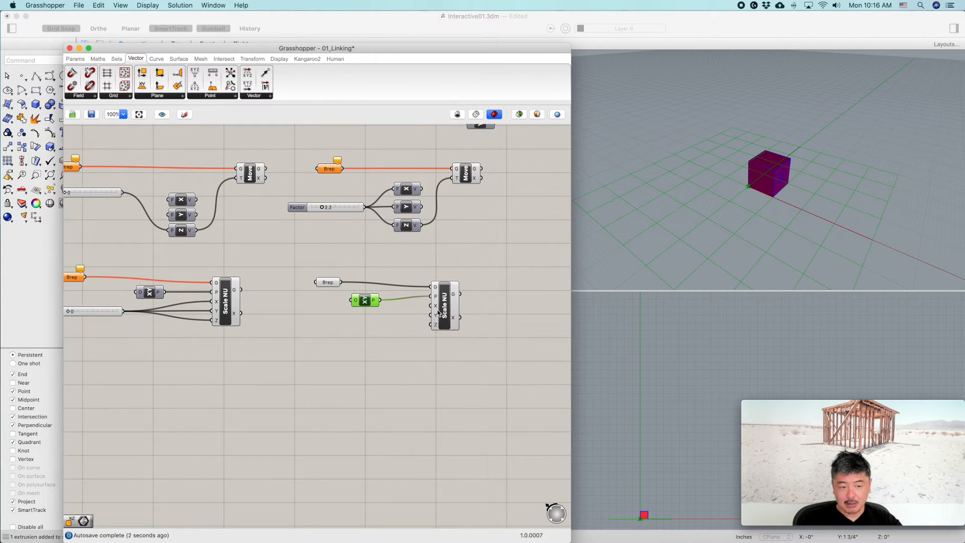
Add a number slider below the new XY Plane, with a maximum of 10 and one decimal digit
left_click(371, 357)
left_click(75, 59)
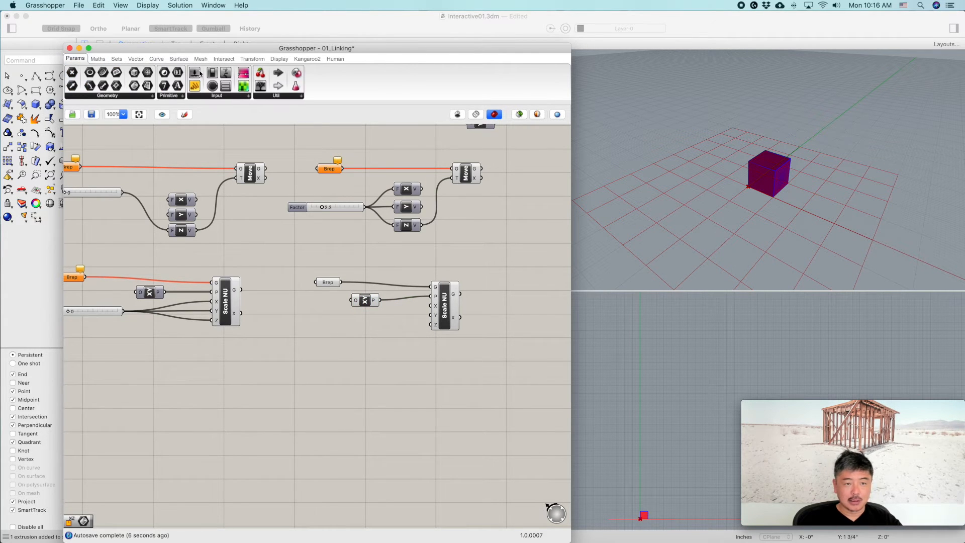
left_click_drag(195, 73, 324, 333)
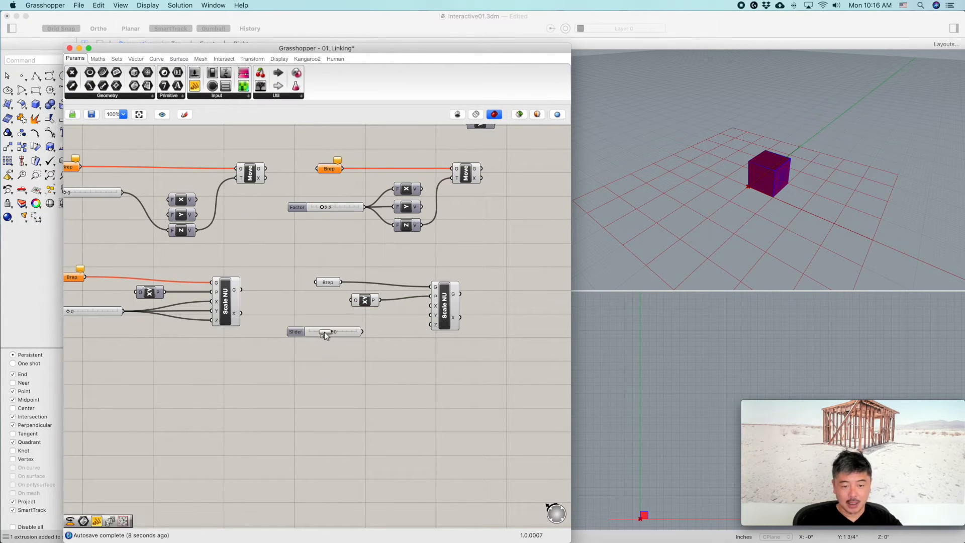
double_click(295, 331)
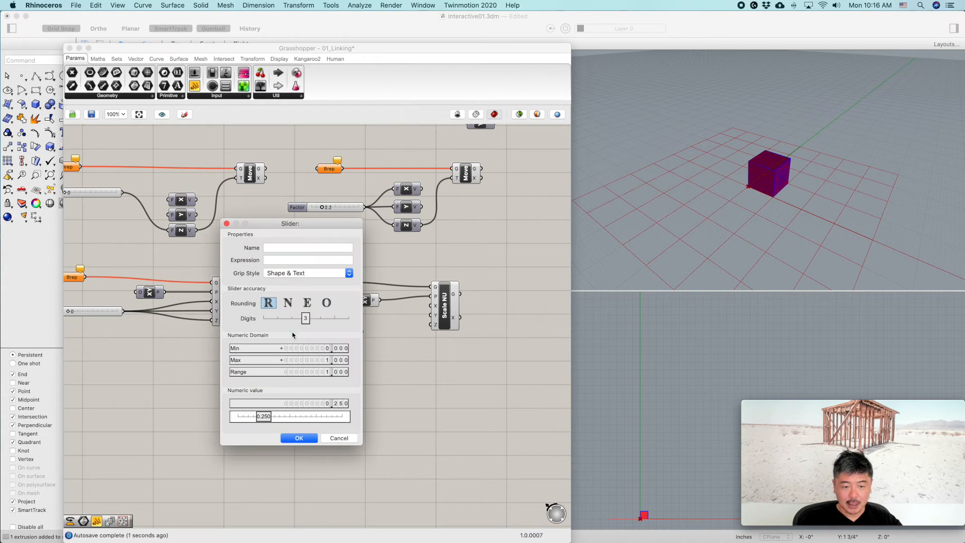
double_click(329, 359)
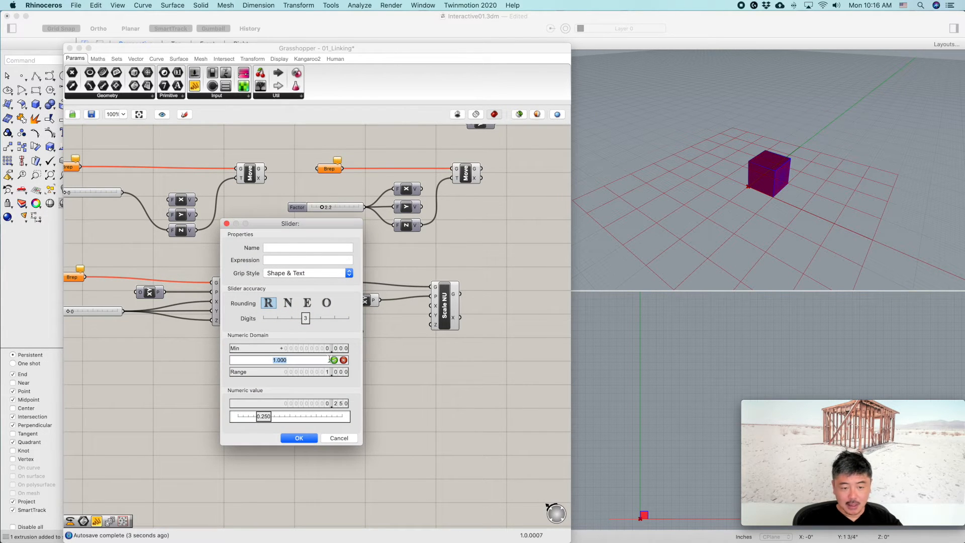
type("10")
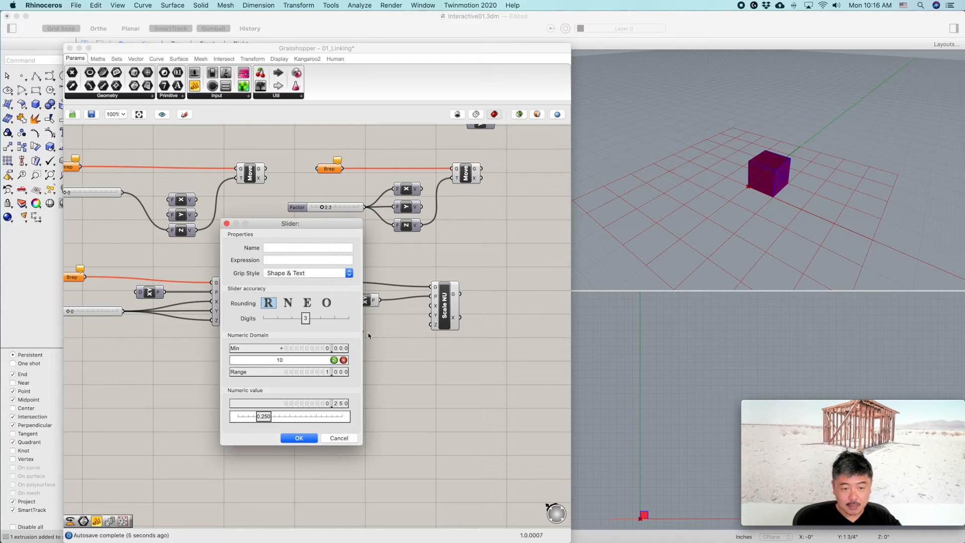
key("Return")
left_click_drag(306, 318, 279, 321)
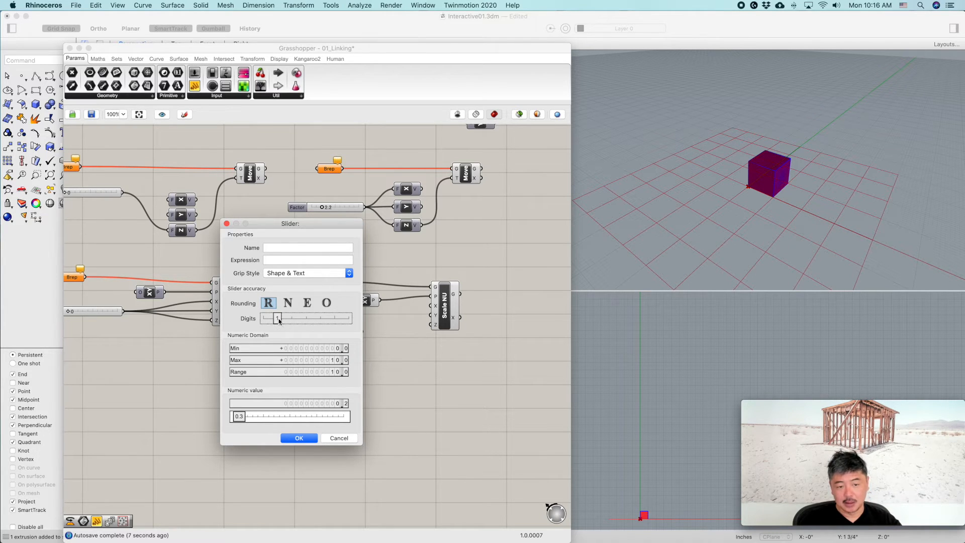
left_click(297, 439)
Wire the new slider into the new Scale NU's Scale X input and set it to 2.6
left_click(372, 334)
left_click_drag(363, 331, 428, 305)
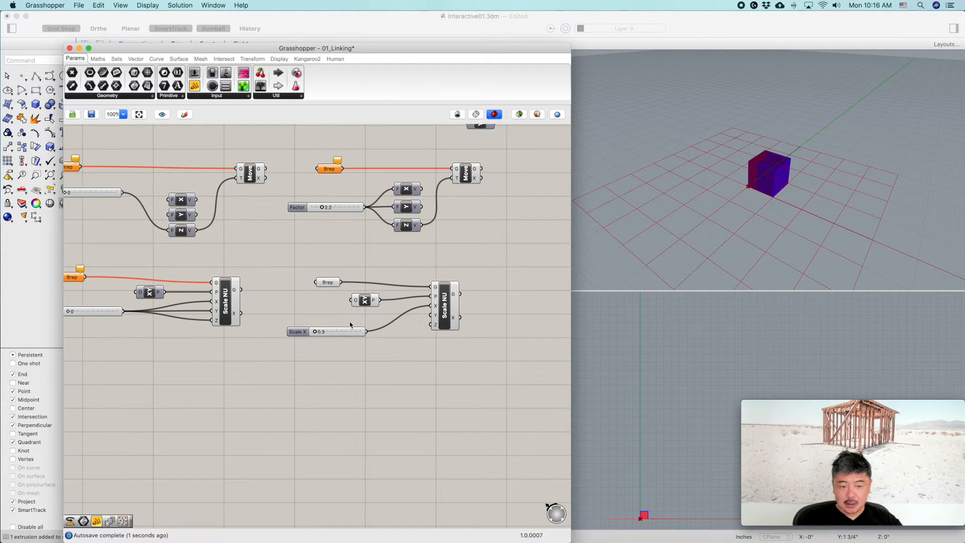
mouse_move(317, 333)
left_mouse_down()
mouse_move(337, 334)
mouse_move(318, 334)
mouse_move(333, 334)
mouse_move(319, 334)
mouse_move(326, 339)
left_mouse_up()
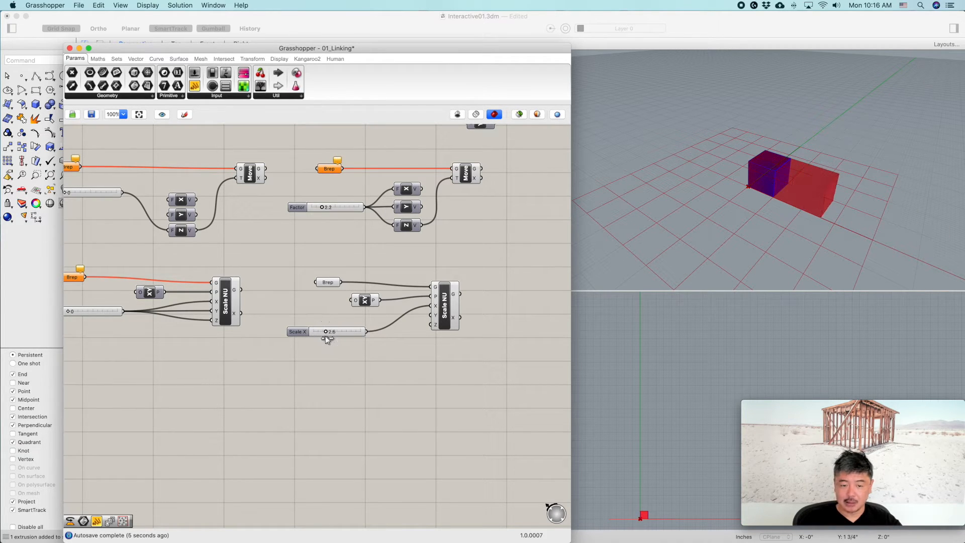
Disconnect the slider from the Scale X input of the new Scale NU and wire it into Scale Y
right_click(434, 308)
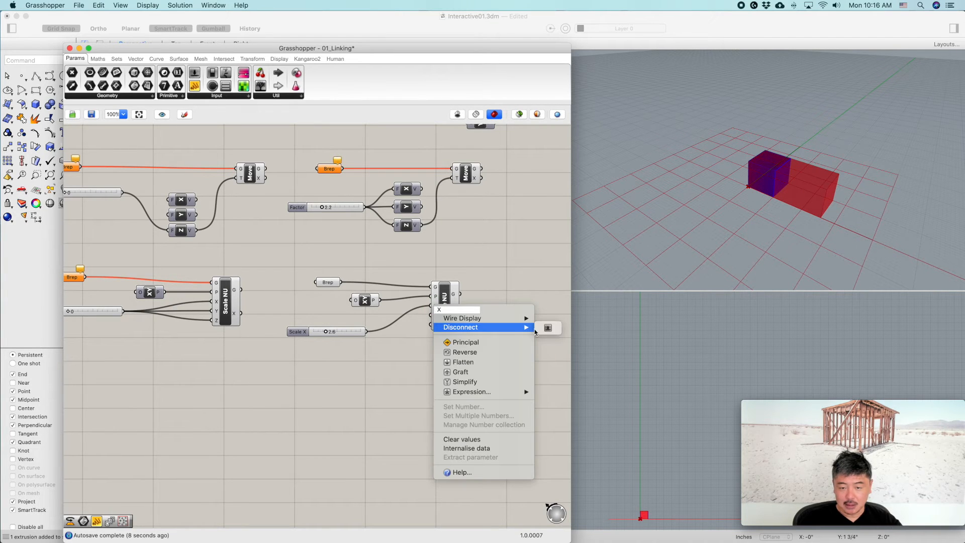
left_click(548, 327)
left_click_drag(393, 328, 416, 315)
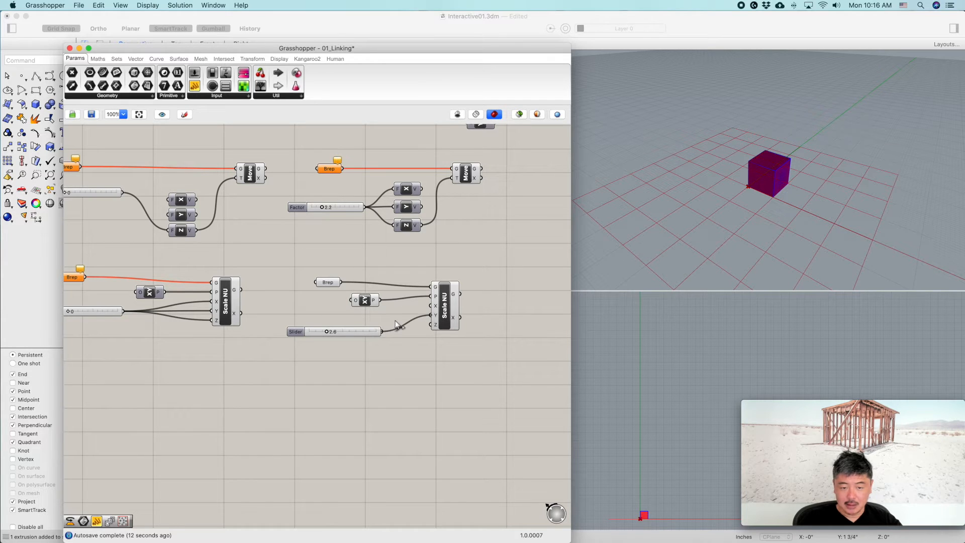
Wire the same slider into the Scale X and Scale Z inputs too, and set it to 2.4
left_click_drag(327, 332, 433, 307)
left_click_drag(383, 332, 431, 324)
mouse_move(336, 335)
left_mouse_down()
mouse_move(344, 333)
mouse_move(327, 334)
left_mouse_up()
right_click_drag(786, 152, 746, 185)
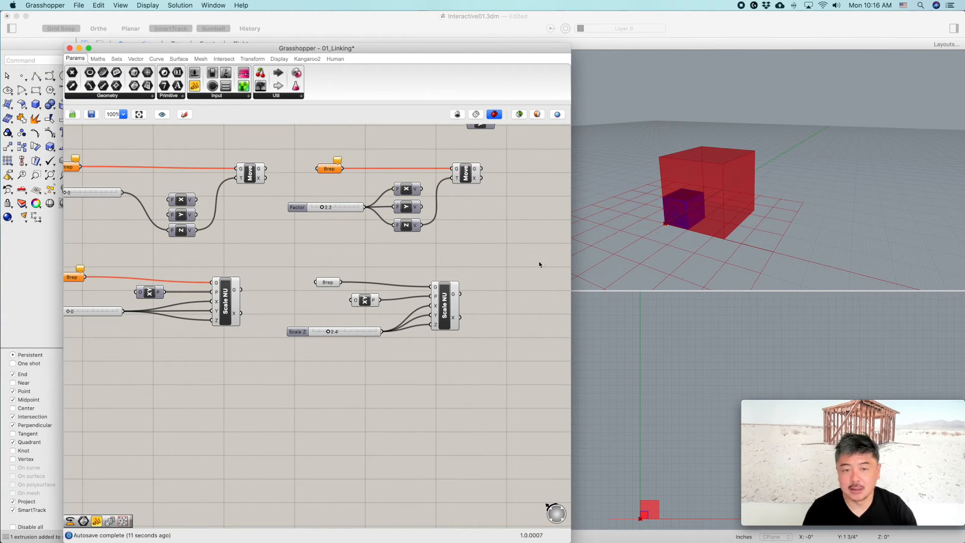
scroll(514, 286, "down", 2)
right_click_drag(510, 267, 498, 309)
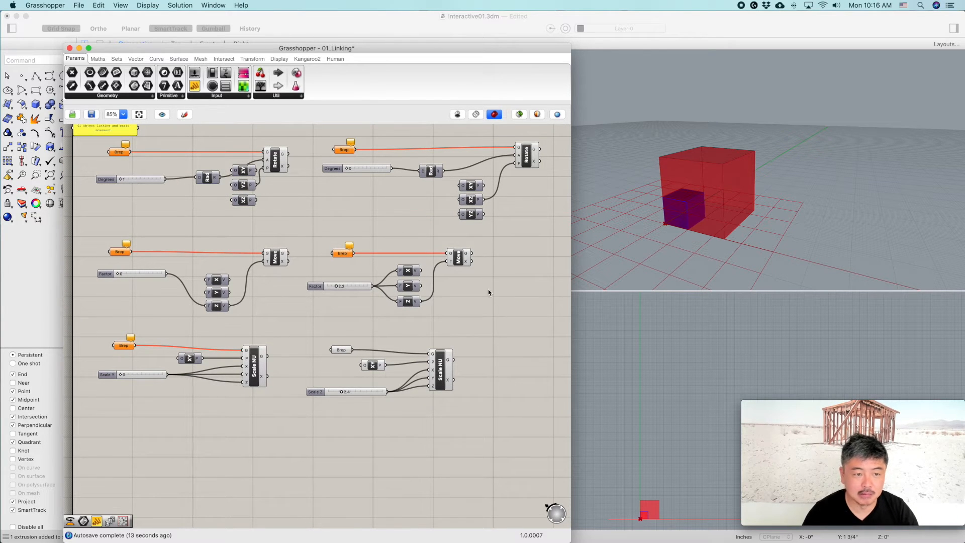
right_click_drag(520, 217, 476, 230)
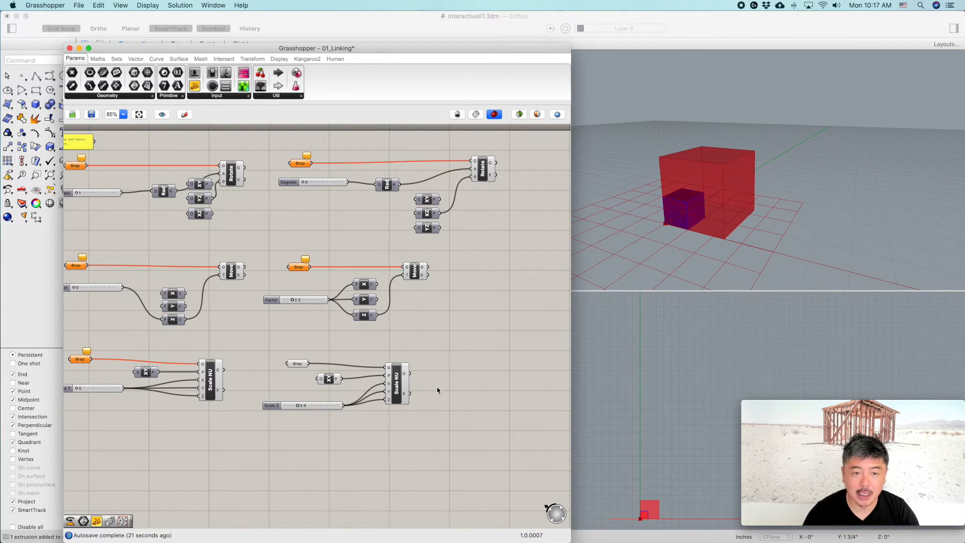
Move the Grasshopper window up to the screen's upper edge and bring up the 02_Range_List definition
left_click_drag(451, 48, 440, 3)
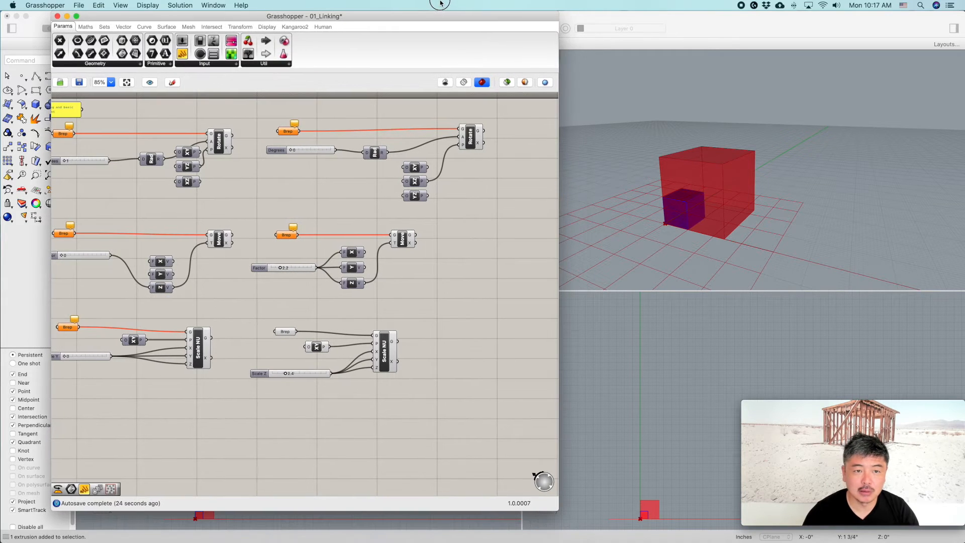
left_click(213, 5)
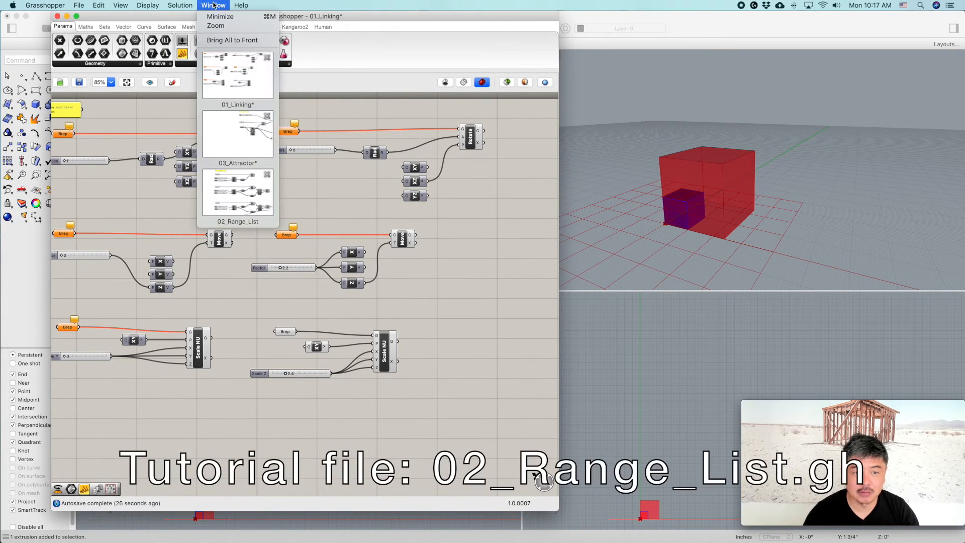
left_click(514, 241)
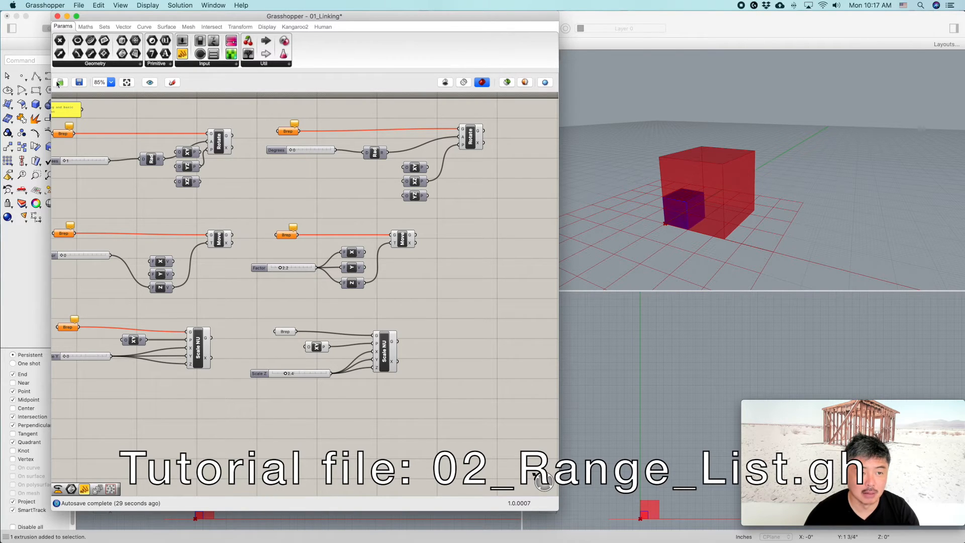
left_click(60, 83)
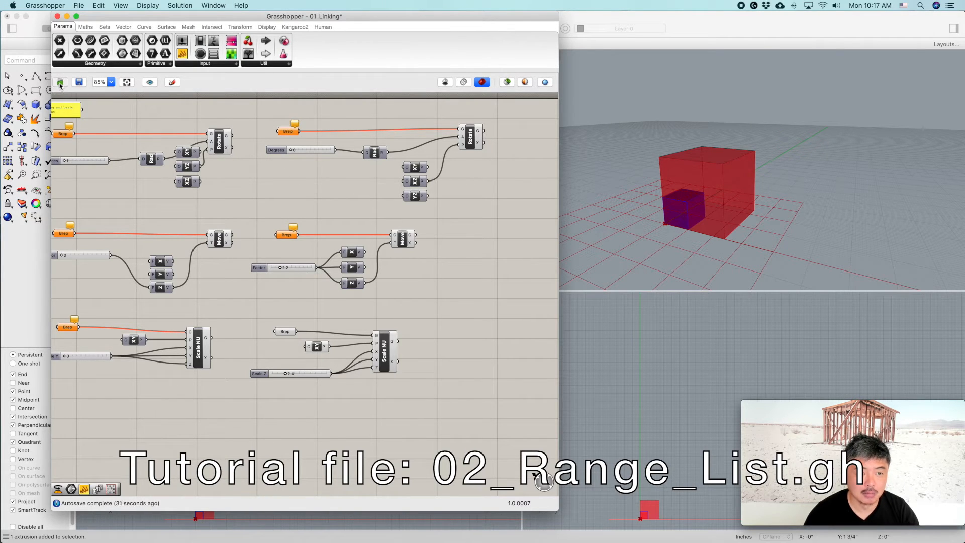
double_click(236, 109)
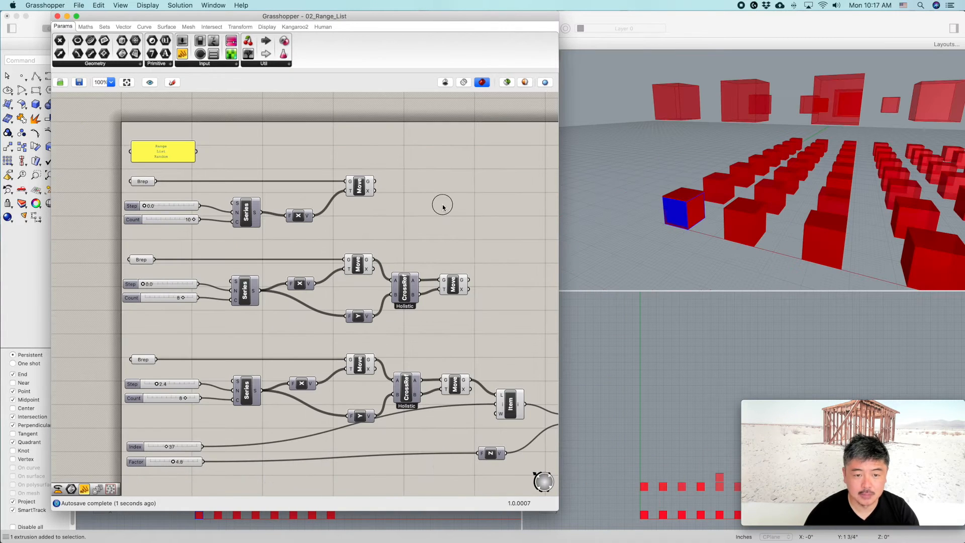
Hide the 01_Linking layer and show the 02_Series List layer in the Rhino model
right_click_drag(793, 166, 741, 160)
left_click(891, 383)
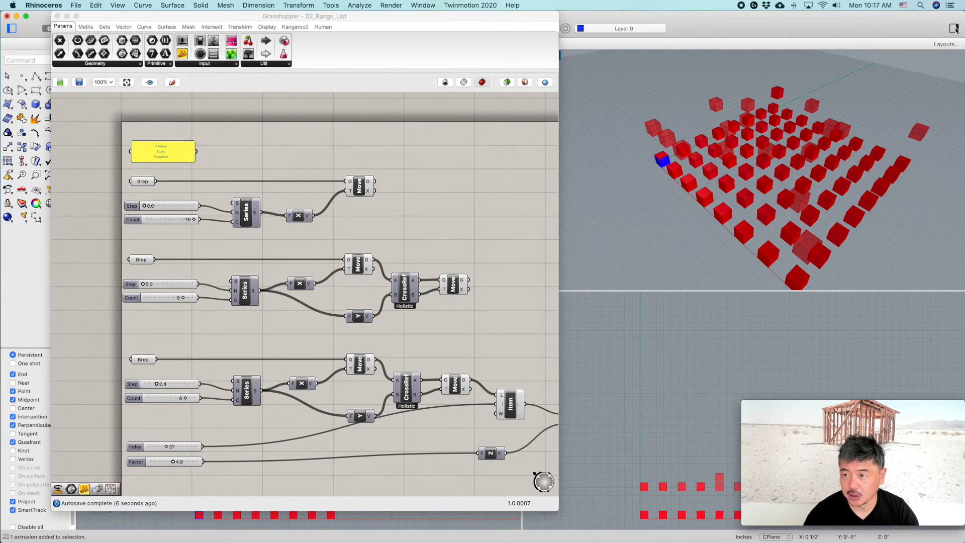
left_click(954, 29)
left_click(837, 362)
left_click(837, 370)
right_click_drag(659, 202, 702, 189)
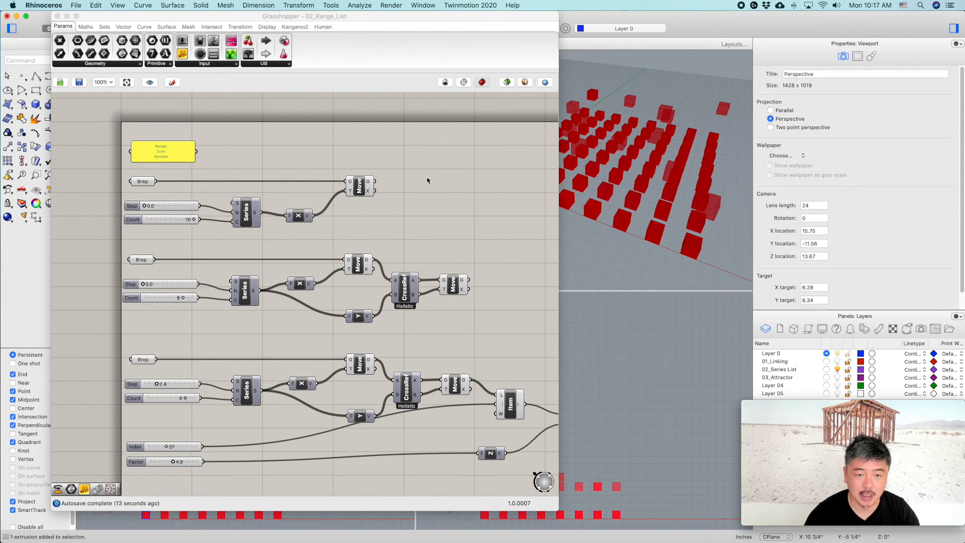
Clear the stored geometry from the Brep parameters of the first three definitions
right_click_drag(343, 169, 440, 155)
right_click(247, 168)
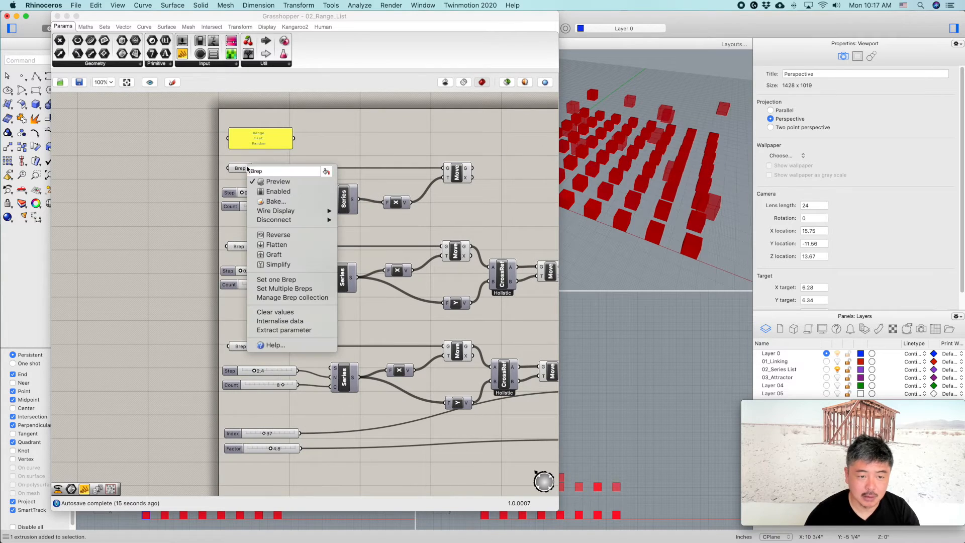
left_click(276, 312)
right_click(241, 246)
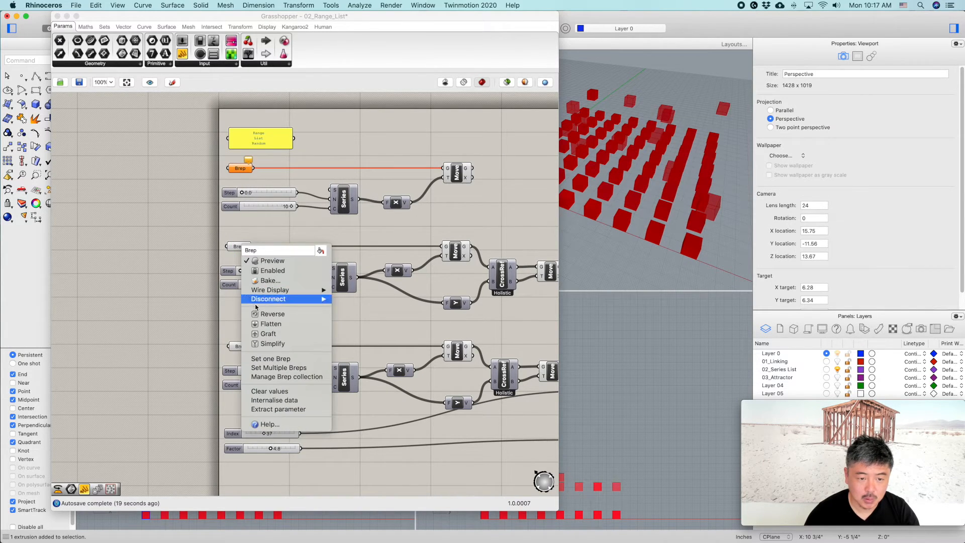
left_click(266, 391)
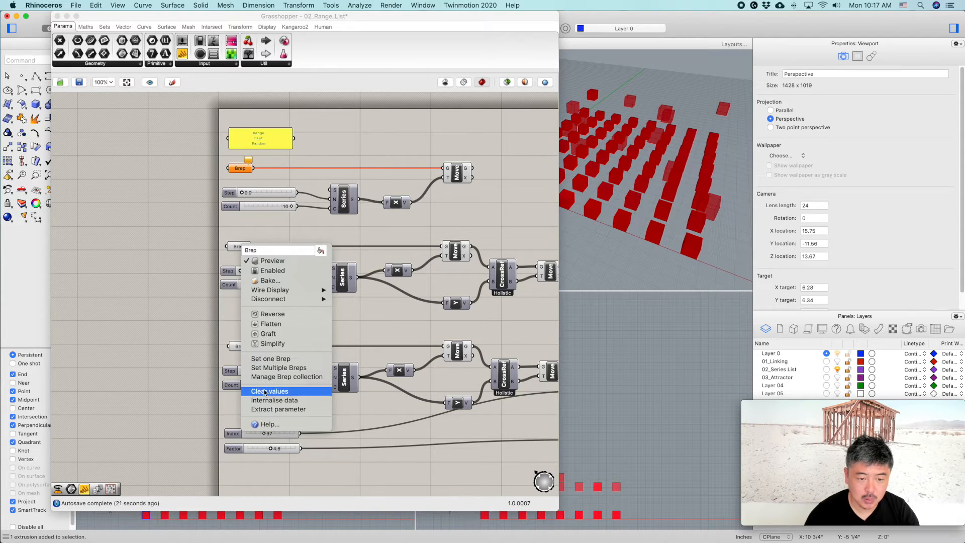
right_click(251, 348)
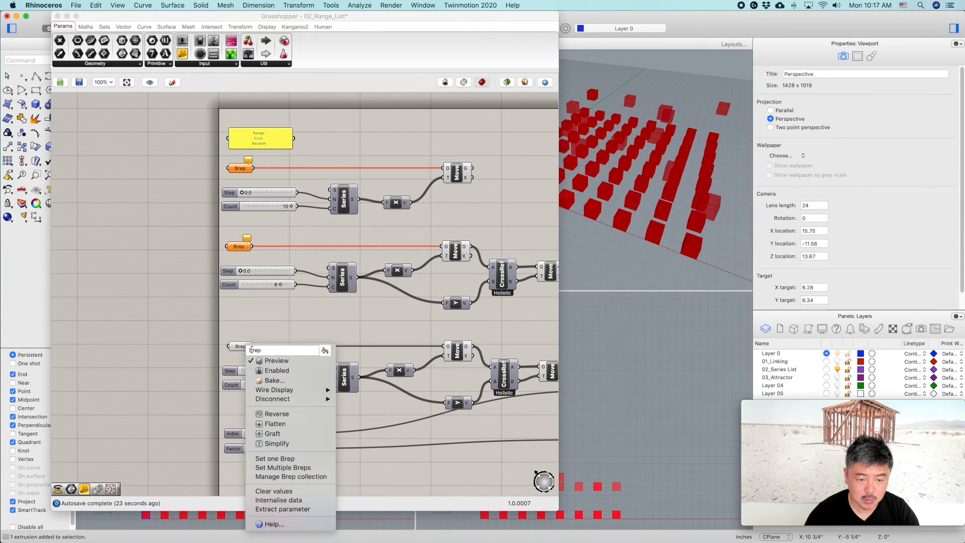
left_click(274, 491)
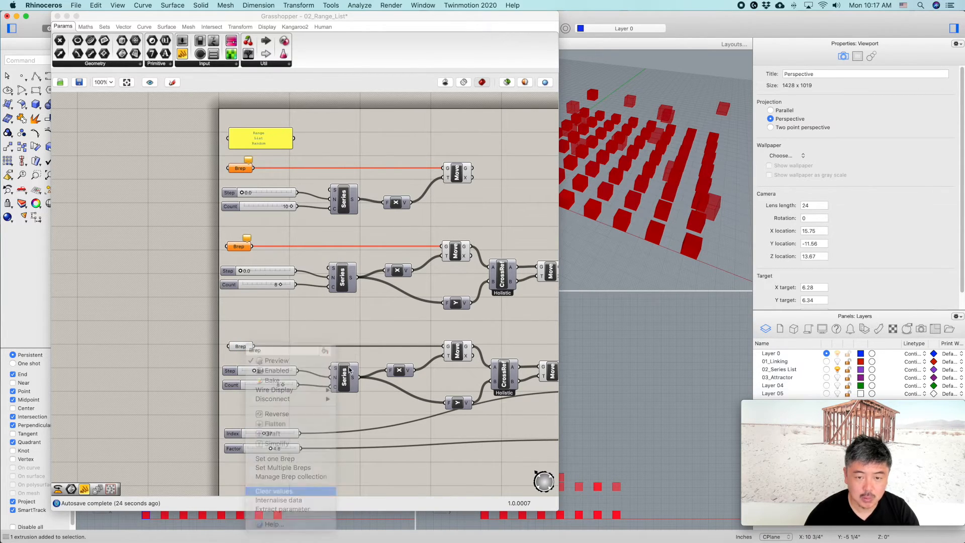
Clear the stored geometry from the fourth definition's Brep parameter as well
scroll(482, 250, "down", 1)
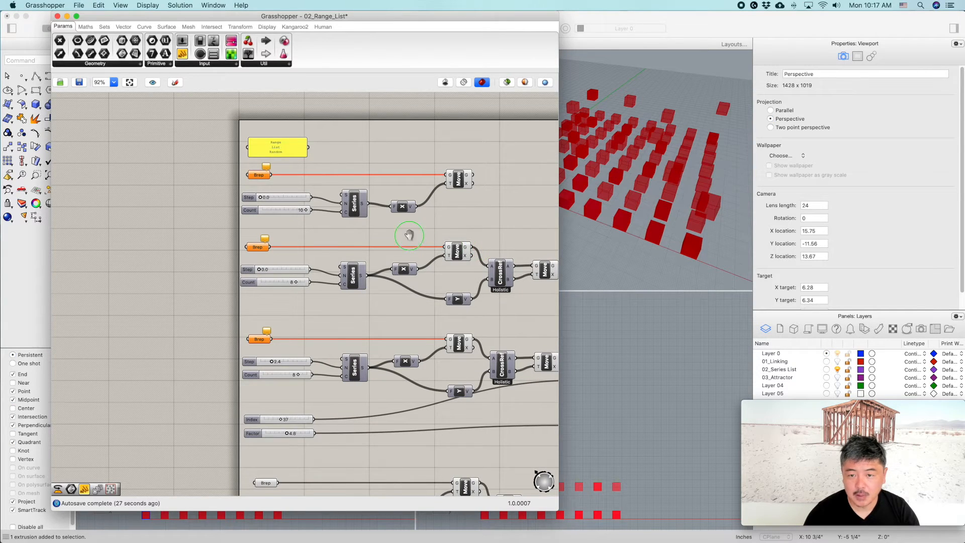
scroll(409, 222, "down", 2)
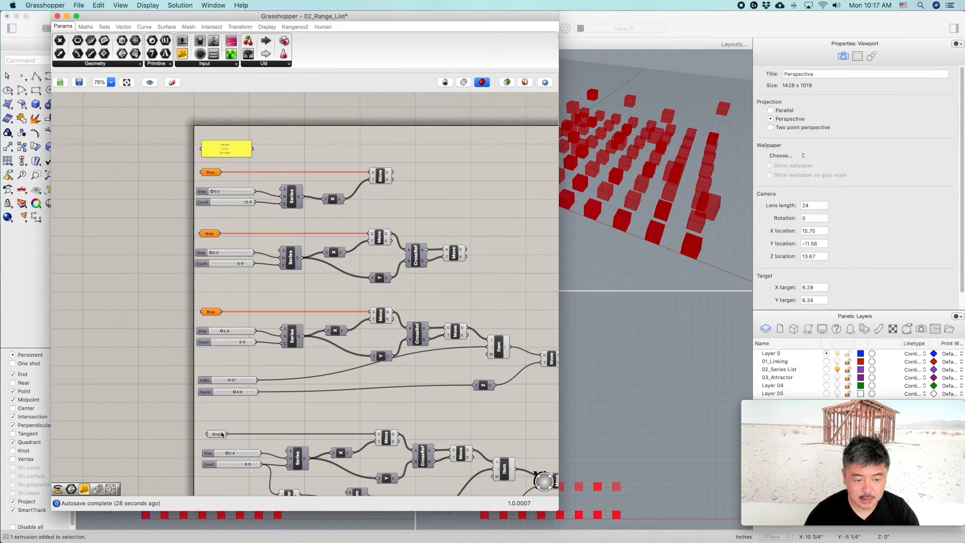
right_click(216, 434)
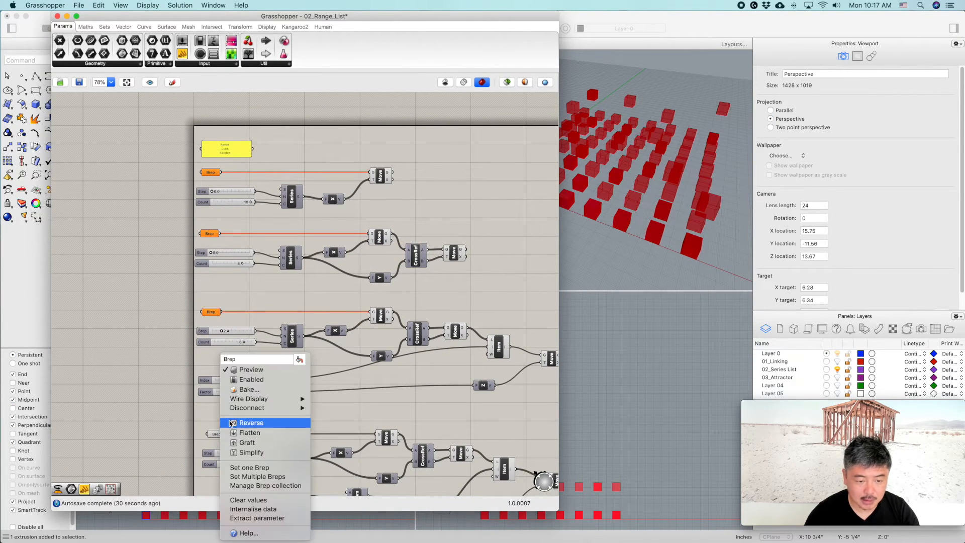
left_click(242, 499)
Examine the two overlapping extrusions at the origin in the perspective view and review the layer list
right_click_drag(625, 132, 654, 150, "shift")
left_click(627, 146)
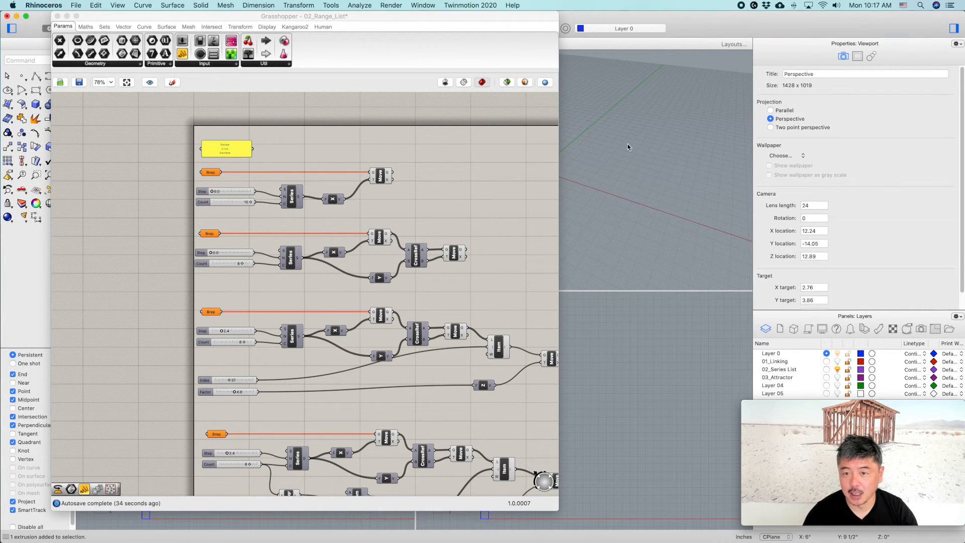
left_click(953, 29)
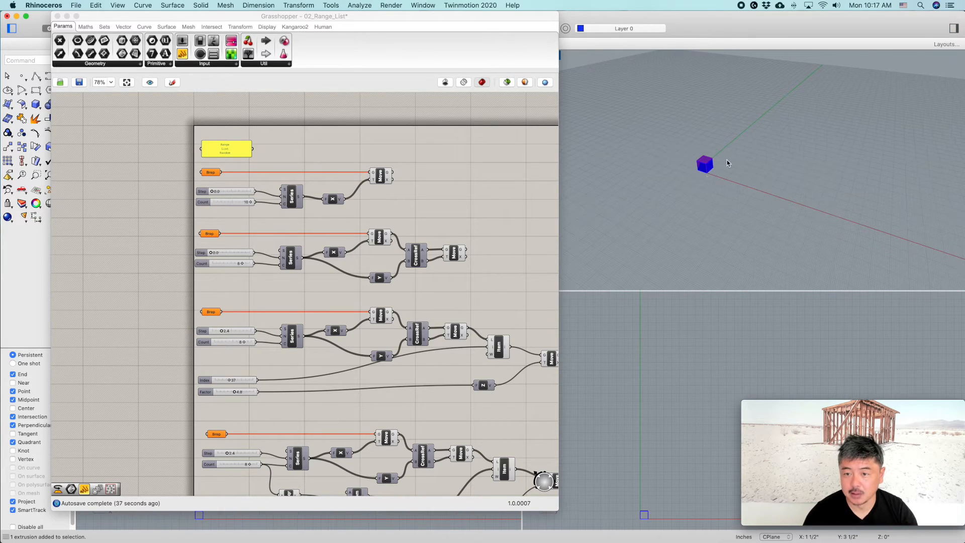
scroll(726, 162, "up", 5)
left_click(721, 151)
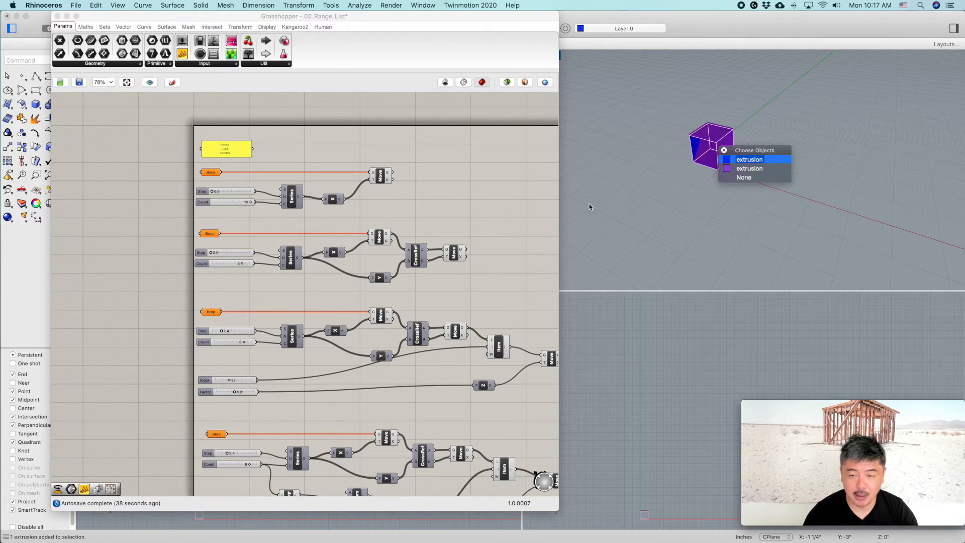
left_click(731, 168)
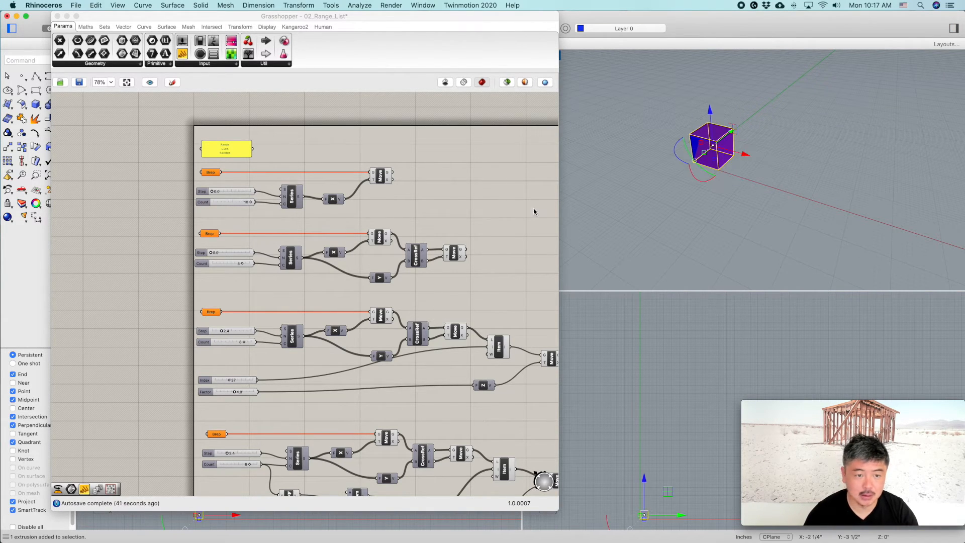
left_click(719, 198)
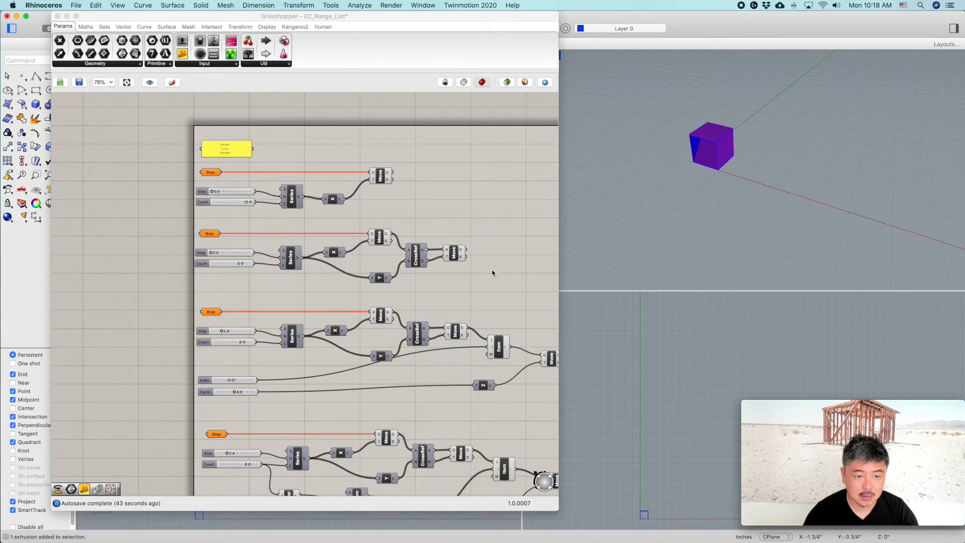
right_click_drag(491, 262, 479, 213)
scroll(480, 213, "down", 2)
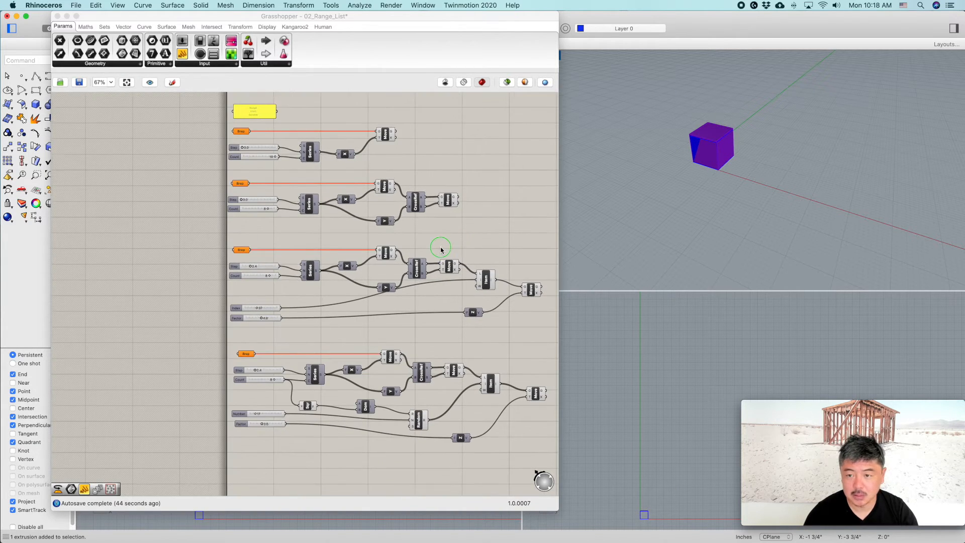
left_click(954, 29)
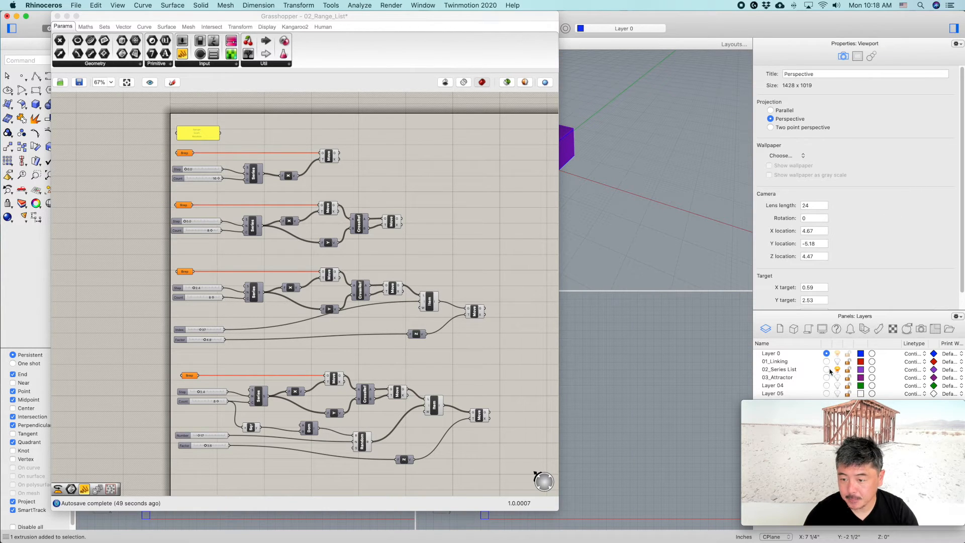
left_click(954, 30)
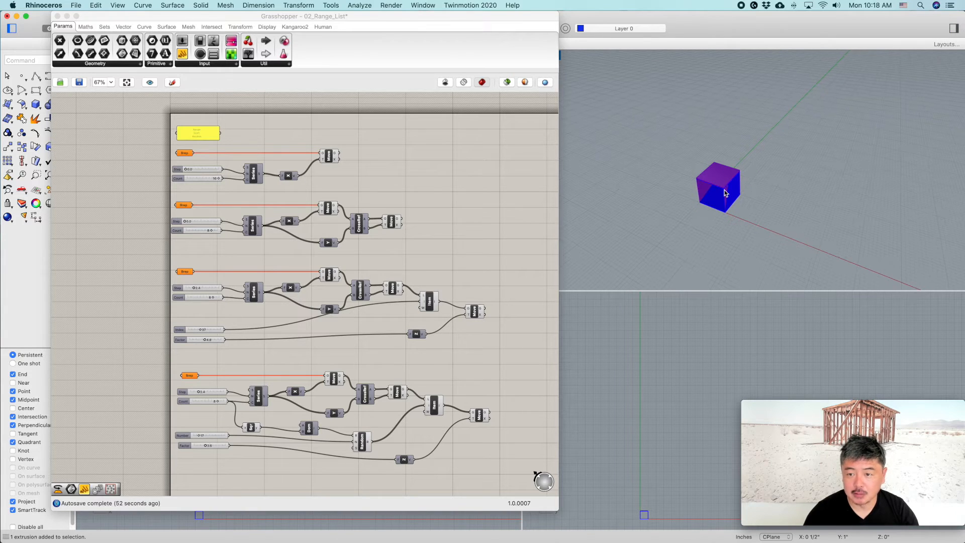
Delete both overlapping boxes at the origin
key("Delete")
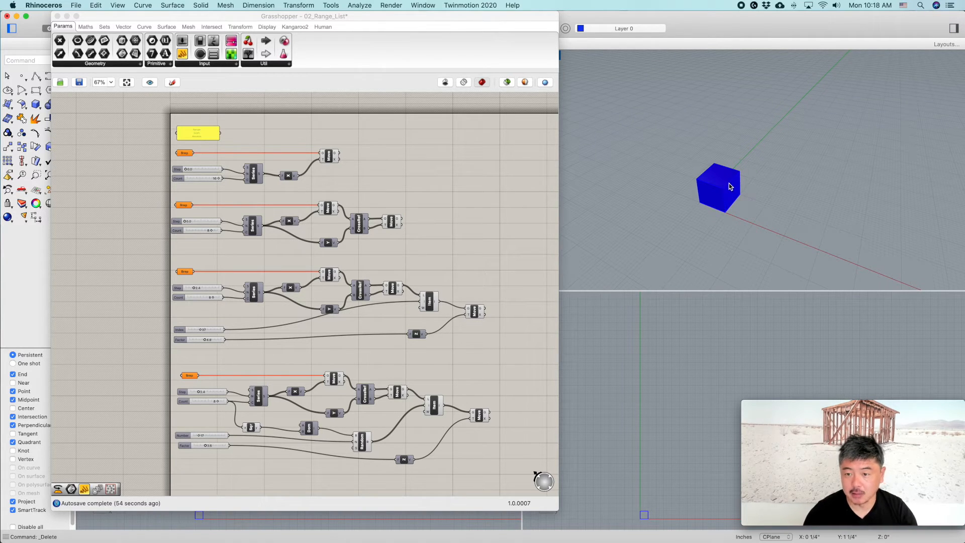
left_click(730, 185)
key("Delete")
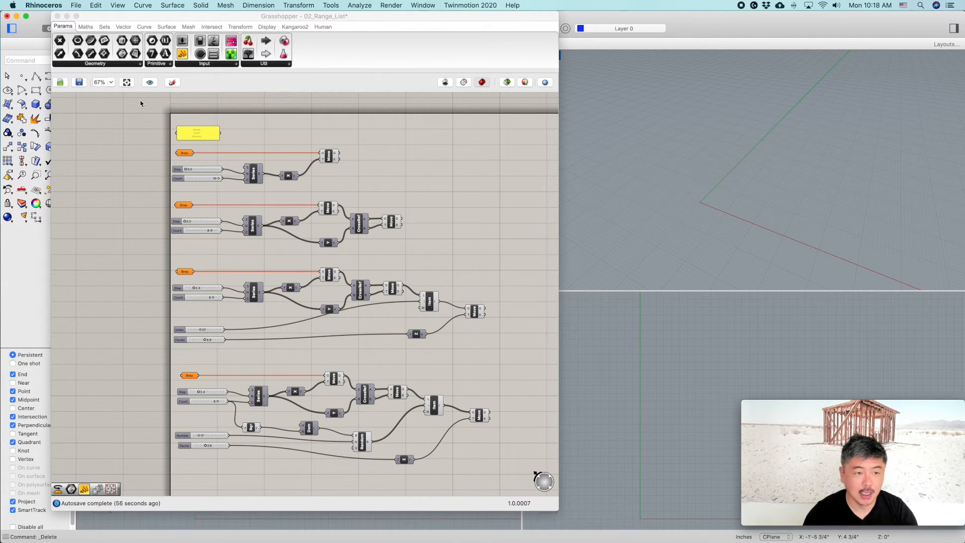
Draw a 1-inch cube with the Box command, starting with its corner at the origin
left_click(36, 103)
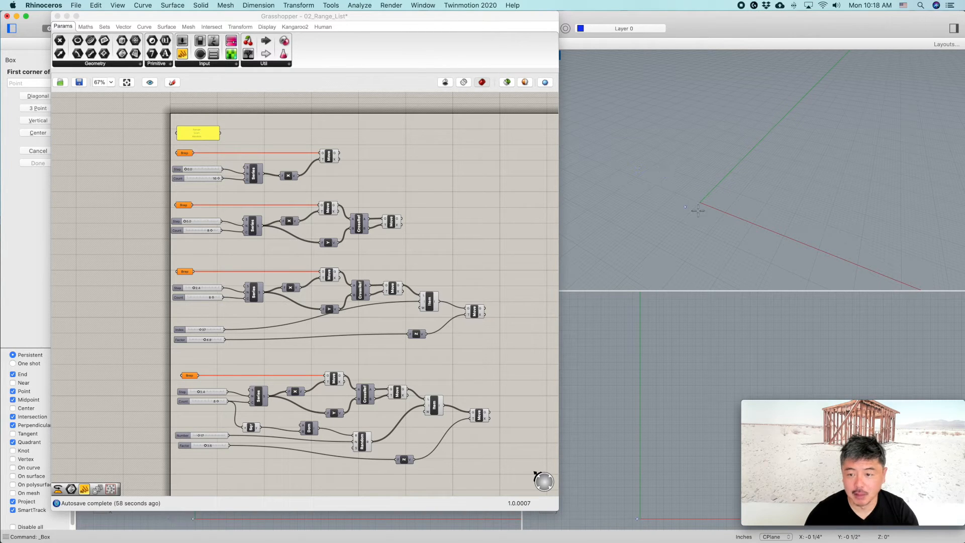
left_click(695, 174)
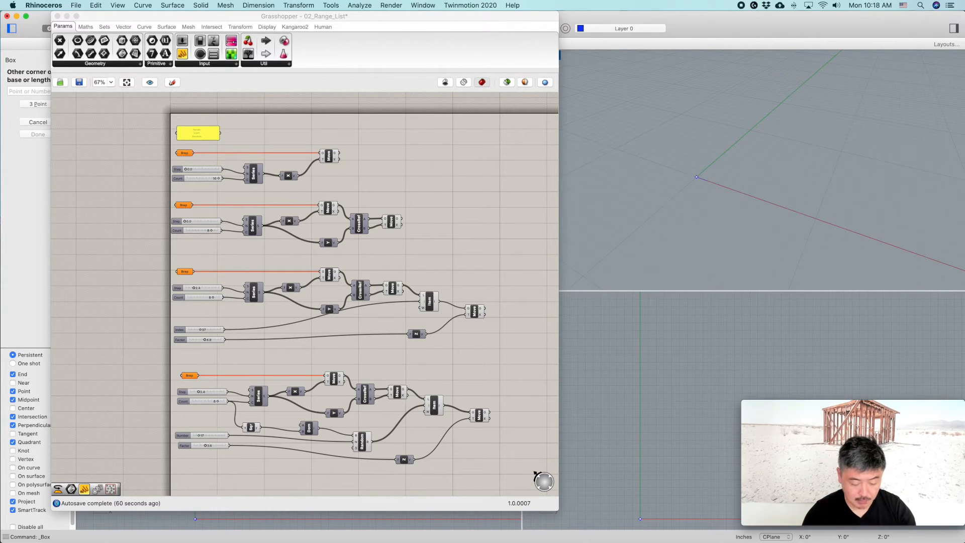
type("1")
key("Return")
type("1")
key("Return")
left_click(728, 164)
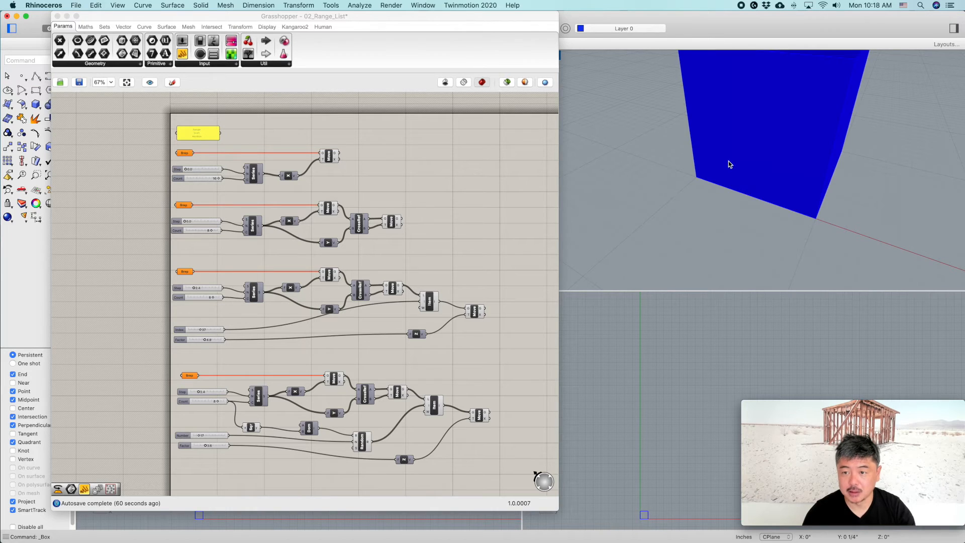
scroll(878, 192, "down", 6)
right_click_drag(878, 192, 693, 186)
scroll(779, 197, "down", 3)
Place a new Brep parameter on the empty Grasshopper canvas beside the first definition
right_click_drag(430, 187, 366, 191)
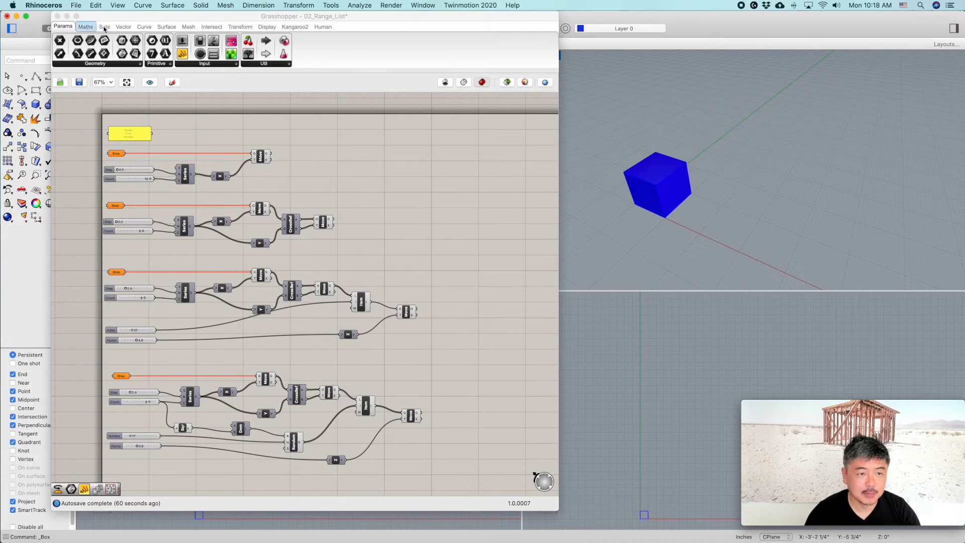
left_click(358, 120)
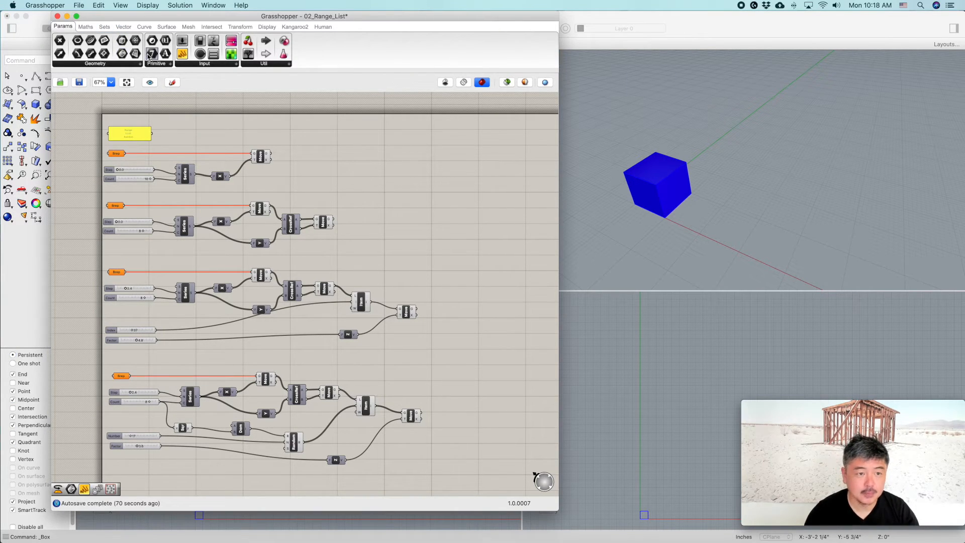
left_click_drag(122, 53, 428, 145)
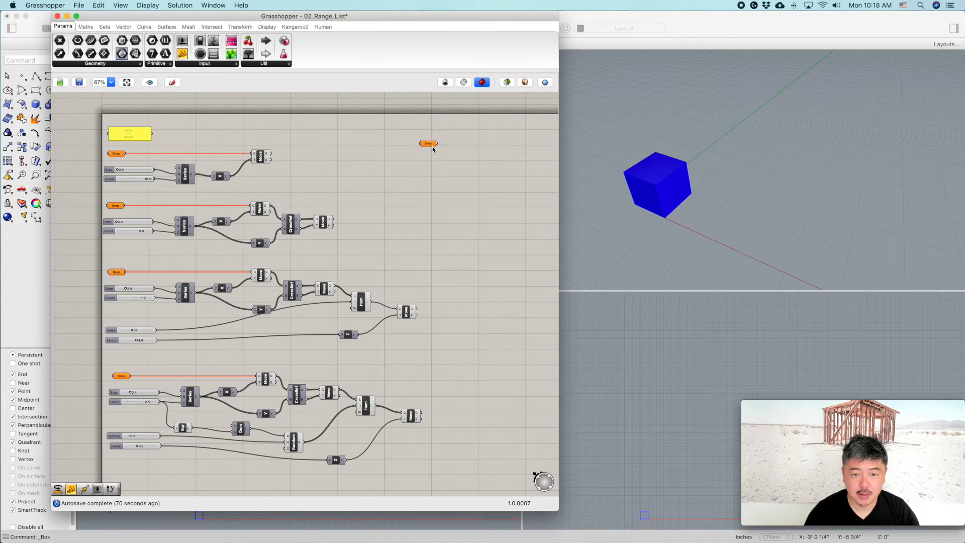
right_click_drag(416, 165, 372, 168)
left_click(384, 146)
left_click(438, 159)
left_click(385, 147)
Reference the new blue cube in the new Brep parameter and reposition the parameter slightly on the canvas
right_click(384, 147)
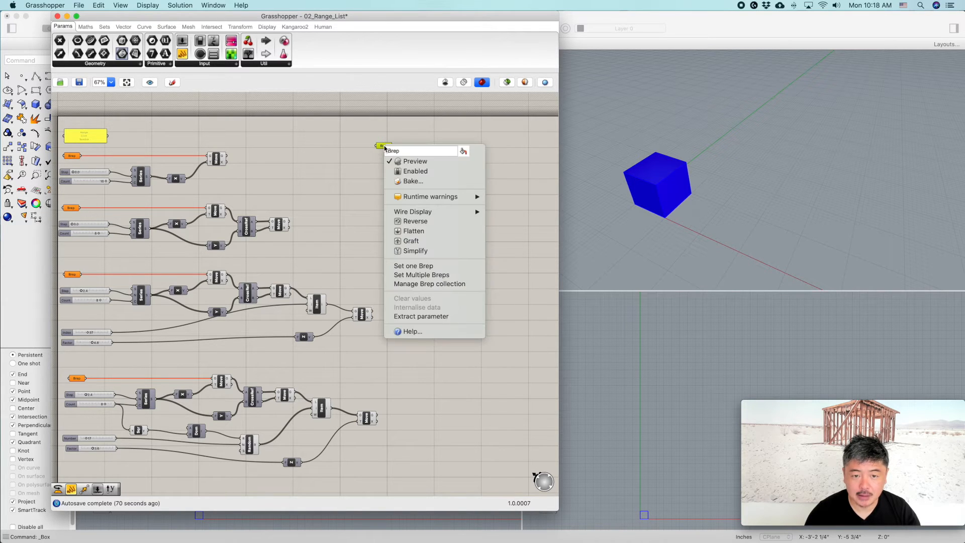
left_click(436, 267)
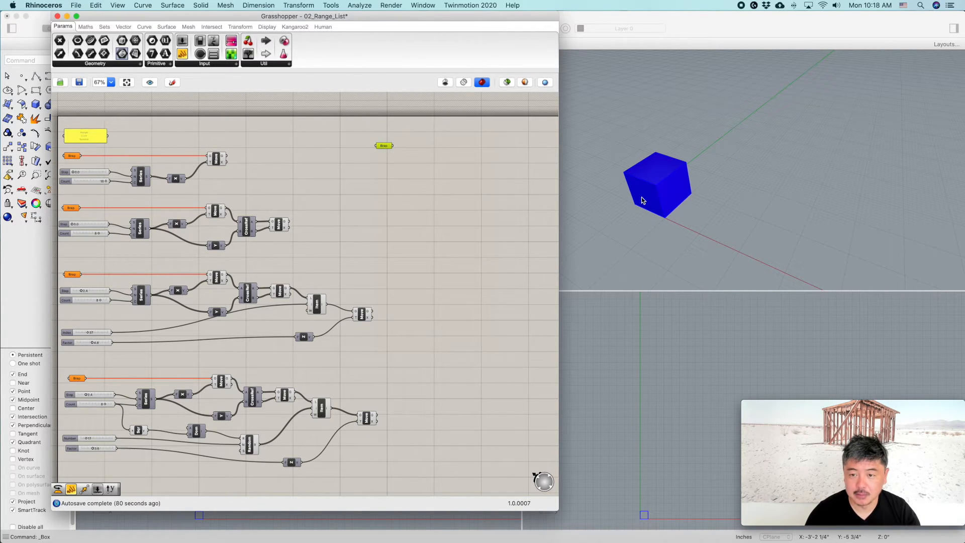
left_click(648, 192)
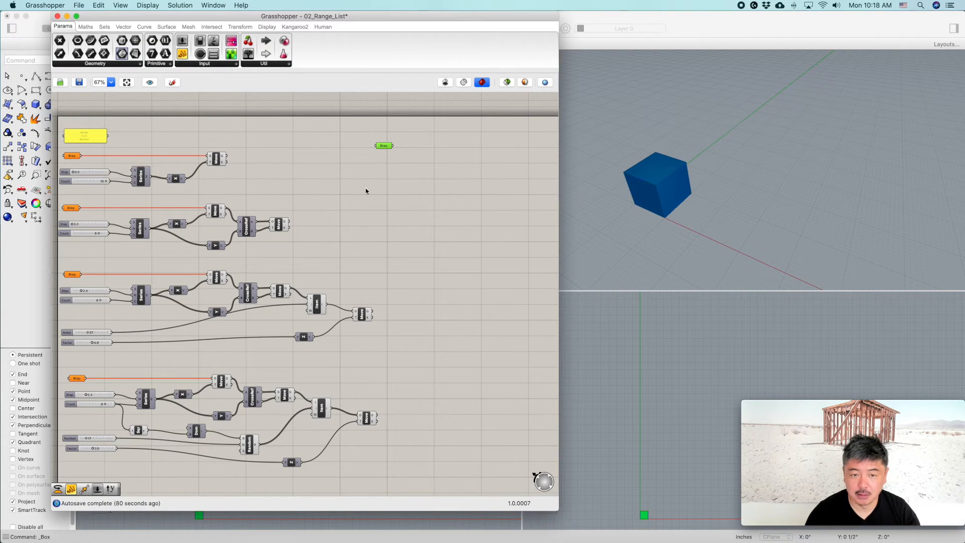
left_click(383, 146)
left_click(394, 173)
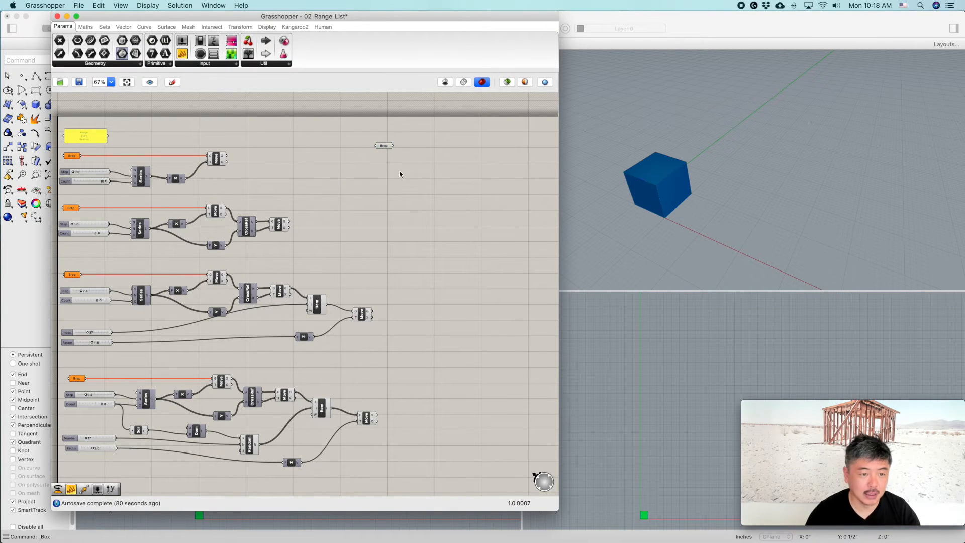
right_click_drag(414, 173, 396, 181)
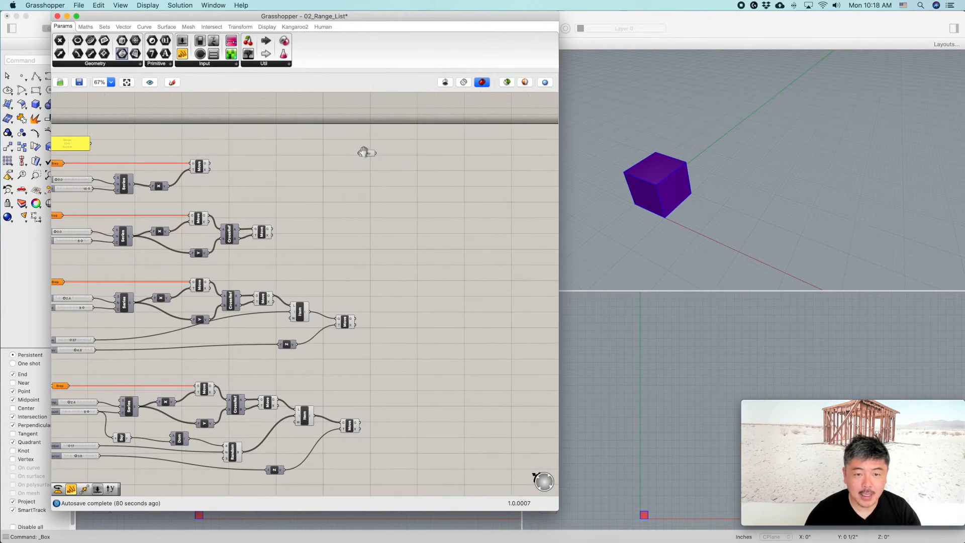
left_click_drag(366, 155, 349, 159)
left_click(380, 148)
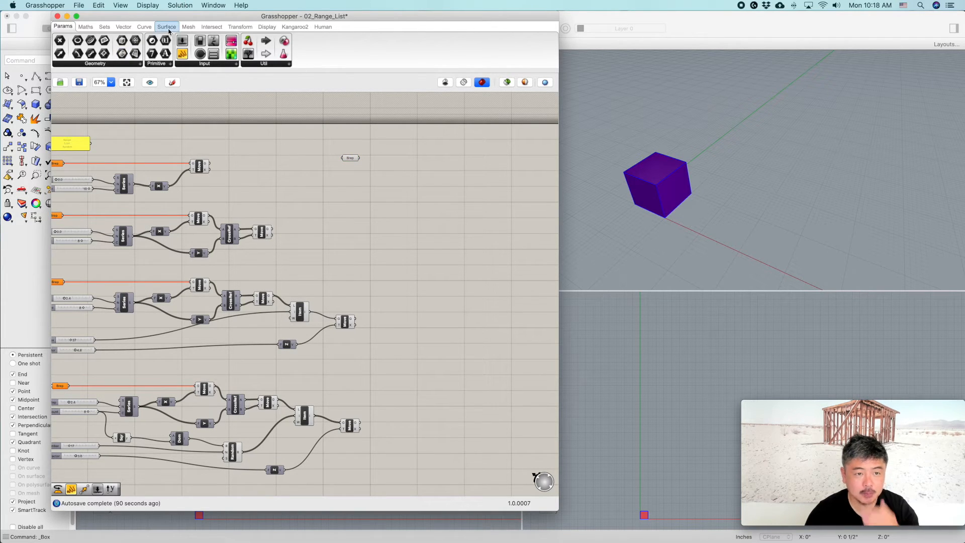
Place a Move component to the right of the new Brep parameter, leaving room between them
left_click(236, 28)
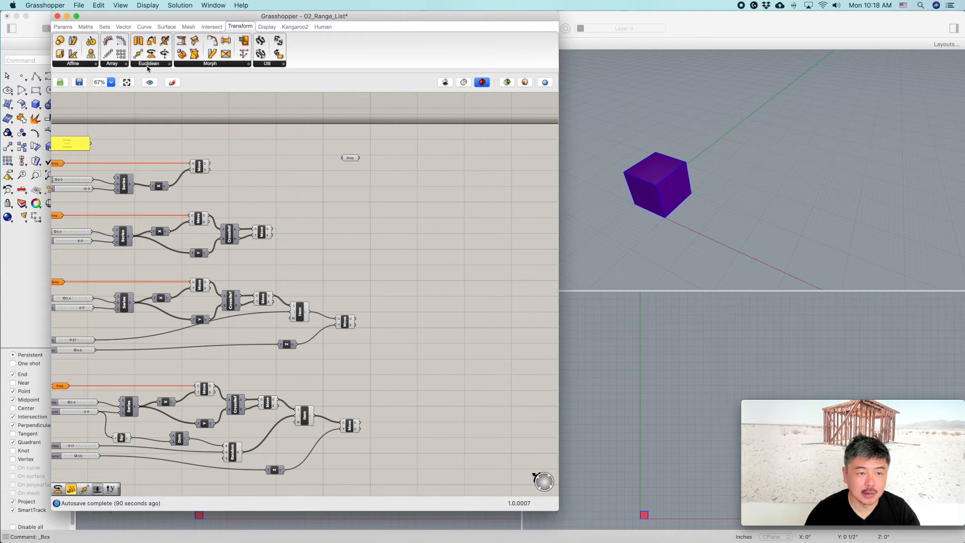
left_click(148, 64)
left_click_drag(175, 95, 420, 162)
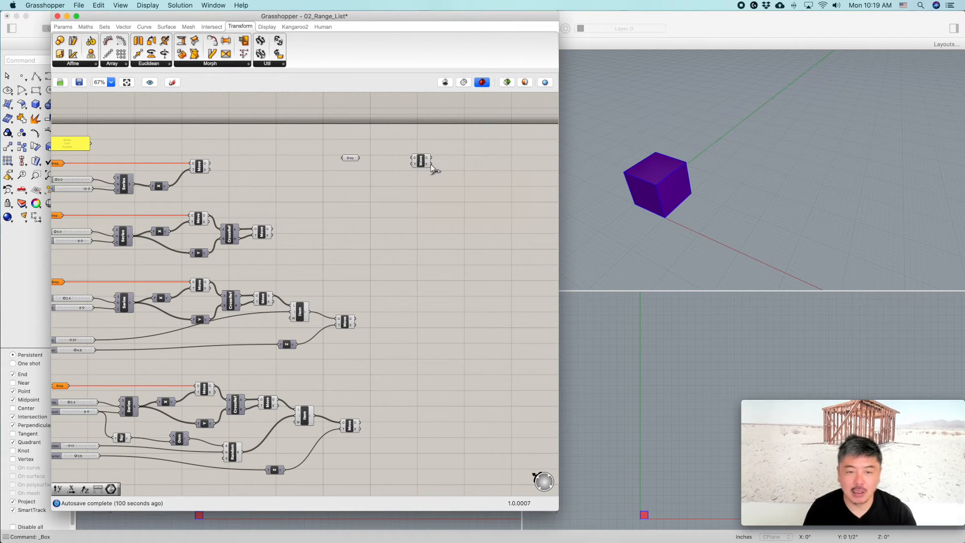
left_click_drag(423, 164, 436, 164)
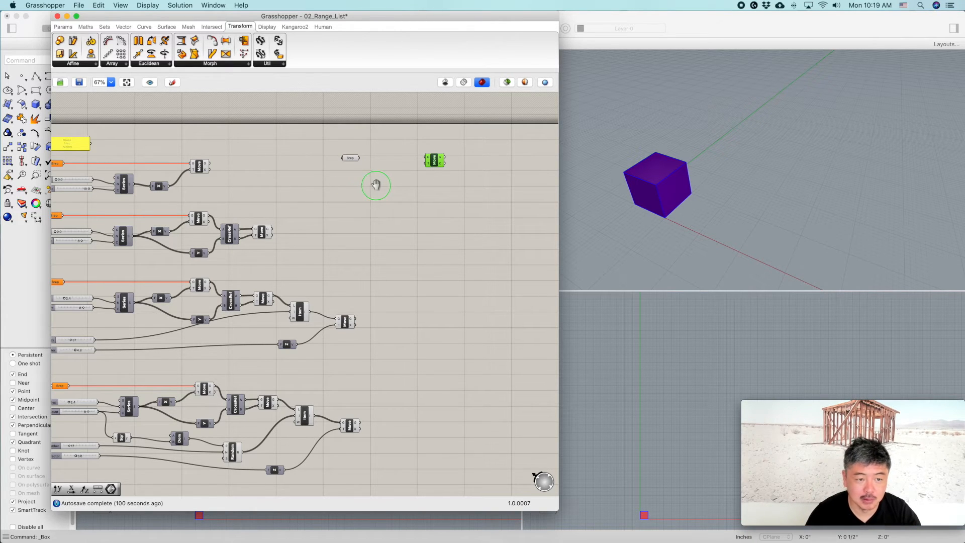
Place a Series component on the canvas between the new Brep parameter and the Move component, slightly below them
scroll(375, 184, "left", 4)
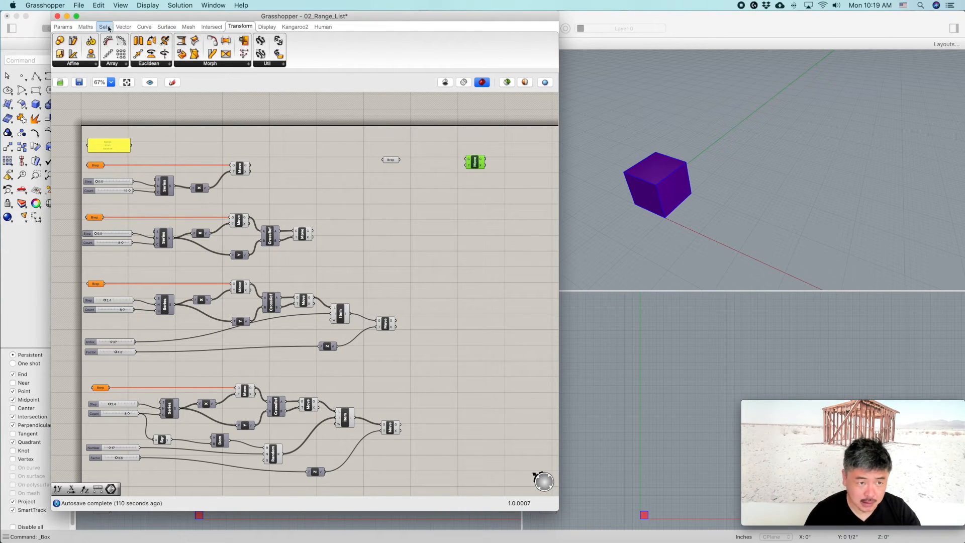
right_click_drag(452, 173, 397, 190)
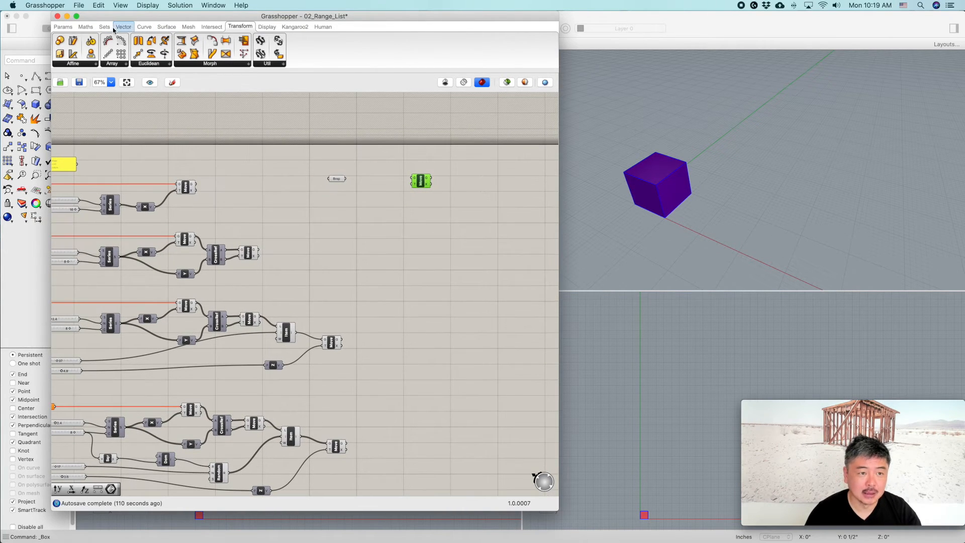
left_click(104, 27)
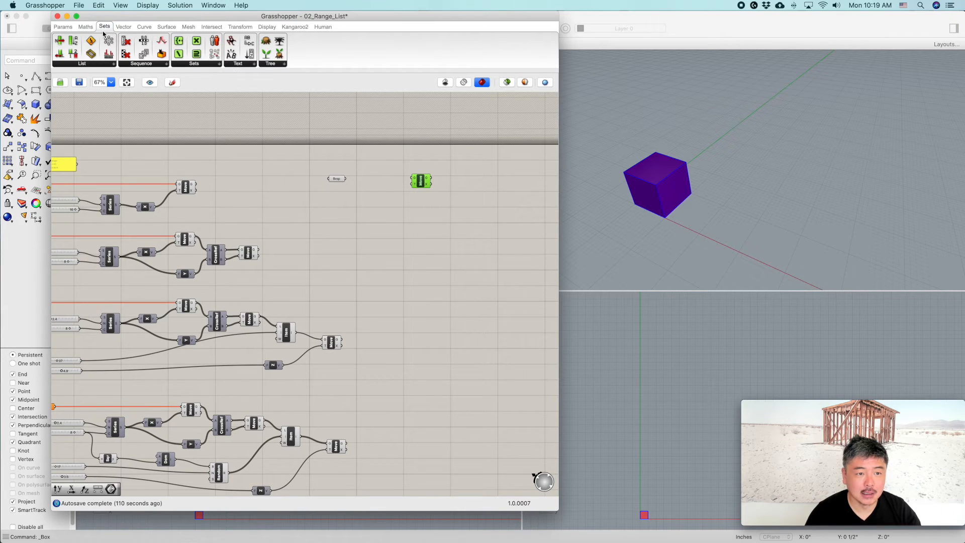
left_click(148, 64)
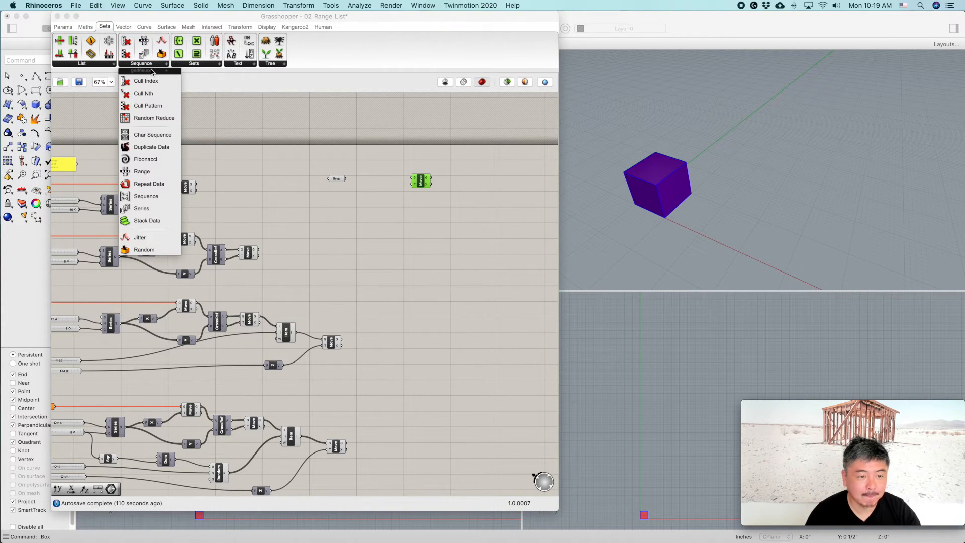
left_click(149, 212)
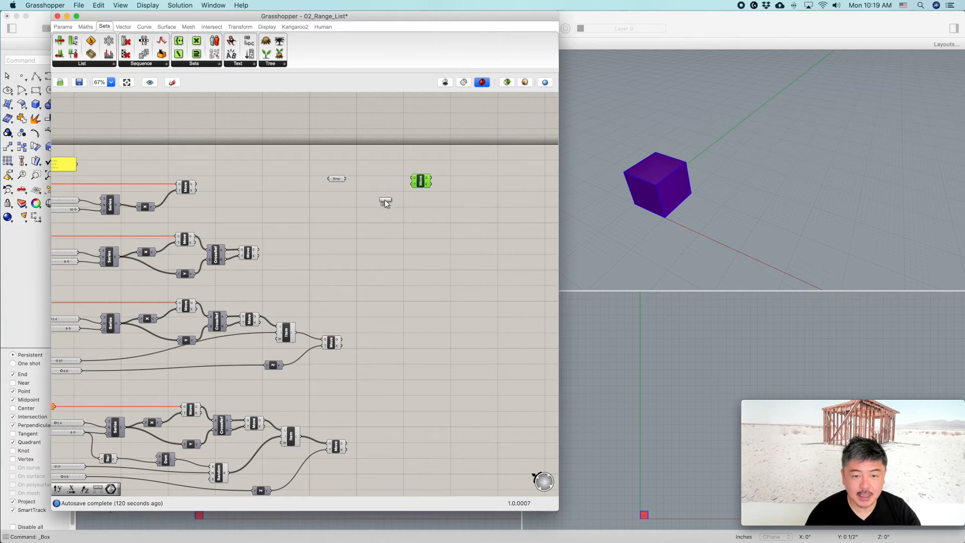
left_click(384, 200)
Inspect the Series component's Start, Step and Count inputs and shift the component slightly down and to the right
scroll(384, 200, "up", 10)
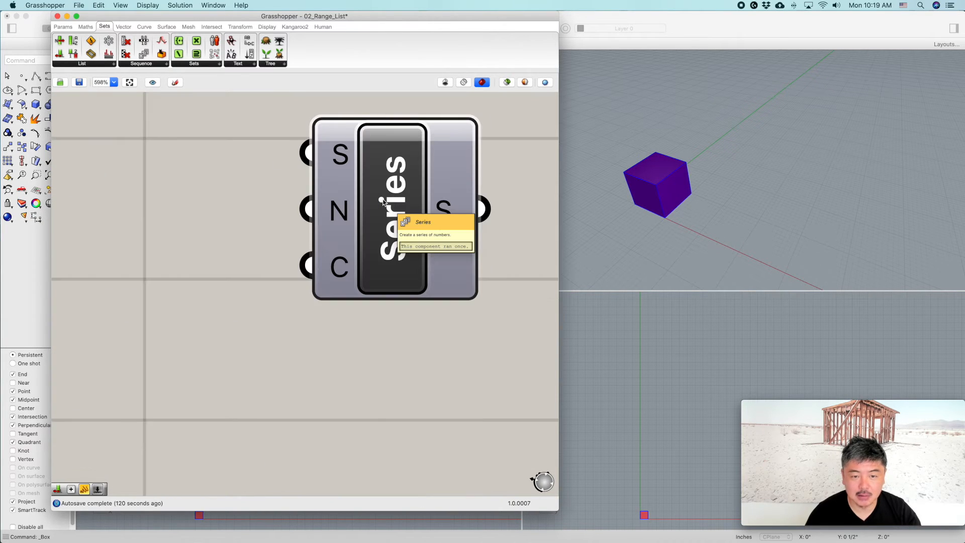
scroll(382, 201, "down", 5)
scroll(385, 245, "down", 4)
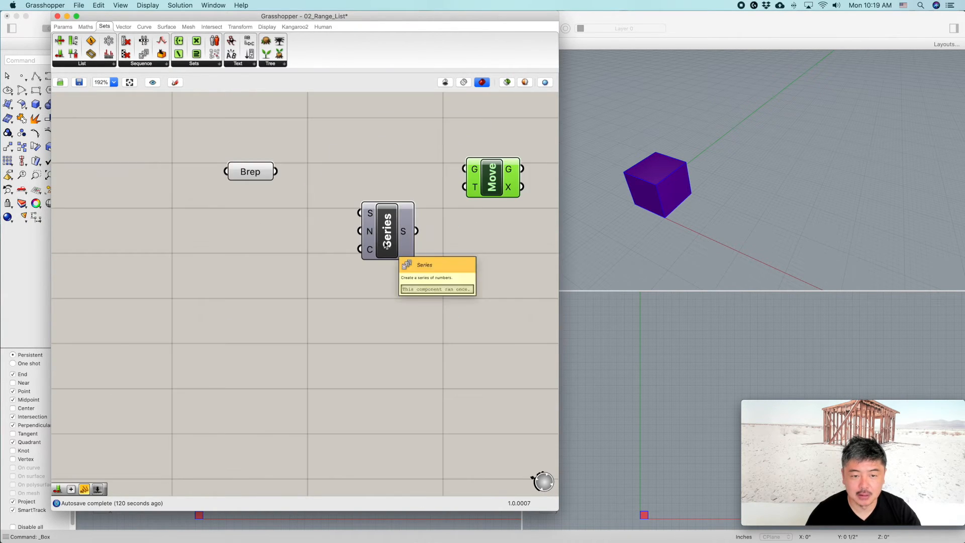
scroll(377, 236, "up", 1)
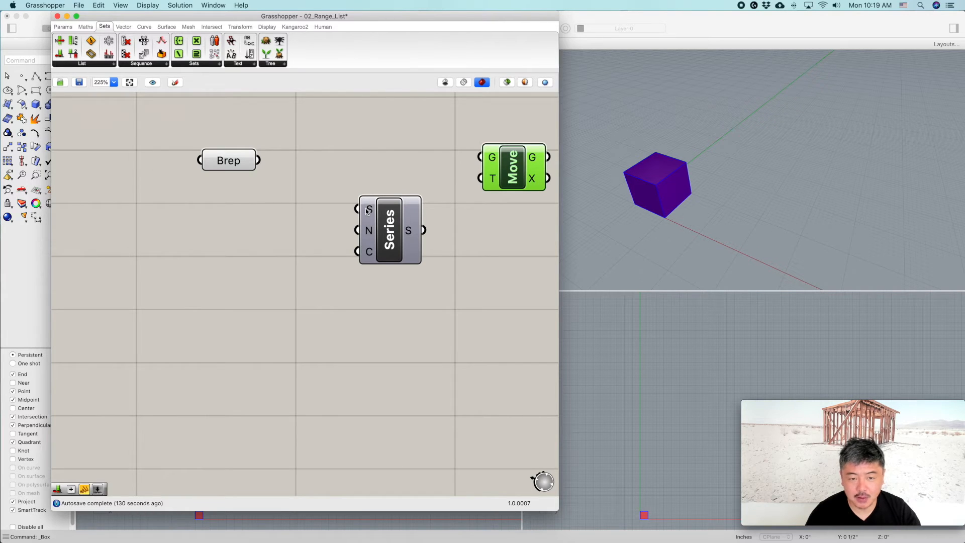
mouse_move(366, 211)
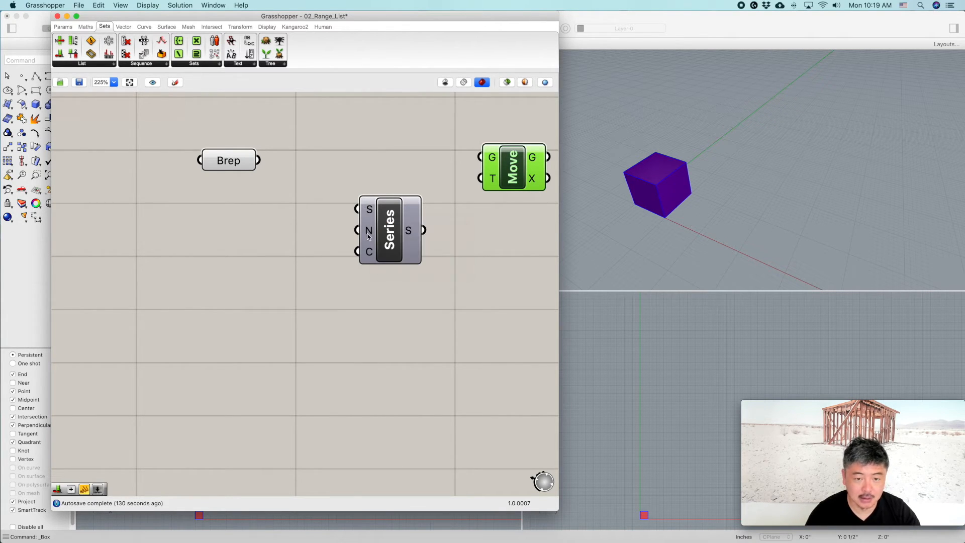
mouse_move(368, 236)
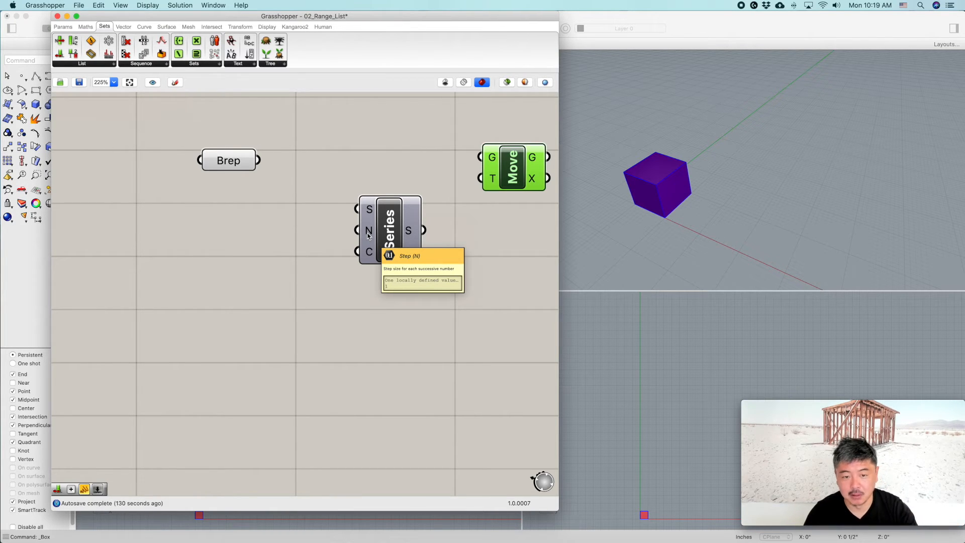
mouse_move(367, 254)
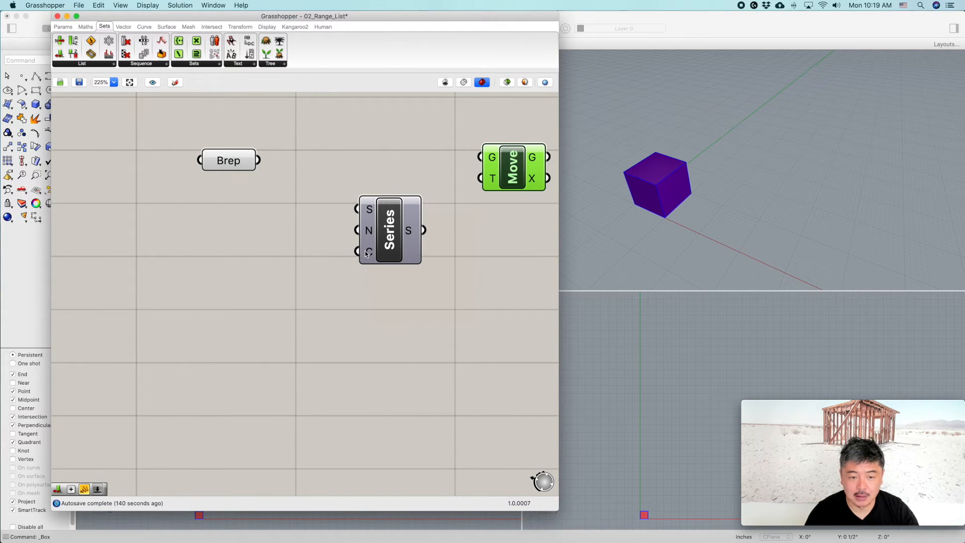
left_click_drag(390, 230, 414, 250)
left_click(286, 209)
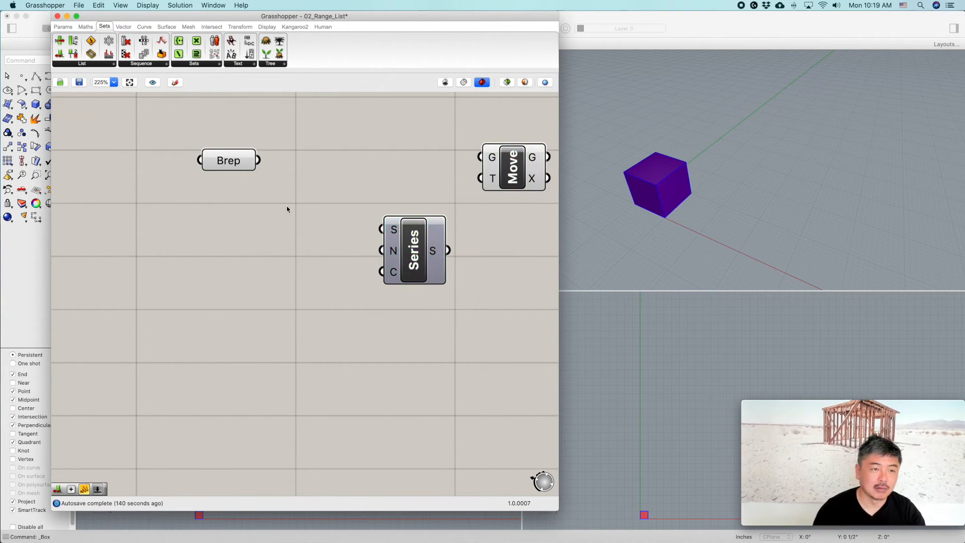
Place a number slider below the Brep parameter, to the left of the Series component
left_click(63, 26)
left_click(183, 40)
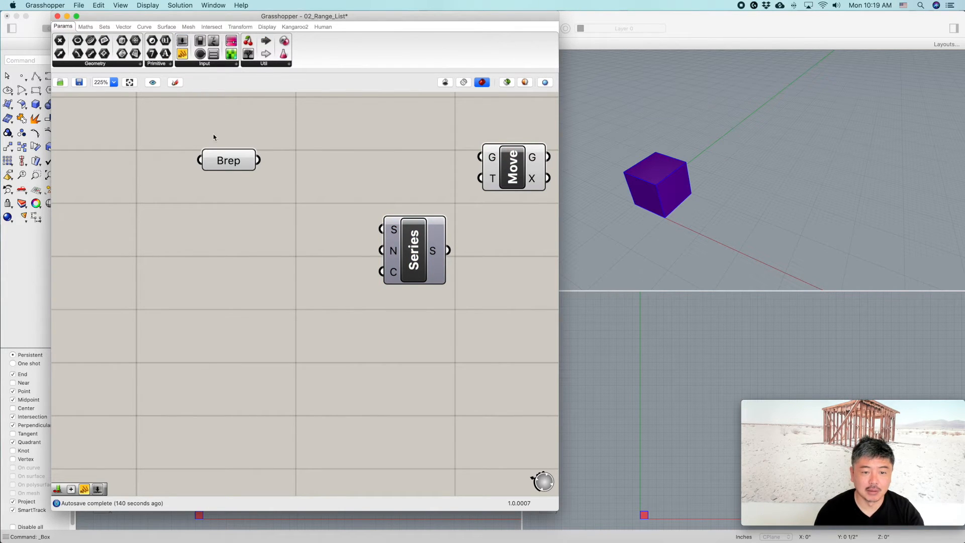
left_click(201, 236)
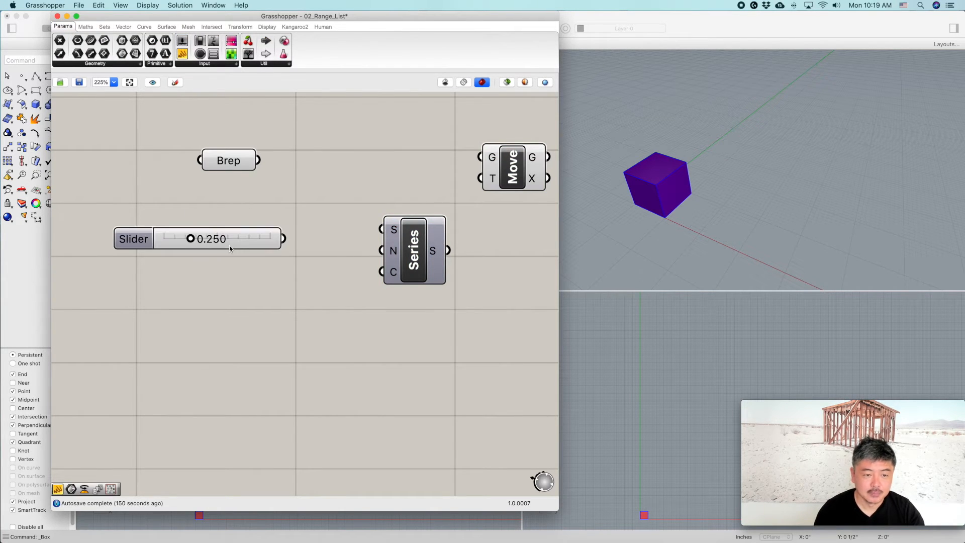
Configure the new slider with zero decimal digits and a maximum of 10
double_click(138, 242)
left_click_drag(153, 232, 89, 239)
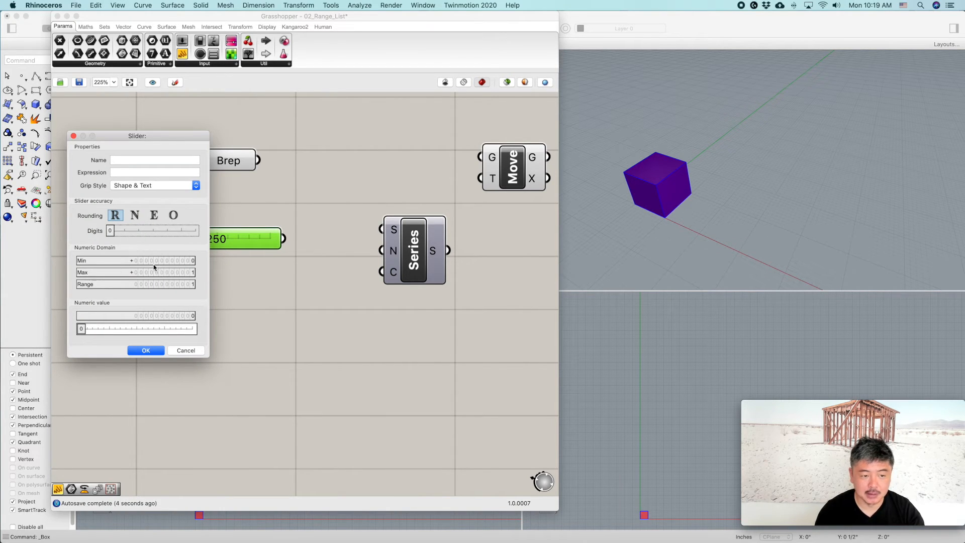
double_click(160, 275)
type("10")
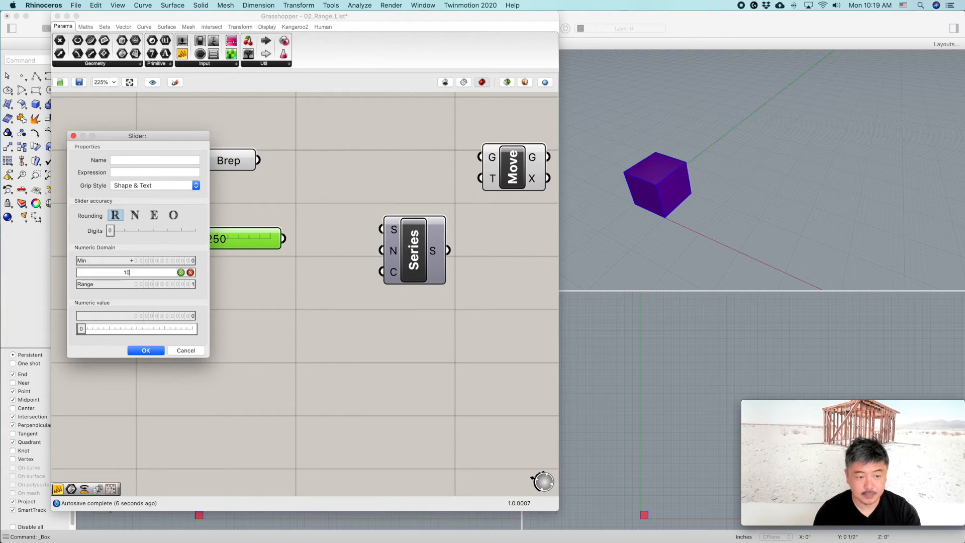
key("Return")
key("Return")
Nudge the slider down to line up with the Series inputs and place a copy of it directly below
left_click_drag(260, 239, 260, 248)
key("super+c")
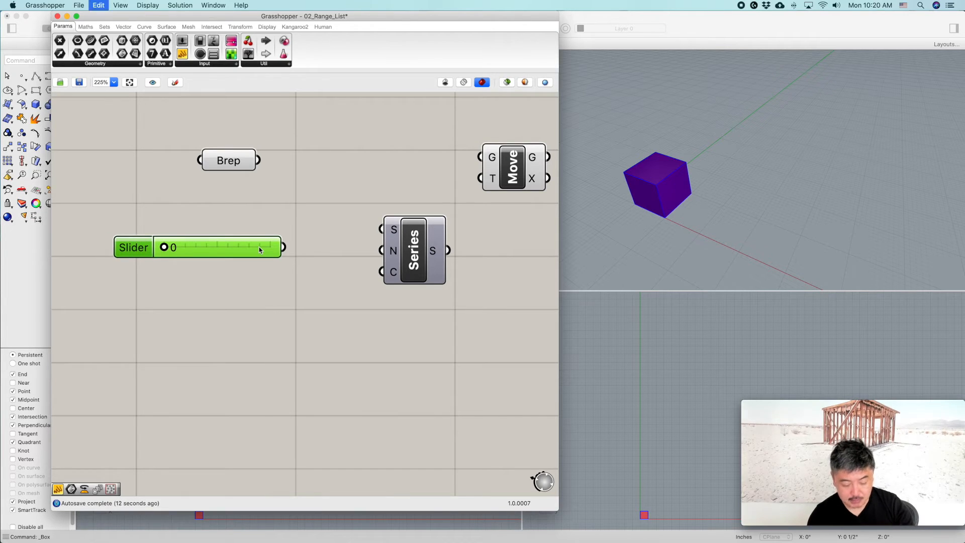
key("super+v")
left_click_drag(259, 262, 246, 282)
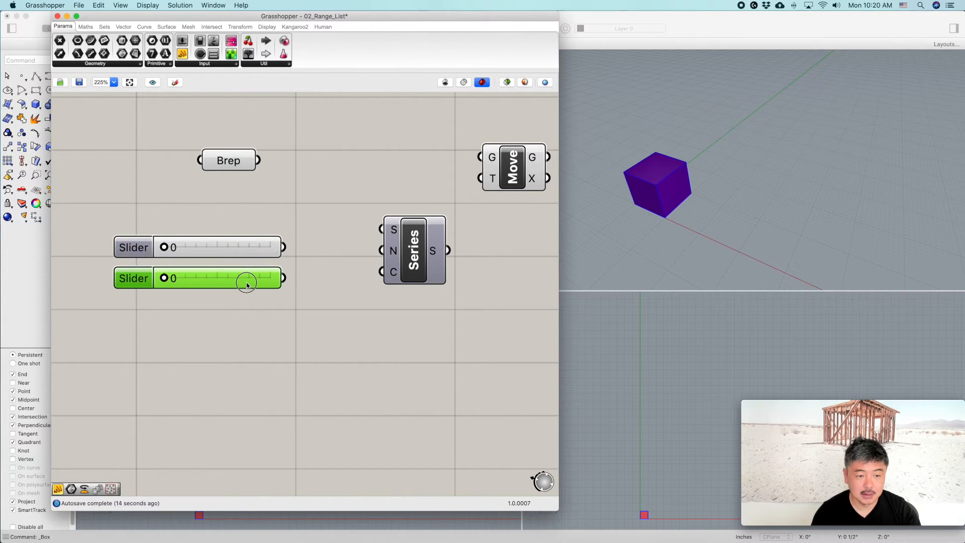
Wire the two sliders into the Series step (N) and count (C) inputs, and the Brep into the Move geometry input
left_click_drag(284, 247, 382, 251)
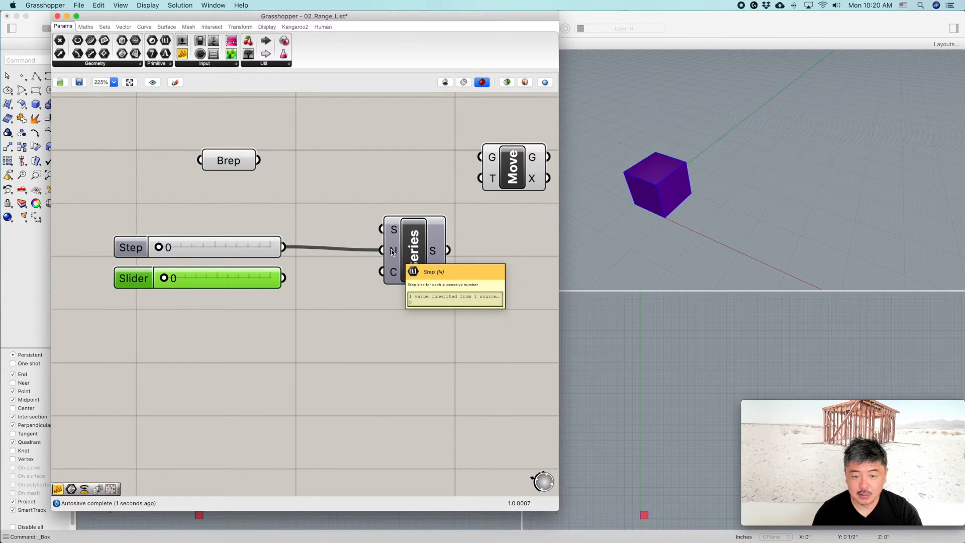
left_click_drag(285, 278, 381, 275)
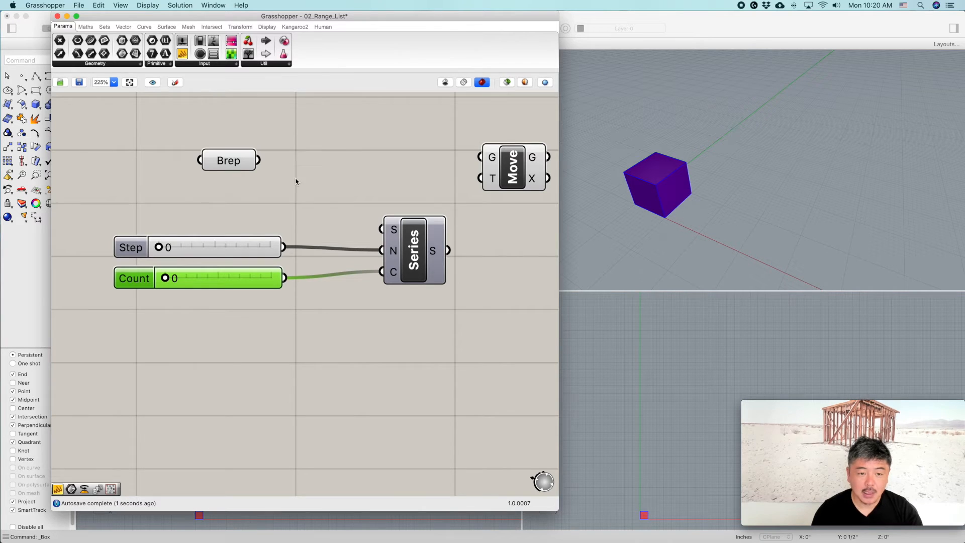
left_click_drag(257, 160, 480, 156)
right_click_drag(460, 220, 390, 221)
scroll(461, 177, "down", 2)
left_click_drag(442, 174, 482, 176)
left_click(411, 142)
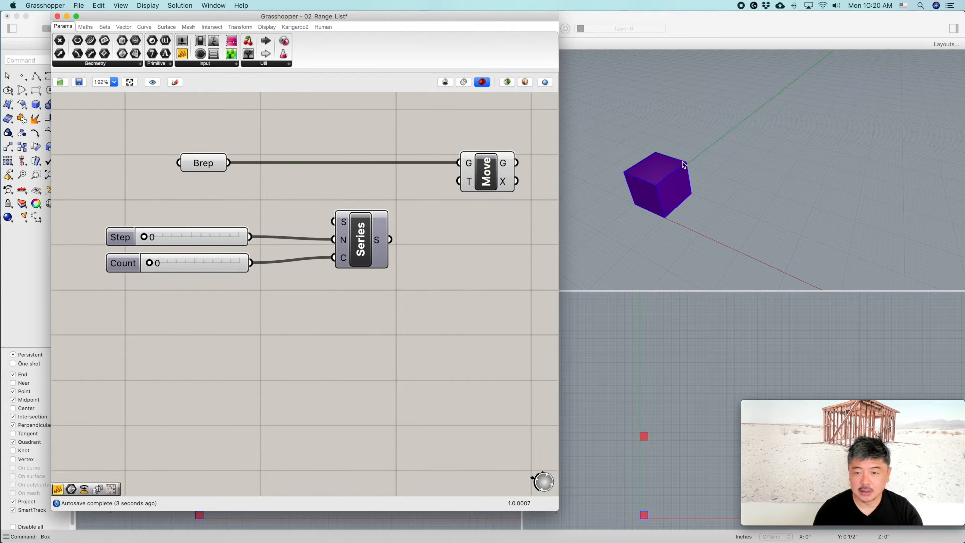
Place a Unit X vector component between Series and Move, shifting Move over to make room
left_click(122, 27)
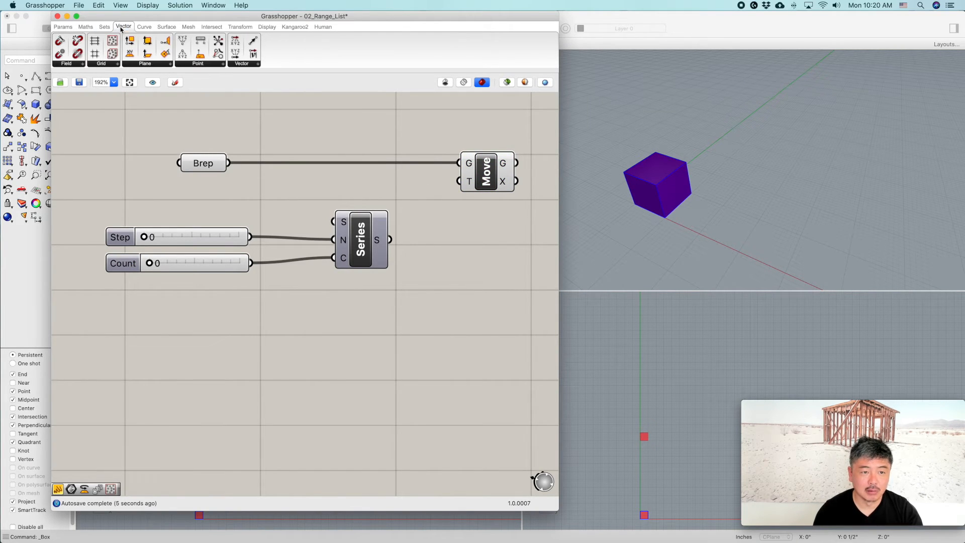
left_click(243, 64)
left_click_drag(284, 123, 445, 242)
left_click_drag(475, 187, 521, 187)
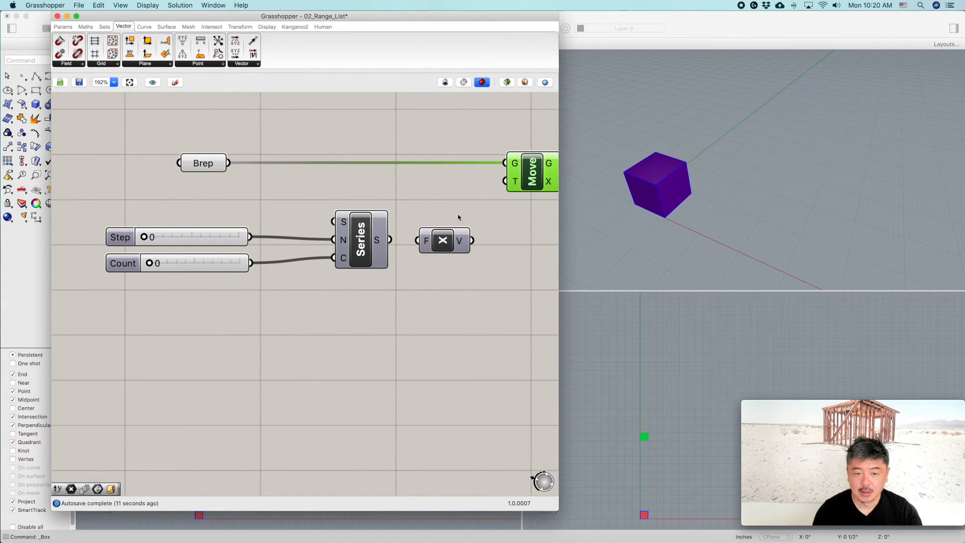
left_click_drag(442, 252, 444, 244)
Set Step to 2 and Count to 3, and wire Series through Unit X into Move's T input
left_click_drag(143, 236, 176, 264)
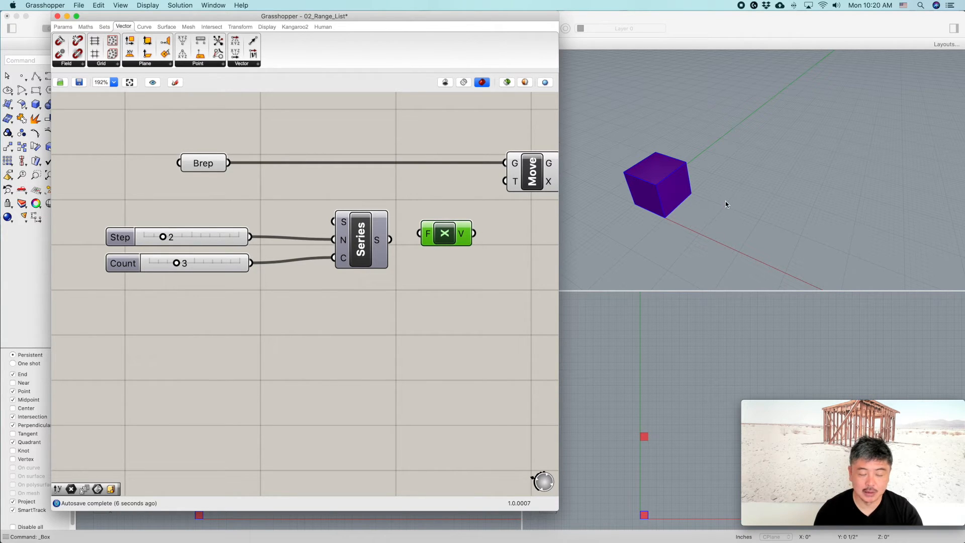
left_click_drag(443, 243, 452, 245)
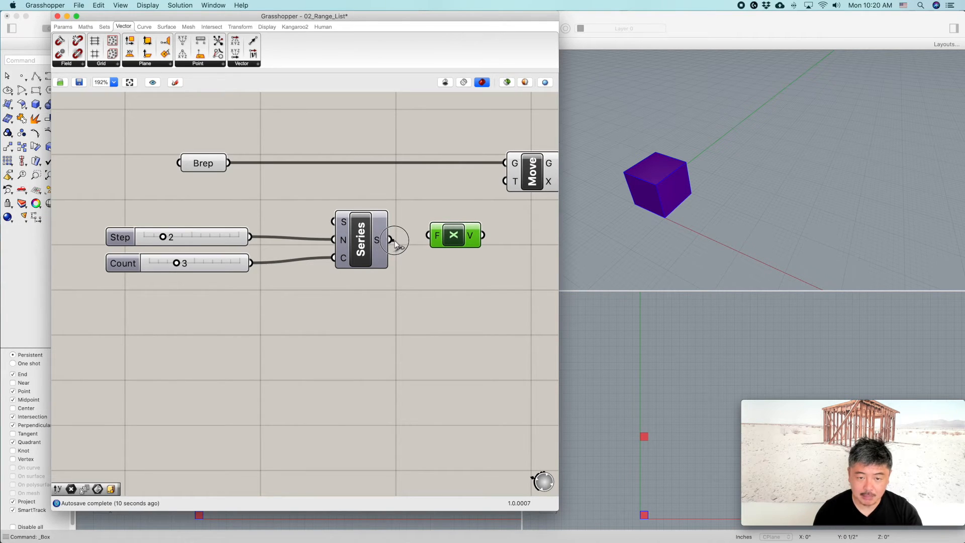
left_click_drag(391, 239, 497, 177)
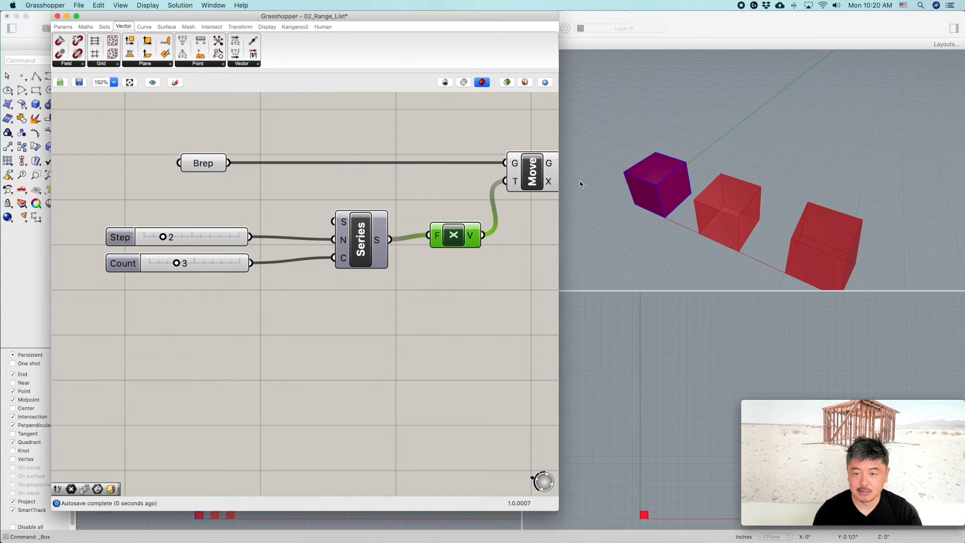
scroll(680, 162, "down", 5)
right_click_drag(667, 177, 667, 181)
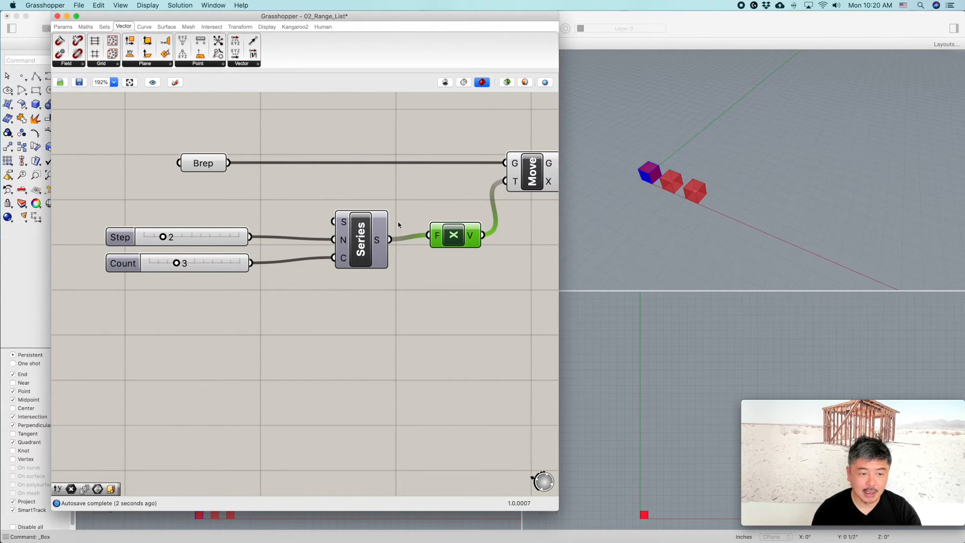
Try different Step and Count slider values, ending with a step of 2 and a count of 6
left_click_drag(163, 241, 185, 272)
mouse_move(636, 206)
right_mouse_down()
mouse_move(610, 167)
mouse_move(634, 199)
right_mouse_up()
mouse_move(191, 269)
left_mouse_down()
mouse_move(208, 264)
mouse_move(173, 264)
mouse_move(224, 264)
mouse_move(202, 269)
left_mouse_up()
mouse_move(164, 238)
left_mouse_down()
mouse_move(198, 239)
mouse_move(162, 238)
left_mouse_up()
mouse_move(200, 267)
left_mouse_down()
mouse_move(206, 262)
mouse_move(194, 263)
left_mouse_up()
left_click(261, 318)
Add a second Move component after the first and feed it the first Move's geometry output
scroll(267, 305, "down", 2)
scroll(266, 305, "down", 4)
right_click_drag(236, 341, 459, 296)
scroll(377, 273, "down", 1)
scroll(445, 291, "down", 1)
scroll(470, 280, "down", 1)
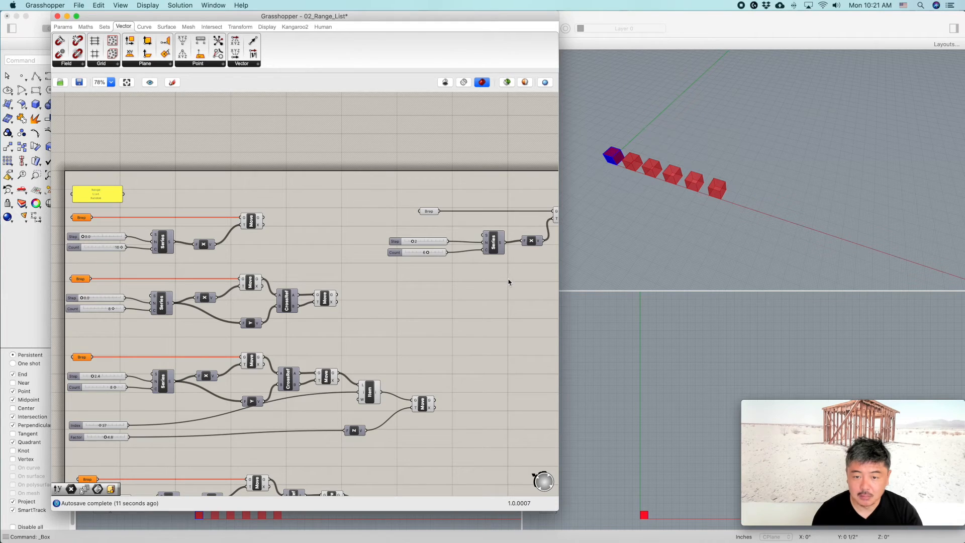
right_click_drag(411, 304, 303, 316)
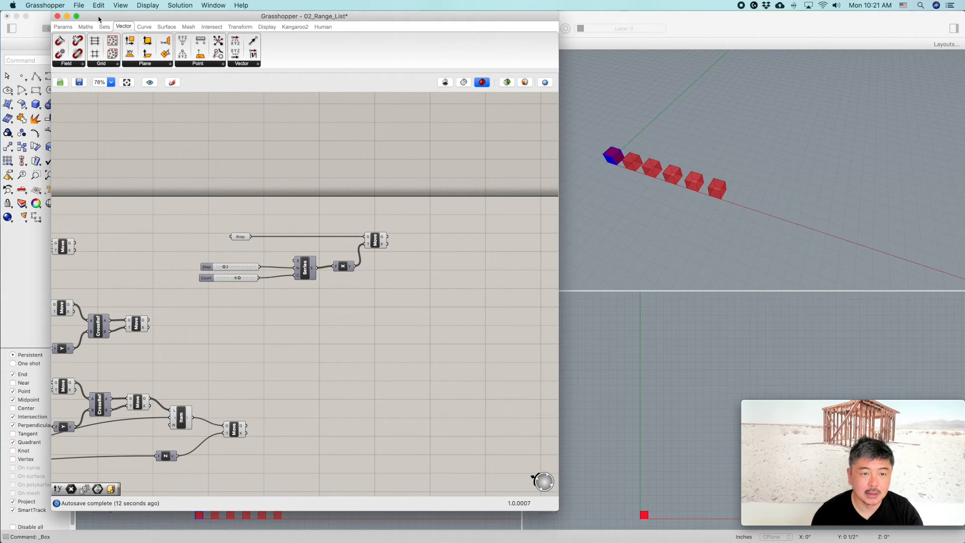
left_click(239, 26)
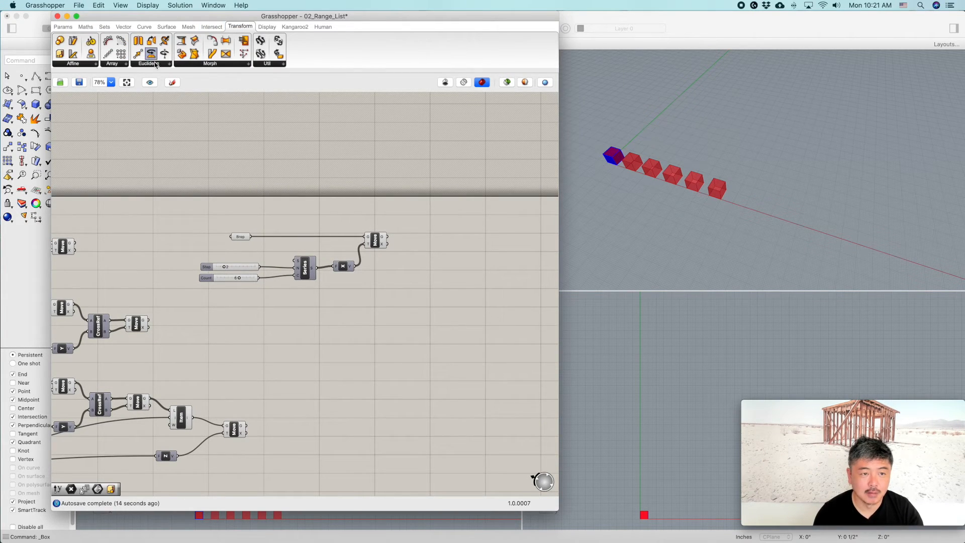
left_click(156, 64)
left_click_drag(151, 94, 449, 255)
left_click_drag(390, 243, 442, 251)
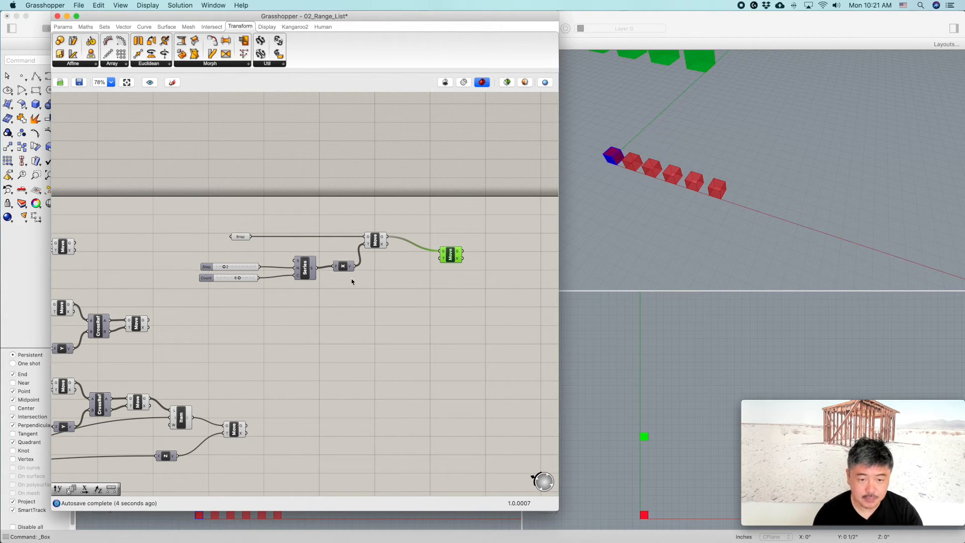
Place a Unit Y vector component below the first Move component
left_click(104, 28)
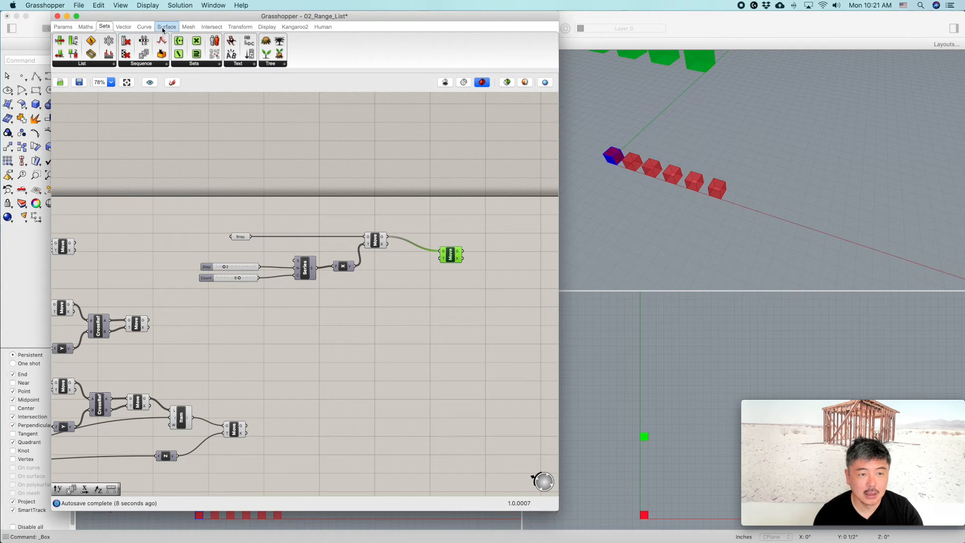
left_click(160, 266)
right_click_drag(158, 264, 287, 224)
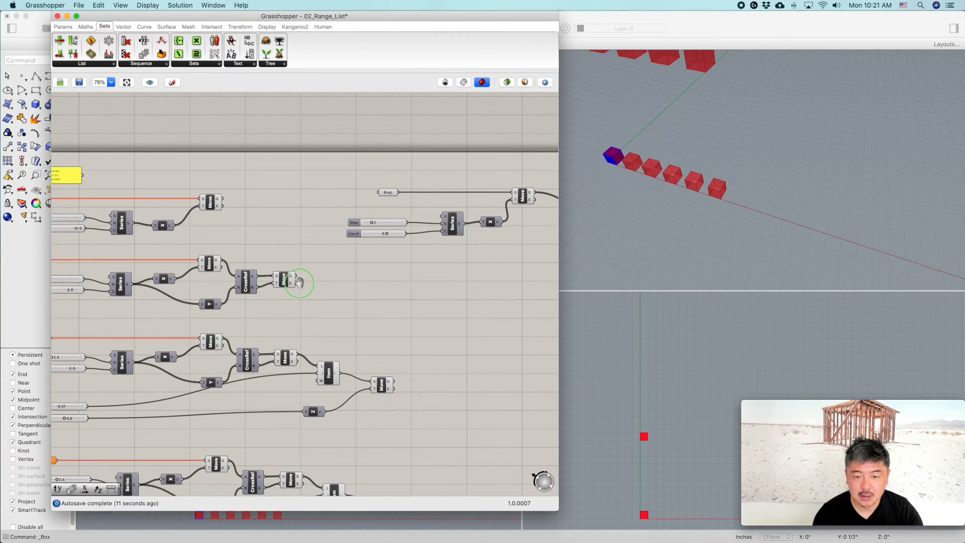
right_click_drag(300, 278, 263, 285)
left_click(125, 29)
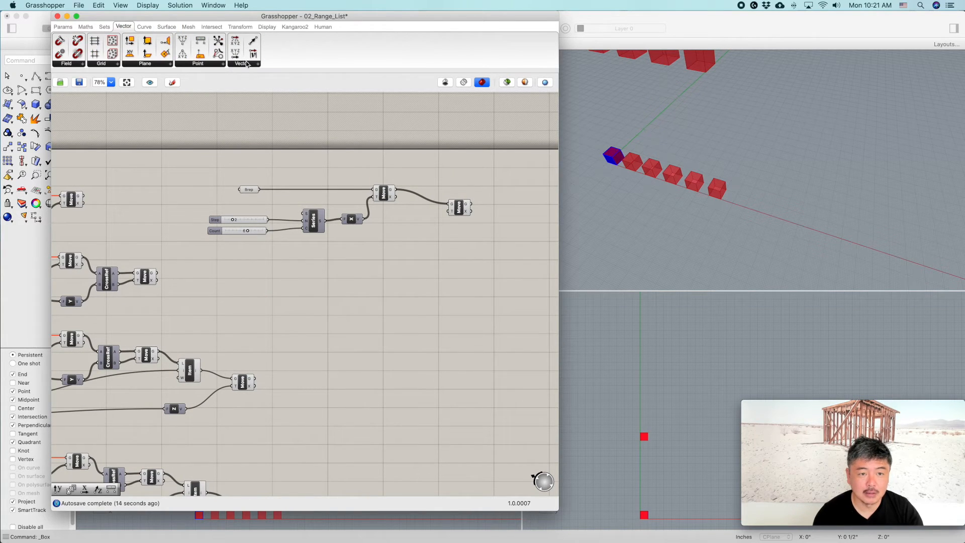
left_click(245, 64)
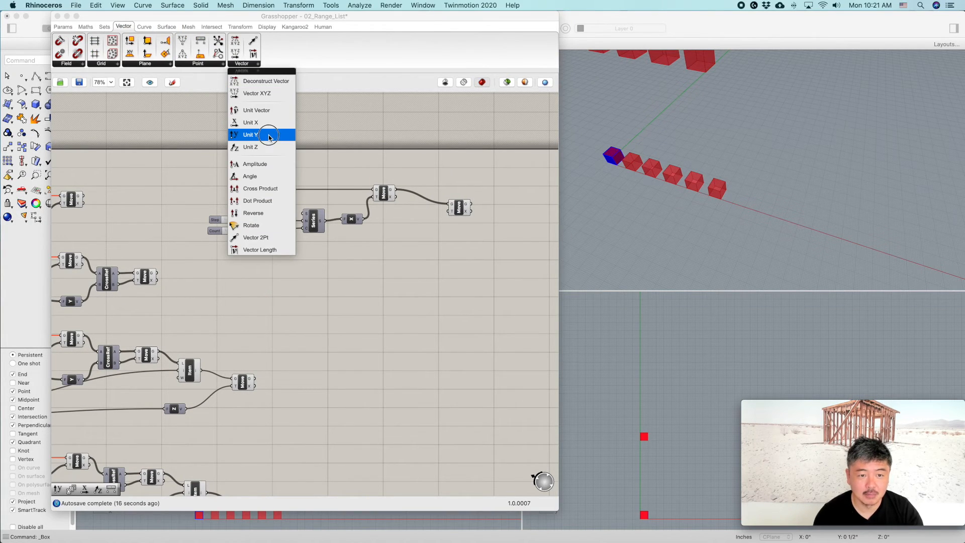
left_click(251, 134)
left_click(402, 220)
left_click_drag(406, 217, 395, 239)
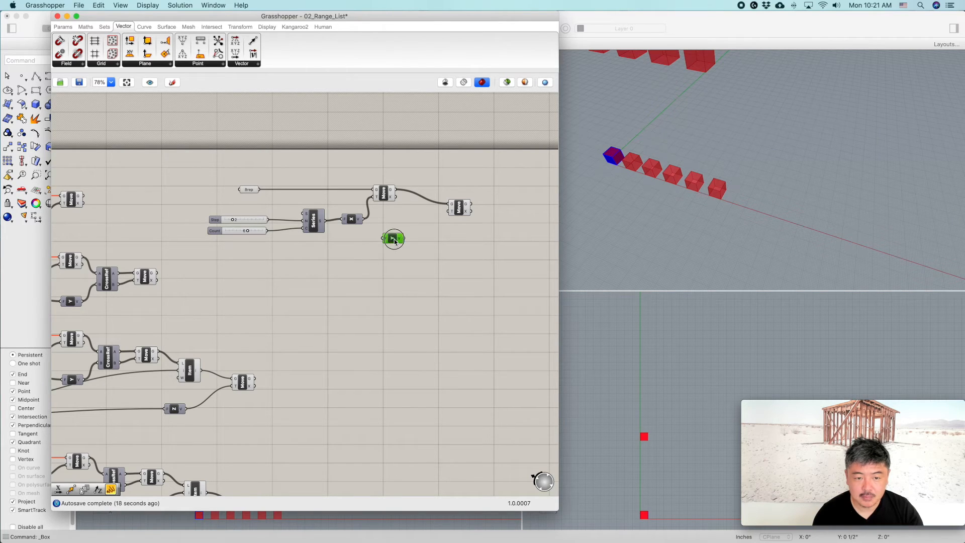
Wire the Series output through Unit Y into the second Move's T input and space the components out
mouse_move(325, 221)
left_mouse_down()
mouse_move(381, 241)
mouse_move(461, 207)
mouse_move(431, 206)
mouse_move(441, 207)
left_mouse_up()
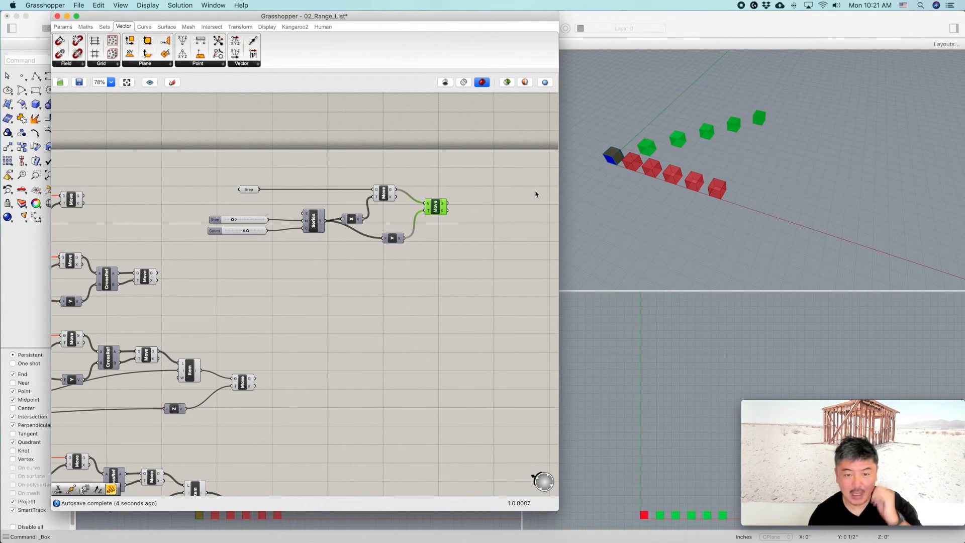
mouse_move(668, 169)
right_mouse_down()
mouse_move(709, 159)
mouse_move(710, 186)
mouse_move(662, 186)
right_mouse_up()
scroll(660, 193, "up", 5)
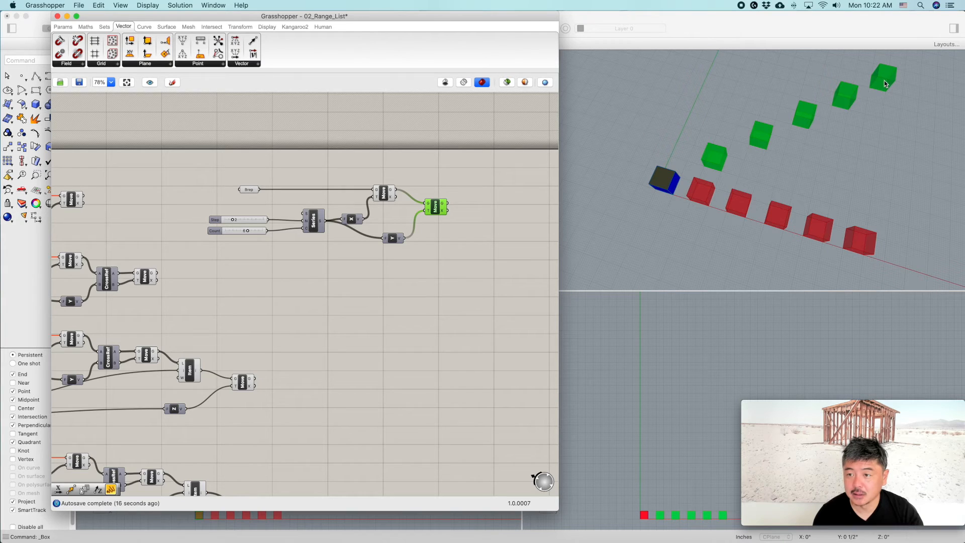
right_click_drag(884, 83, 817, 163)
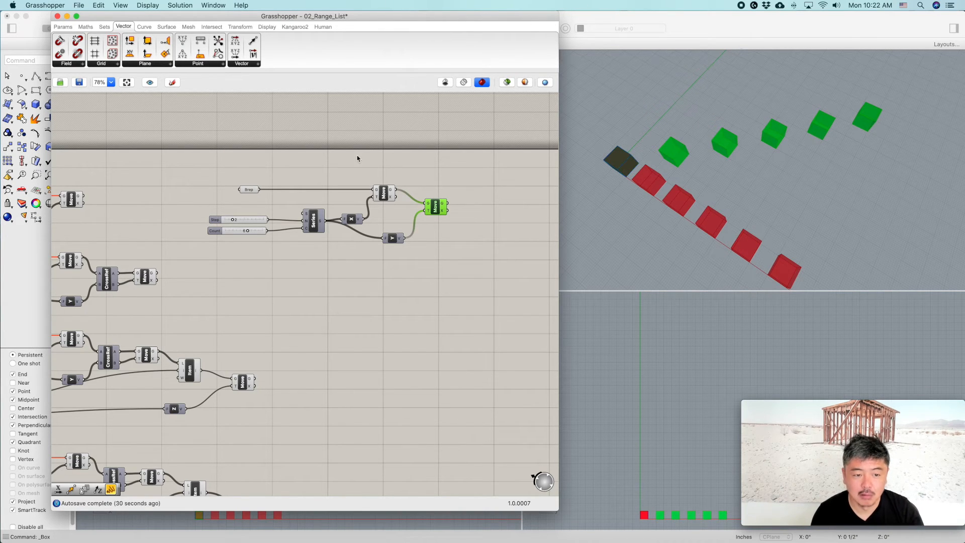
left_click_drag(435, 208, 450, 208)
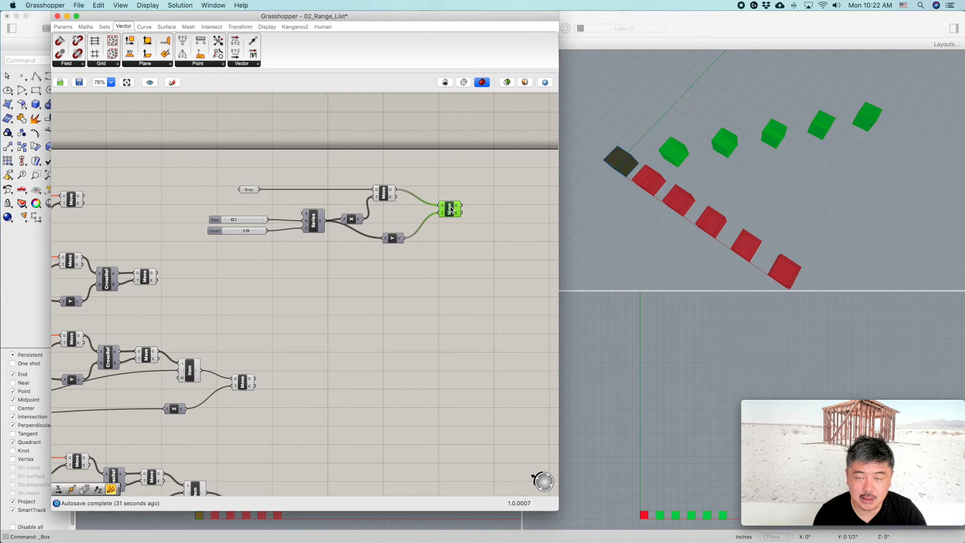
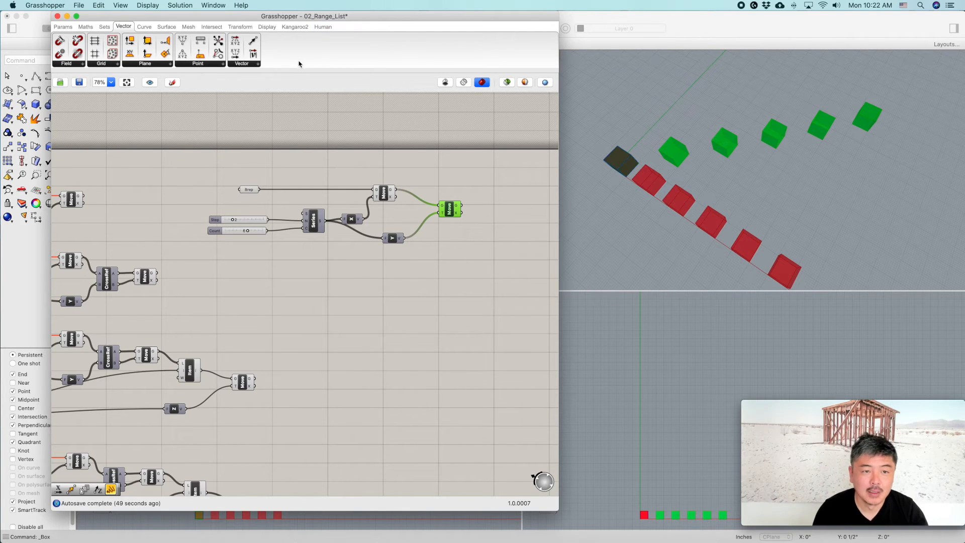
Find the Cross Reference list component and place it below the second Move component
left_click(209, 65)
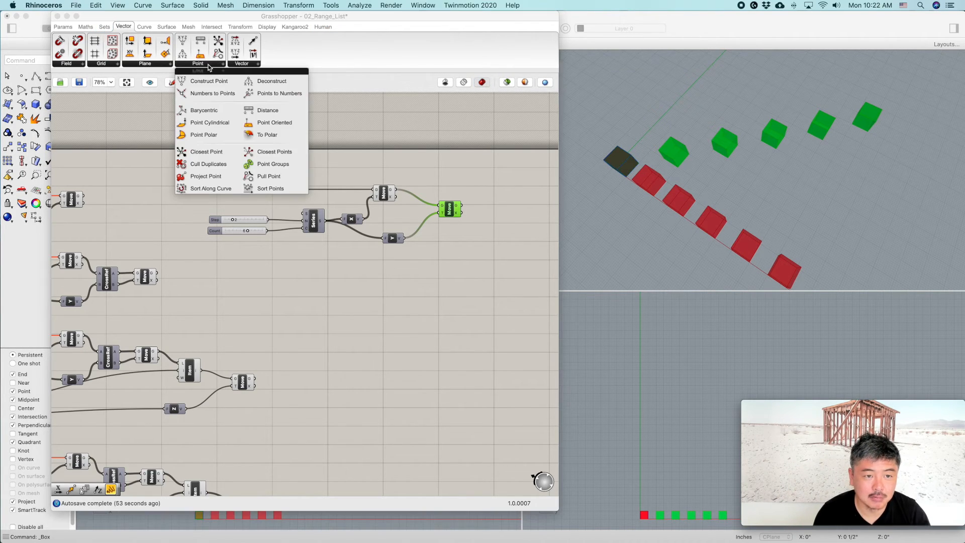
left_click(105, 26)
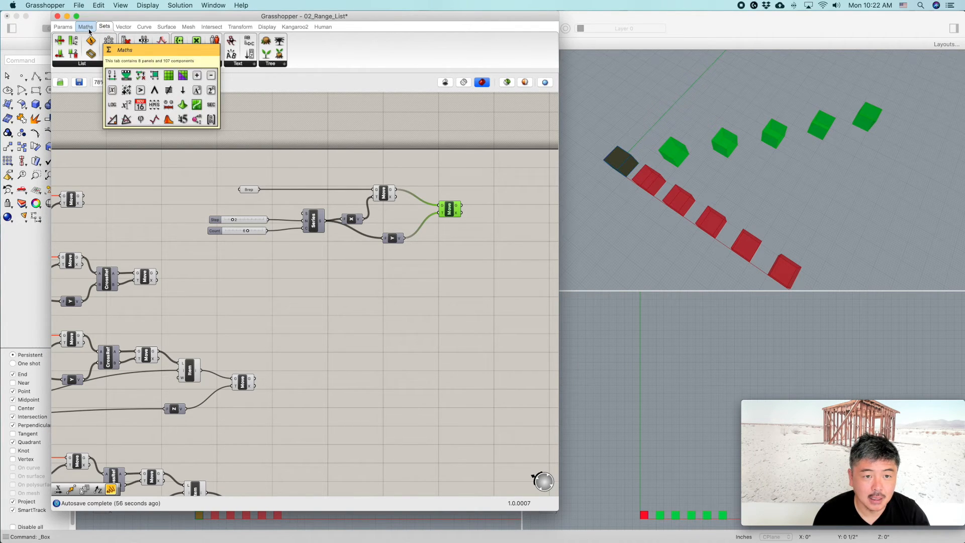
left_click(267, 65)
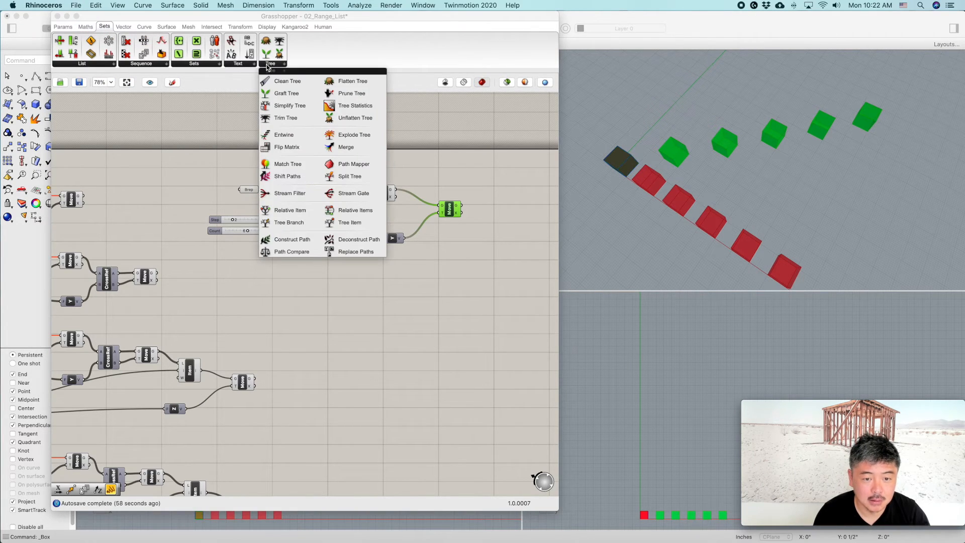
left_click(200, 64)
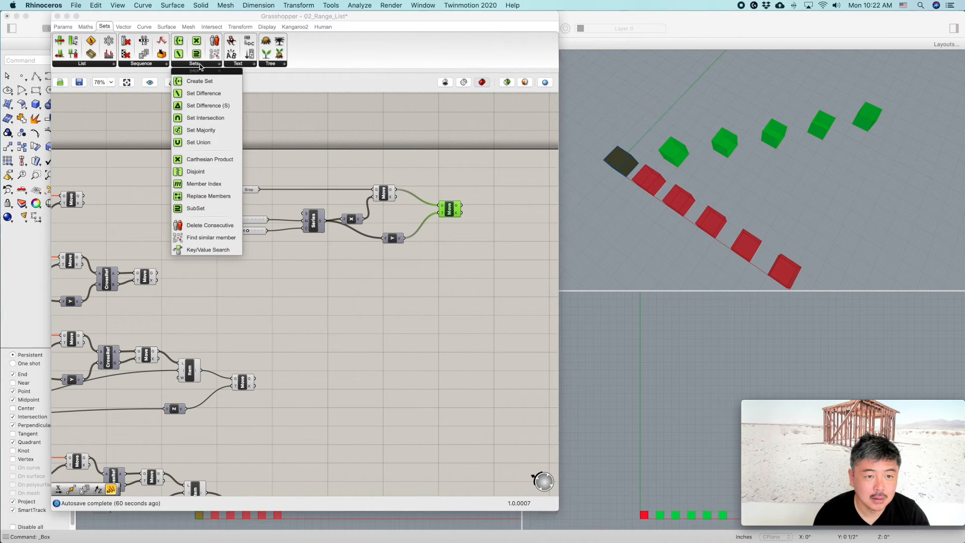
left_click(126, 64)
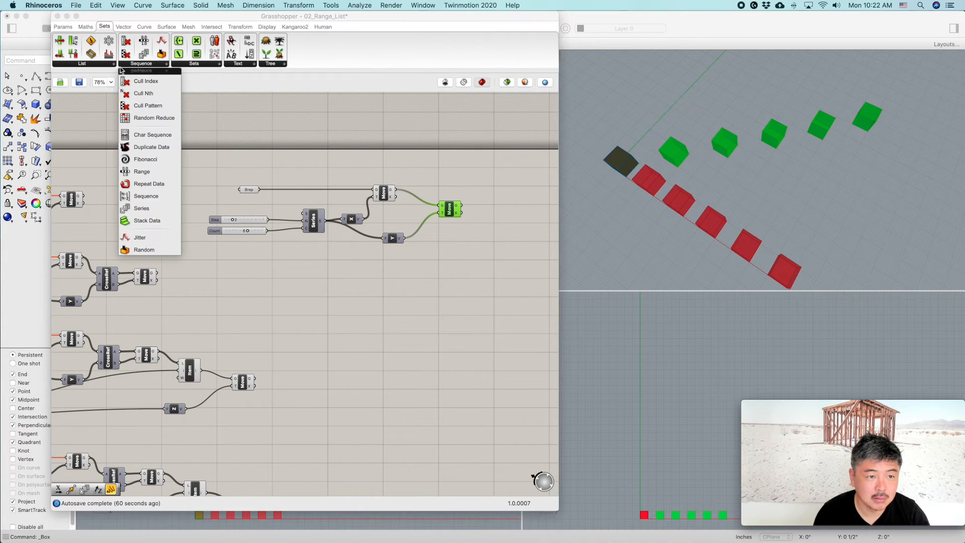
left_click(109, 66)
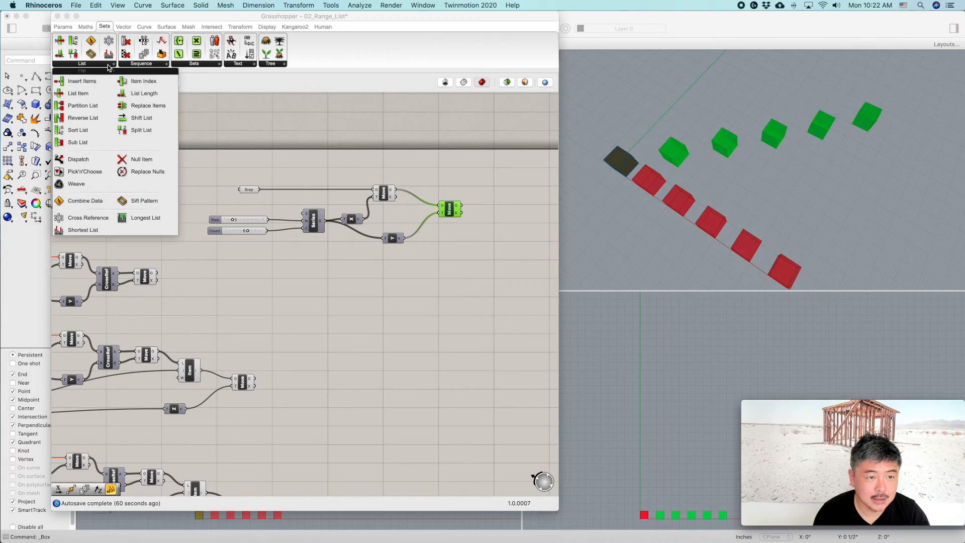
left_click(85, 219)
left_click(447, 261)
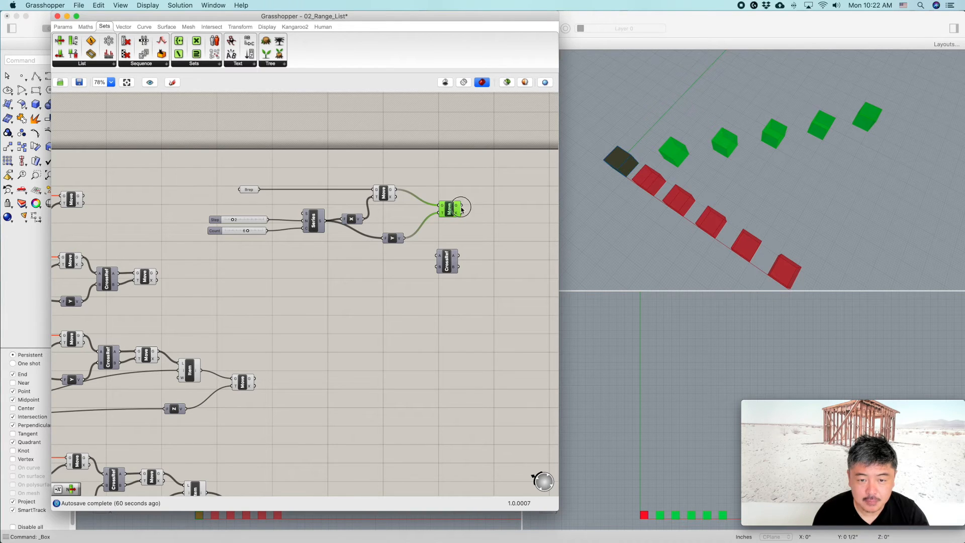
Insert Cross Reference before the second Move, routing the first Move's geometry and the Unit Y vector through it
left_click_drag(455, 210, 486, 206)
left_click_drag(448, 260, 435, 215)
mouse_move(395, 192)
left_mouse_down()
mouse_move(426, 213)
mouse_move(423, 226)
mouse_move(459, 204)
mouse_move(472, 208)
left_mouse_up()
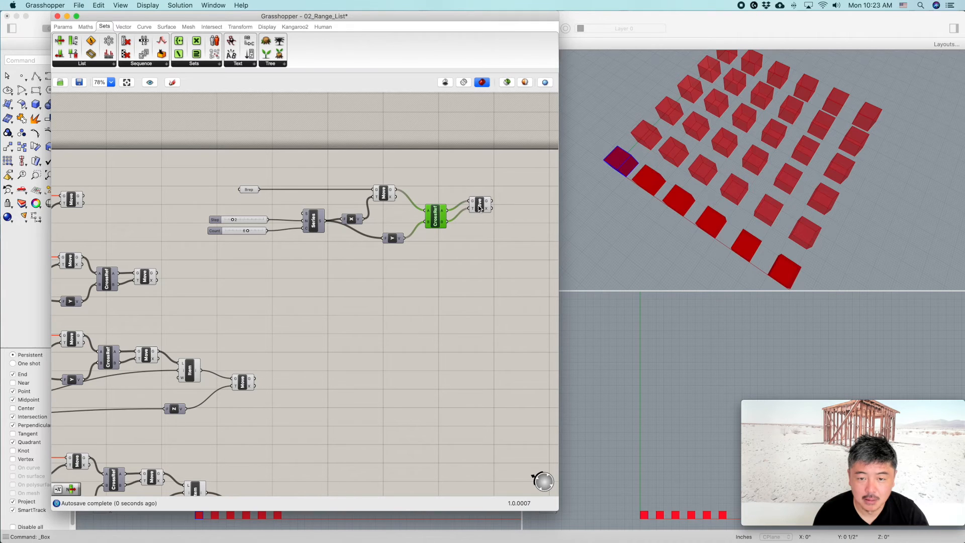
left_click(478, 207)
scroll(438, 214, "up", 1)
scroll(440, 215, "up", 2)
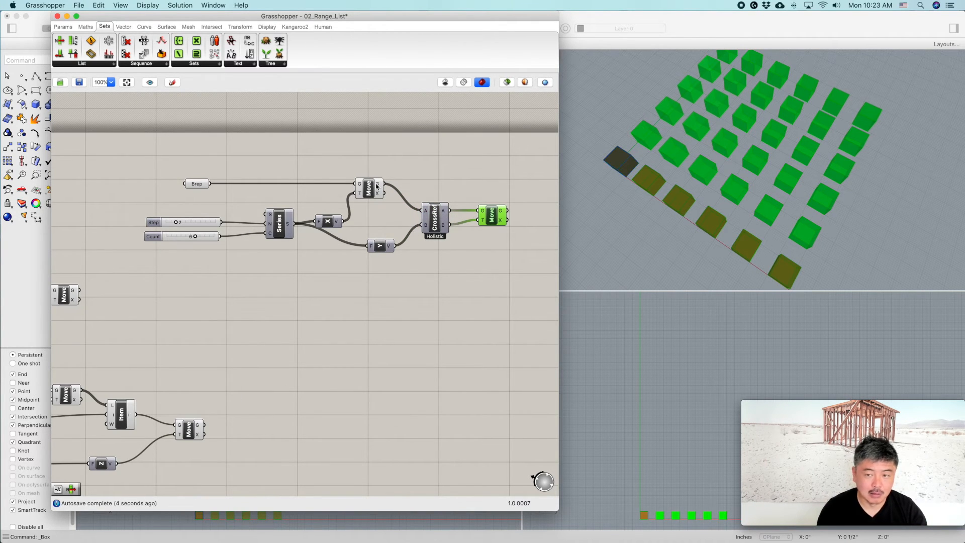
mouse_move(376, 187)
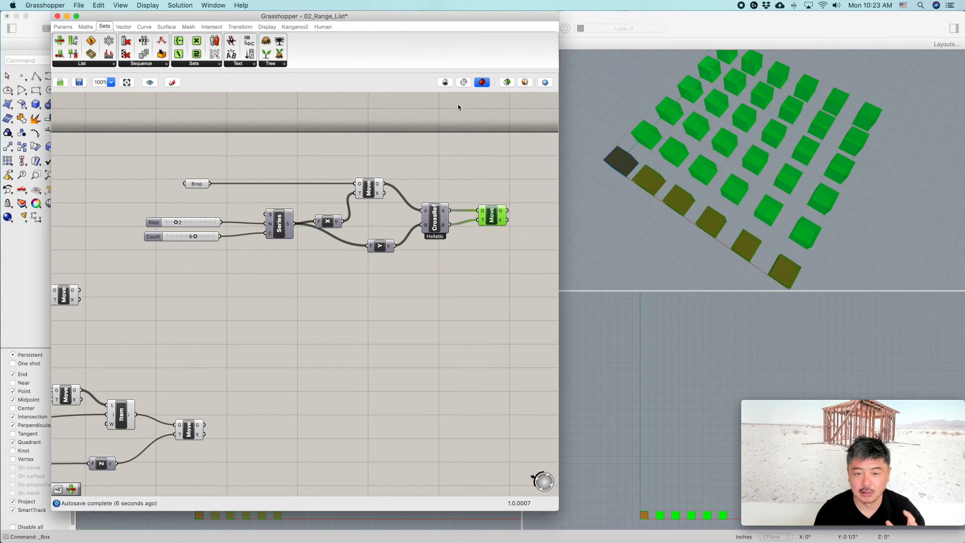
left_click(451, 161)
scroll(451, 172, "down", 2)
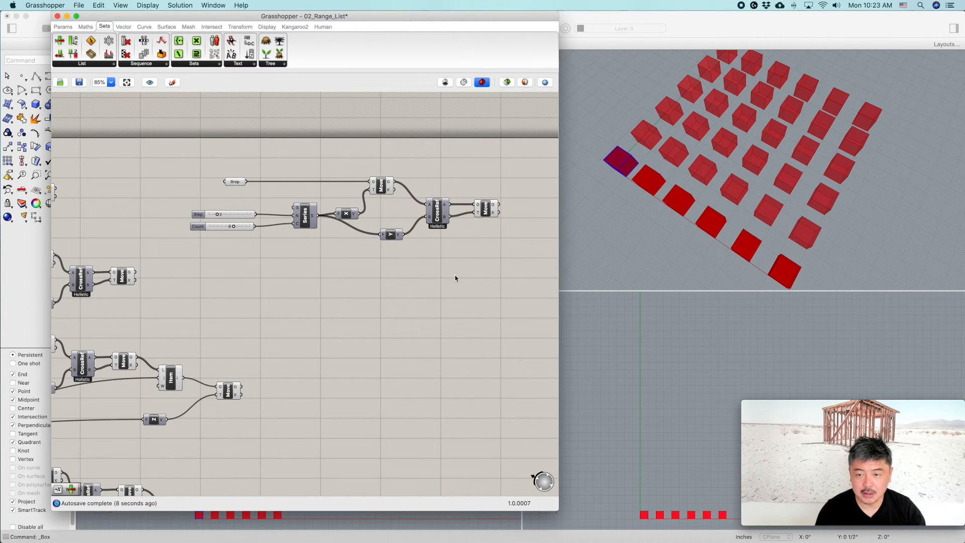
scroll(454, 278, "down", 2)
right_click_drag(455, 278, 474, 206)
scroll(480, 200, "down", 1)
right_click_drag(402, 272, 320, 342)
scroll(445, 209, "up", 2)
scroll(403, 300, "down", 4)
scroll(404, 300, "up", 3)
scroll(422, 221, "up", 1)
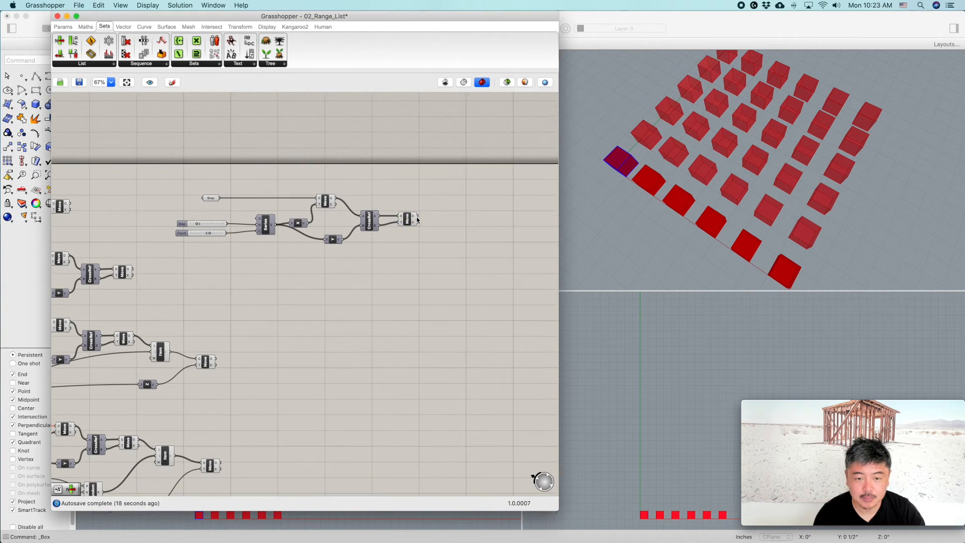
Test the grid by changing the Count slider to 5 and back to 6, orbiting the boxes in perspective
scroll(368, 203, "up", 1)
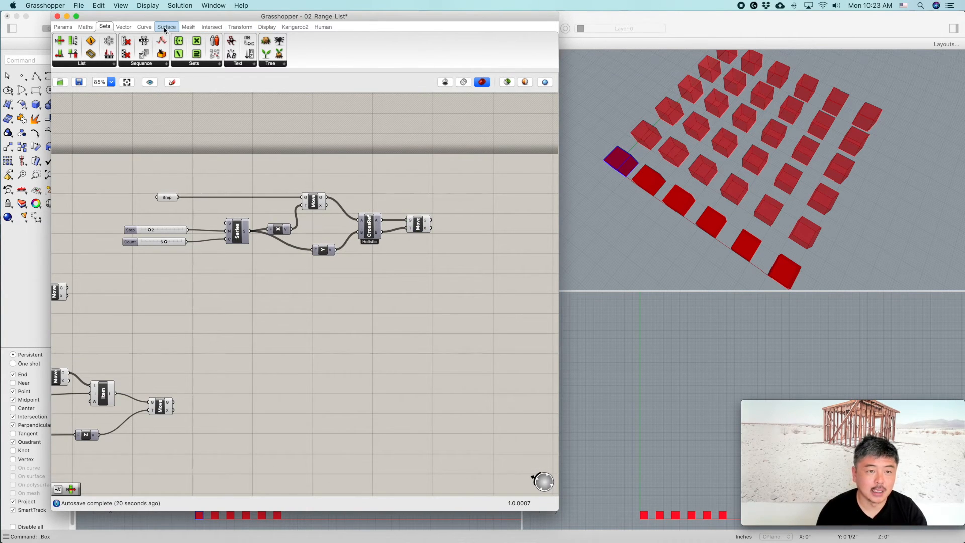
mouse_move(149, 231)
left_mouse_down()
mouse_move(165, 232)
mouse_move(129, 233)
mouse_move(179, 245)
mouse_move(162, 244)
left_mouse_up()
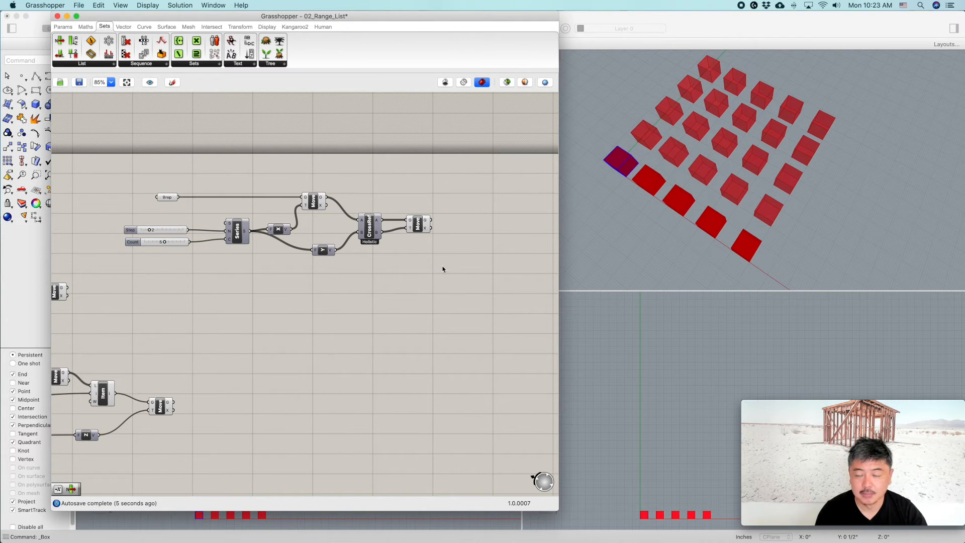
mouse_move(817, 157)
right_mouse_down()
mouse_move(821, 141)
mouse_move(825, 161)
mouse_move(819, 153)
right_mouse_up()
left_click_drag(166, 247, 170, 245)
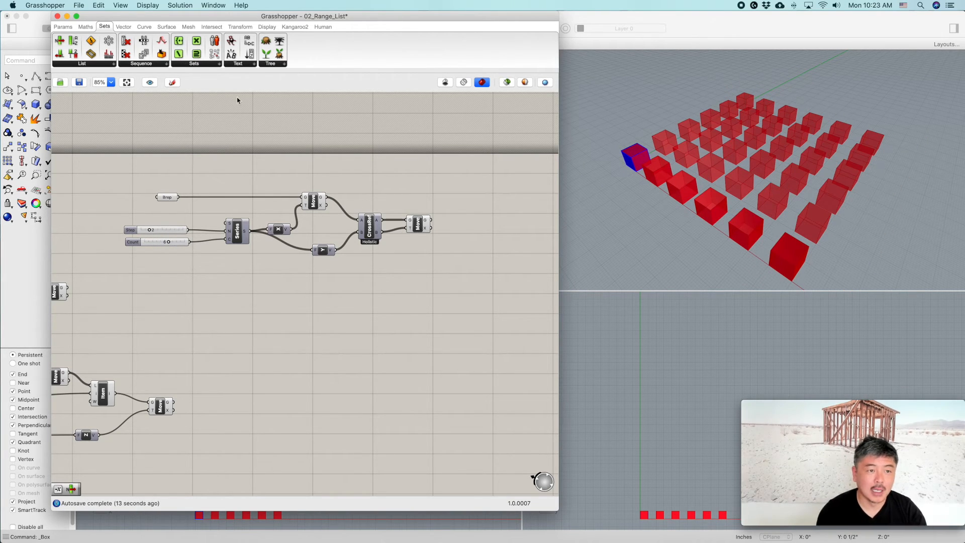
Add a Panel above the second Move, feed it that Move's geometry output, and enlarge it
left_click(62, 27)
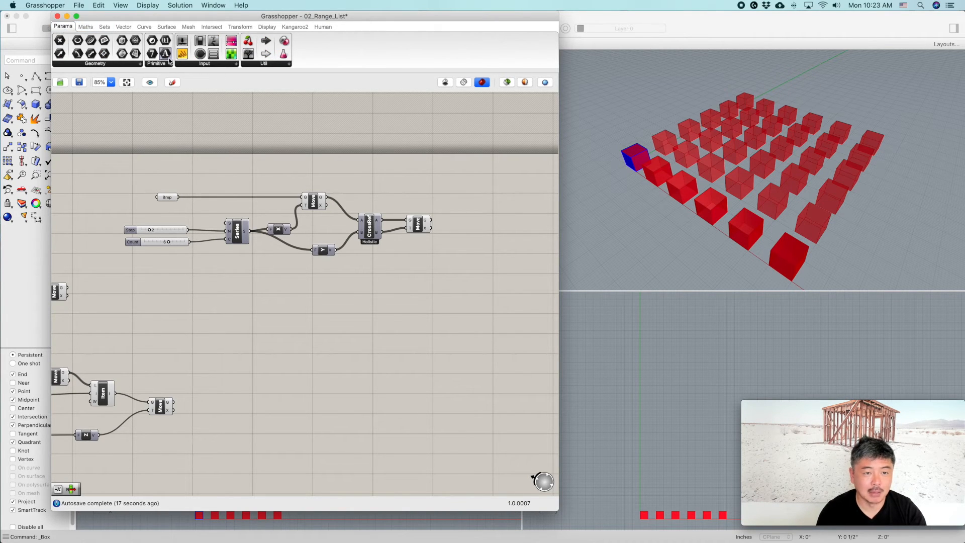
left_click(187, 64)
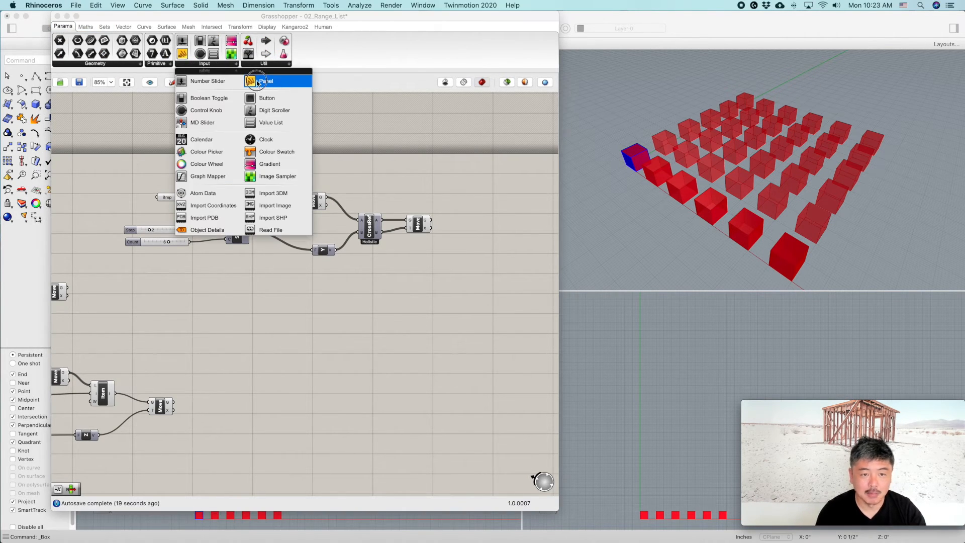
left_click(278, 86)
left_click(503, 171)
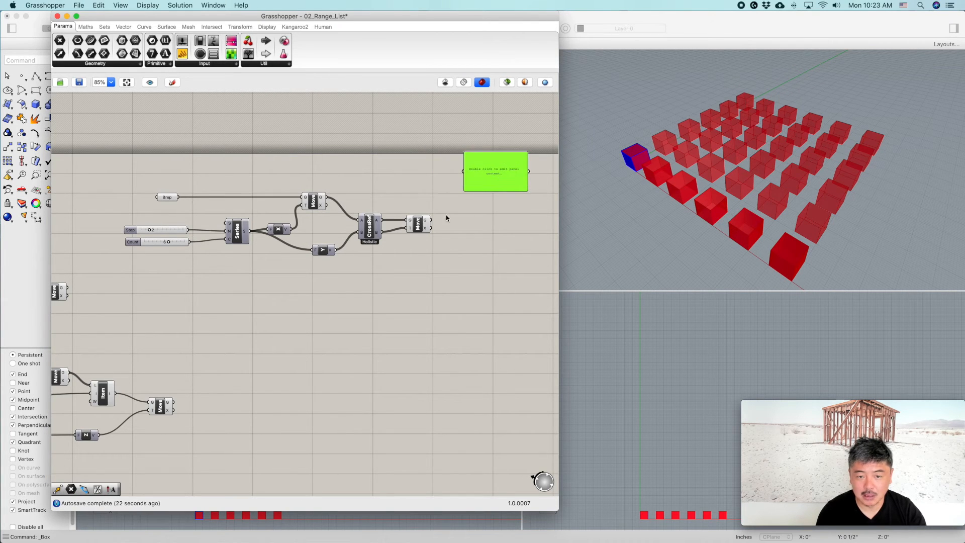
left_click_drag(431, 221, 460, 174)
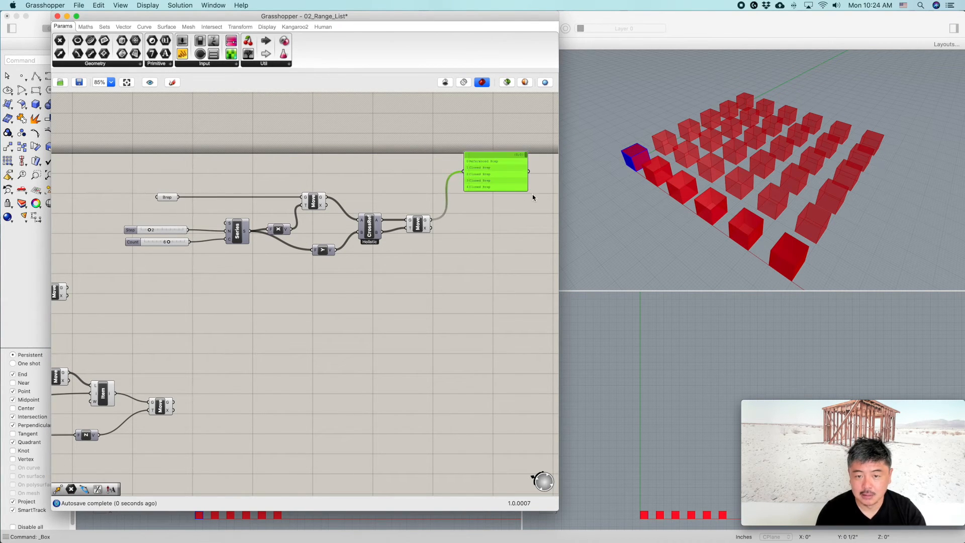
left_click_drag(527, 191, 544, 211)
Examine the item list in the Panel and the second Move's geometry output against the box grid
scroll(500, 177, "up", 2)
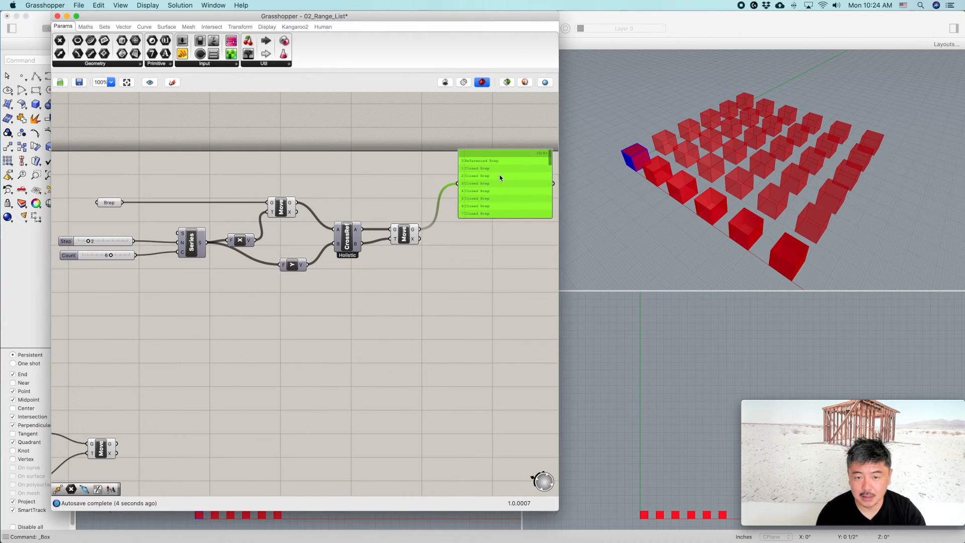
scroll(500, 176, "down", 3)
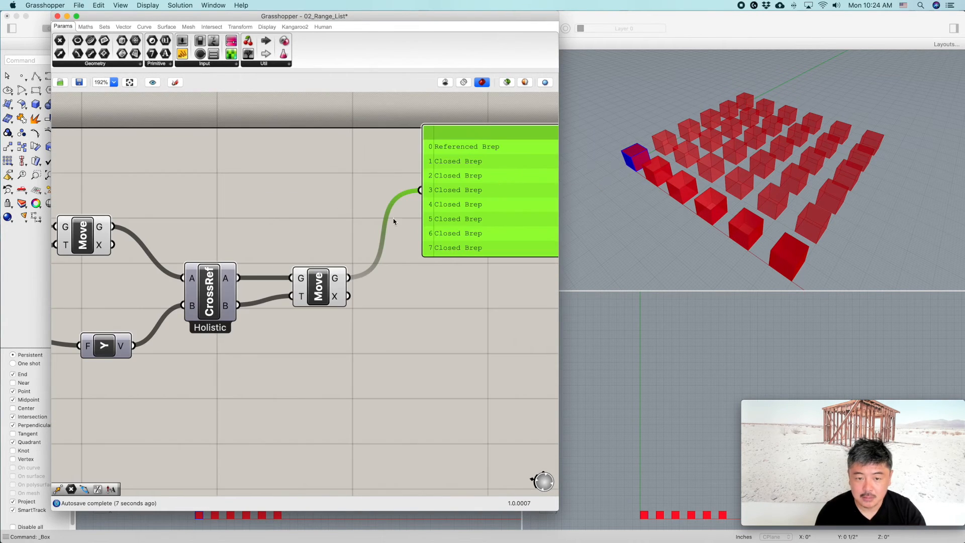
mouse_move(341, 282)
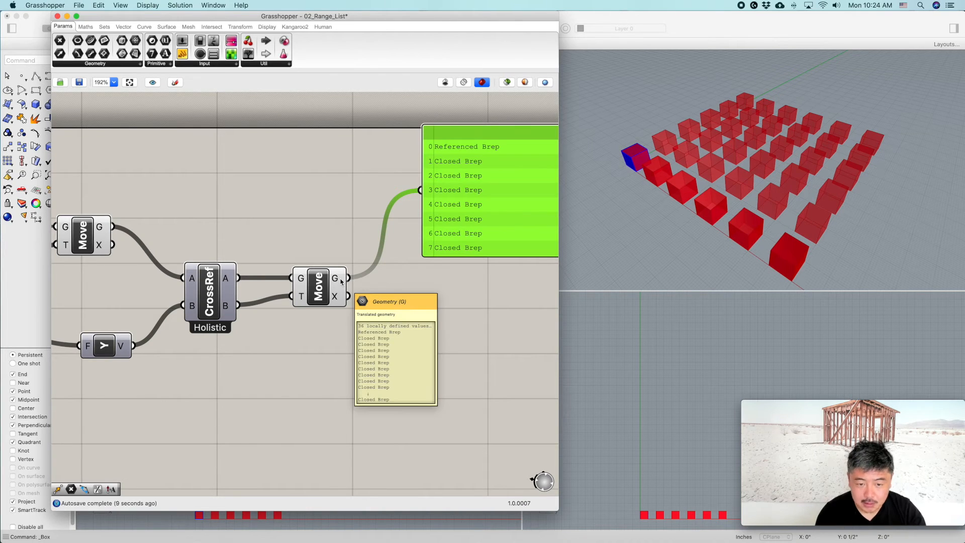
left_click(308, 315)
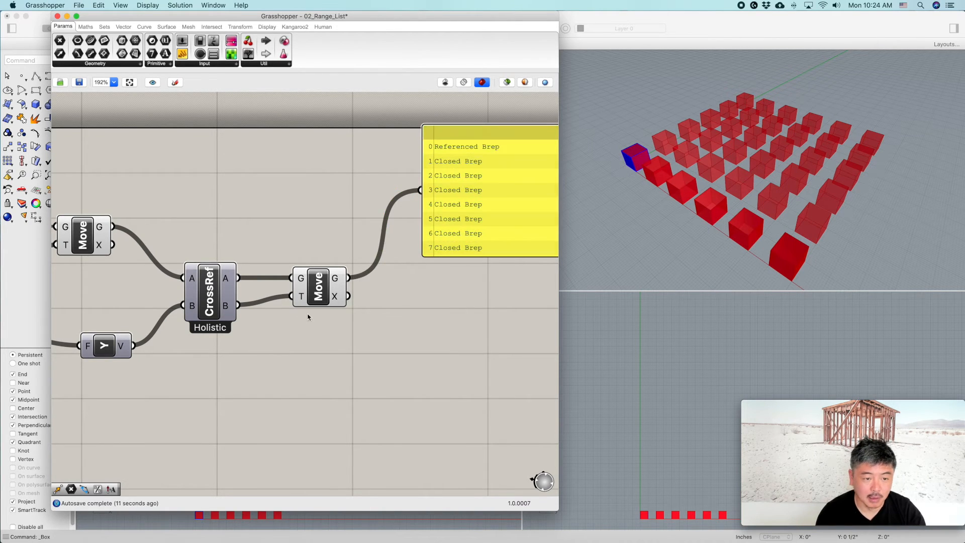
scroll(307, 315, "down", 1)
right_click_drag(197, 343, 316, 313)
scroll(317, 314, "down", 6)
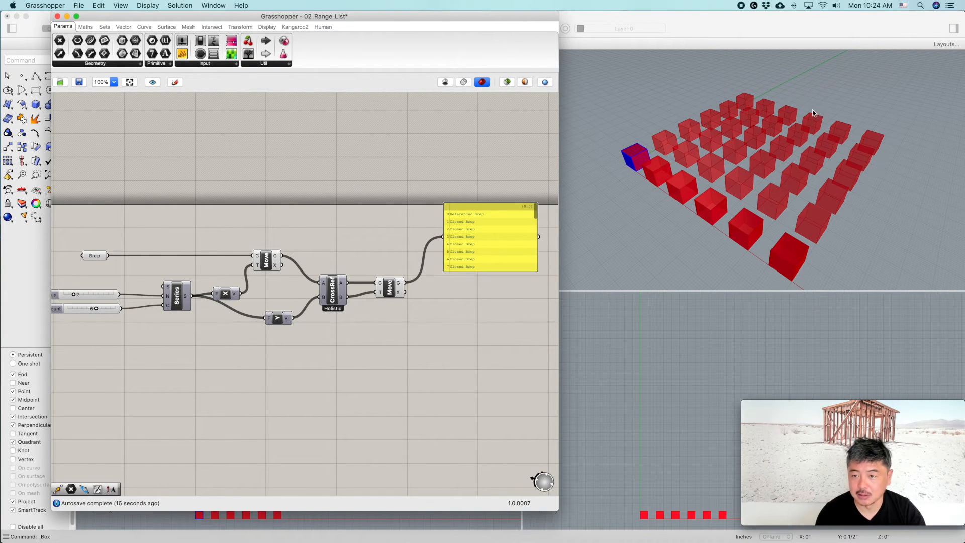
right_click_drag(462, 340, 427, 323)
scroll(445, 331, "down", 2)
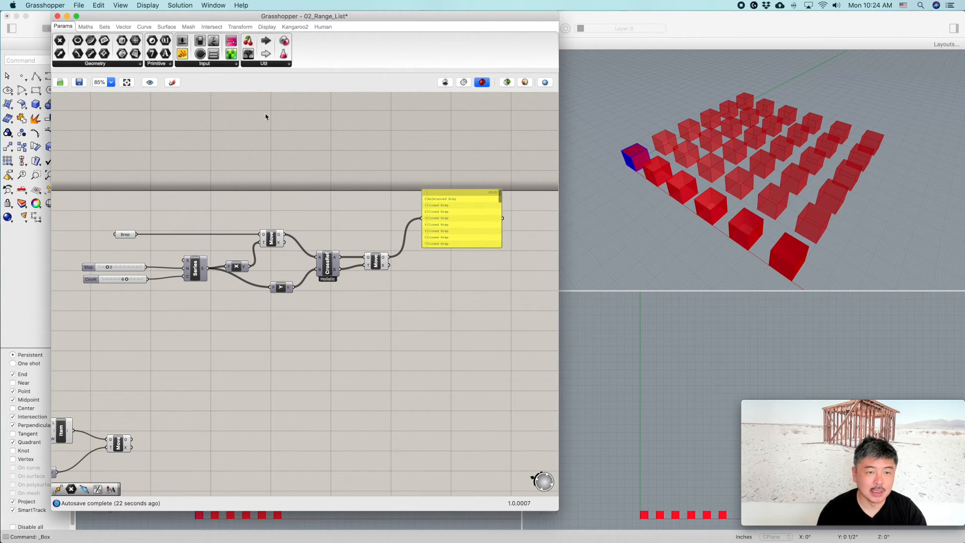
Place a List Item component below the Panel
left_click(85, 26)
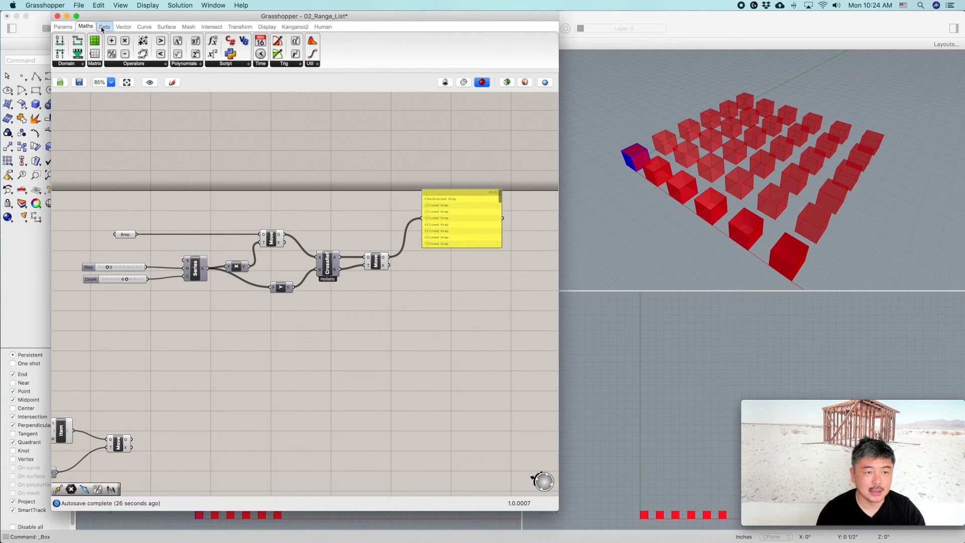
left_click(104, 27)
left_click(90, 65)
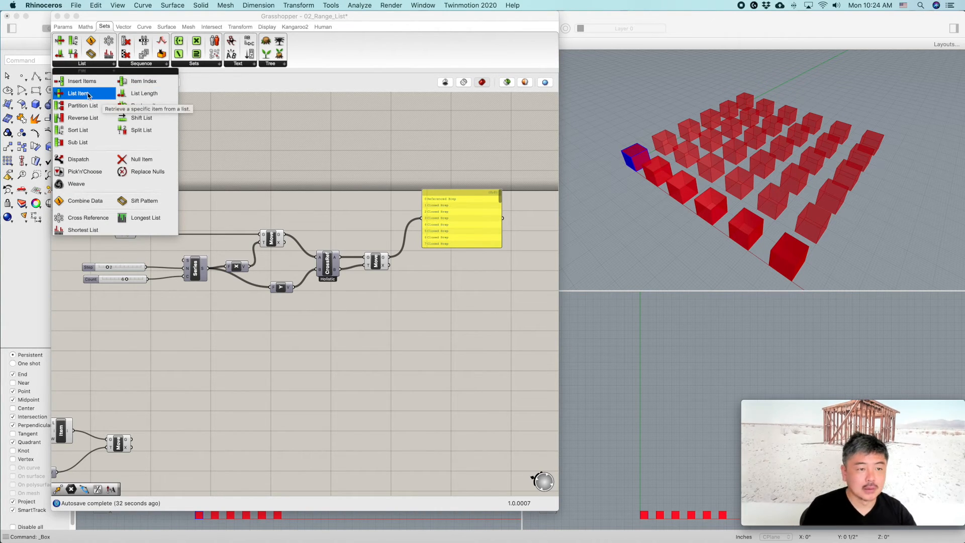
left_click(87, 95)
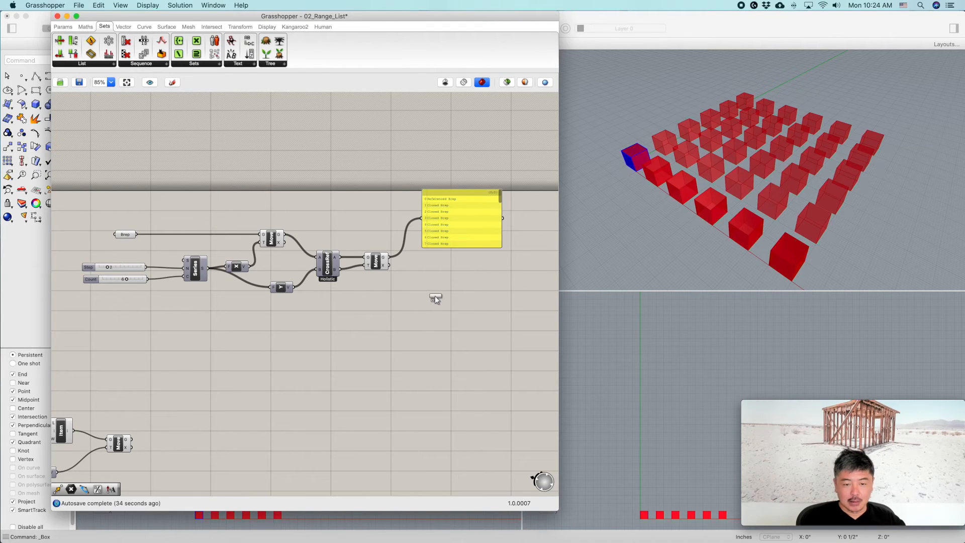
left_click(436, 298)
left_click_drag(436, 302, 426, 290)
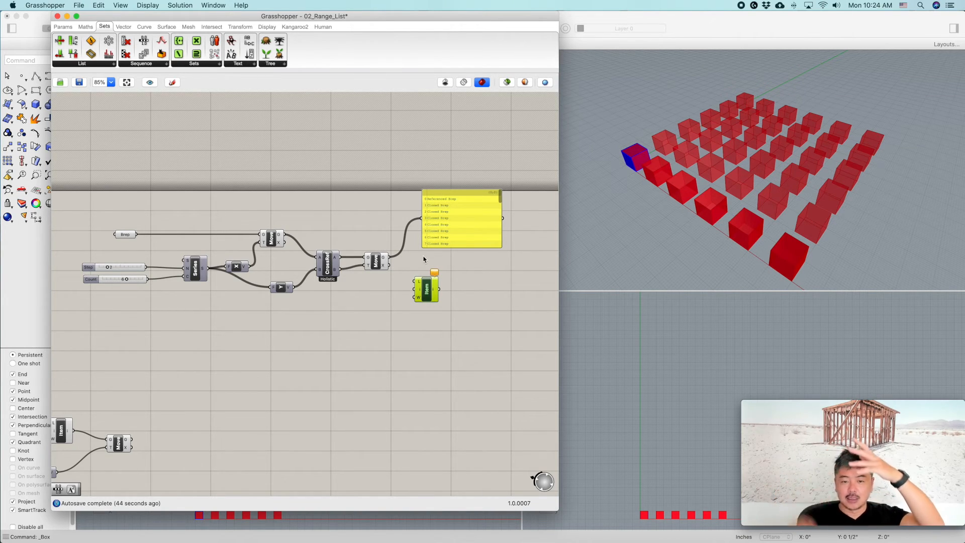
Wire the second Move's geometry output into List Item's L input and position List Item beside the Move
scroll(457, 239, "up", 3)
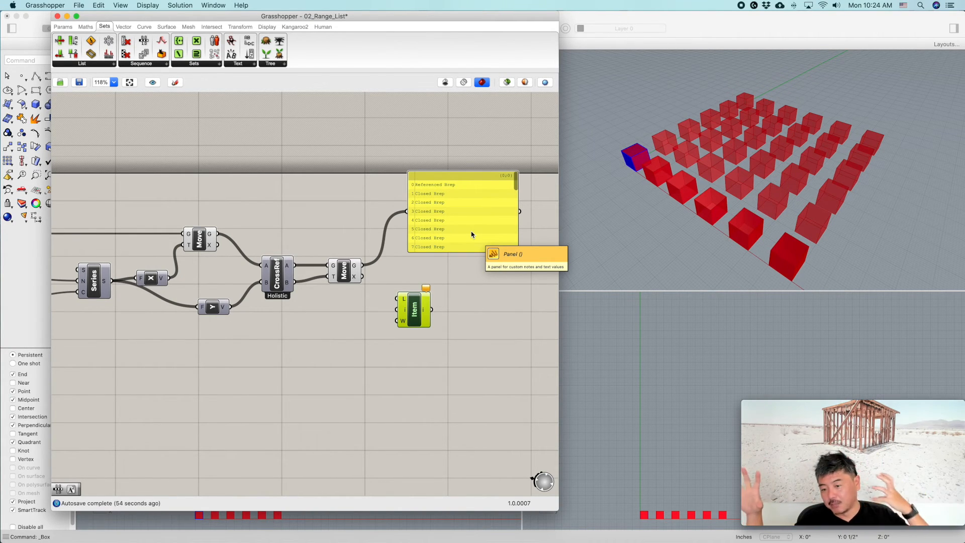
left_click(478, 304)
left_click_drag(419, 314, 429, 315)
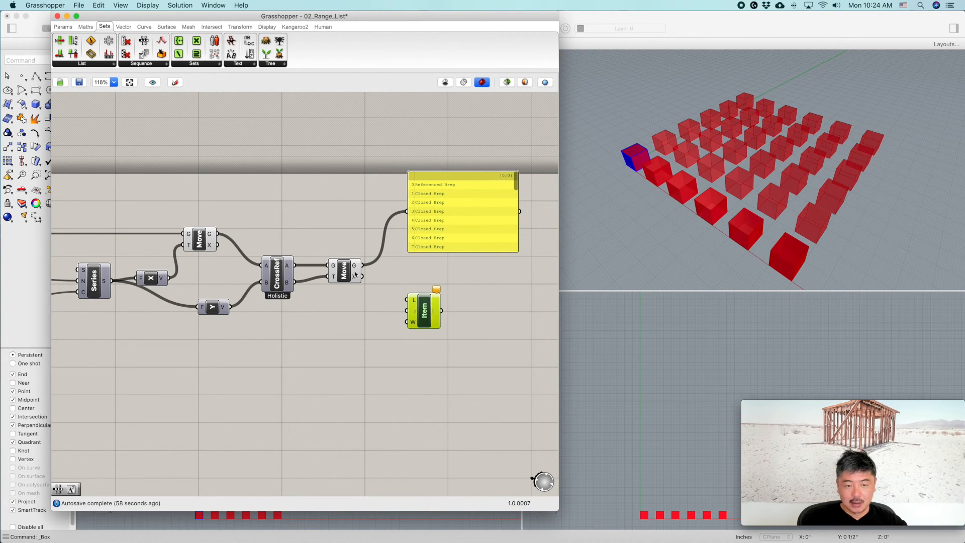
left_click_drag(362, 265, 417, 309)
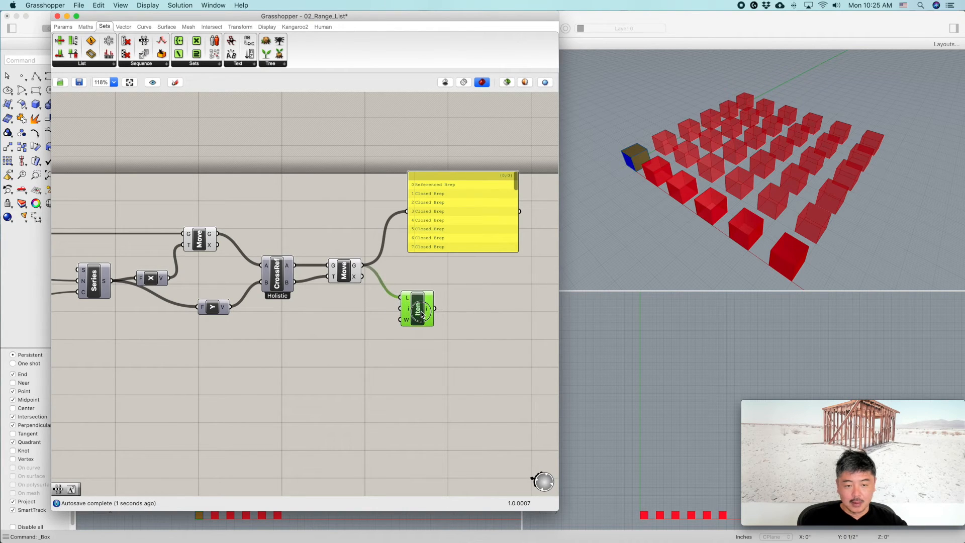
left_click(355, 351)
scroll(338, 362, "down", 2)
right_click_drag(339, 362, 411, 353)
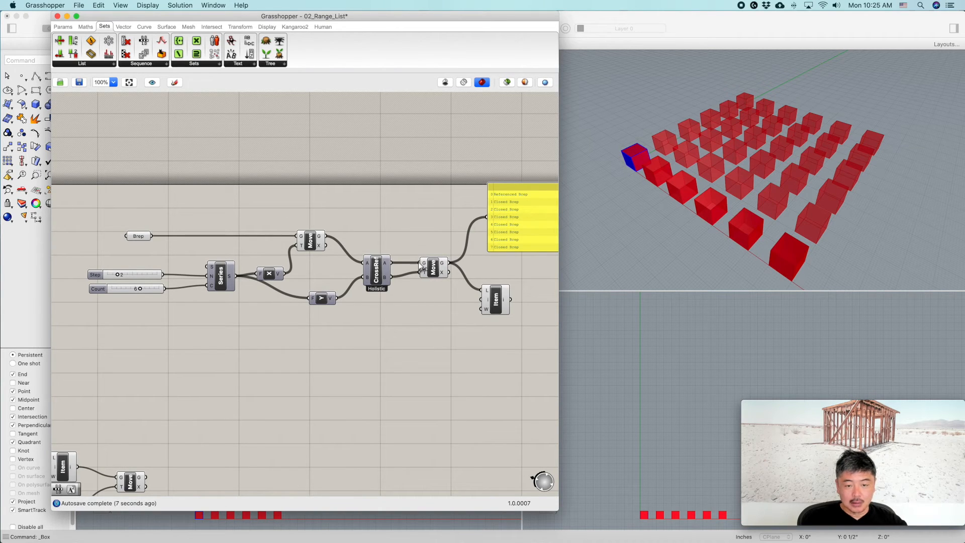
mouse_move(444, 266)
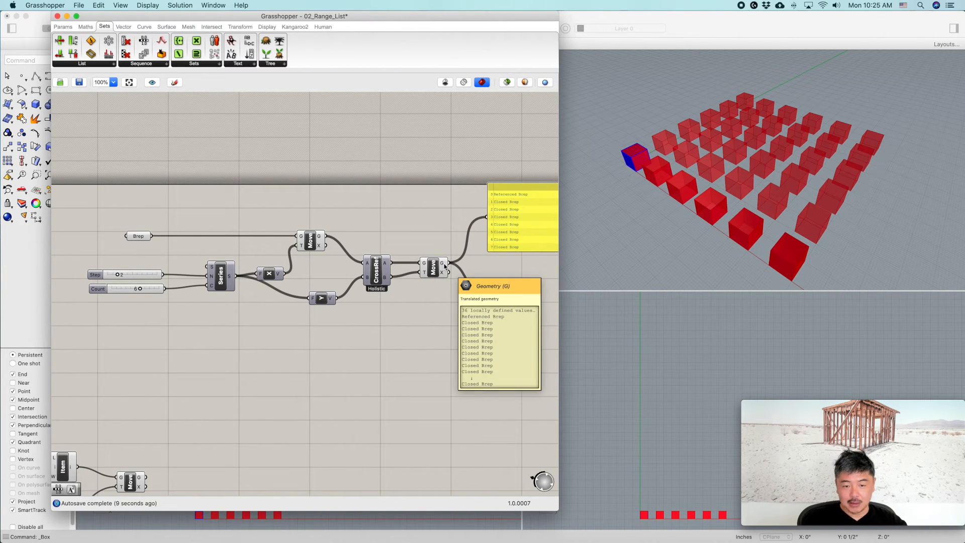
left_click_drag(494, 297, 511, 294)
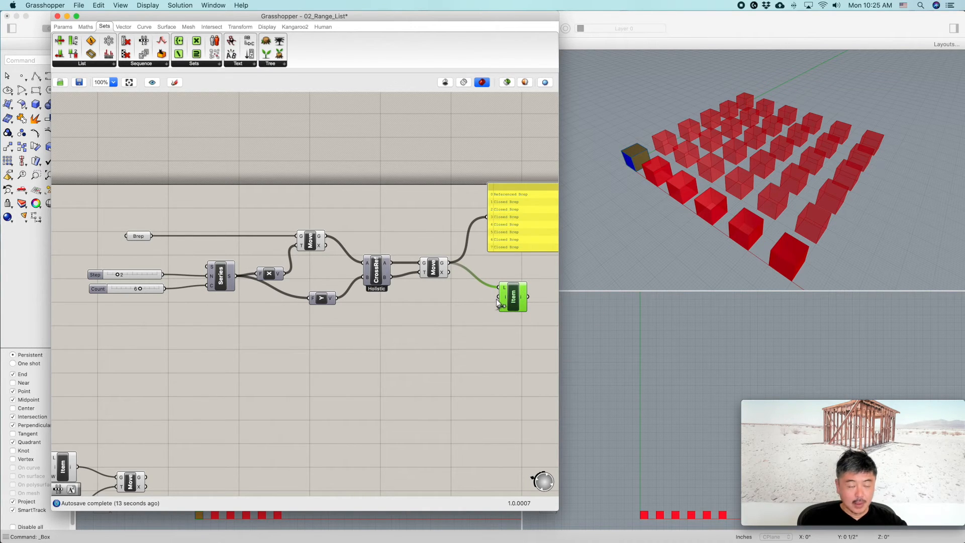
left_click(251, 168)
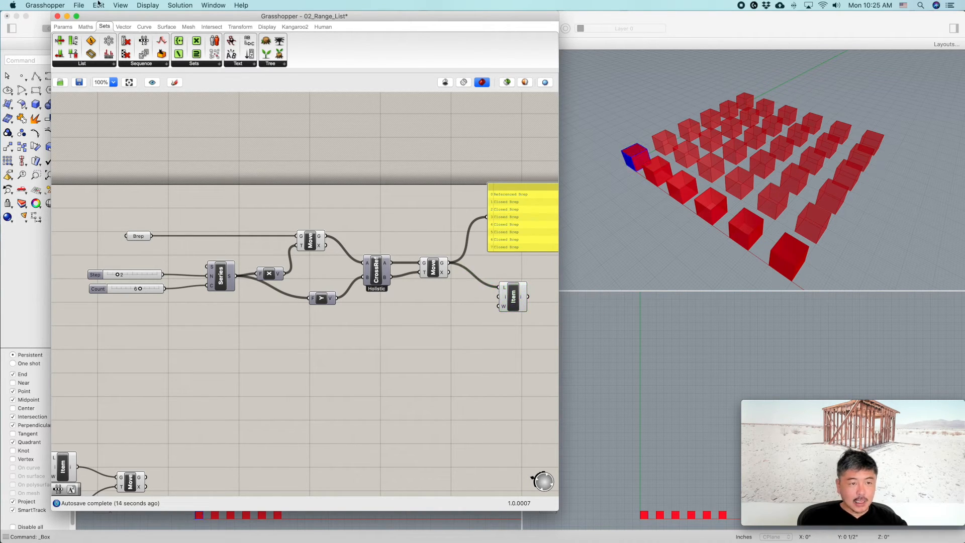
Add a number slider below the Count slider and set its accuracy to 0 digits
left_click(62, 26)
left_click_drag(181, 40, 148, 341)
double_click(112, 338)
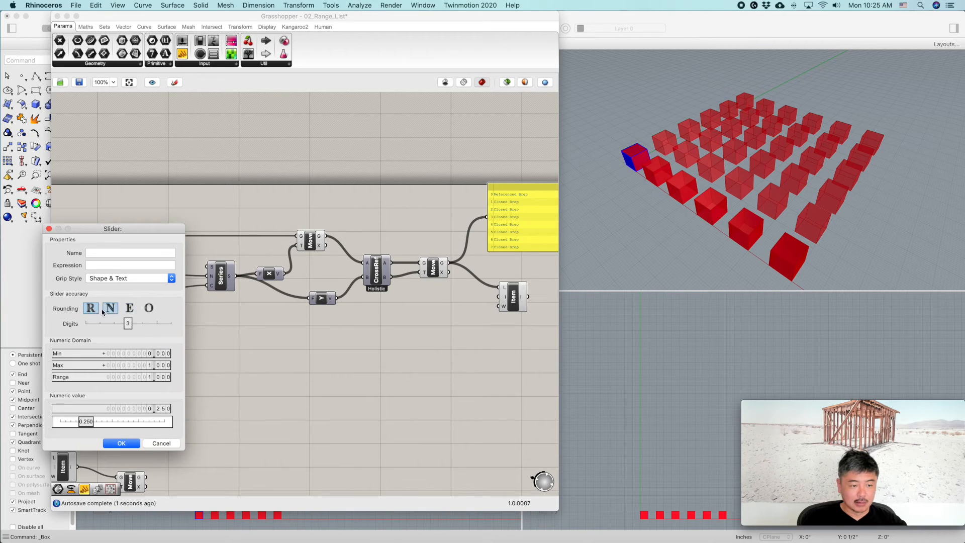
left_click_drag(129, 323, 77, 326)
double_click(133, 368)
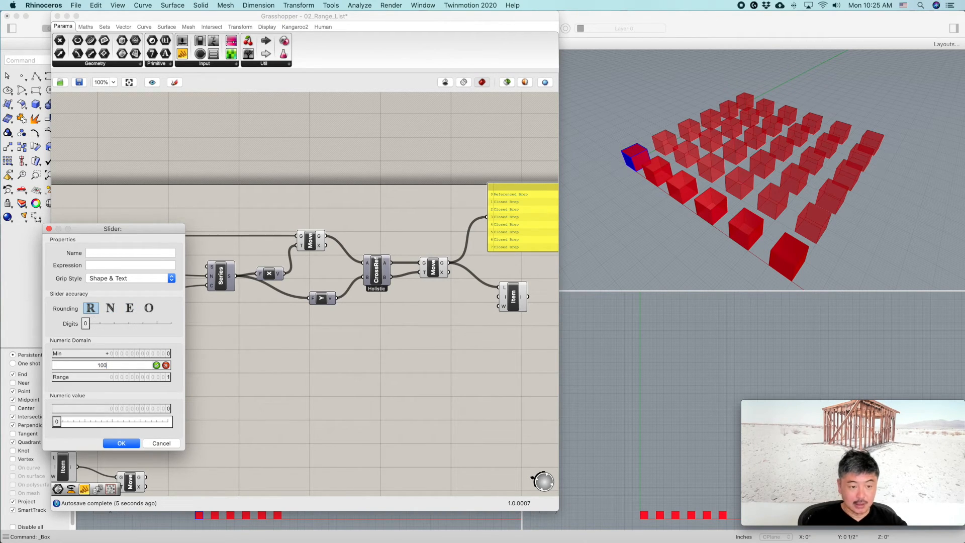
left_click(121, 443)
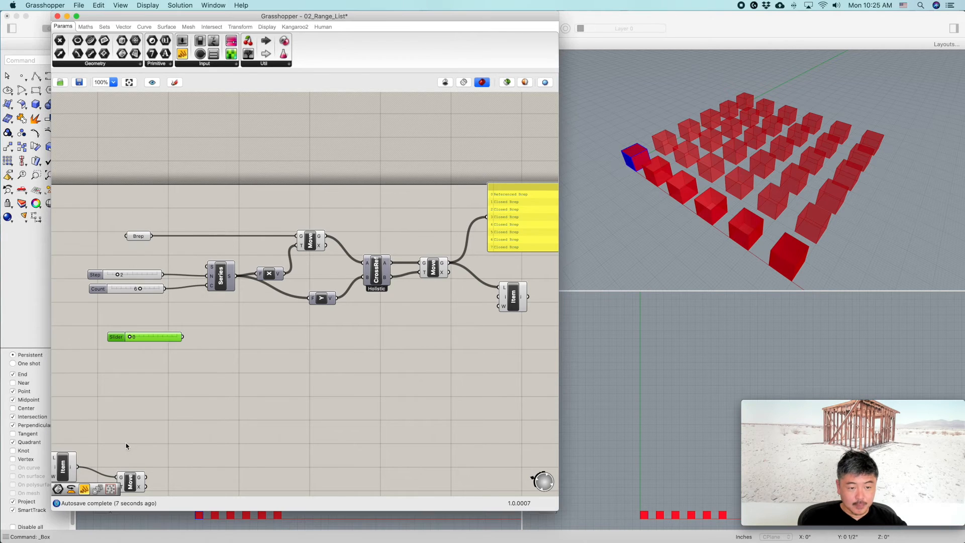
Set the new slider's maximum to 100
double_click(140, 337)
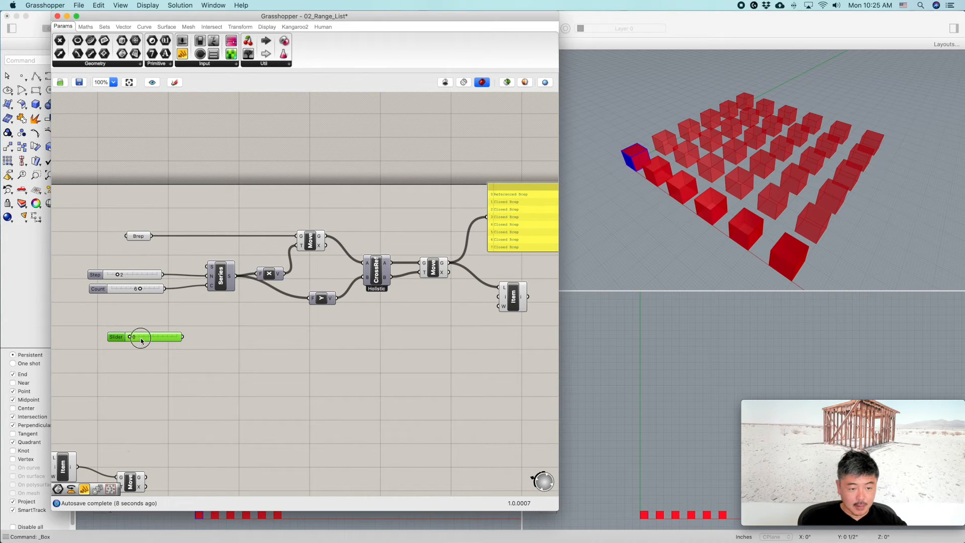
double_click(115, 340)
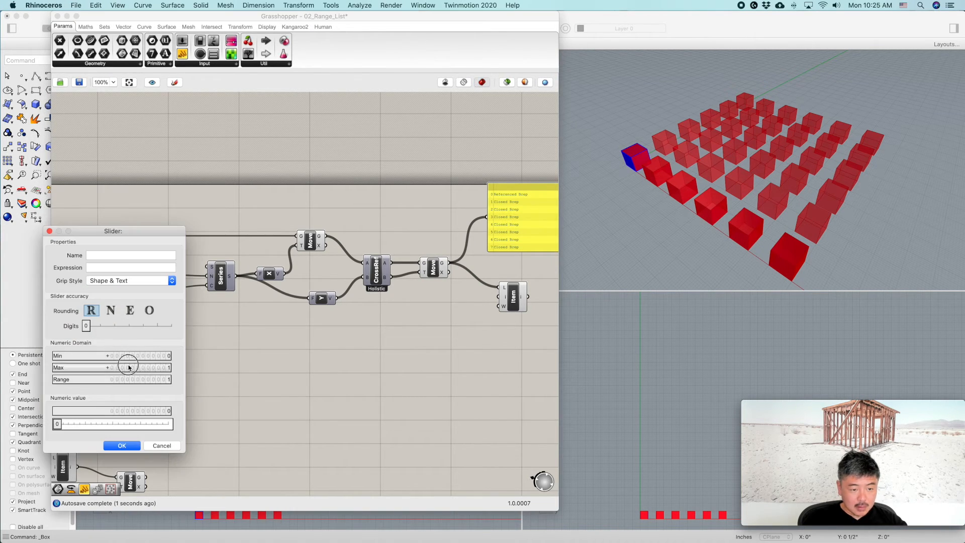
double_click(130, 367)
key("Return")
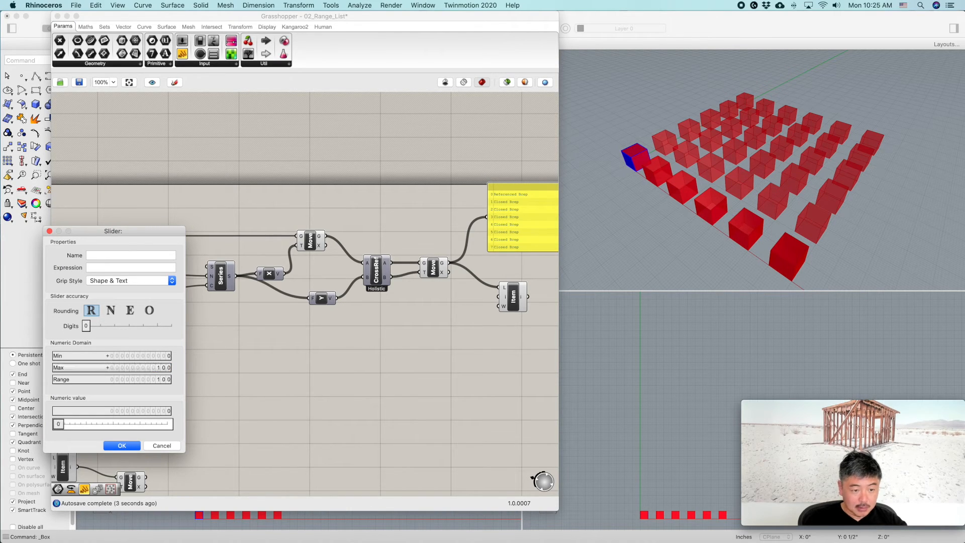
left_click(123, 445)
Connect the new slider to List Item's index input
left_click_drag(183, 337, 500, 296)
left_click(437, 356)
right_click_drag(474, 351, 419, 362)
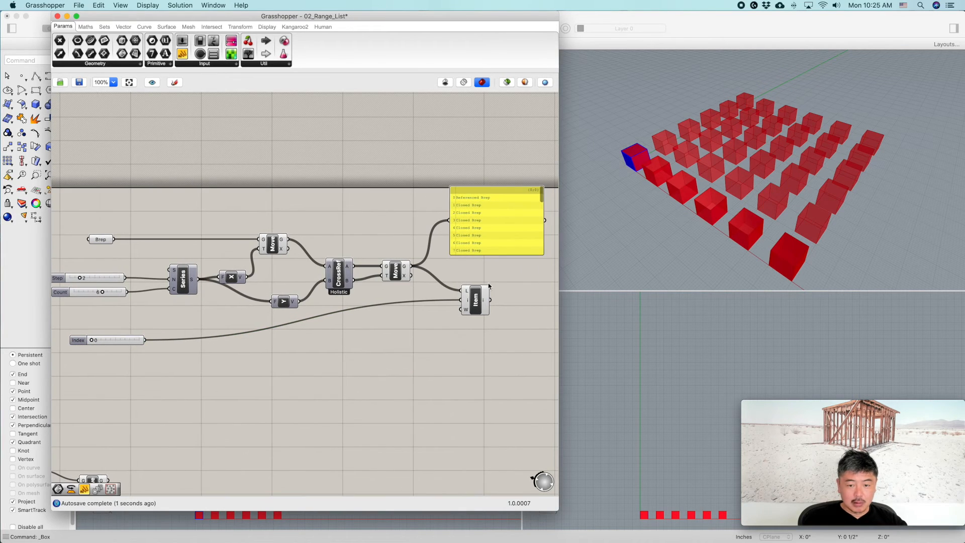
Set the Index slider to 27 and select List Item to highlight the chosen box in the grid
left_click(478, 303)
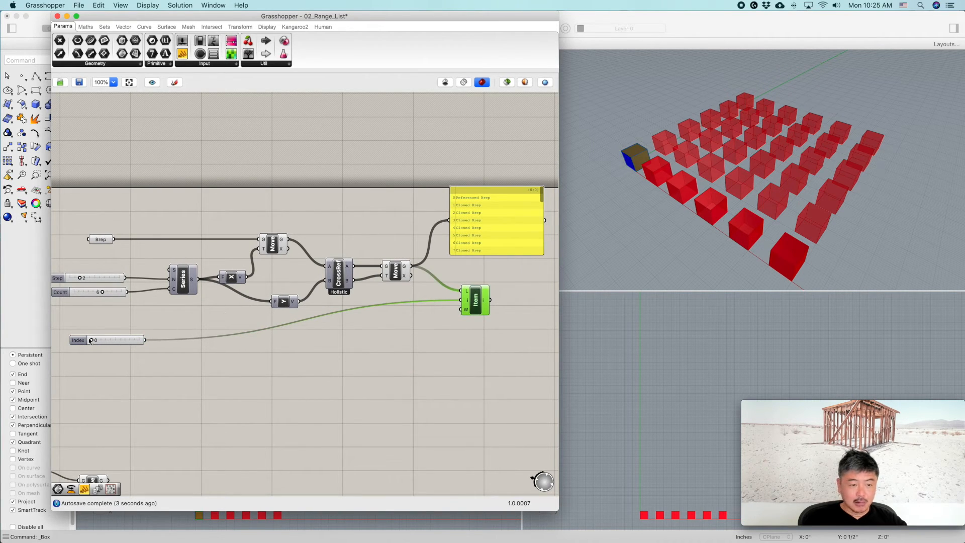
mouse_move(93, 342)
left_mouse_down()
mouse_move(112, 343)
mouse_move(83, 345)
mouse_move(104, 348)
left_mouse_up()
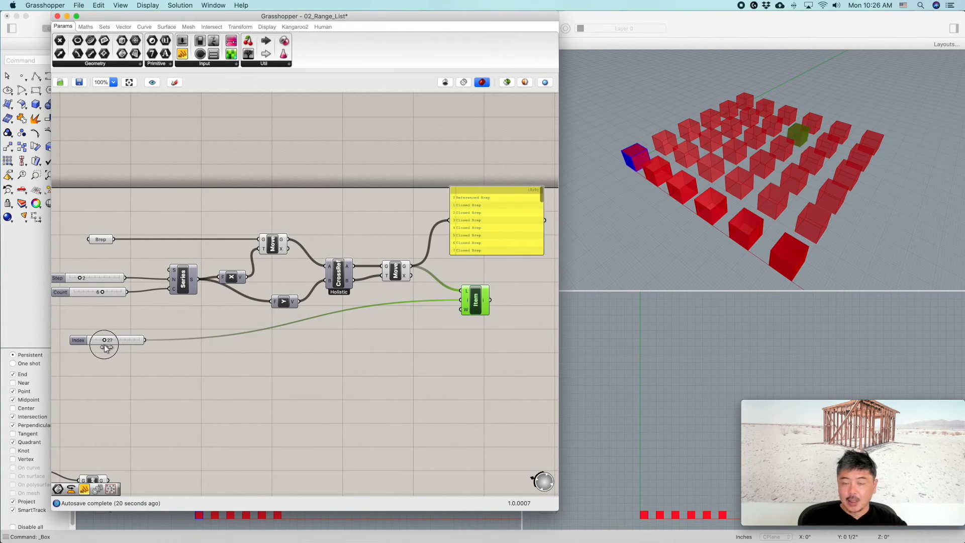
left_click(297, 364)
scroll(488, 357, "down", 2)
right_click_drag(490, 357, 431, 356)
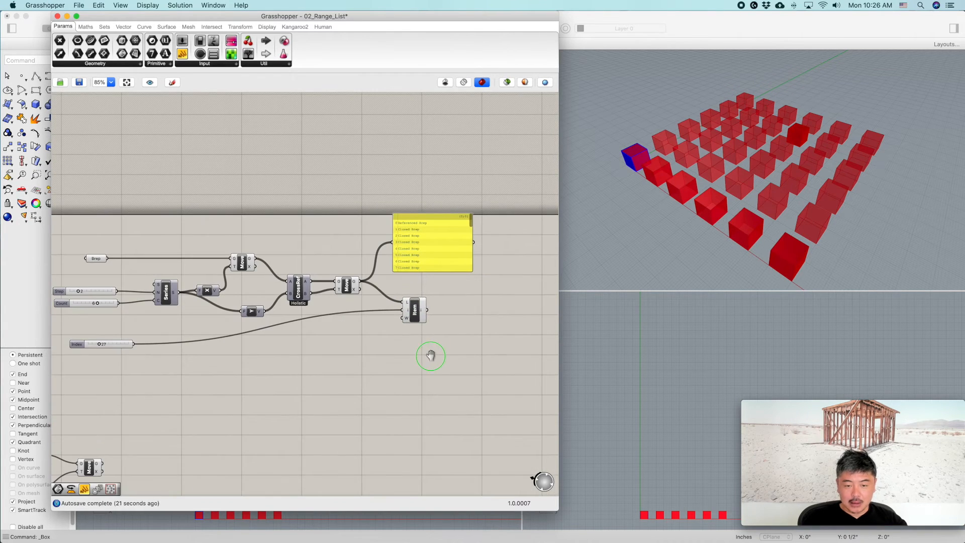
left_click(421, 306)
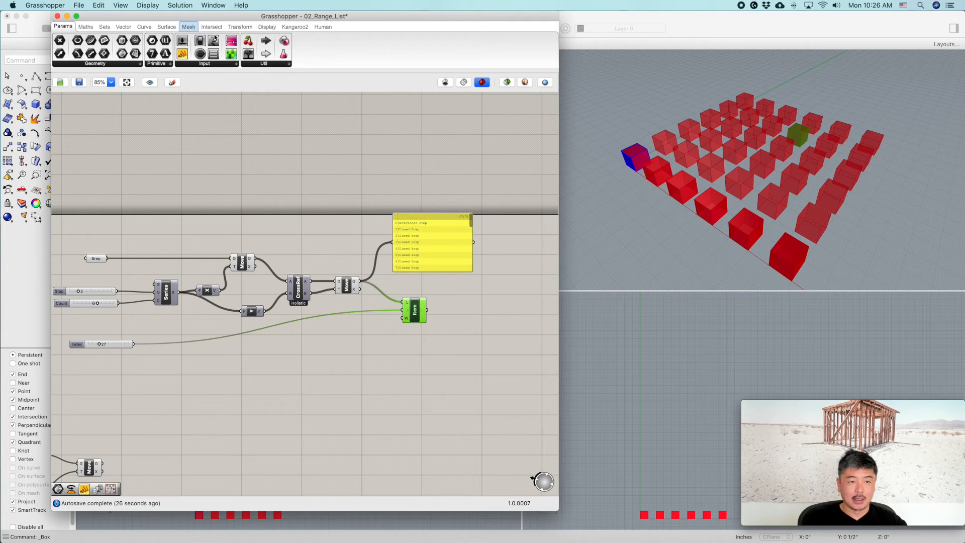
Add a Move component beside List Item and feed List Item's output into its geometry input
left_click(244, 29)
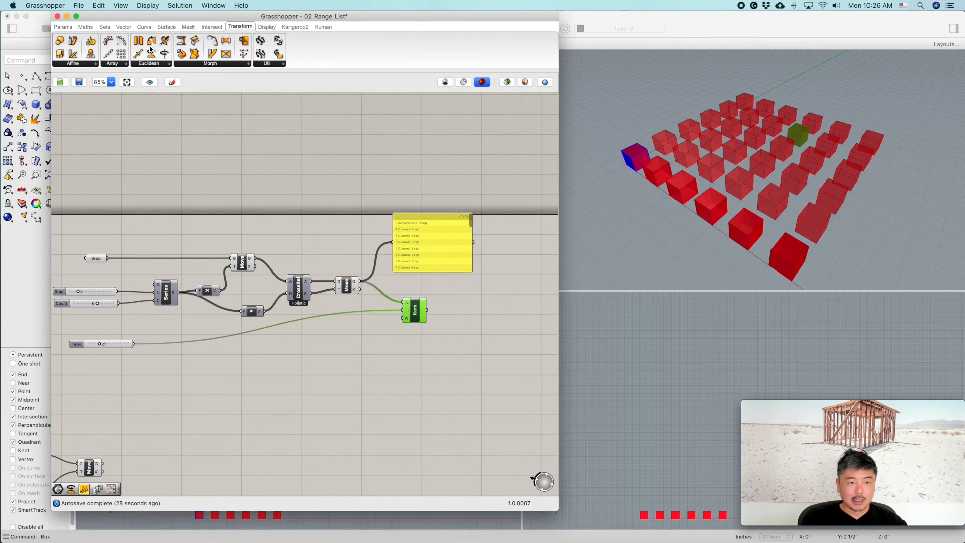
left_click(156, 68)
left_click_drag(151, 92, 463, 316)
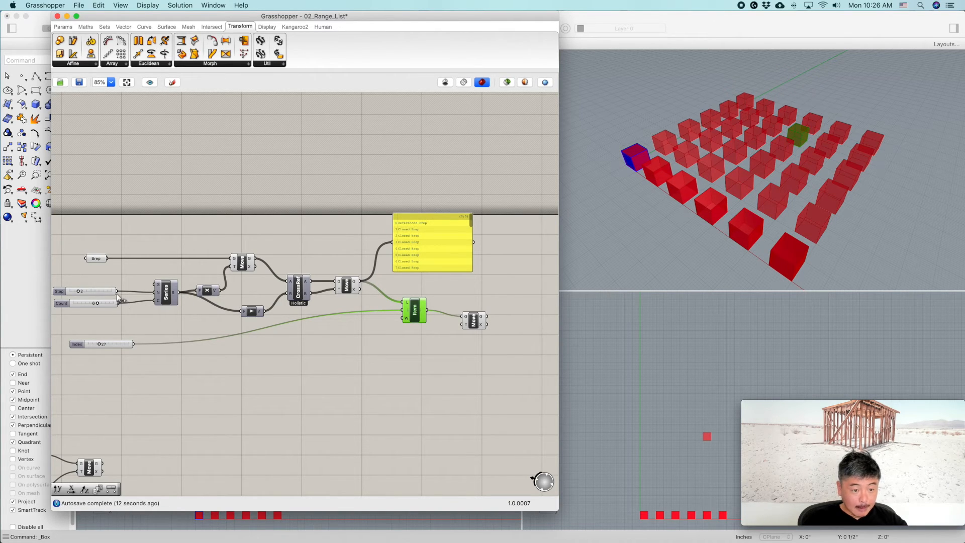
Wire the Step slider to the new Move's translation input, adding a Unit Z component between them
left_click_drag(207, 321, 459, 324)
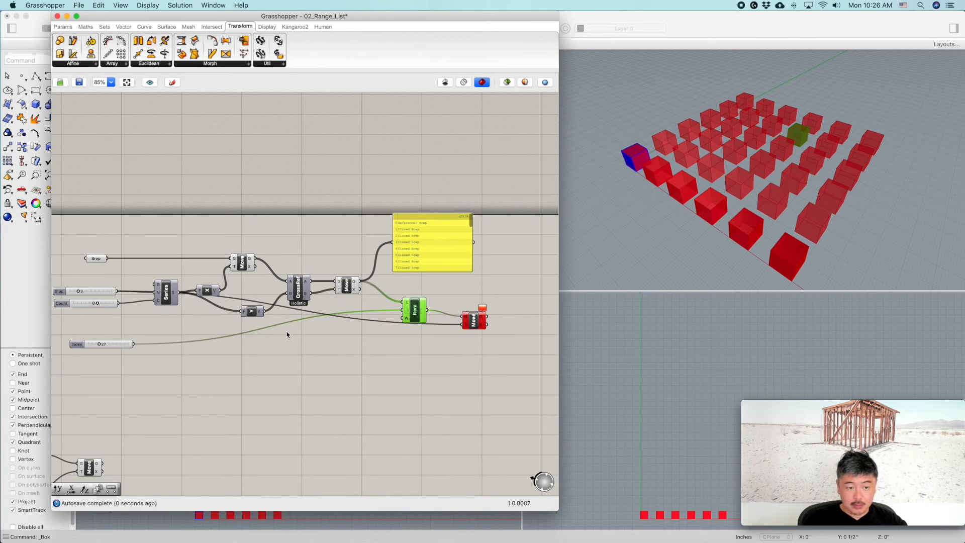
right_click_drag(376, 349, 377, 342)
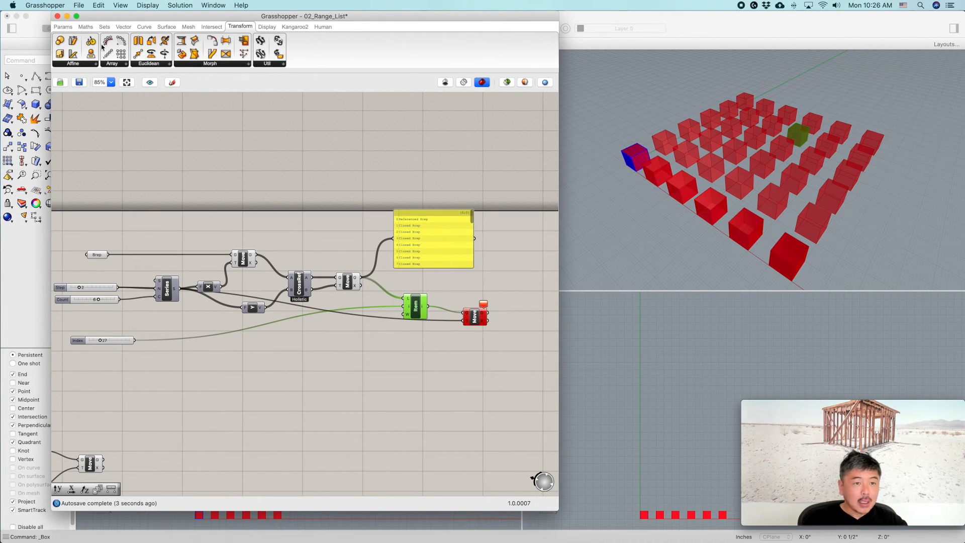
left_click(123, 26)
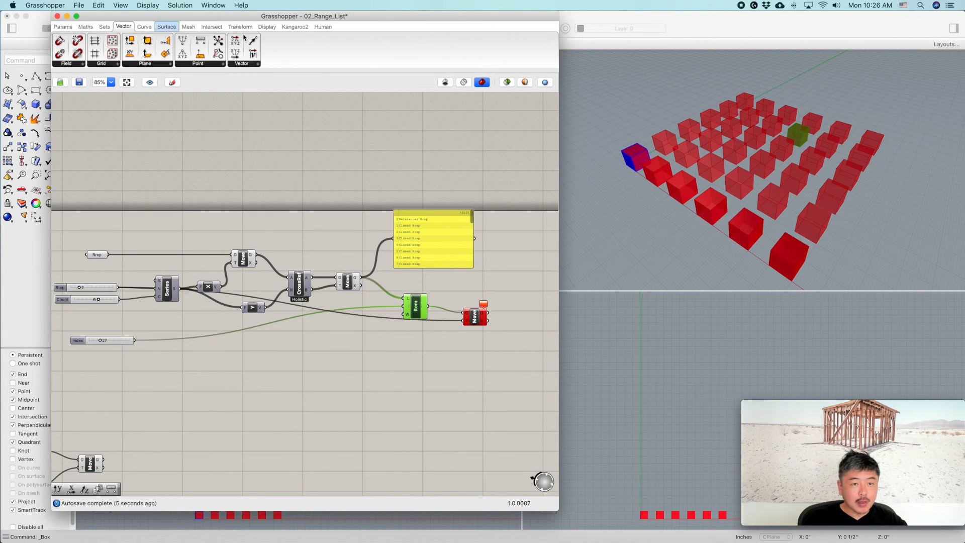
left_click(244, 64)
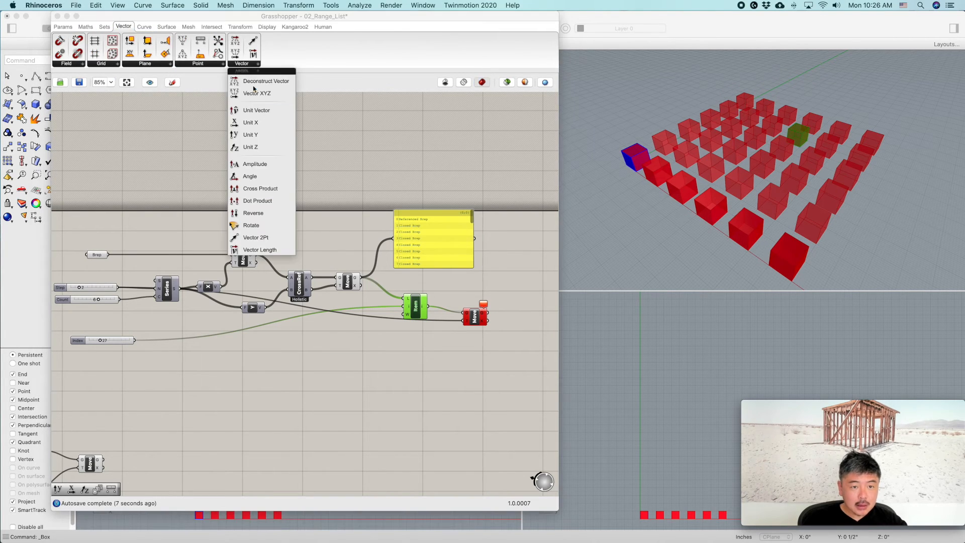
left_click_drag(250, 147, 380, 353)
mouse_move(123, 287)
left_mouse_down()
mouse_move(323, 345)
mouse_move(376, 345)
mouse_move(224, 322)
mouse_move(123, 302)
mouse_move(125, 294)
left_mouse_up()
left_click_drag(257, 350, 465, 320)
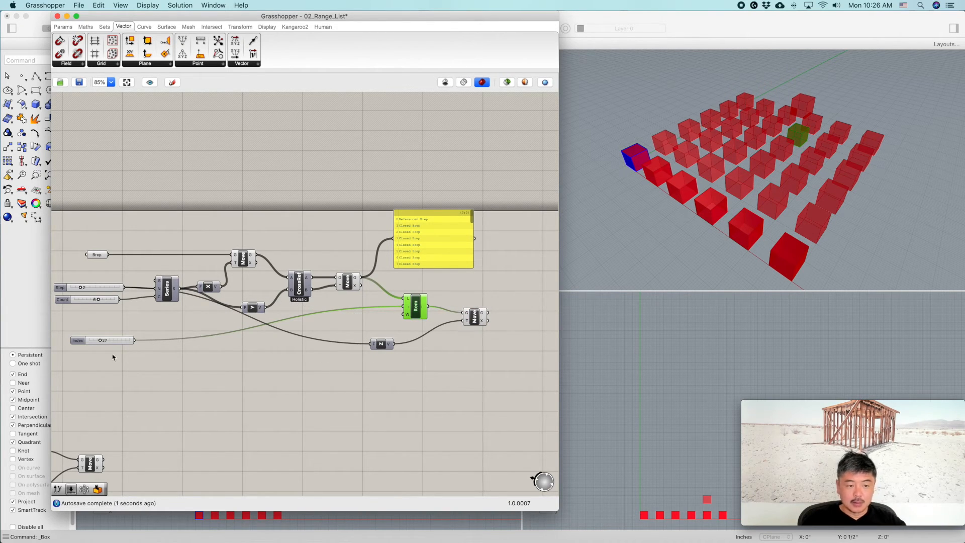
Set the Index slider to 15 to raise a different box and check it in the perspective view
left_click(101, 341)
left_click_drag(101, 343, 95, 343)
left_click(318, 387)
right_click_drag(449, 397, 467, 384)
scroll(462, 379, "down", 2)
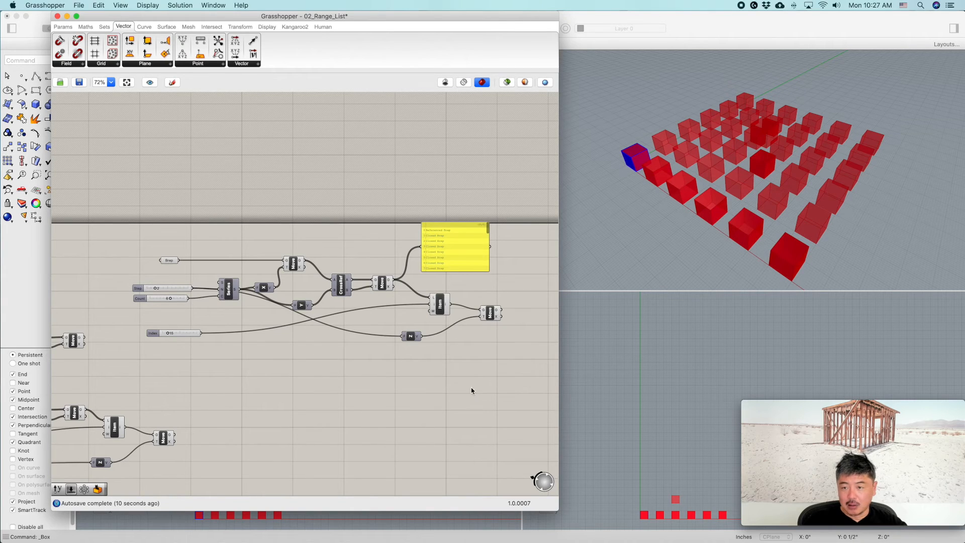
right_click_drag(437, 371, 435, 367)
mouse_move(769, 194)
right_mouse_down()
mouse_move(778, 174)
mouse_move(777, 183)
right_mouse_up()
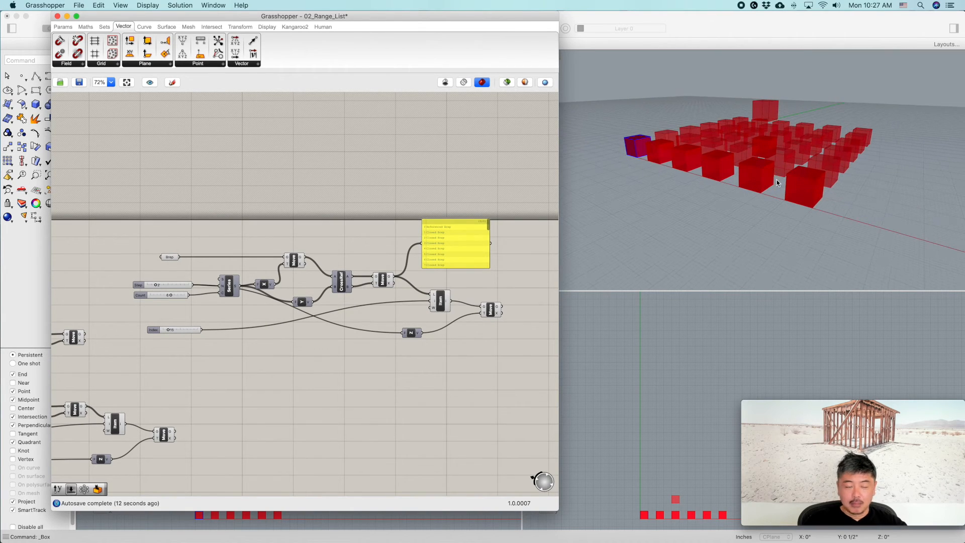
Tidy the definition by shifting the Index slider, Unit X and Unit Y components slightly upward
left_click_drag(187, 332, 181, 330)
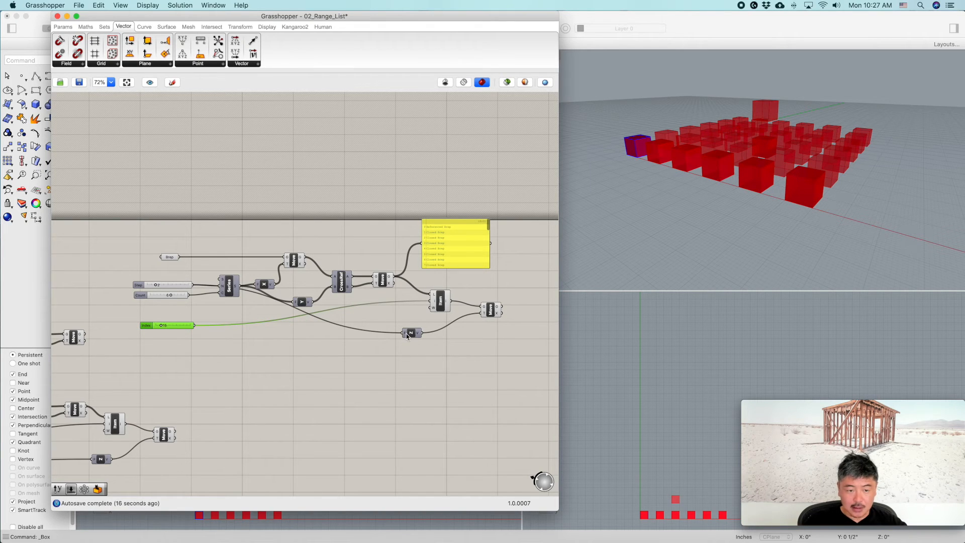
left_click_drag(266, 285, 263, 278)
left_click_drag(303, 303, 303, 296)
left_click(305, 357)
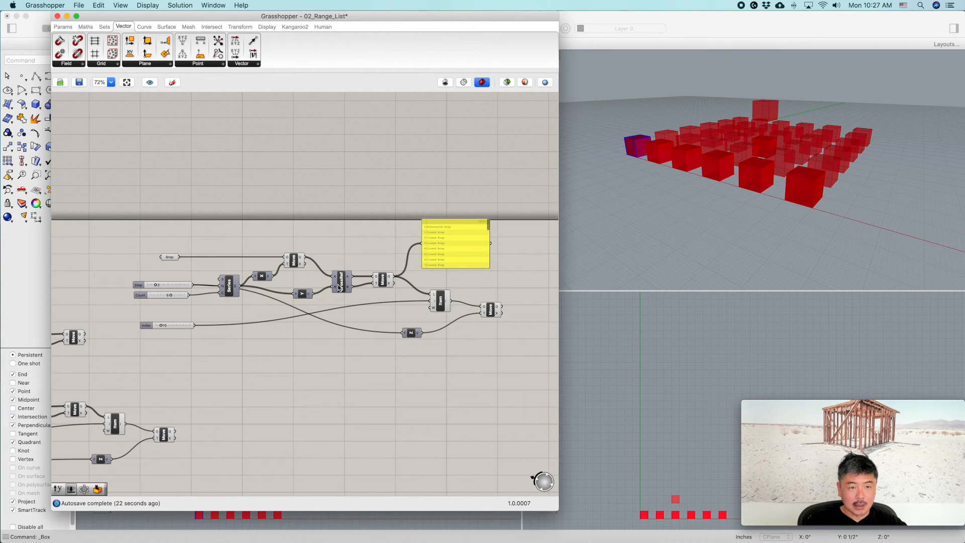
Add a Random component below Cross Reference and inspect its range and number inputs
double_click(328, 353)
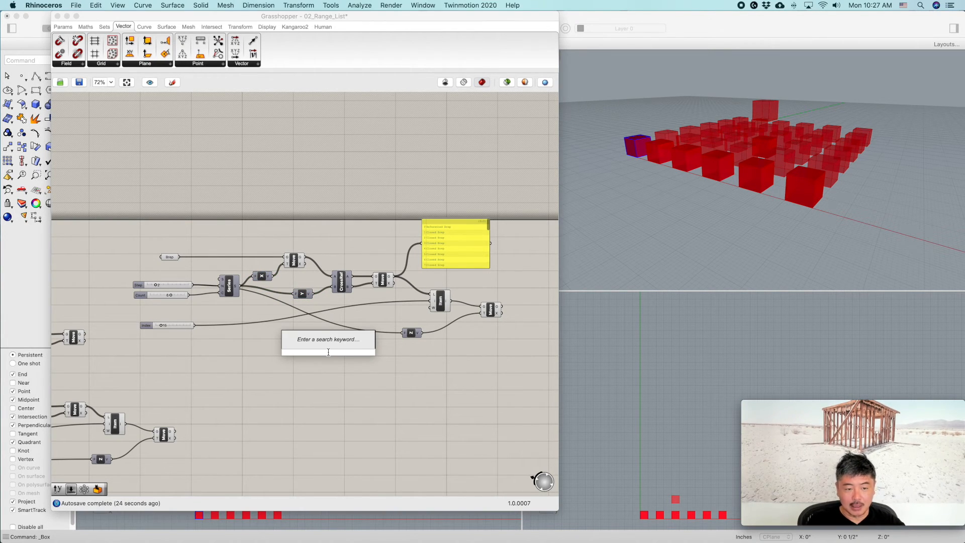
type("ran")
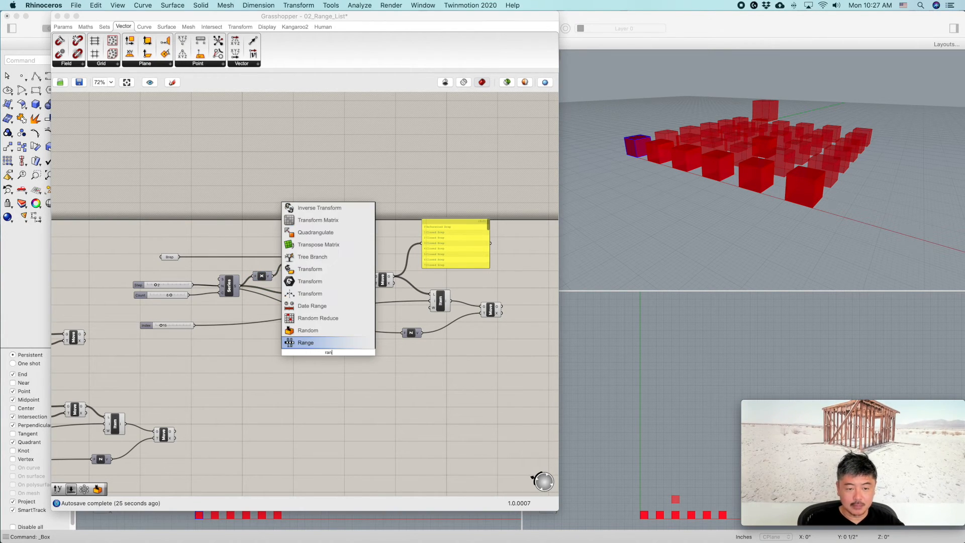
left_click(320, 330)
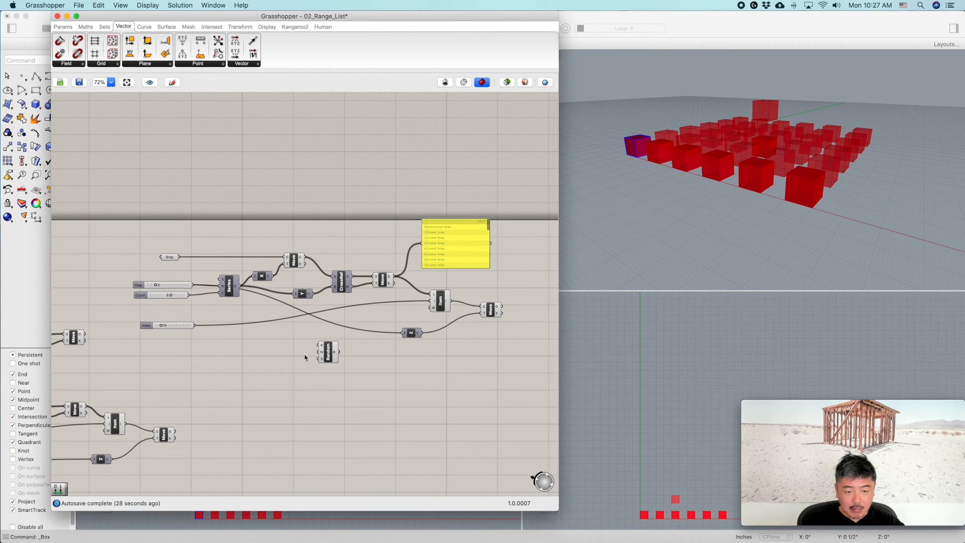
scroll(324, 354, "up", 5)
left_click(338, 347)
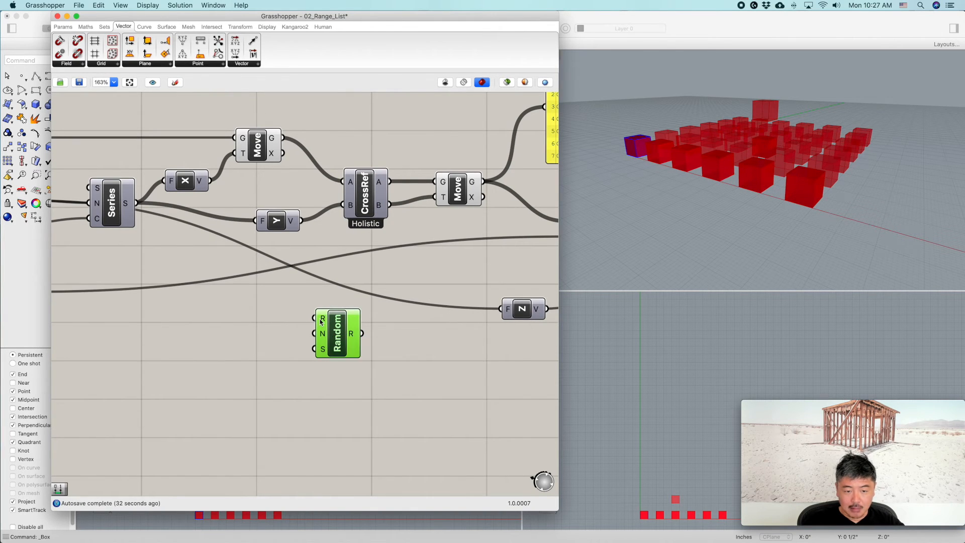
mouse_move(320, 322)
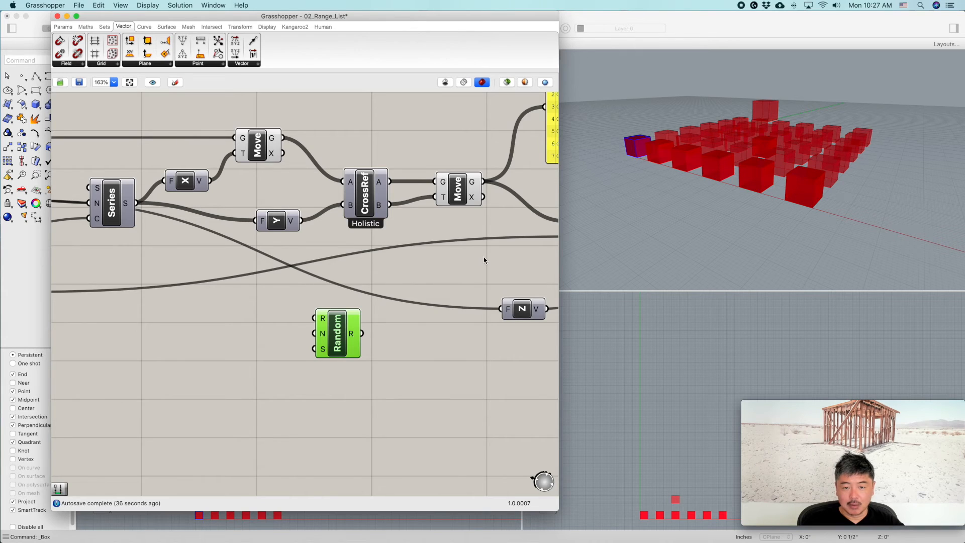
scroll(483, 257, "down", 2)
mouse_move(479, 200)
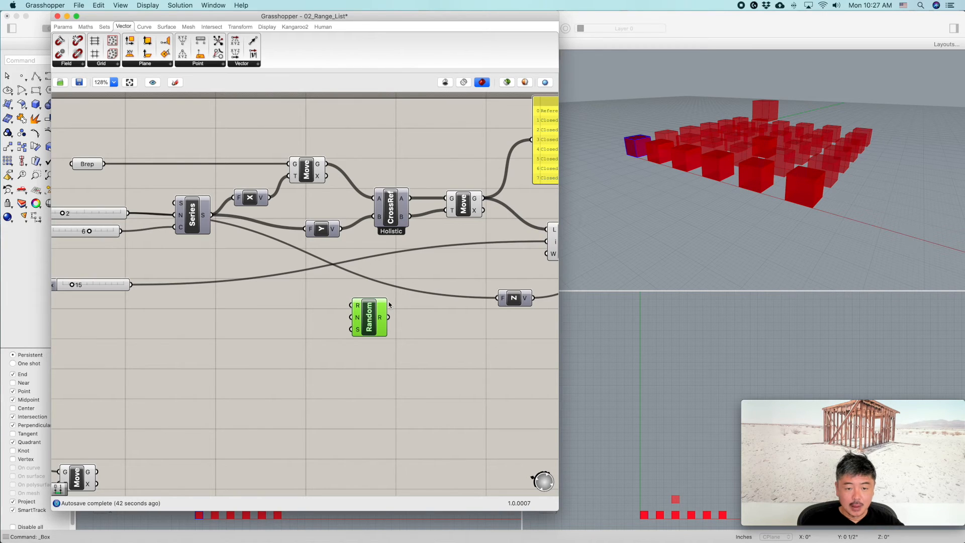
mouse_move(359, 321)
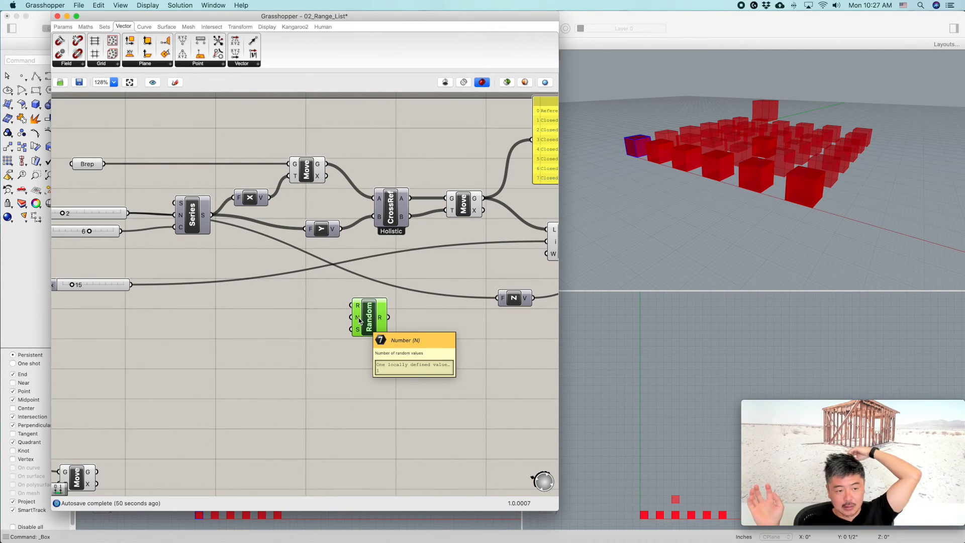
Connect the existing Index slider to Random's range input
left_click(246, 318)
right_click_drag(274, 341, 358, 332)
left_click_drag(215, 276, 435, 300)
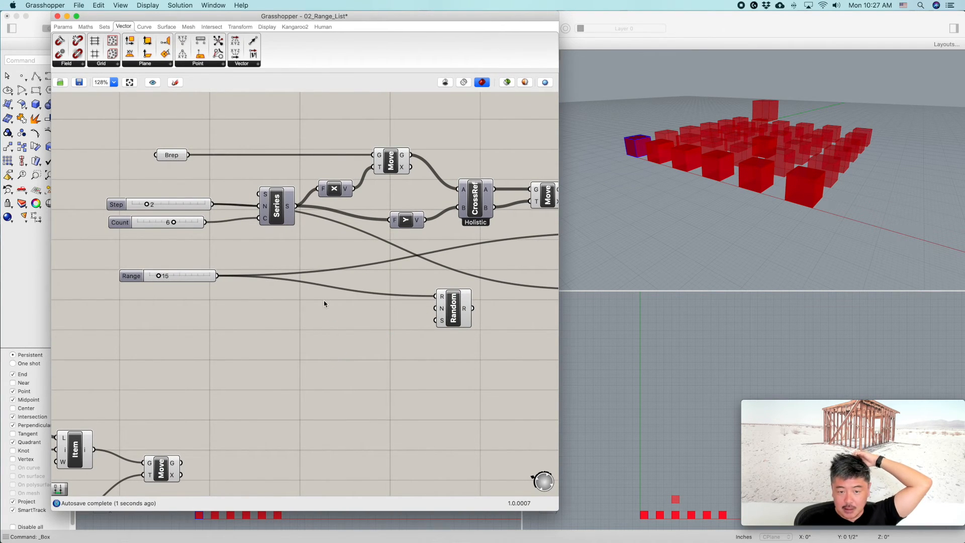
scroll(345, 329, "down", 3)
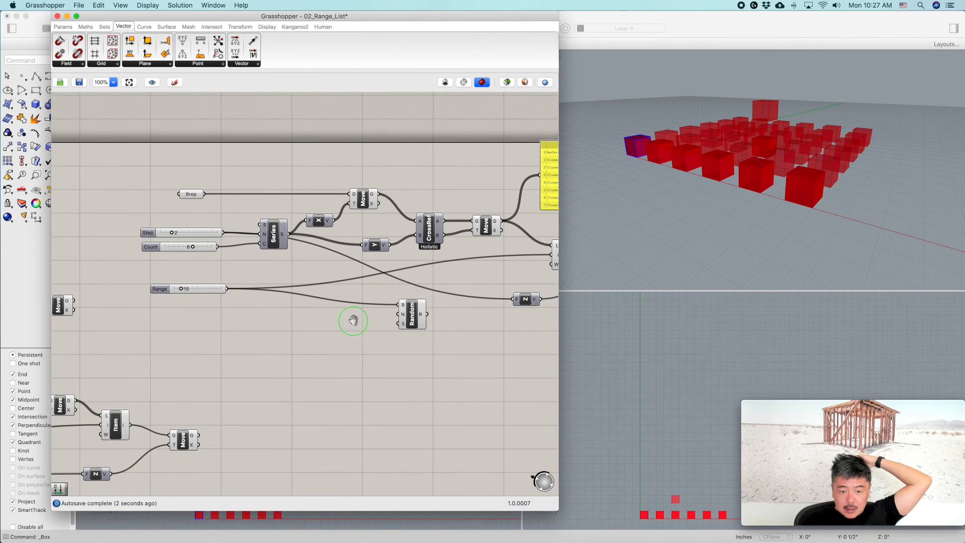
Duplicate the Index slider, connect the copy to Random's range input and set it to 36
left_click(220, 294)
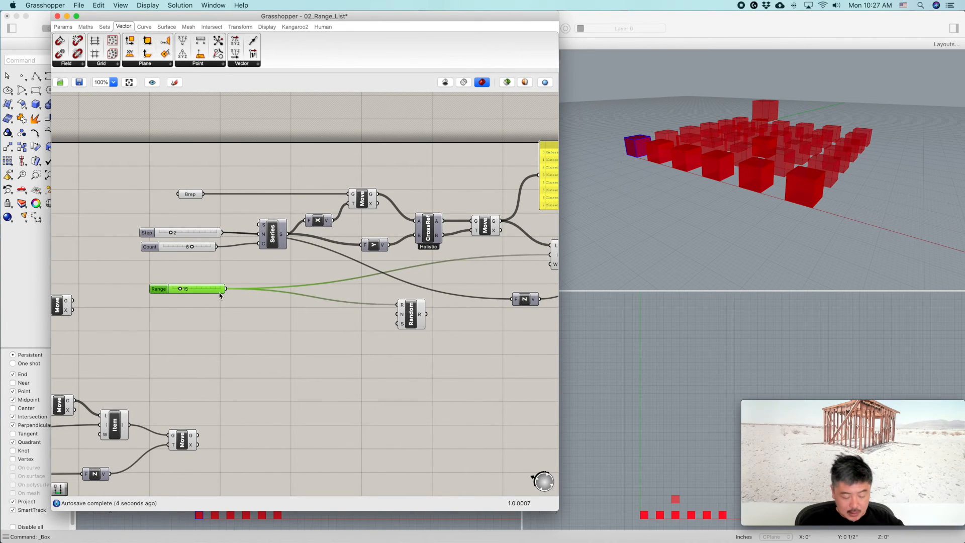
key("super+v")
left_click_drag(211, 294, 398, 304)
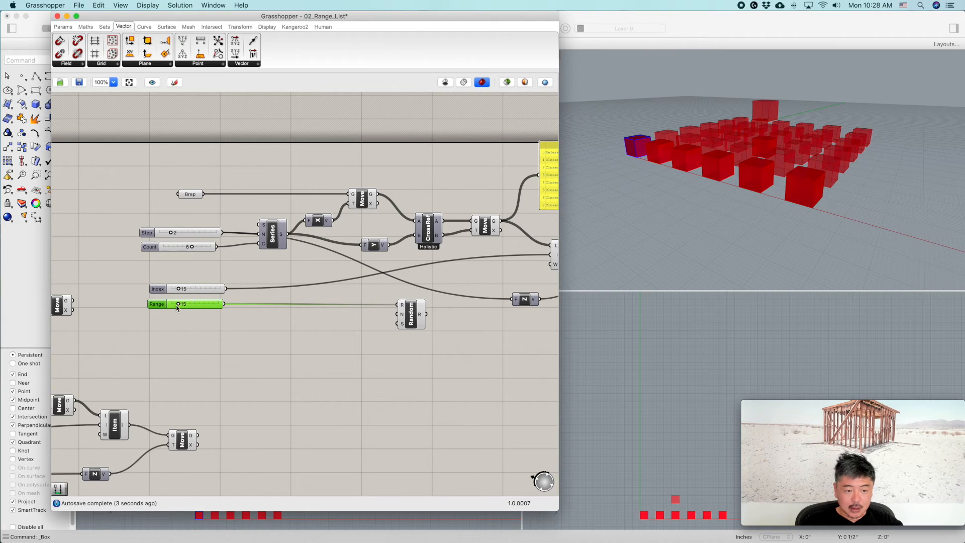
left_click_drag(180, 306, 191, 312)
left_click(310, 334)
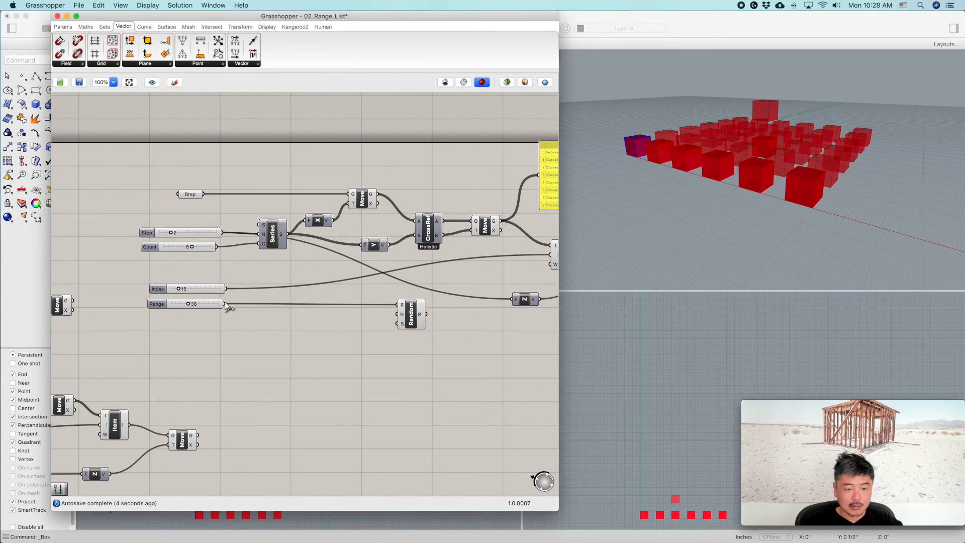
Duplicate the Range slider, connect the copy to Random's number input and set it to 16
left_click(209, 306)
key("super+c")
key("super+v")
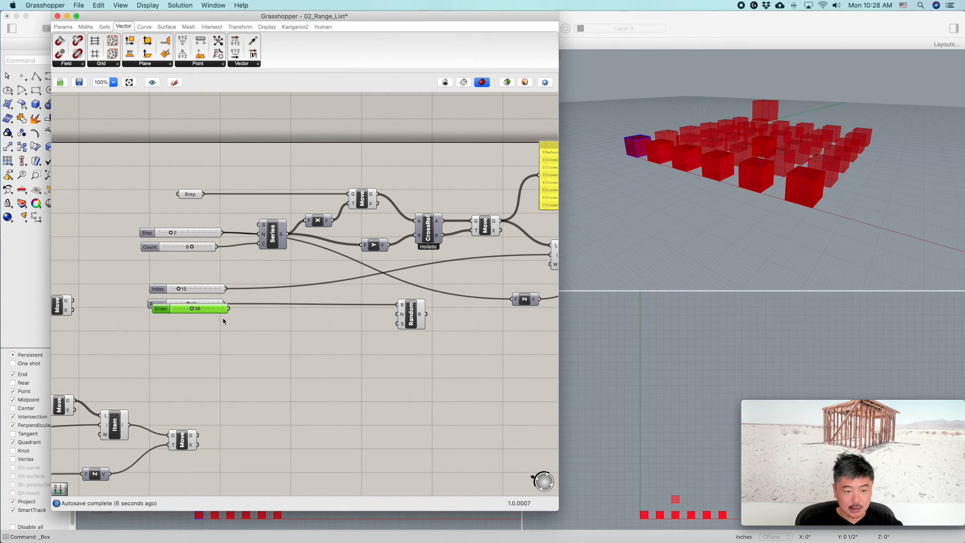
left_click_drag(211, 313, 398, 314)
left_click_drag(190, 324, 181, 325)
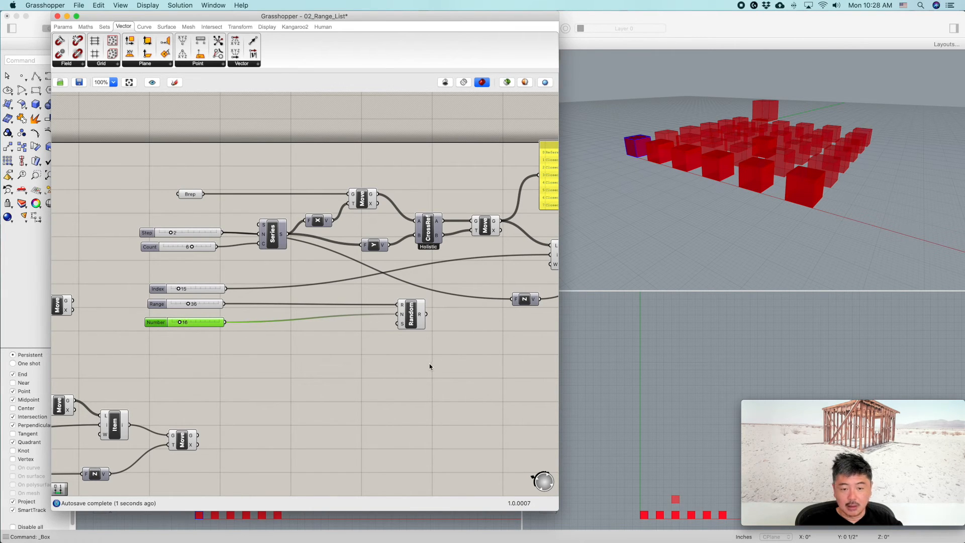
Replace the slider feeding List Item's index input with Random's output
scroll(430, 365, "right", 10)
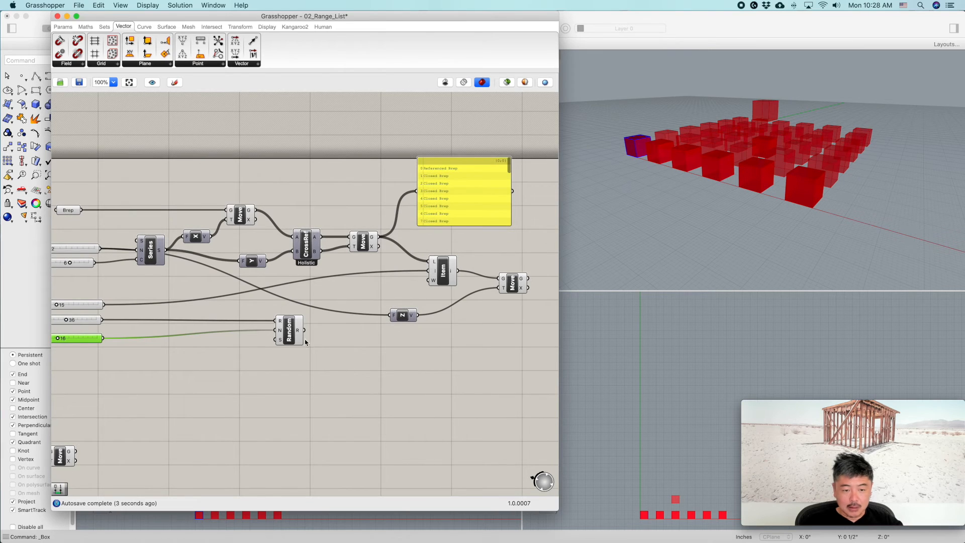
left_click_drag(304, 330, 430, 271)
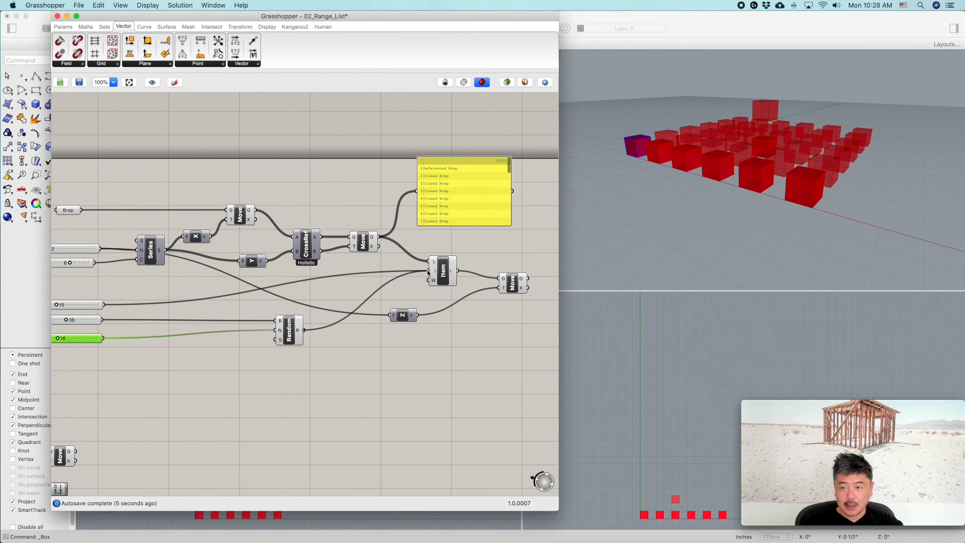
left_click(85, 304)
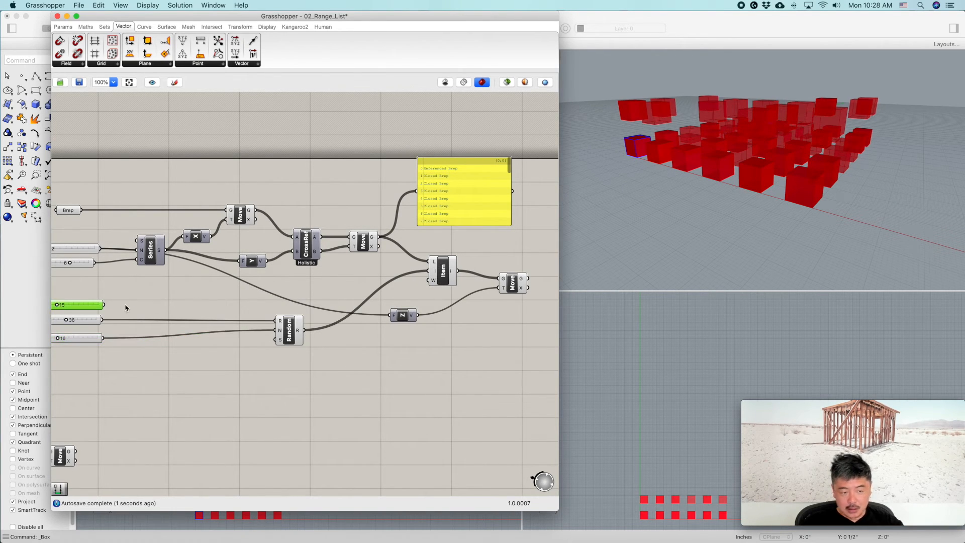
Move the disconnected former Index slider below the Number slider and check the raised boxes in the perspective view
scroll(206, 324, "left", 6)
scroll(189, 312, "down", 2)
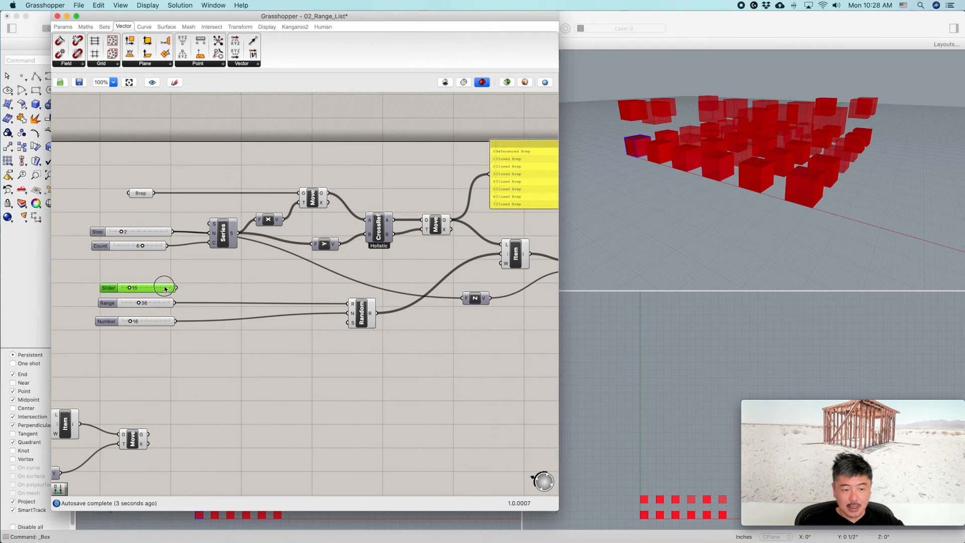
left_click_drag(165, 289, 157, 347)
mouse_move(729, 228)
right_mouse_down()
mouse_move(730, 237)
mouse_move(749, 223)
mouse_move(746, 234)
right_mouse_up()
right_click_drag(492, 329, 420, 342)
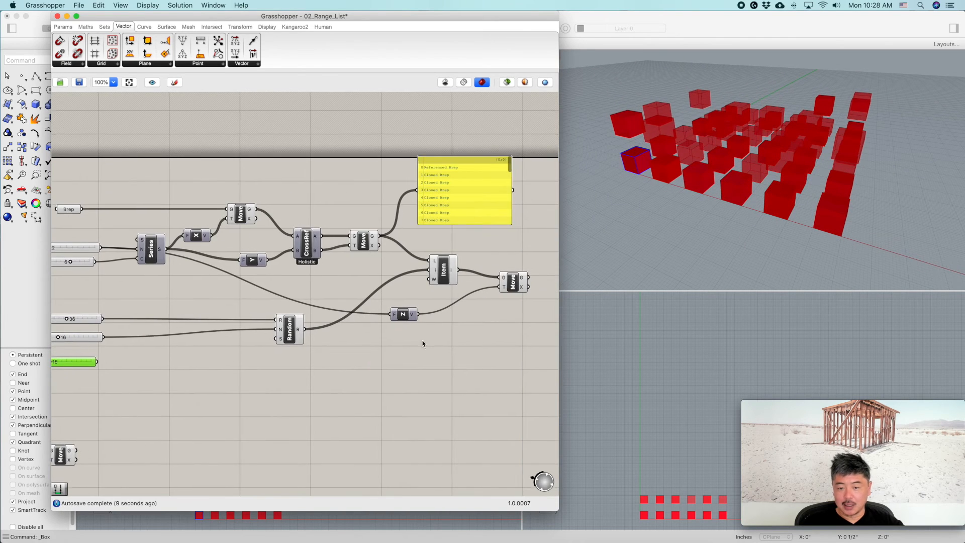
right_click_drag(321, 394, 393, 359)
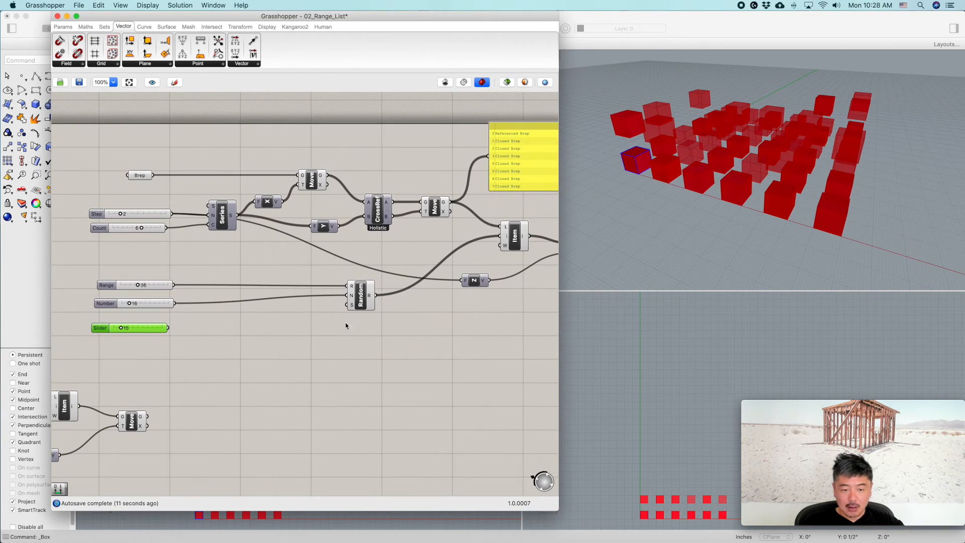
Connect the spare slider to Random's seed input, set it to 28 and review the raised boxes
mouse_move(351, 308)
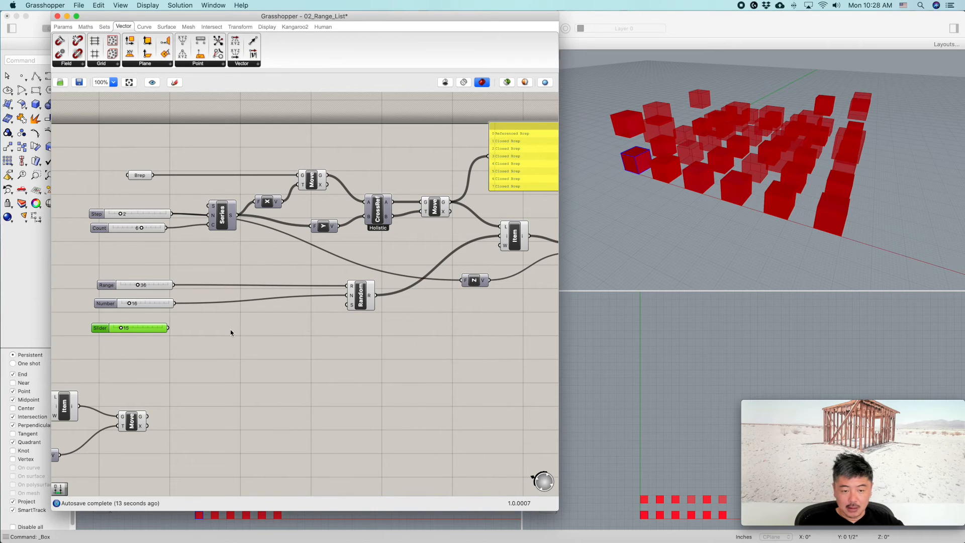
left_click_drag(169, 332, 350, 305)
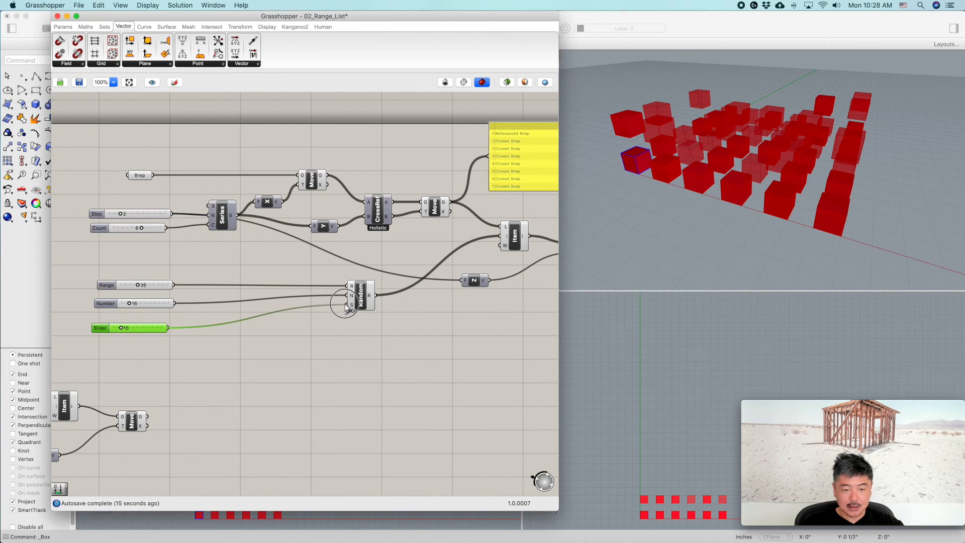
mouse_move(121, 329)
left_mouse_down()
mouse_move(157, 328)
mouse_move(113, 327)
mouse_move(146, 328)
mouse_move(126, 328)
left_mouse_up()
right_click_drag(664, 220, 749, 163)
scroll(307, 245, "down", 4)
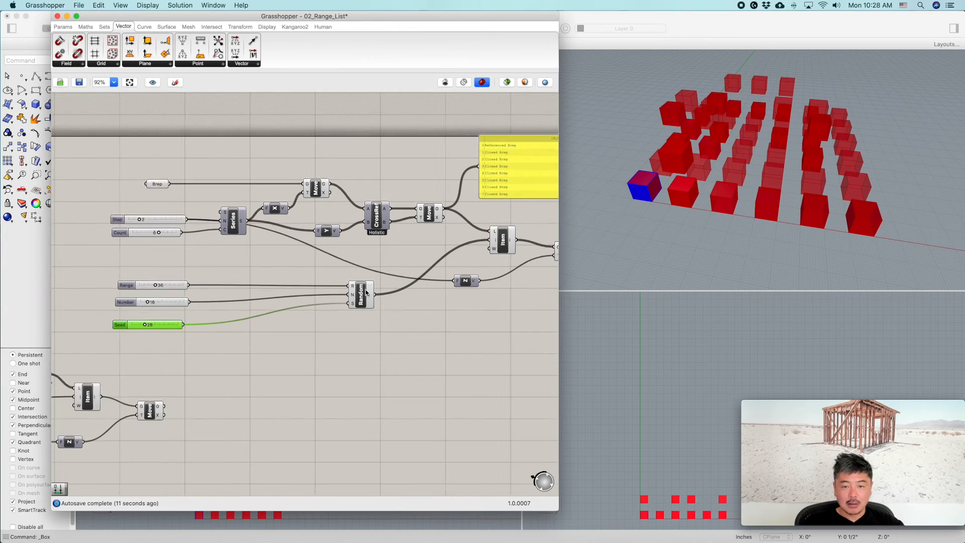
scroll(389, 313, "down", 1)
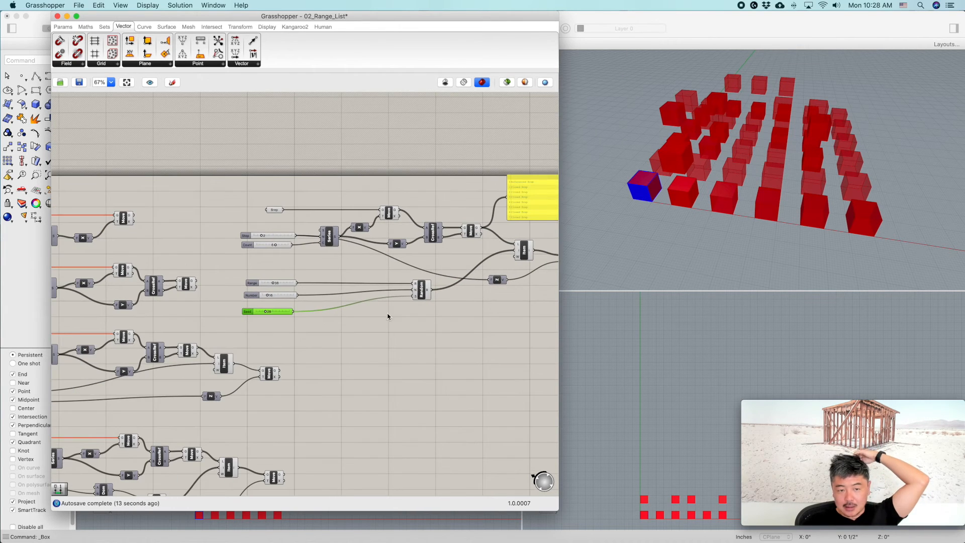
right_click(466, 317)
left_click(393, 376)
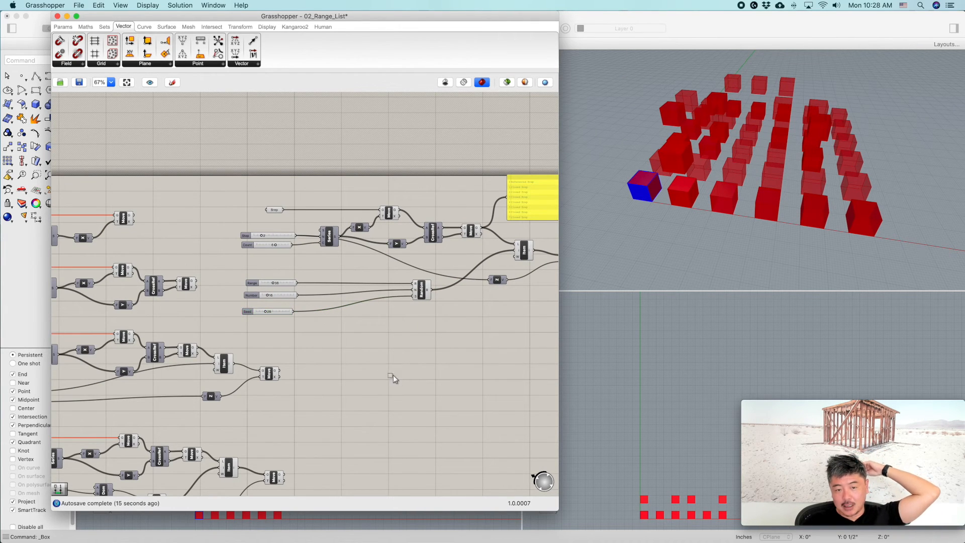
right_click_drag(426, 377, 375, 382)
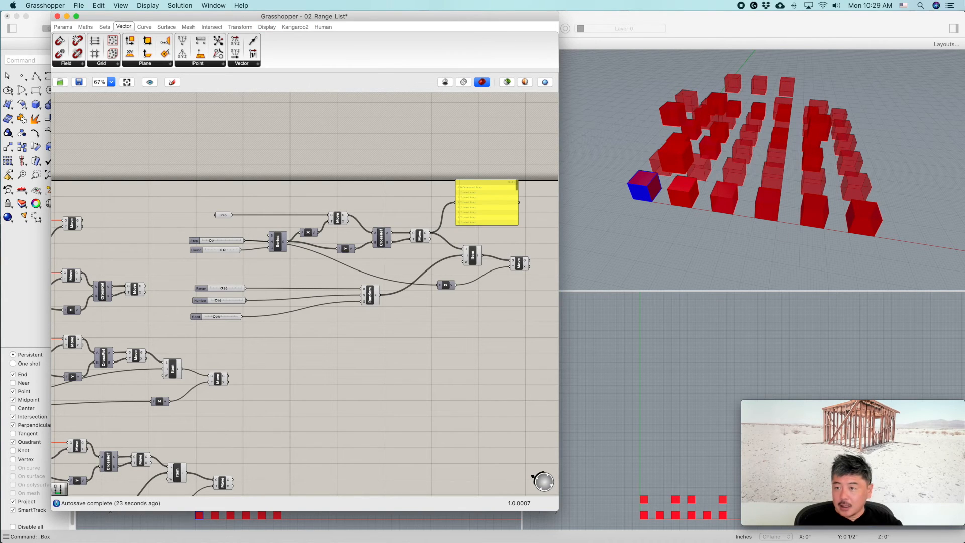
Show Rhino's layer list, turn on the 03_Attractor layer, switch off 02_Series List, and leave Layer 0 current
left_click(952, 28)
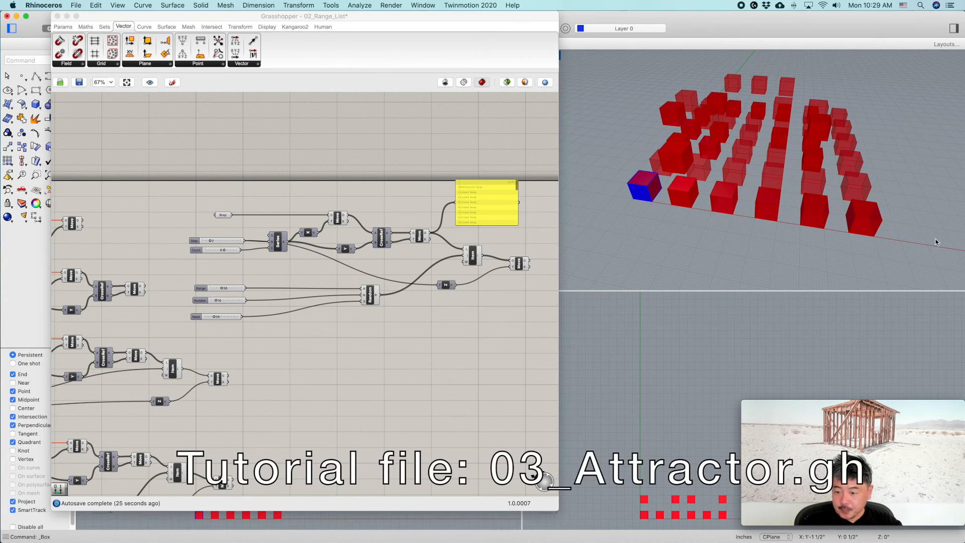
left_click(952, 29)
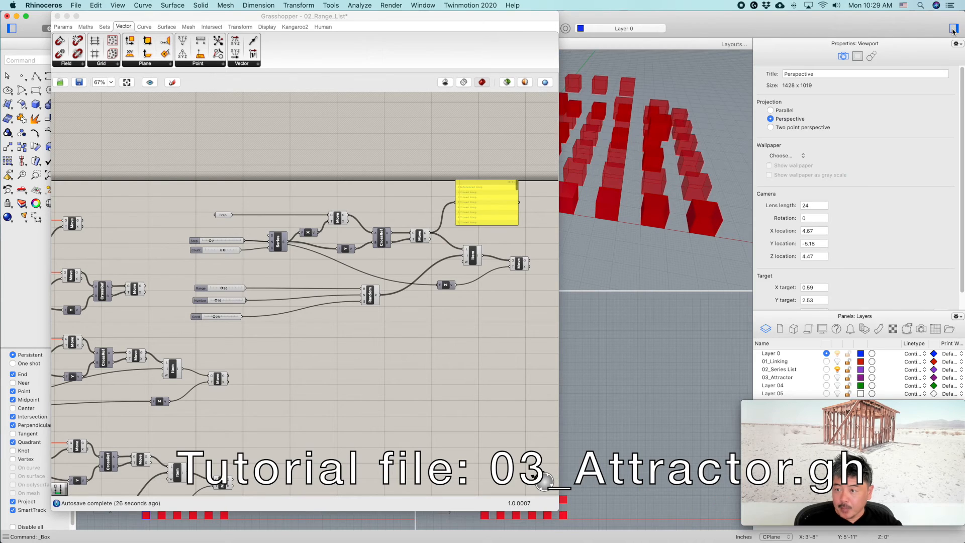
left_click(826, 369)
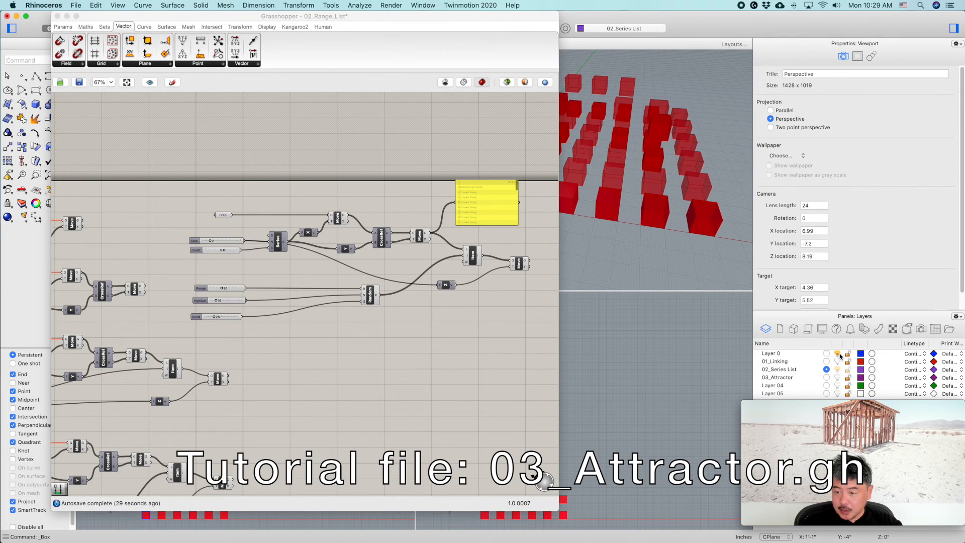
left_click(826, 378)
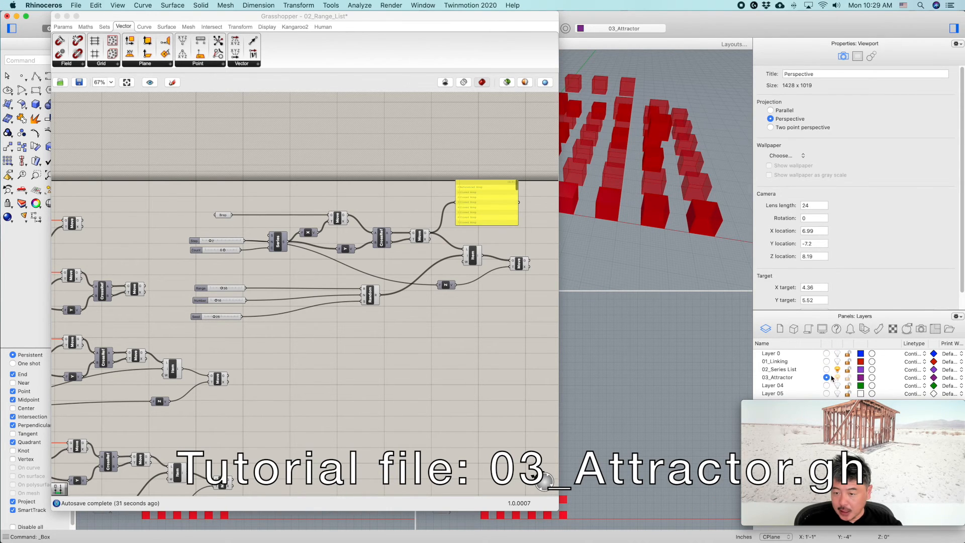
left_click(826, 353)
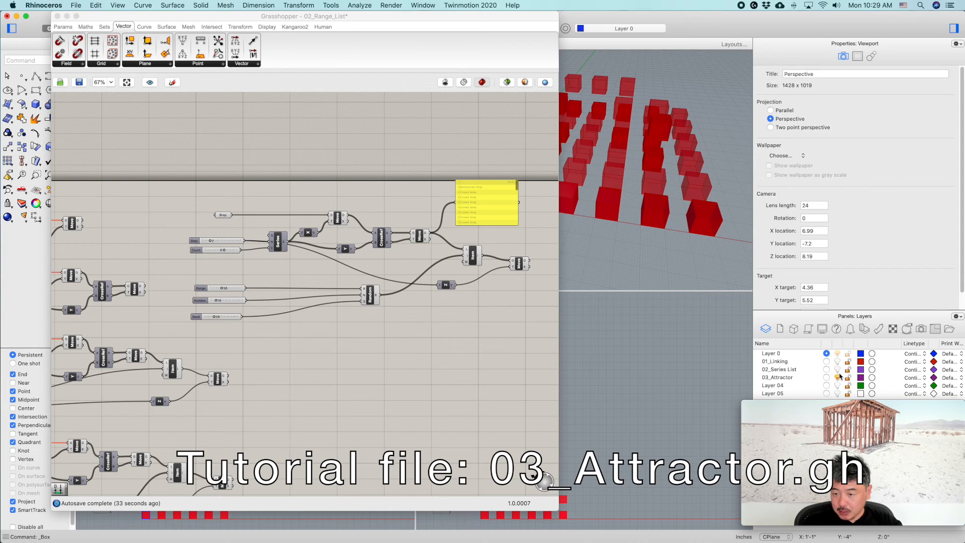
Return to Grasshopper and switch to the 03_Attractor definition
left_click(422, 5)
left_click(452, 182)
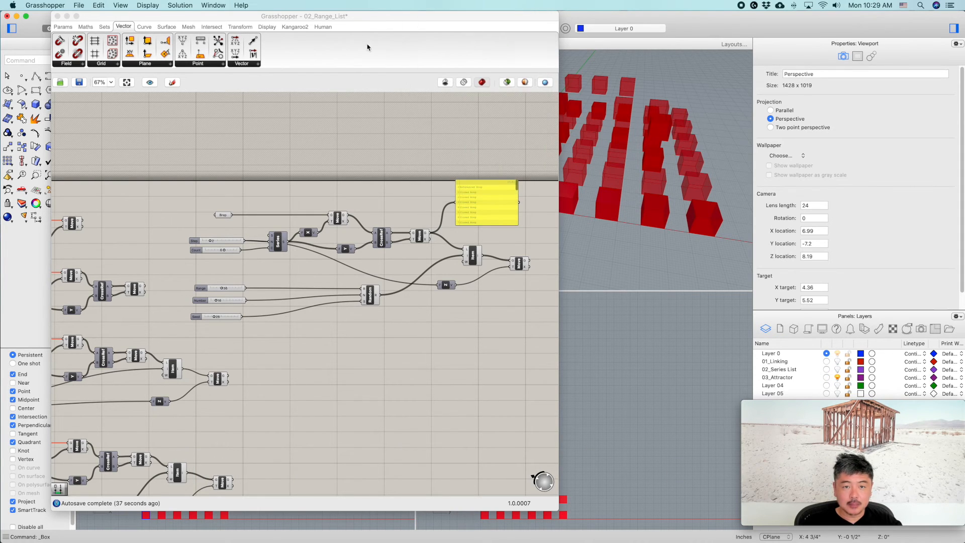
left_click(222, 6)
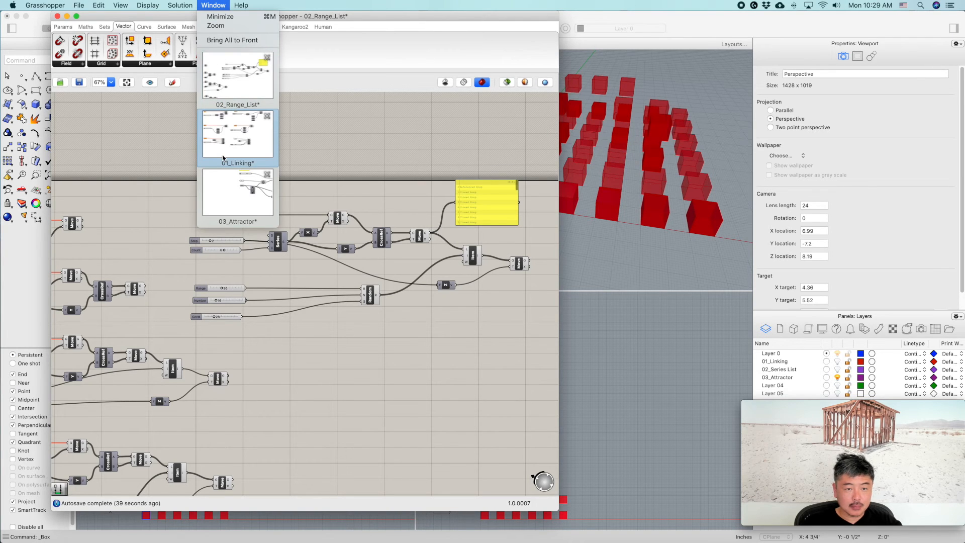
left_click(224, 194)
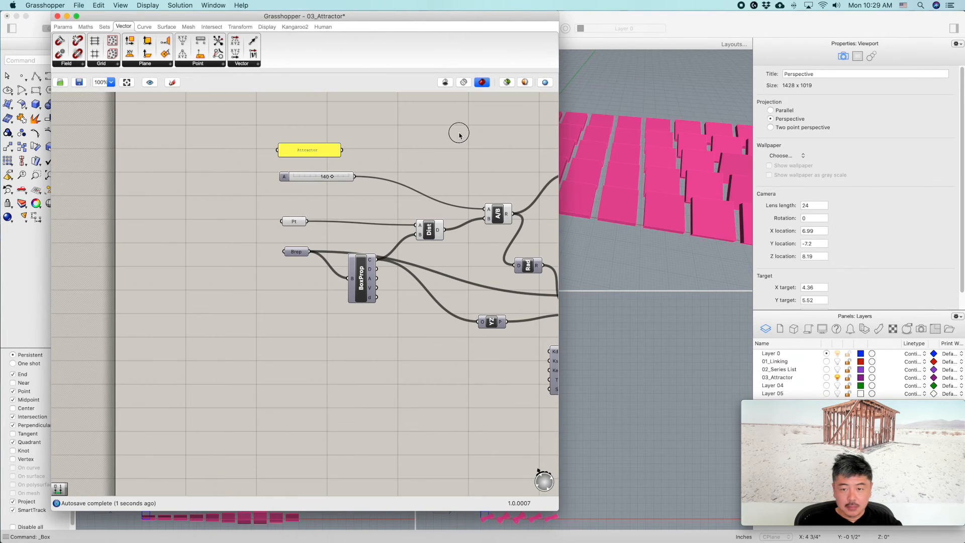
Hide the blue box at the origin in Rhino's perspective view
right_click_drag(725, 161, 668, 164)
scroll(679, 175, "down", 7)
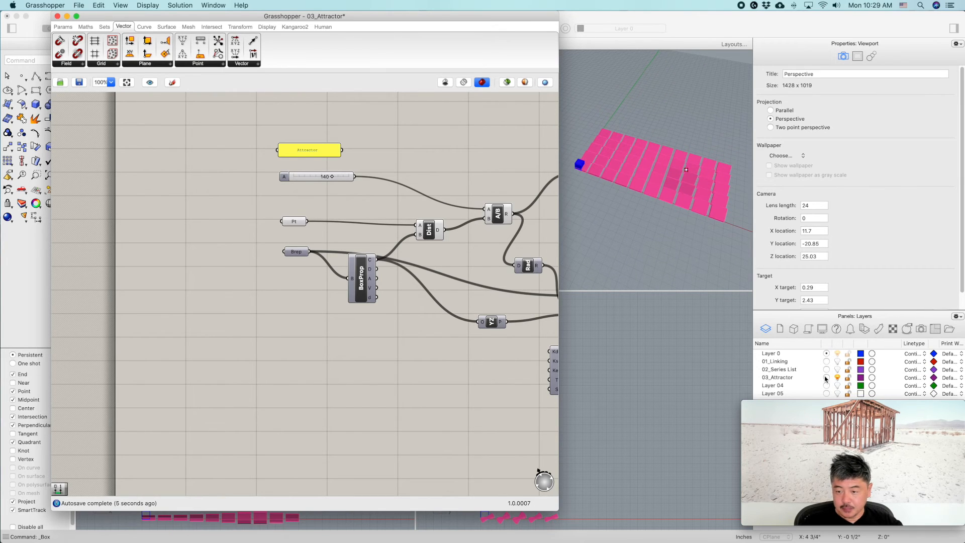
left_click(581, 164)
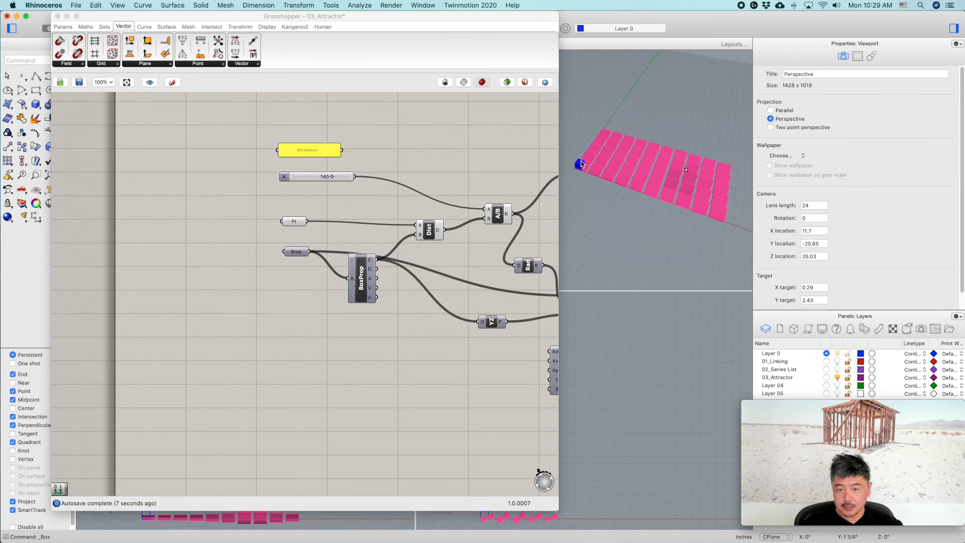
left_click(579, 164)
type("hide")
key("Return")
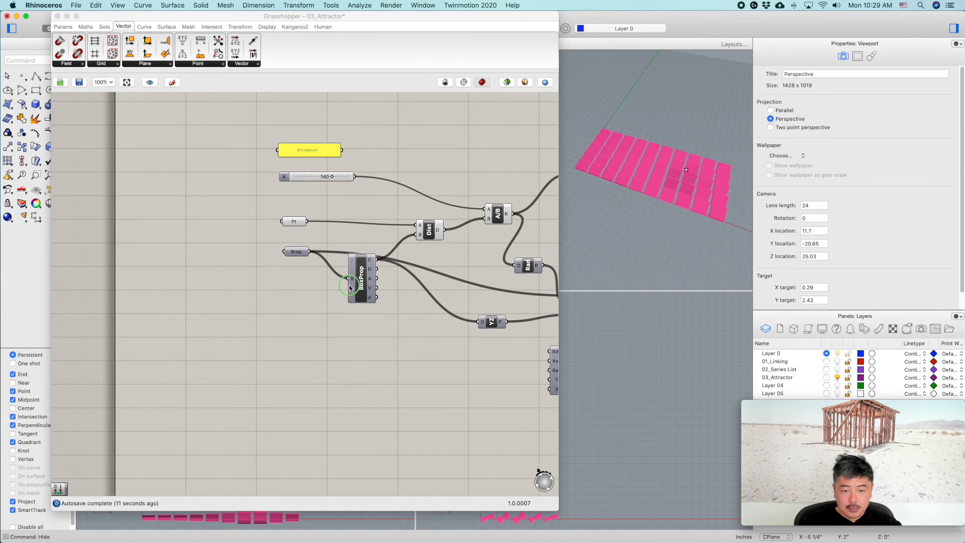
Make 03_Attractor the current Rhino layer
scroll(450, 282, "right", 3)
right_click_drag(701, 247, 643, 208)
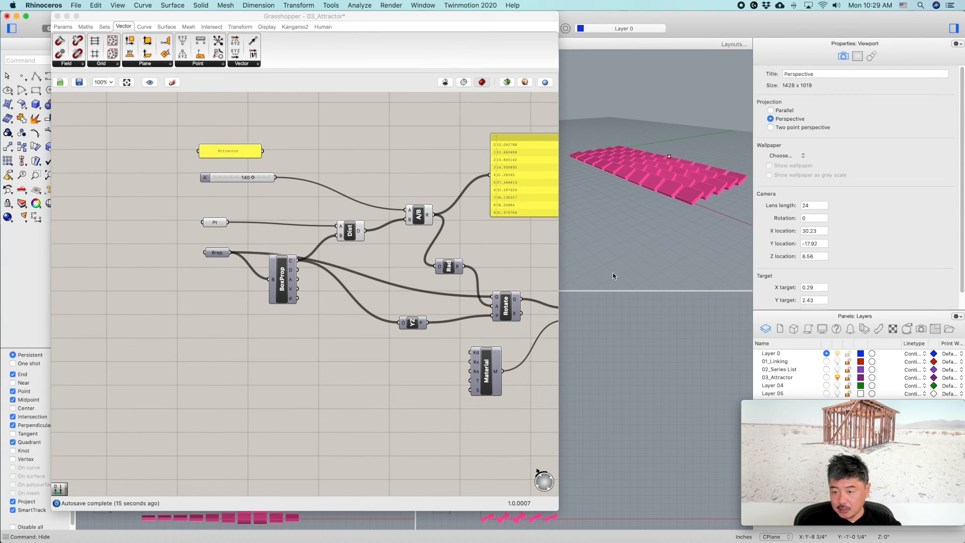
left_click(826, 377)
right_click_drag(639, 155, 674, 177)
scroll(672, 172, "down", 3)
scroll(673, 173, "down", 2)
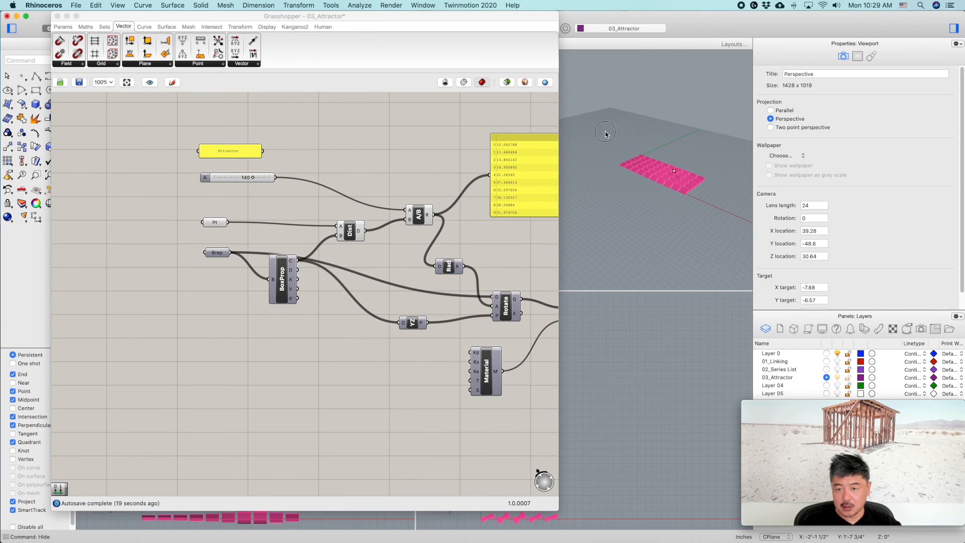
Clear the values stored in the Attractor definition's Pt parameter and open the Brep parameter's options
left_click(674, 171)
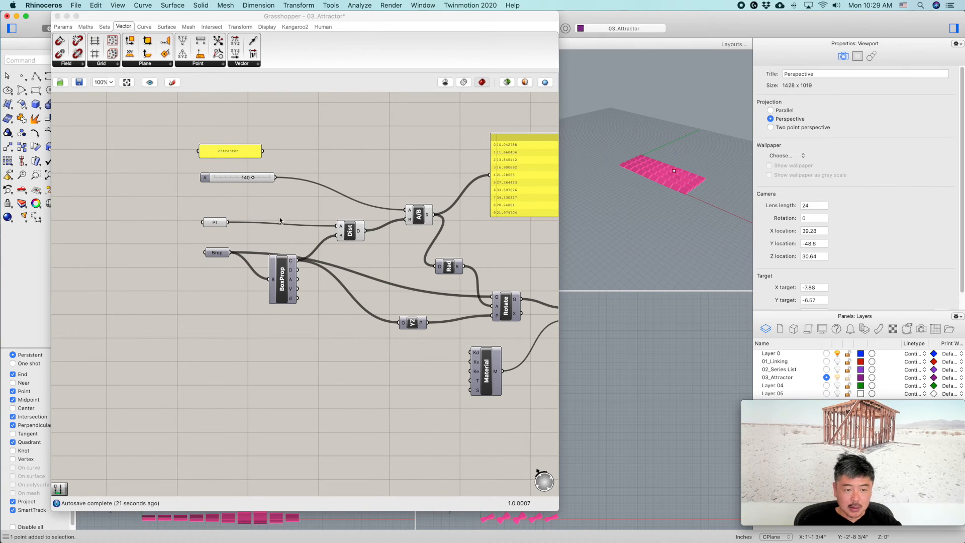
left_click(216, 225)
right_click(216, 224)
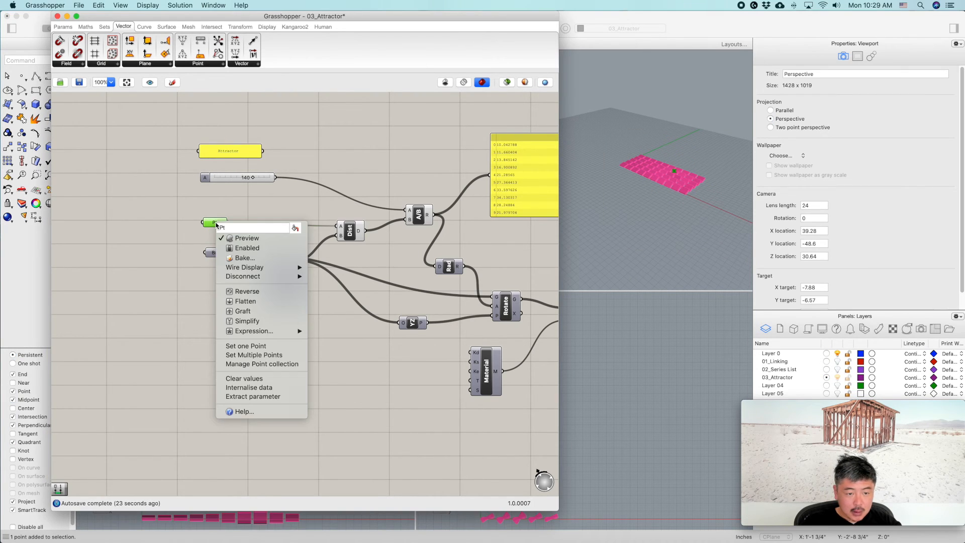
left_click(262, 378)
left_click(218, 254)
right_click(217, 254)
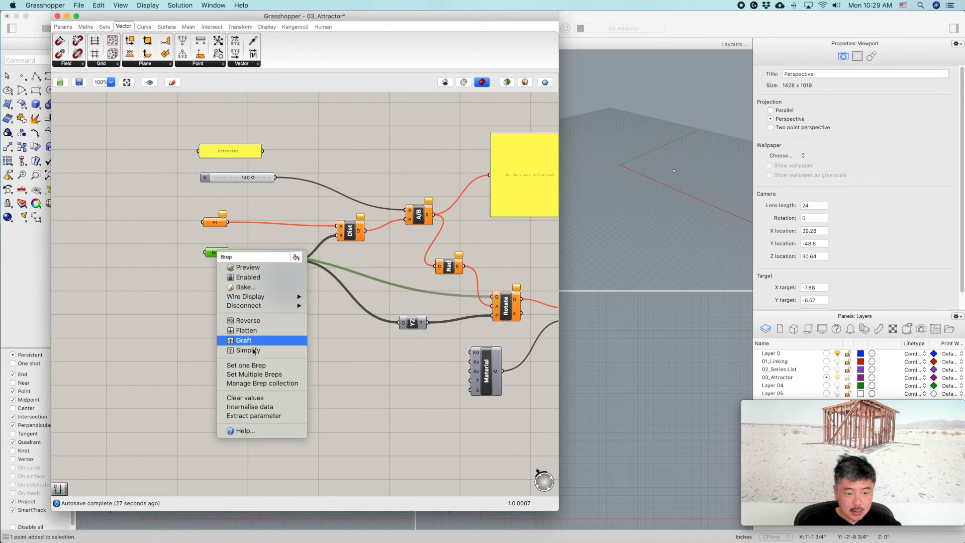
left_click(627, 162)
Minimize Grasshopper and draw a box from the origin with a 2 by 2 inch base and 0.5 inch height
left_click(67, 17)
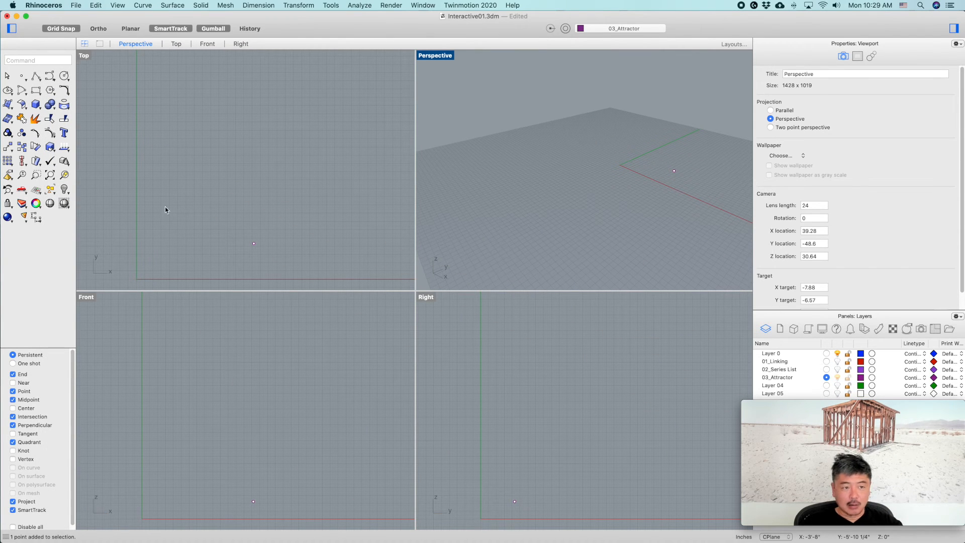
left_click(36, 104)
right_click_drag(142, 271, 165, 241)
left_click(158, 250)
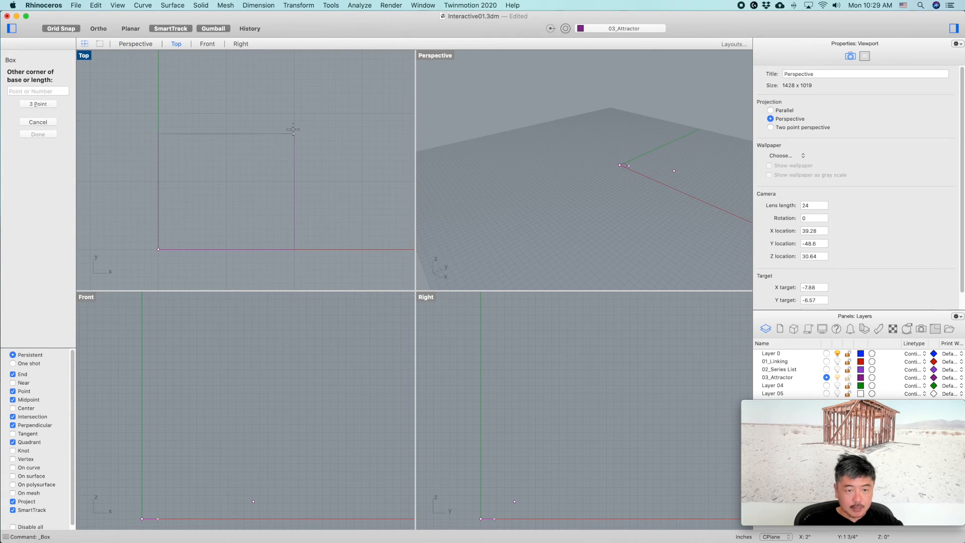
type("2")
key("Return")
type("1")
key("Return")
key("Return")
type(".5")
key("Return")
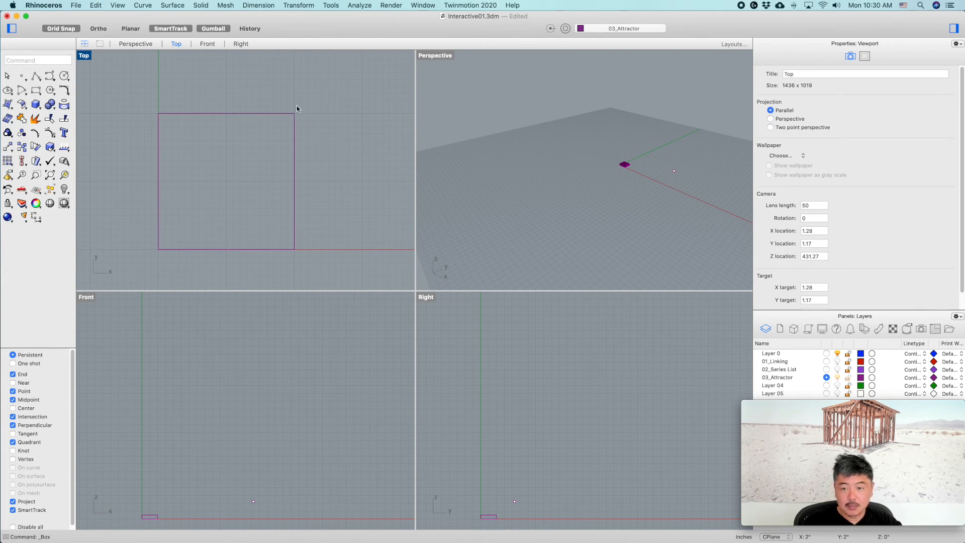
Copy the box twice along the X axis, placing the copies 3 and 6 inches from the original
left_click(623, 167)
type("zsa")
key("Return")
right_click_drag(289, 172, 202, 167)
type("copy")
key("Return")
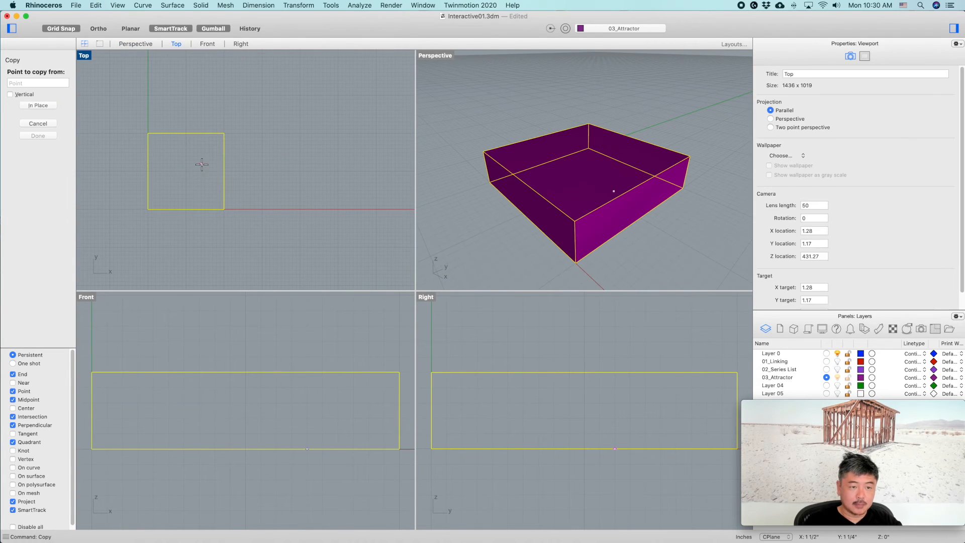
left_click(148, 209)
left_click(261, 209)
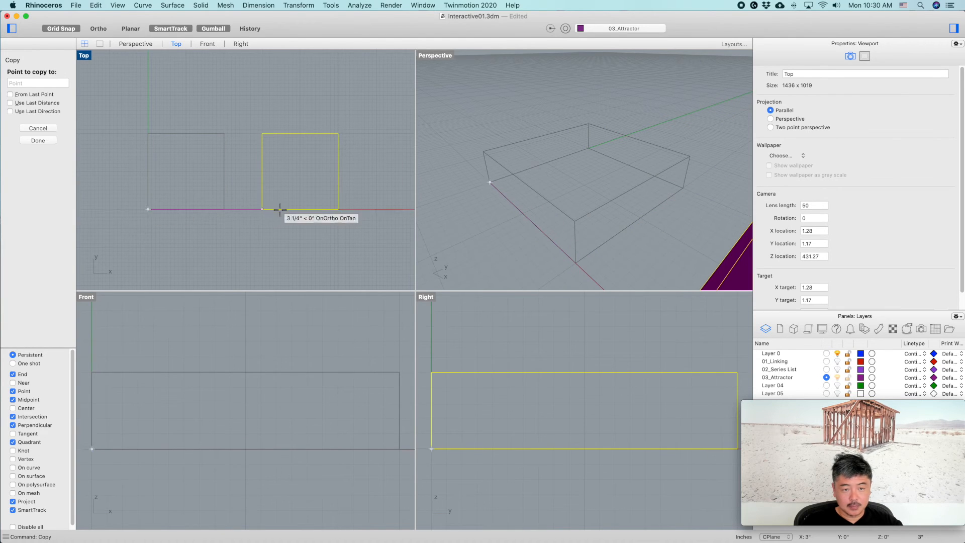
left_click(376, 209)
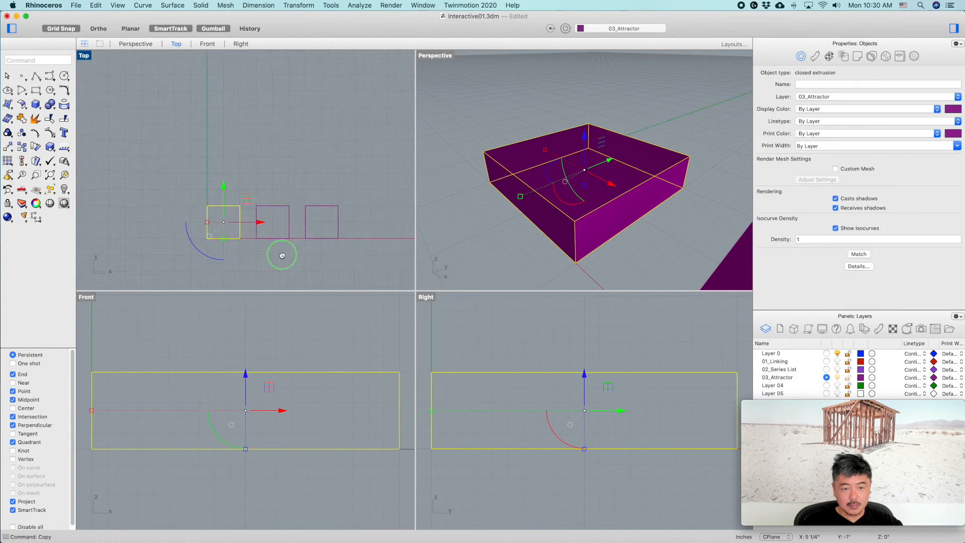
Copy the two new boxes four times along the X axis at 6 inch intervals to extend the row to 11 boxes
left_click(301, 266)
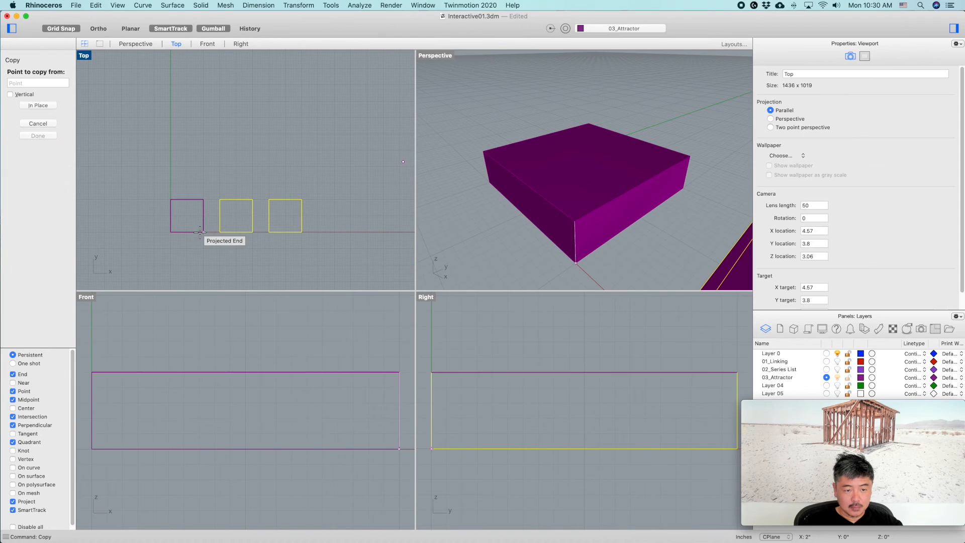
left_click(199, 231)
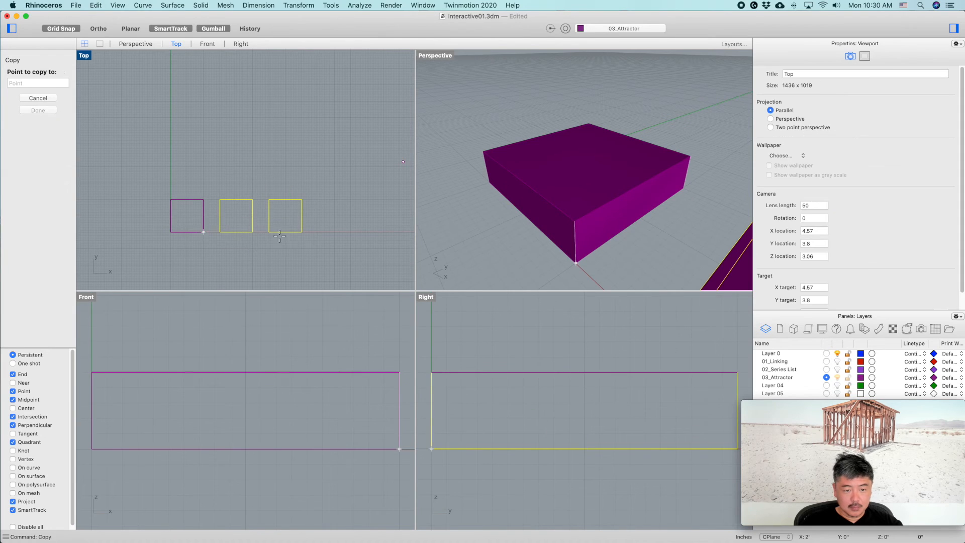
left_click(301, 231)
right_click_drag(358, 242, 259, 232)
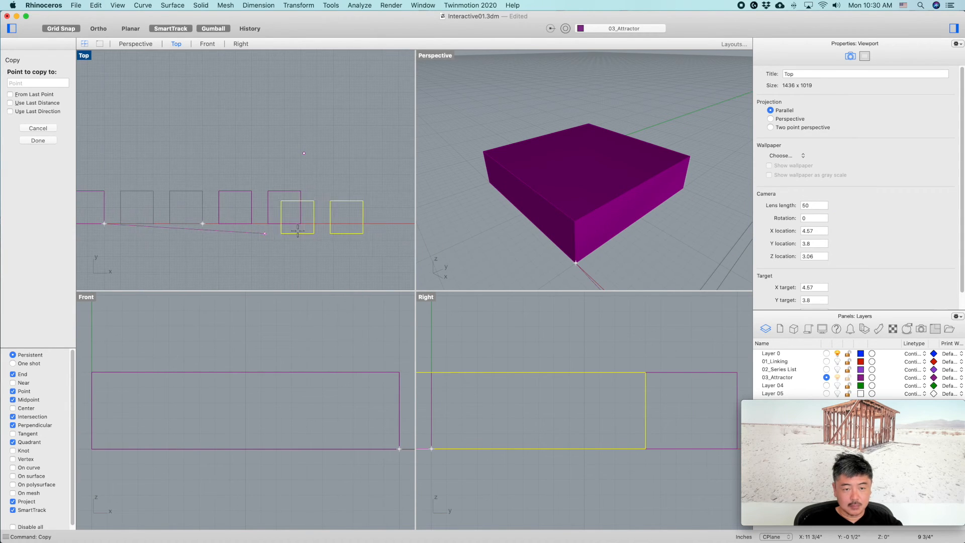
left_click(301, 222)
right_click_drag(360, 250, 267, 246)
left_click(308, 218)
right_click_drag(338, 253, 243, 251)
left_click(311, 216)
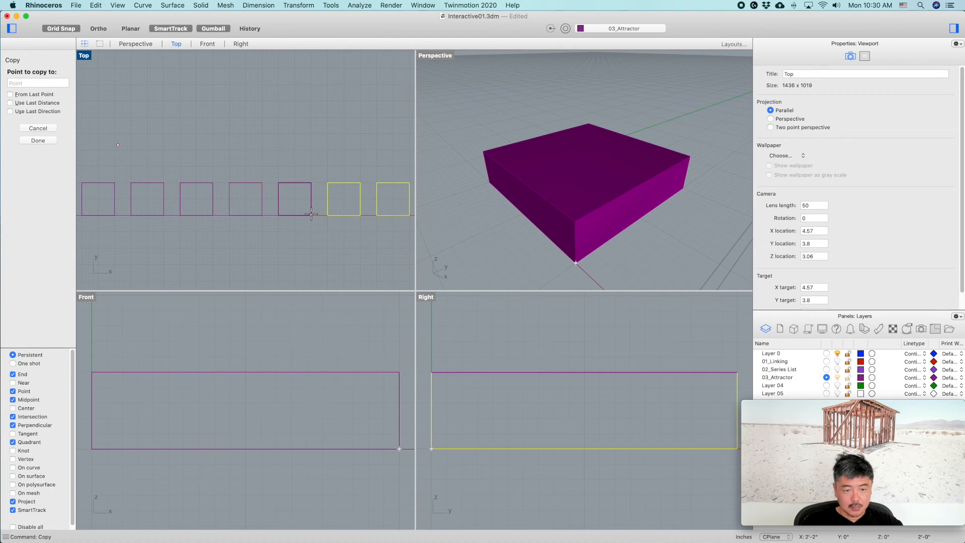
right_click(315, 240)
Copy the whole row of boxes three times along the Y axis at 3 inch spacing
scroll(315, 240, "down", 6)
left_click_drag(370, 256, 99, 223)
right_click(100, 225)
left_click(104, 227)
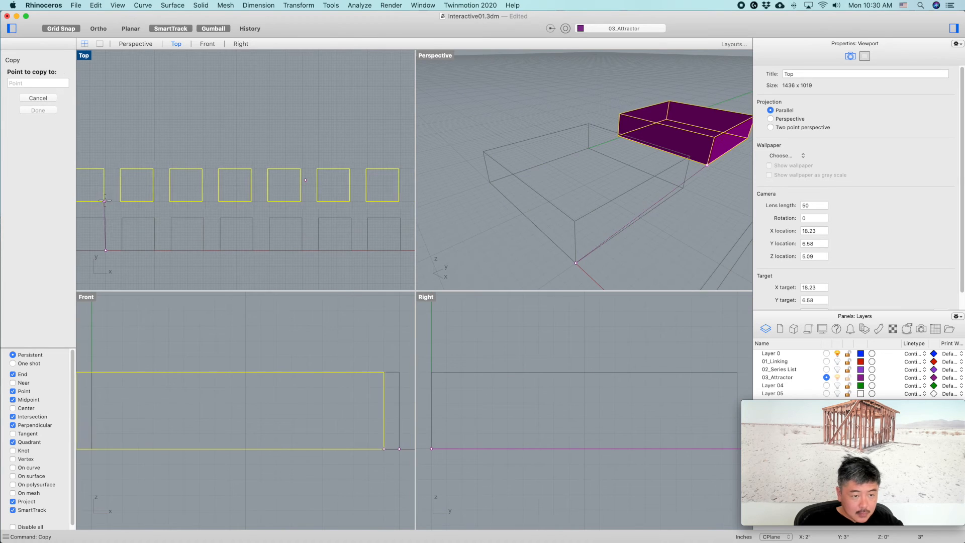
scroll(103, 203, "up", 5)
left_click(106, 203)
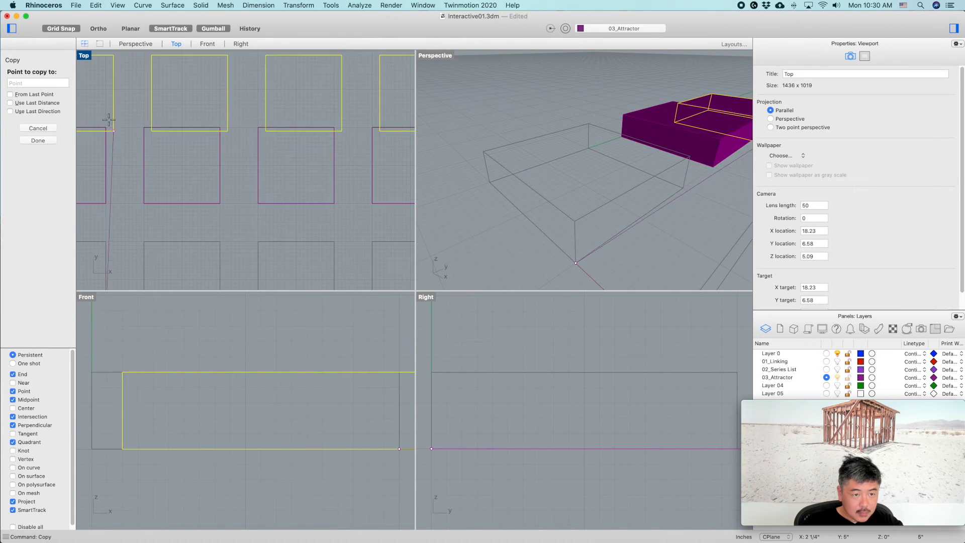
right_click_drag(111, 108, 186, 179)
left_click(131, 126)
scroll(159, 130, "down", 8)
scroll(179, 146, "up", 6)
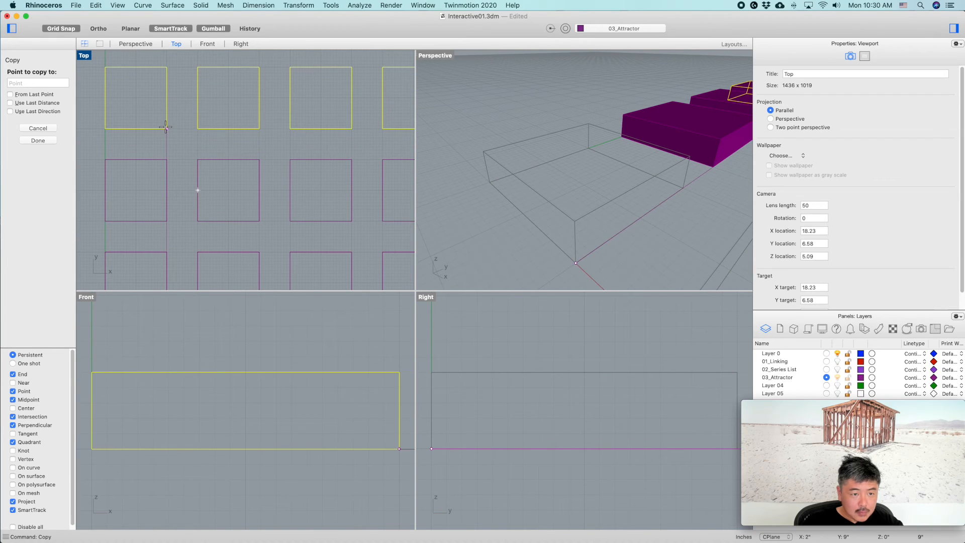
left_click(166, 126)
scroll(201, 160, "down", 10)
key("Return")
Select the three copied rows and copy them 9 inches further along the Y axis
left_click(330, 123)
scroll(340, 135, "down", 4)
right_click_drag(340, 136, 310, 120)
left_click_drag(355, 114, 145, 161)
left_click_drag(352, 182, 91, 179, "shift")
scroll(167, 188, "up", 6)
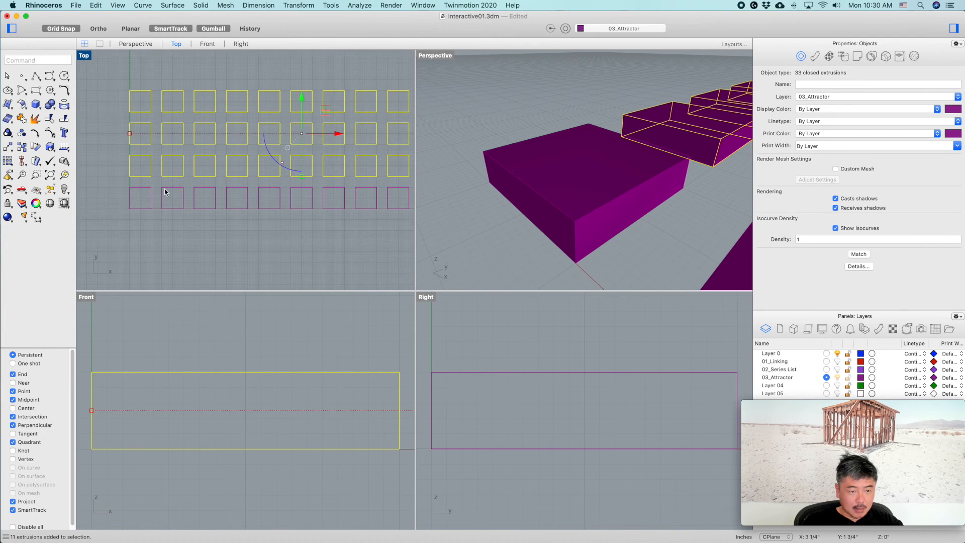
key("Return")
left_click(151, 187)
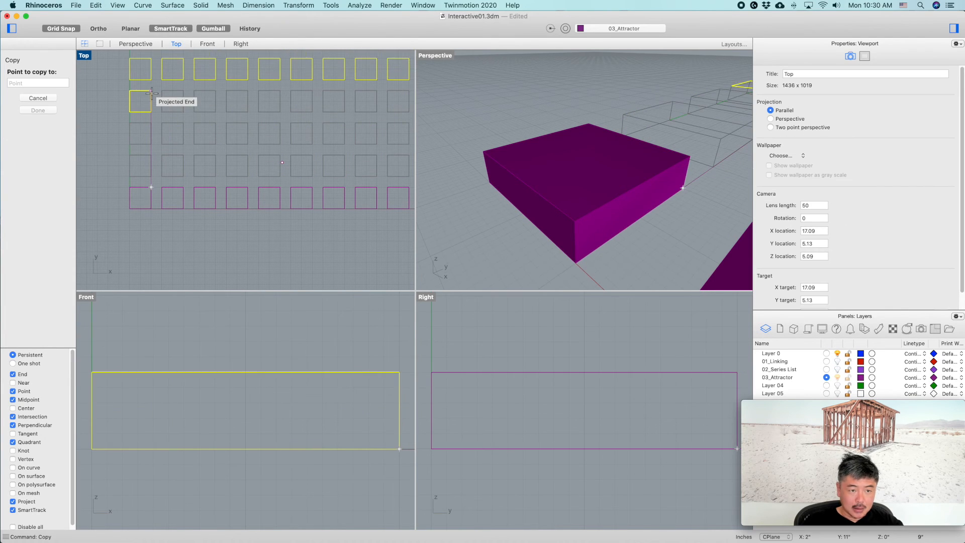
left_click(152, 91)
key("Return")
left_click(110, 129)
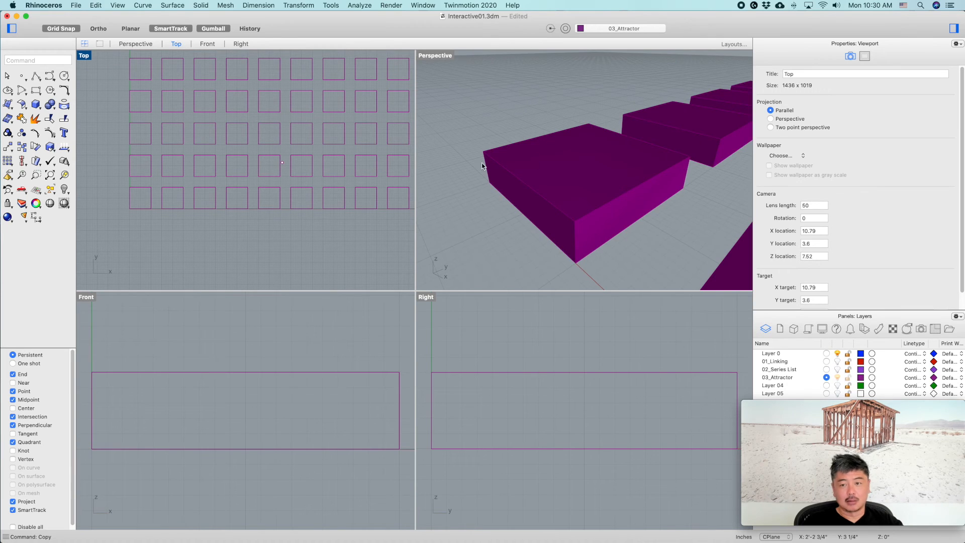
Delete the point lying among the grid of boxes in the perspective view
scroll(530, 127, "down", 2)
scroll(529, 126, "down", 5)
right_click_drag(603, 150, 628, 179)
right_click_drag(647, 180, 549, 124)
right_click_drag(563, 194, 569, 153)
left_click(568, 159)
key("Delete")
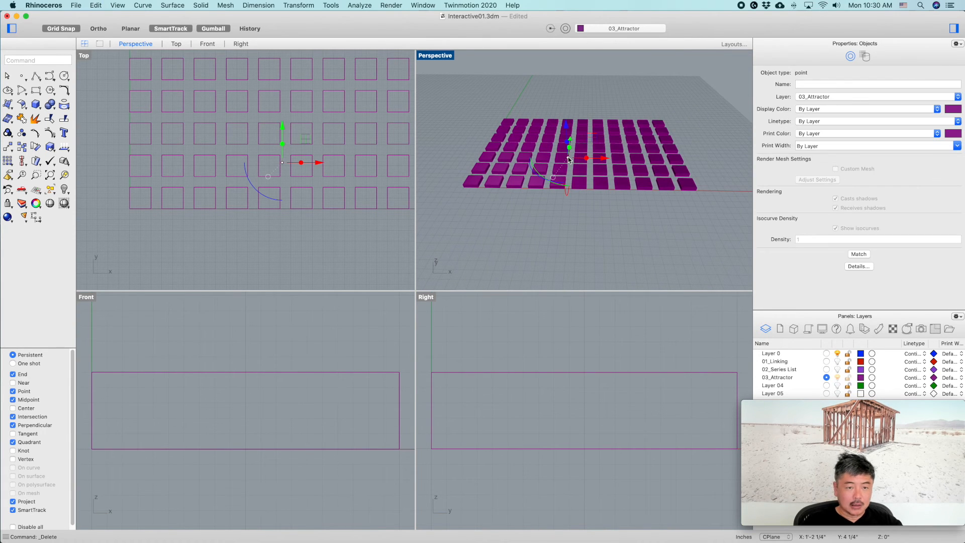
Place a new point just outside the grid of boxes, near X -2" and Y 5 1/2"
left_click(22, 78)
right_click_drag(140, 111, 241, 131)
left_click(211, 170)
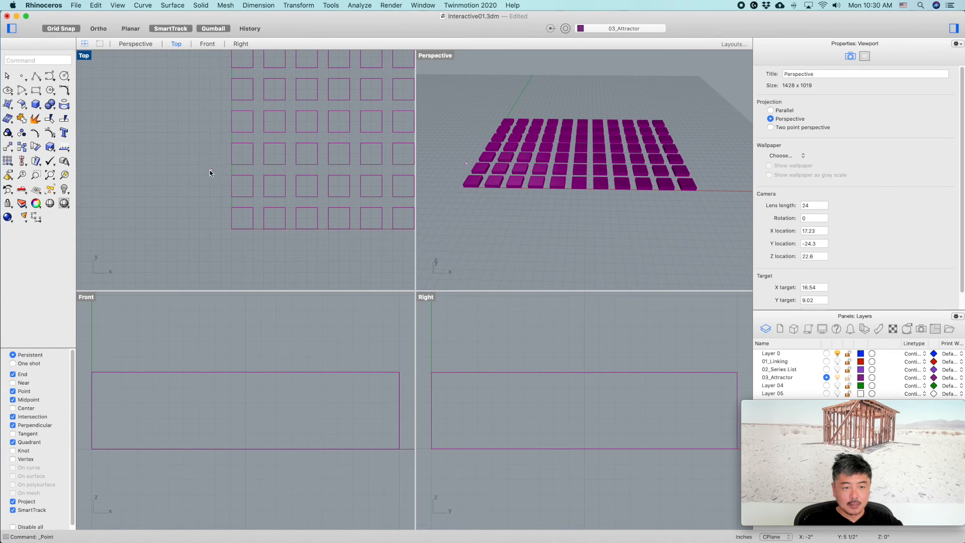
right_click_drag(599, 187, 553, 163)
left_click(472, 151)
left_click_drag(472, 151, 469, 136)
left_click(527, 84)
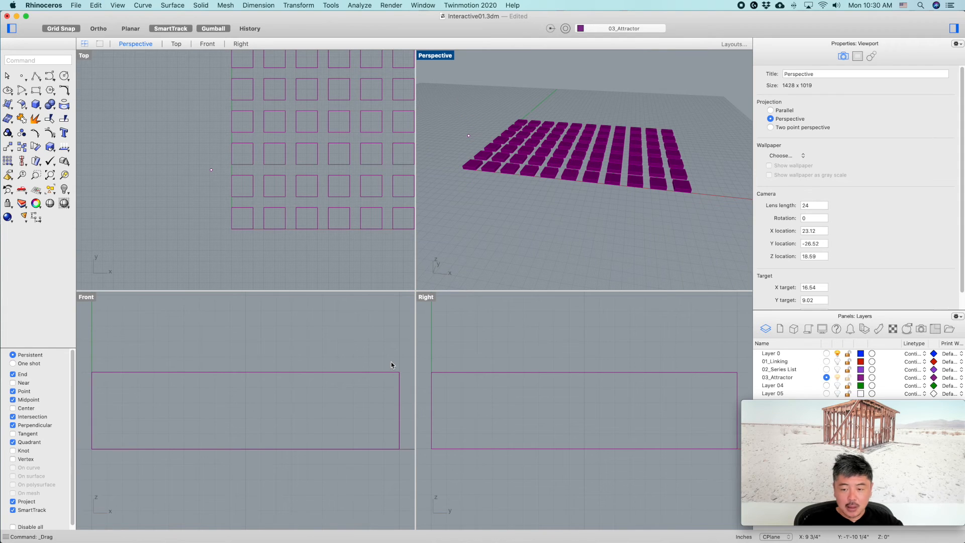
Switch to Grasshopper and add a Brep parameter and a Point parameter in the empty area below the existing definition
type("Gr")
key("Return")
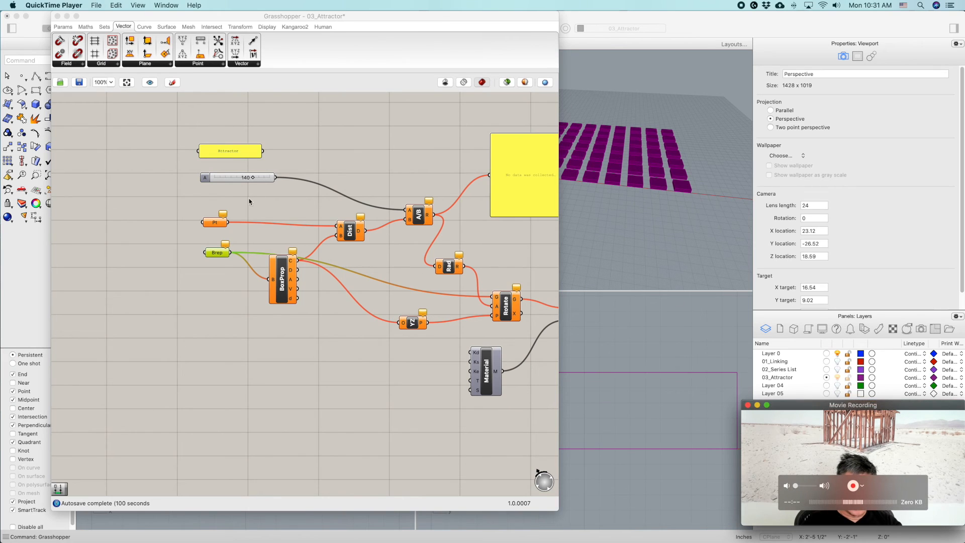
left_click(378, 295)
scroll(378, 295, "down", 1)
right_click_drag(355, 310, 387, 190)
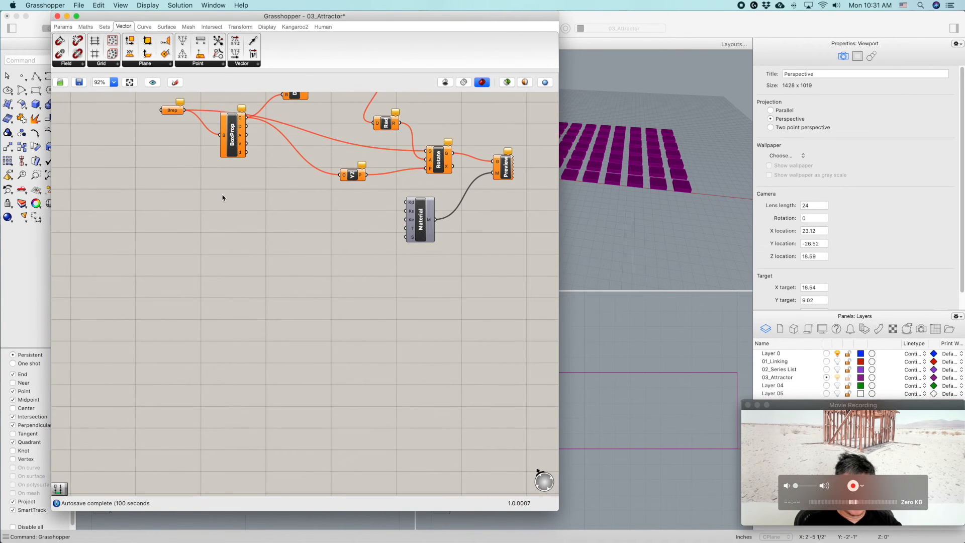
left_click(61, 26)
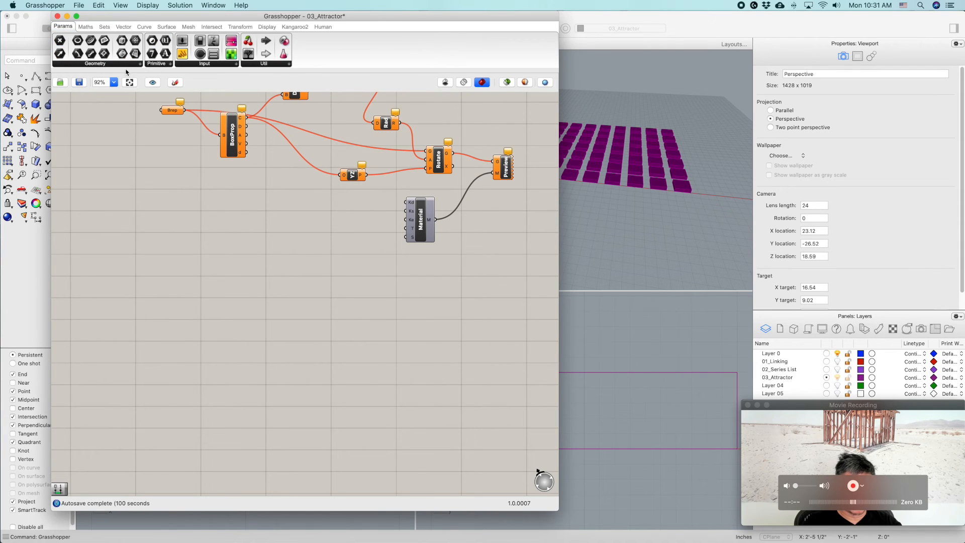
left_click_drag(122, 53, 194, 315)
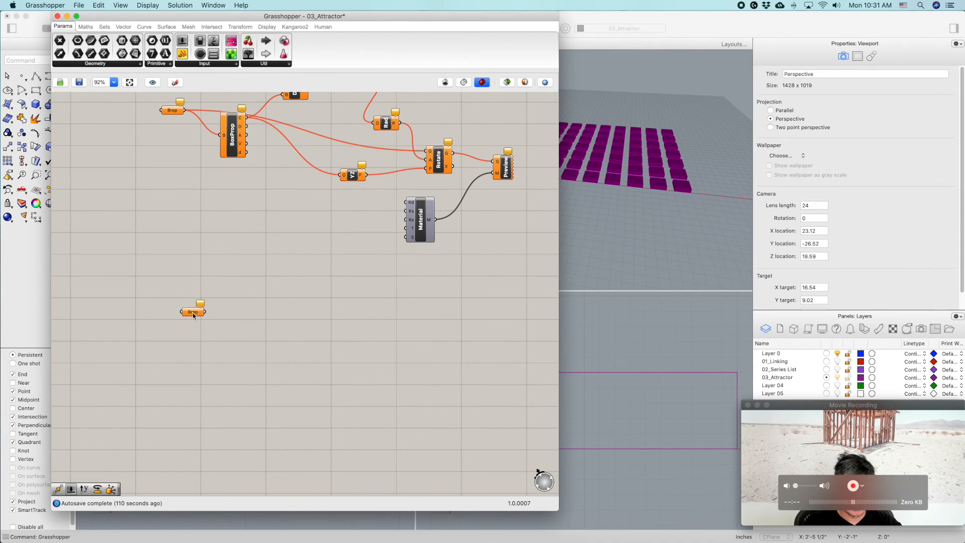
left_click_drag(60, 40, 195, 270)
Reference all the boxes of the Rhino grid as multiple Breps in the new Brep parameter
right_click(193, 312)
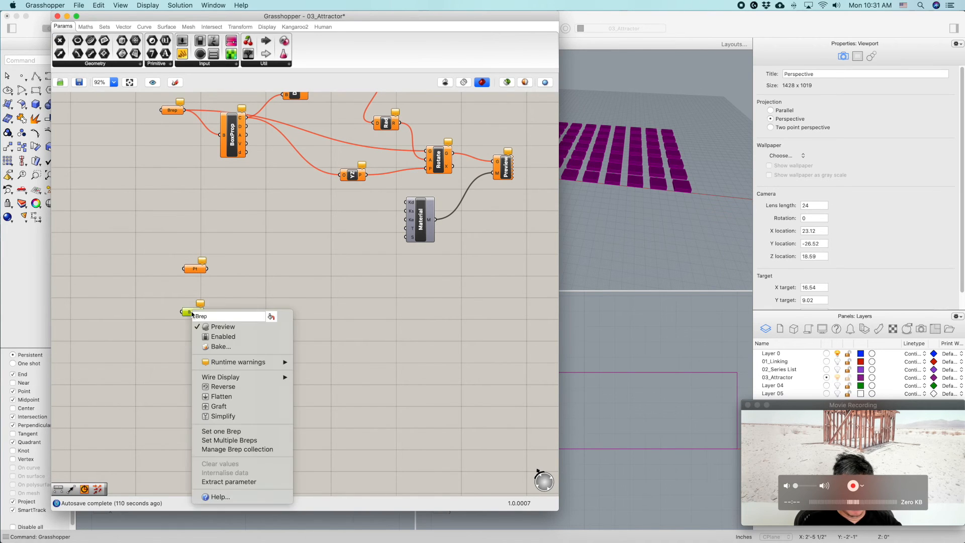
left_click(243, 443)
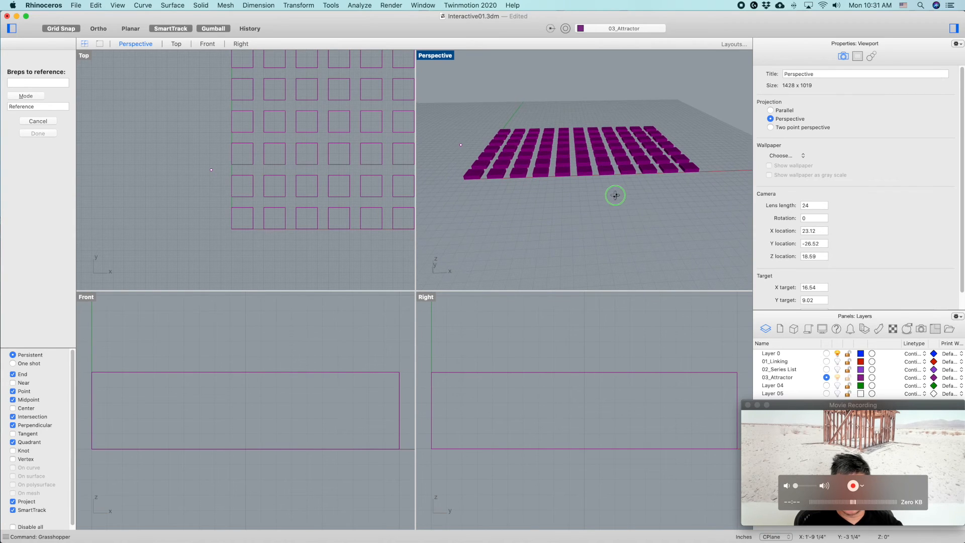
left_click_drag(738, 87, 474, 216)
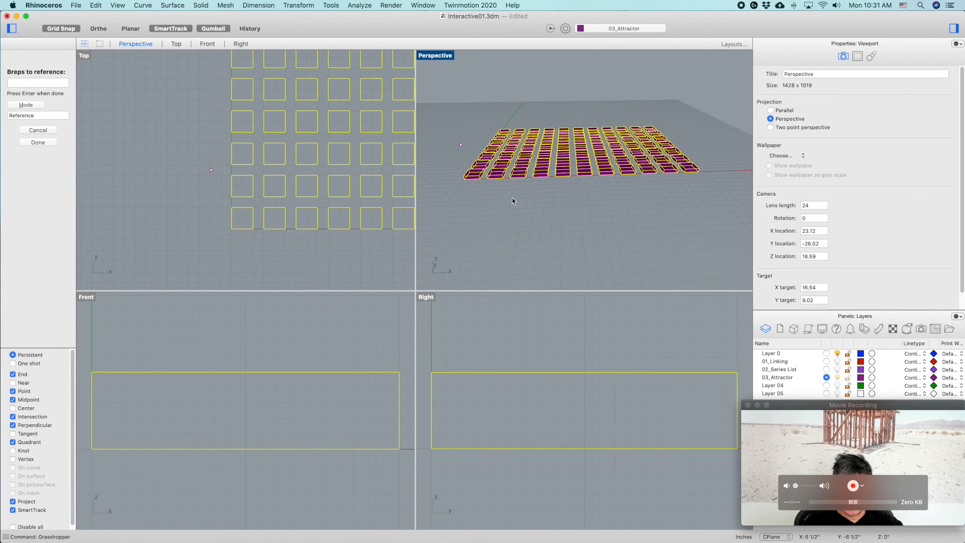
key("Return")
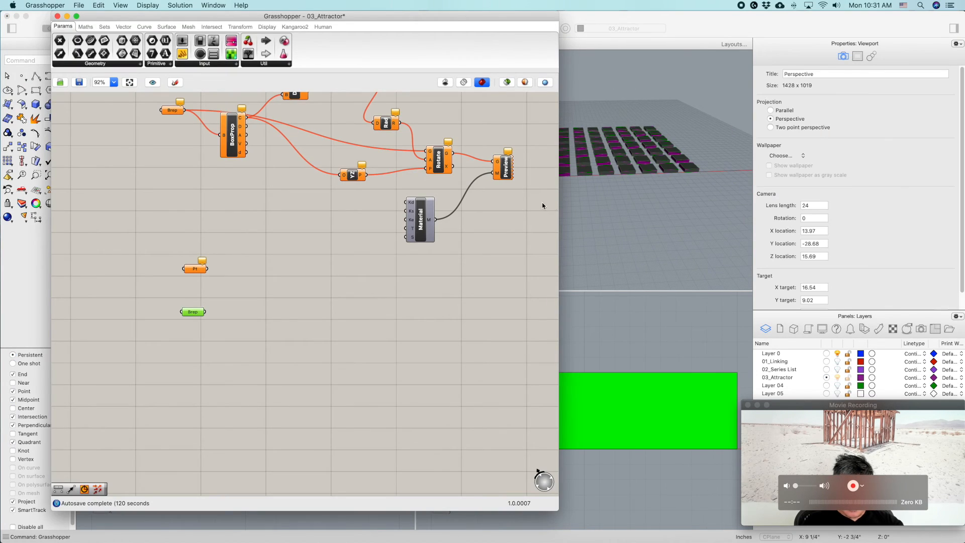
left_click(322, 308)
Reference the point beside the grid as the single point of the new Point parameter
left_click(196, 269)
right_click(197, 269)
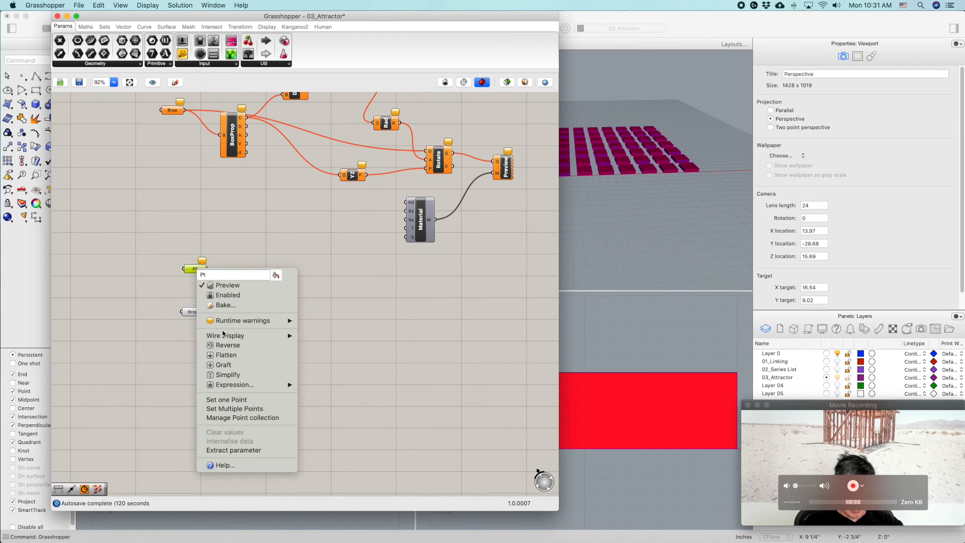
left_click(236, 401)
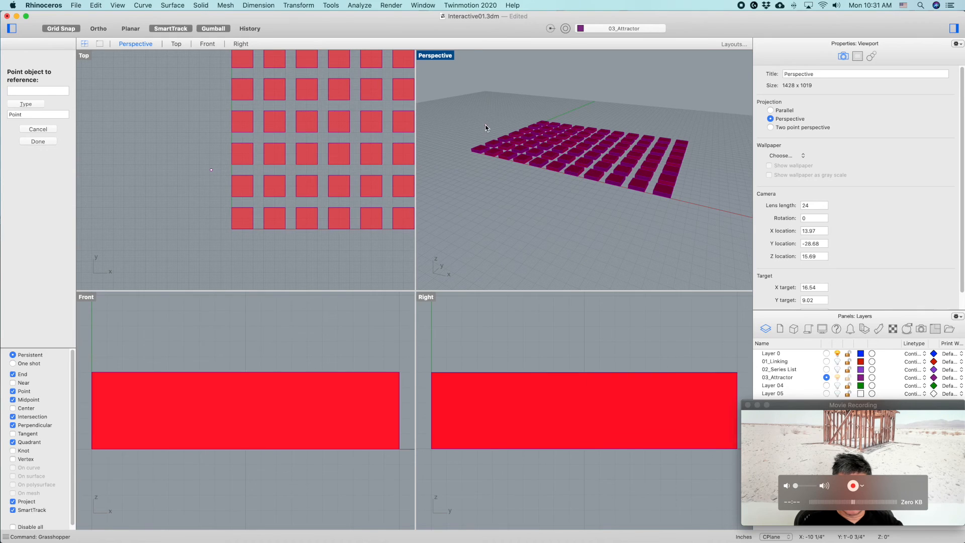
left_click(485, 127)
left_click(802, 425)
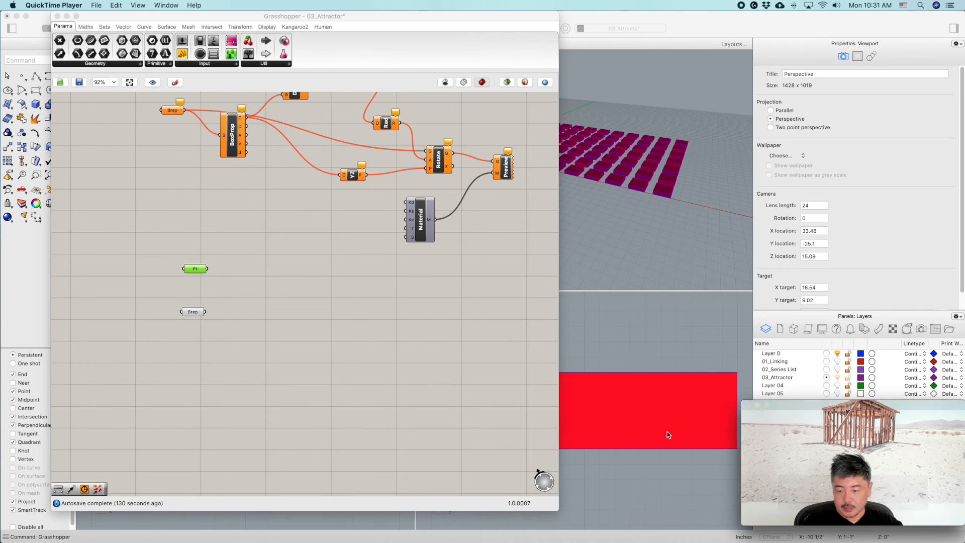
left_click(673, 239)
right_click_drag(369, 230, 369, 285)
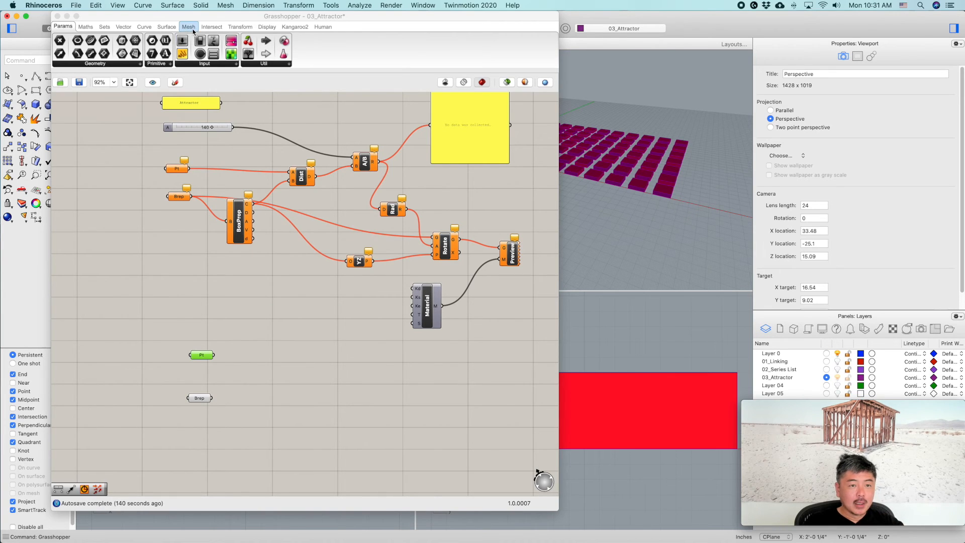
Place an Evaluate Box component beside the new Point and Brep parameters
left_click(166, 28)
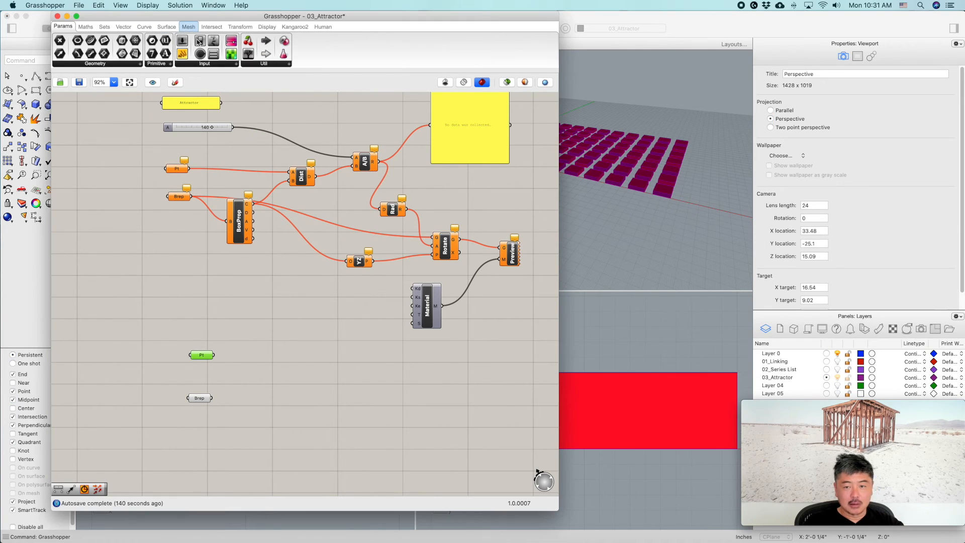
left_click(166, 27)
left_click(120, 64)
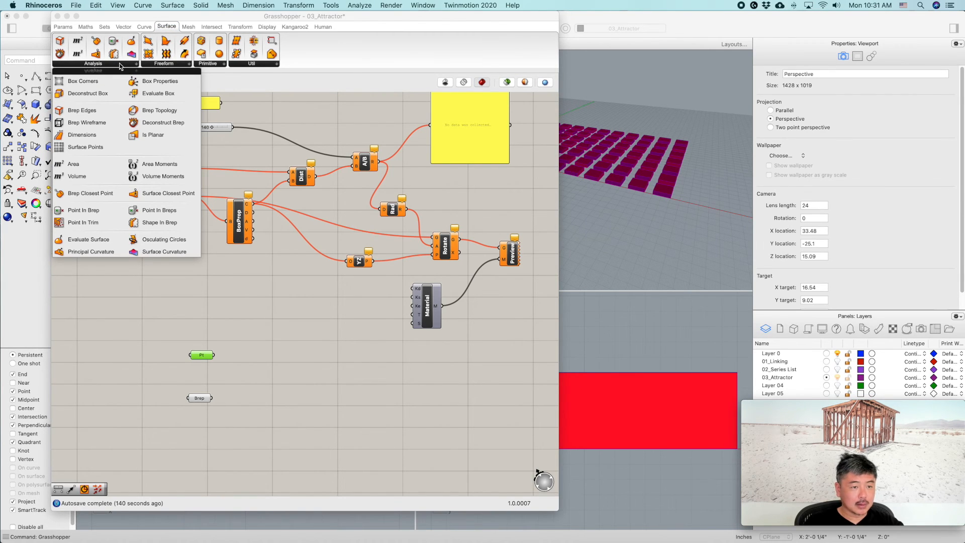
left_click(144, 95)
left_click(293, 366)
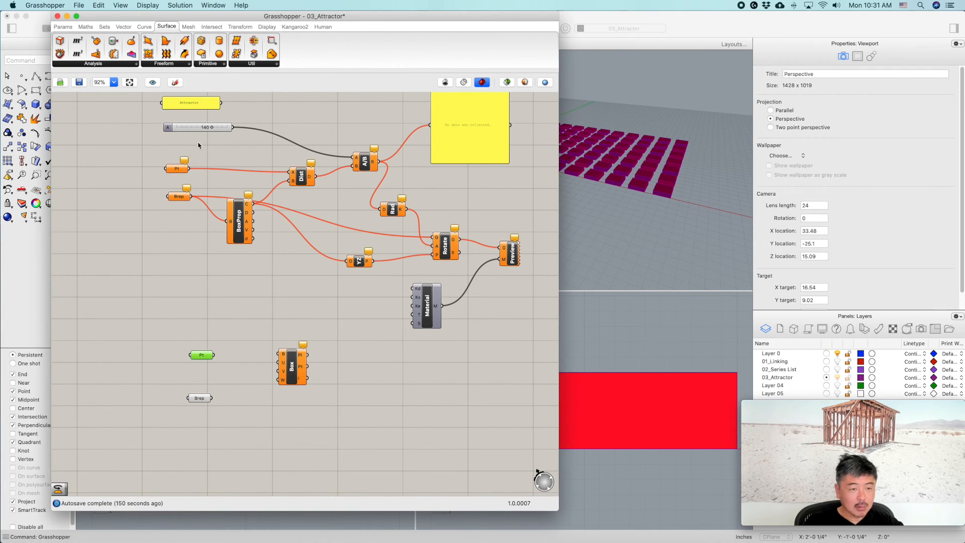
Replace the Evaluate Box component with a Box Properties component and connect the new Brep parameter to its box input
left_click(123, 65)
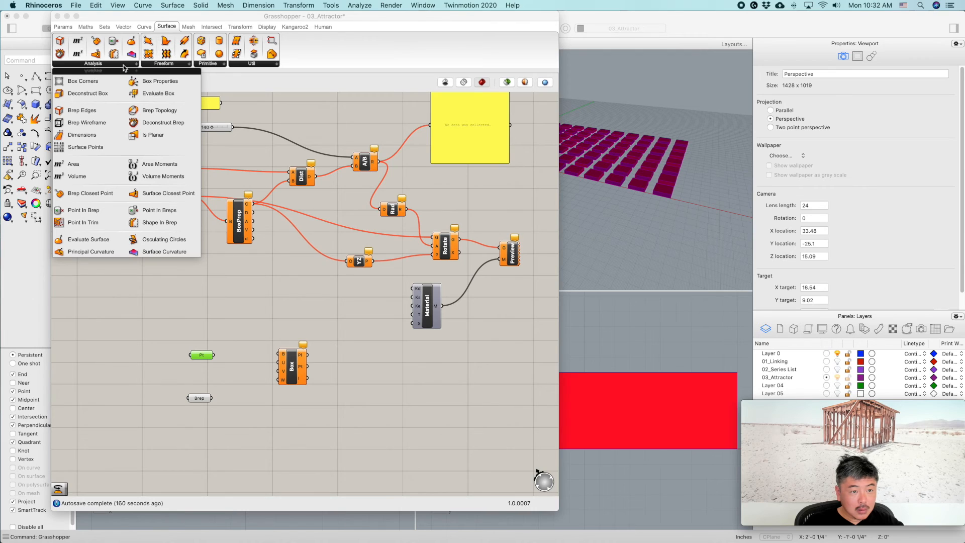
left_click_drag(151, 81, 279, 323)
left_click(299, 376)
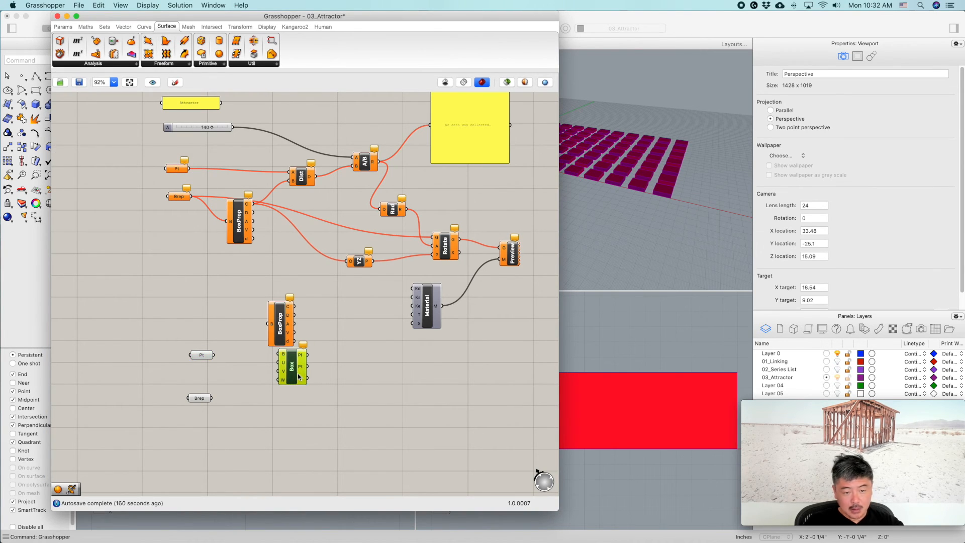
key("Delete")
left_click_drag(280, 324, 288, 402)
left_click_drag(210, 398, 278, 400)
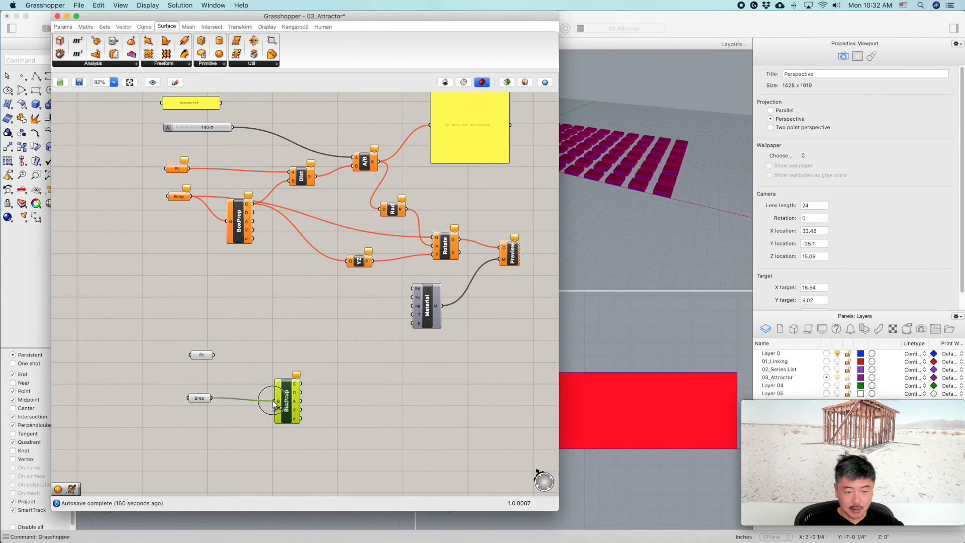
Examine the Box Properties component's Center output and line the component up with the new Brep parameter
scroll(653, 211, "up", 5)
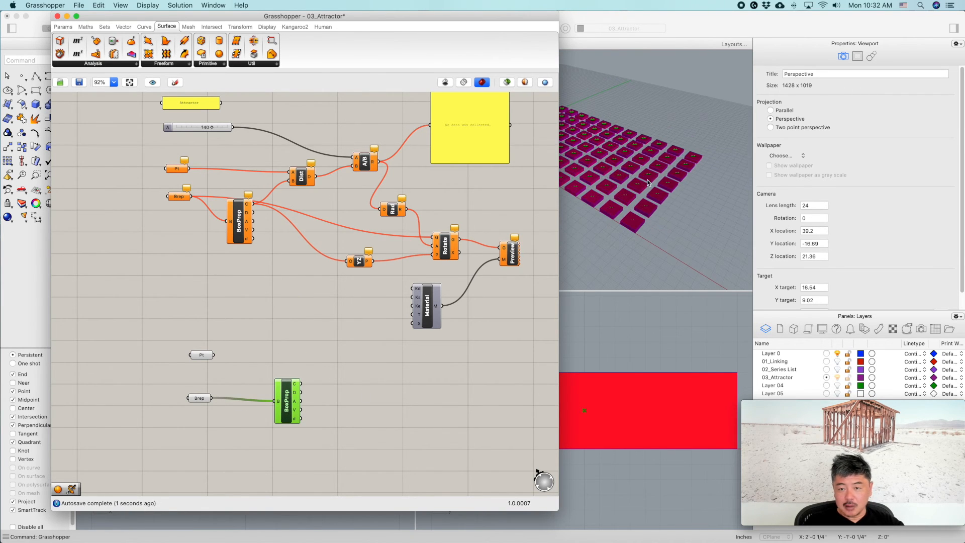
left_click_drag(289, 390, 271, 378)
mouse_move(278, 372)
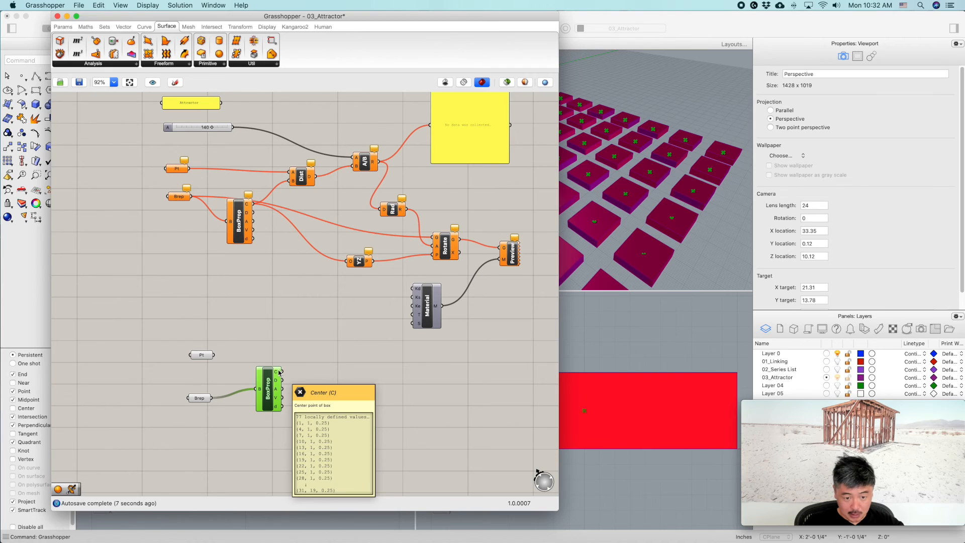
left_click(331, 344)
left_click_drag(270, 390, 270, 403)
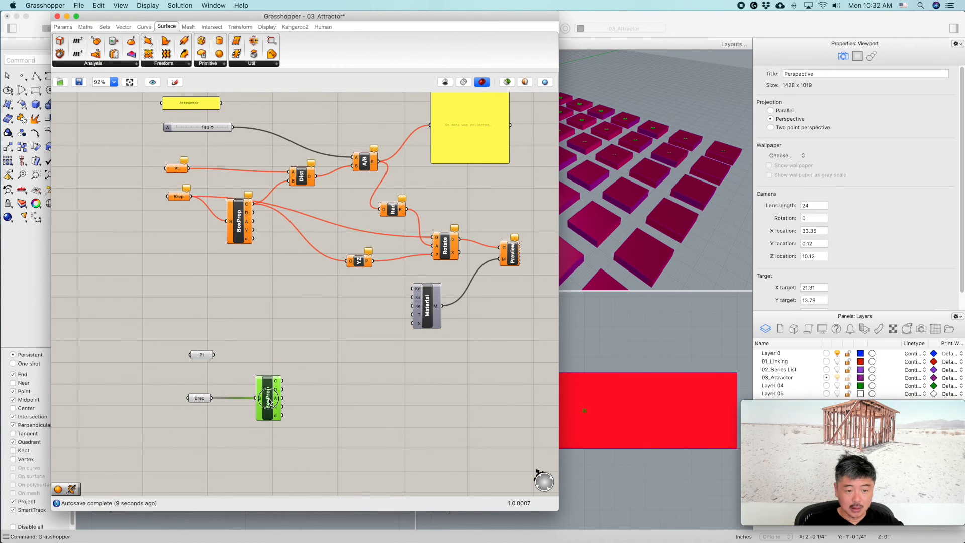
left_click(325, 326)
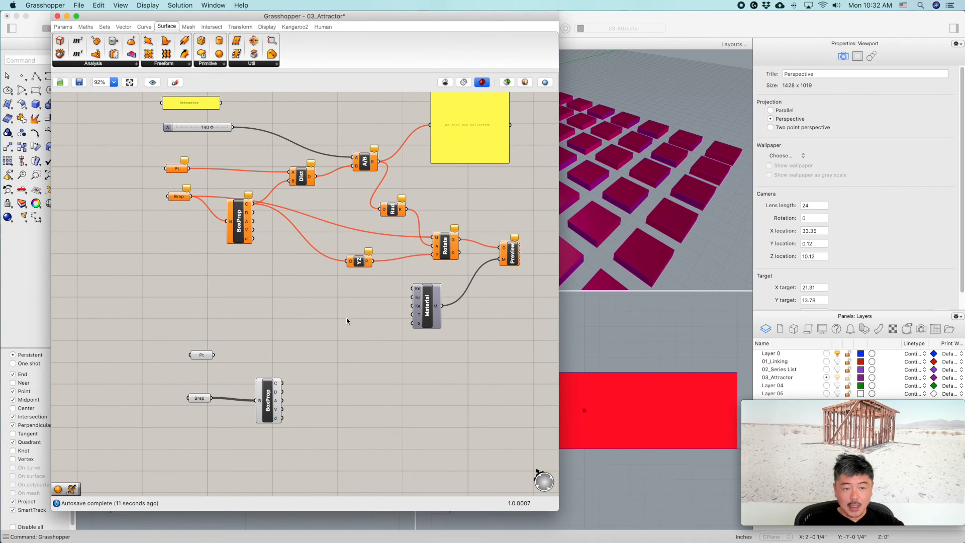
Hide Rhino's properties and layers sidebar to give the viewports more room
scroll(342, 312, "up", 1)
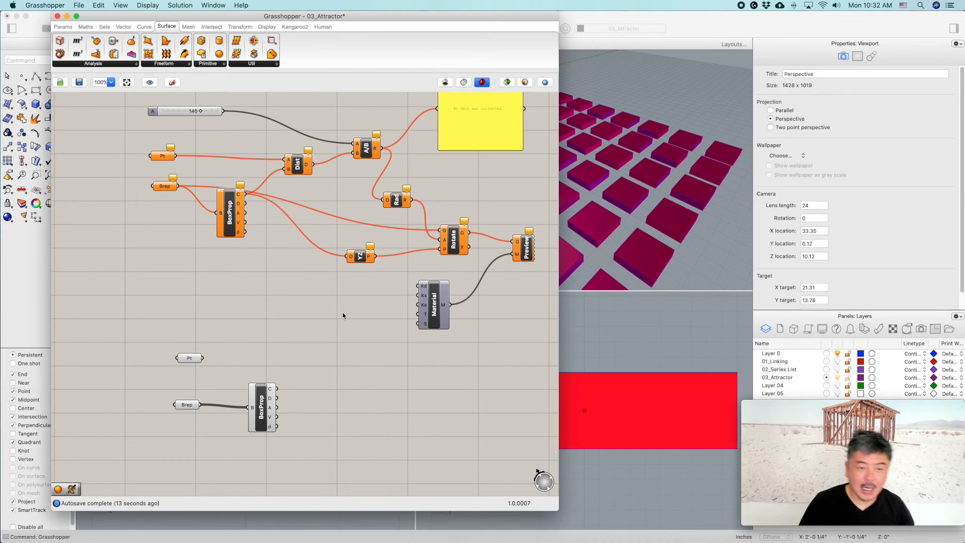
scroll(670, 145, "down", 2)
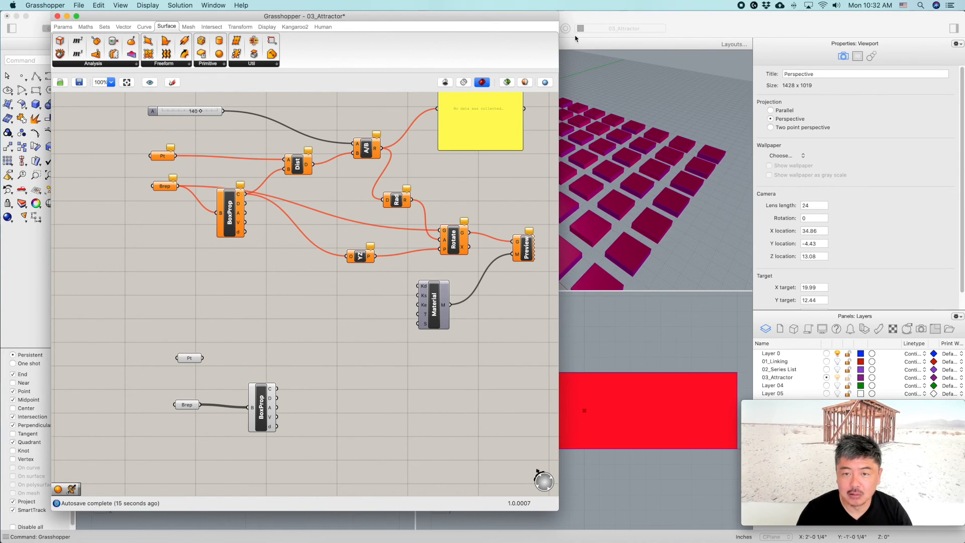
left_click(948, 29)
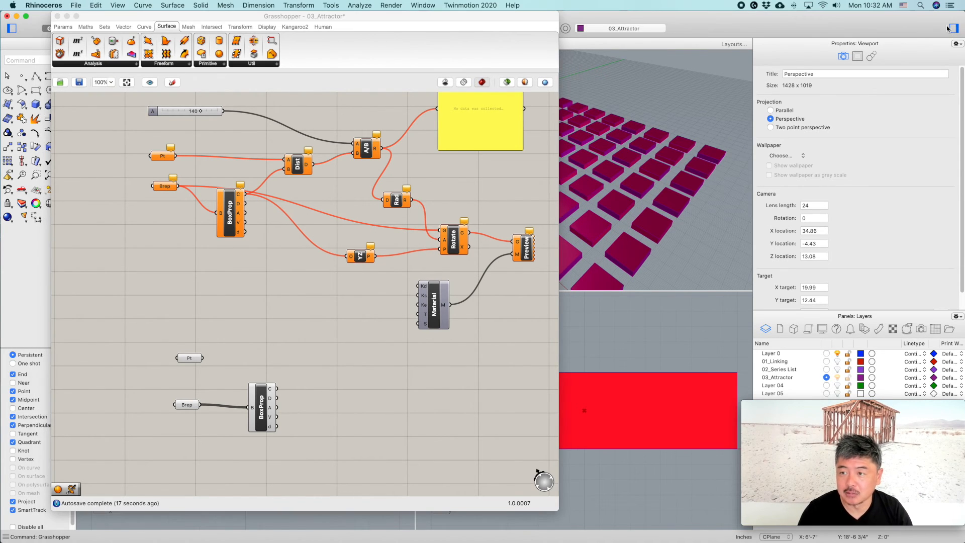
left_click(948, 28)
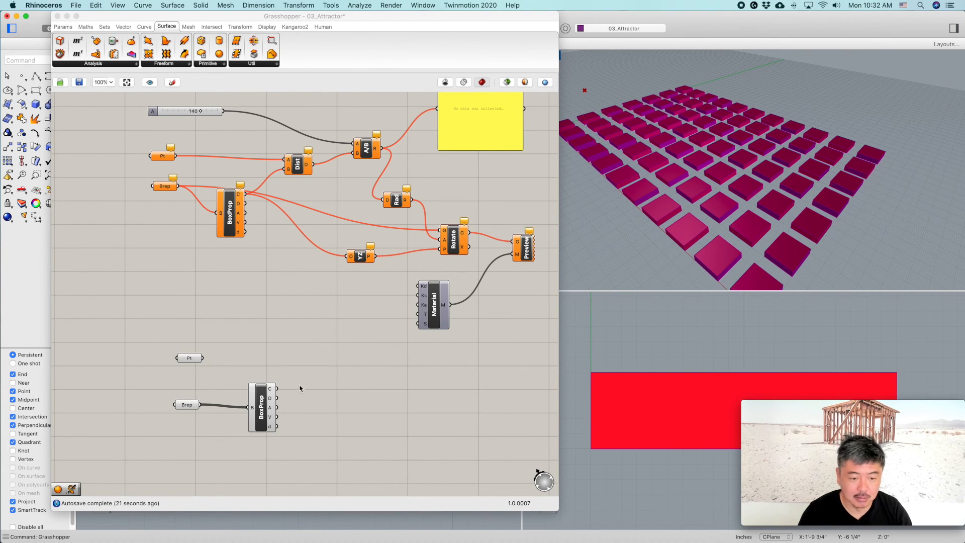
Nudge the new Box Properties component closer to the Brep parameter and add a Distance component beyond it
left_click(289, 364)
left_click_drag(261, 407, 255, 402)
double_click(325, 358)
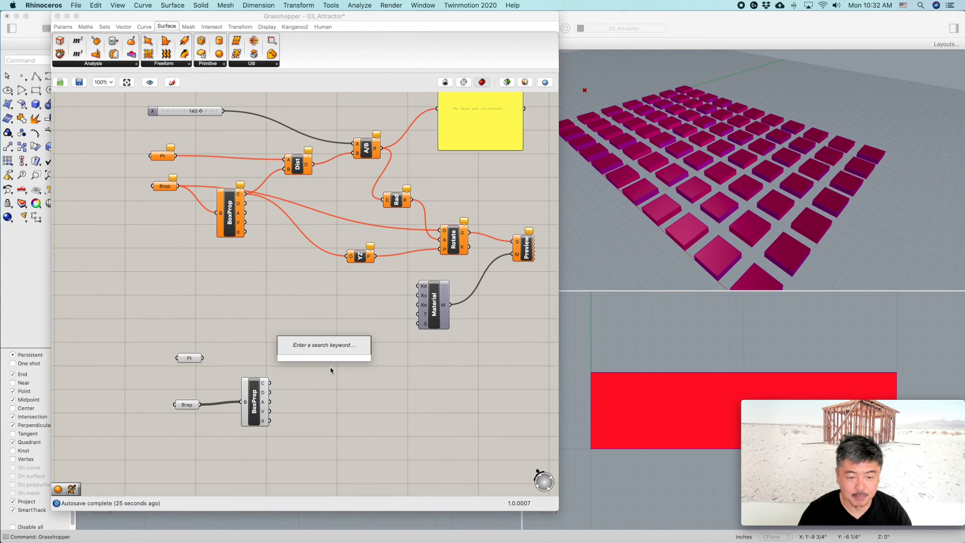
type("dis")
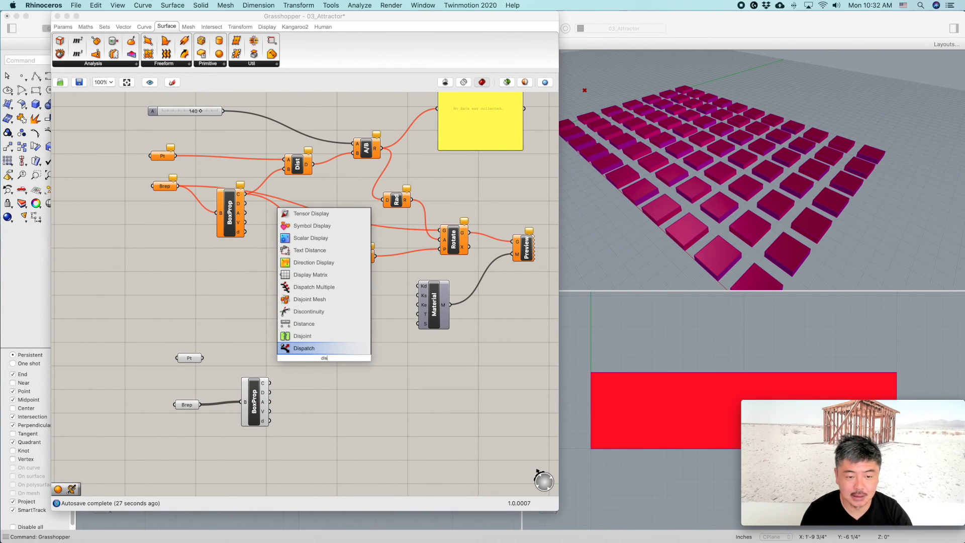
type("t")
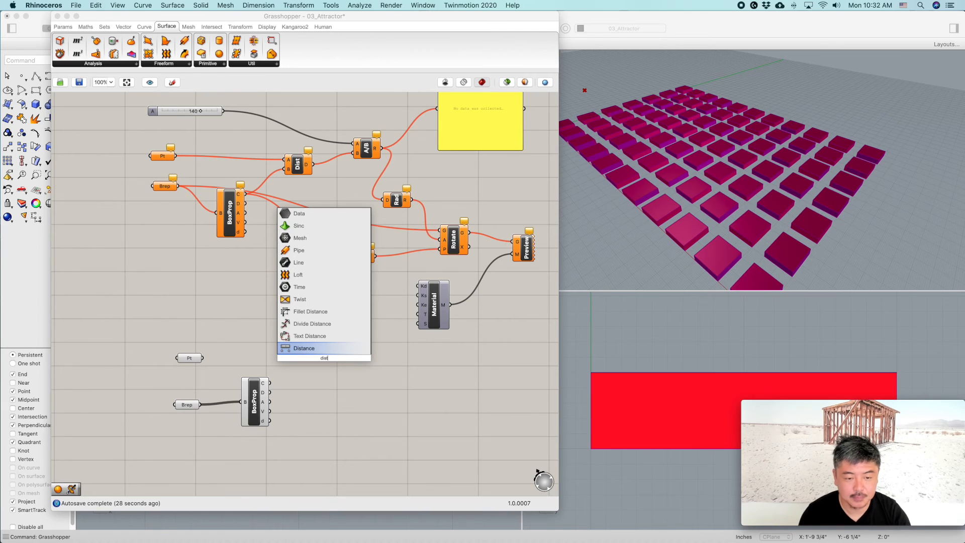
left_click(312, 348)
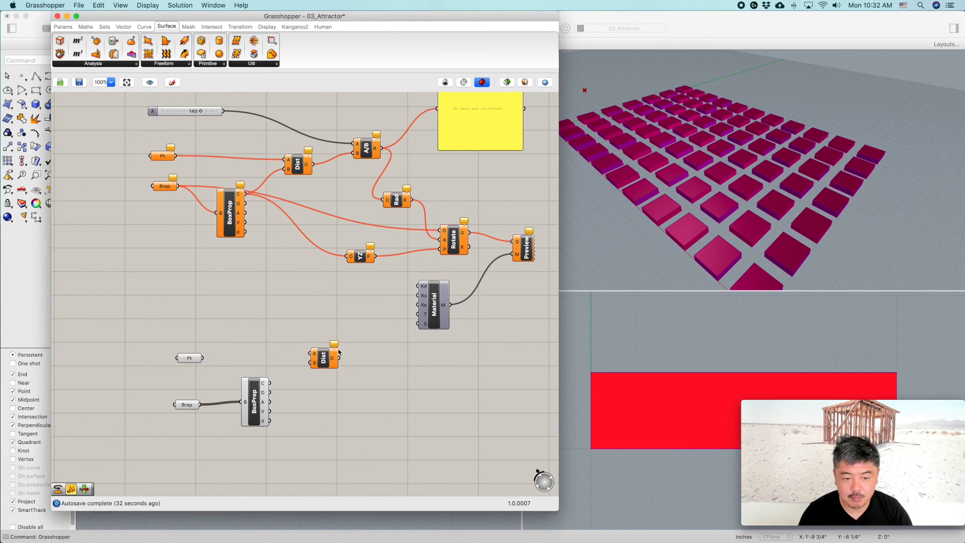
Connect the new Point parameter to the Distance component's A input and the box Center output to its B input
left_click_drag(202, 358, 310, 347)
left_click_drag(270, 383, 310, 357)
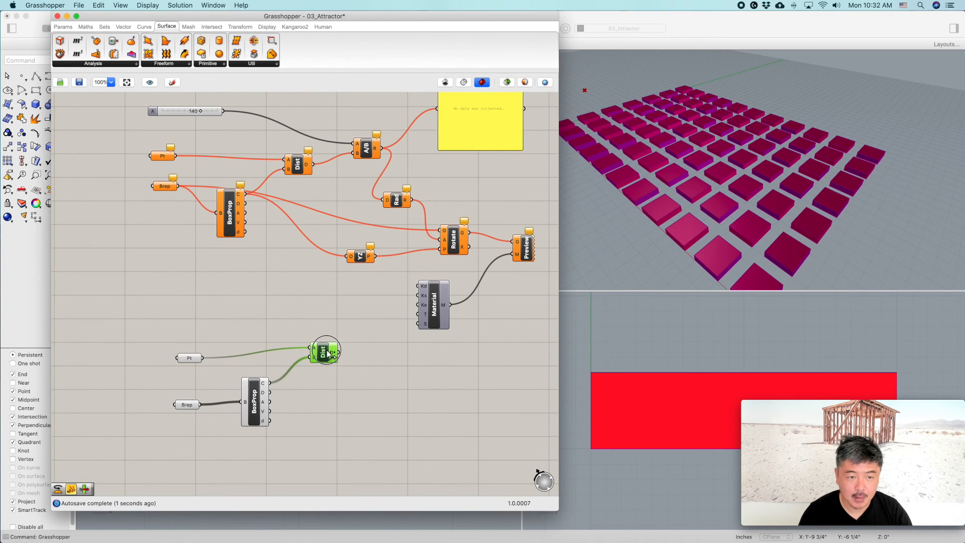
left_click_drag(324, 358, 328, 364)
left_click(361, 365)
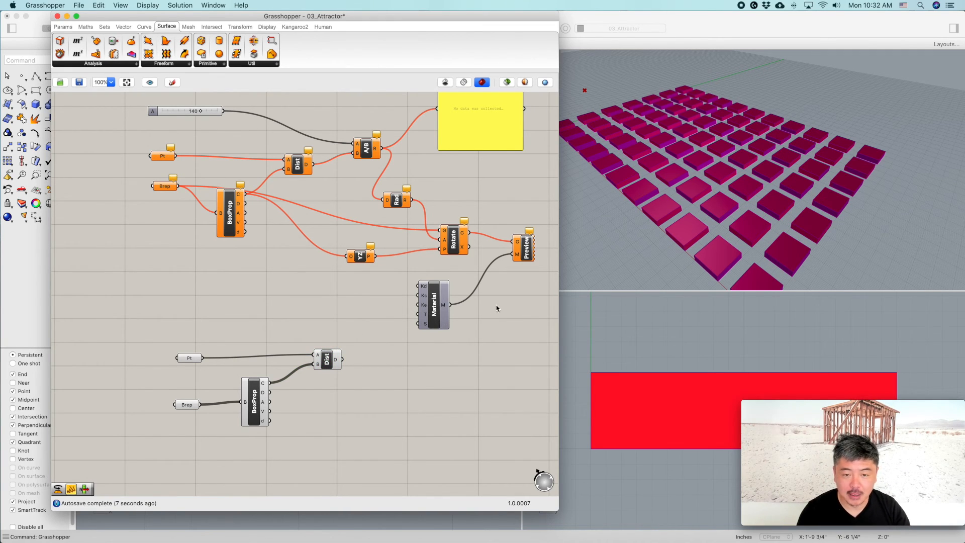
Add a Rotate component beyond the new Box Properties component and connect the new Brep parameter to its geometry input
double_click(360, 394)
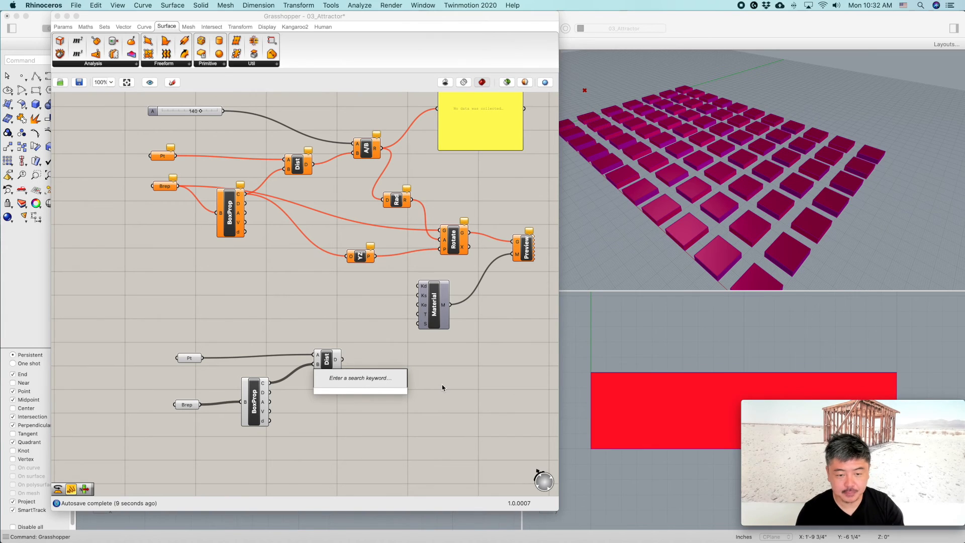
type("rot")
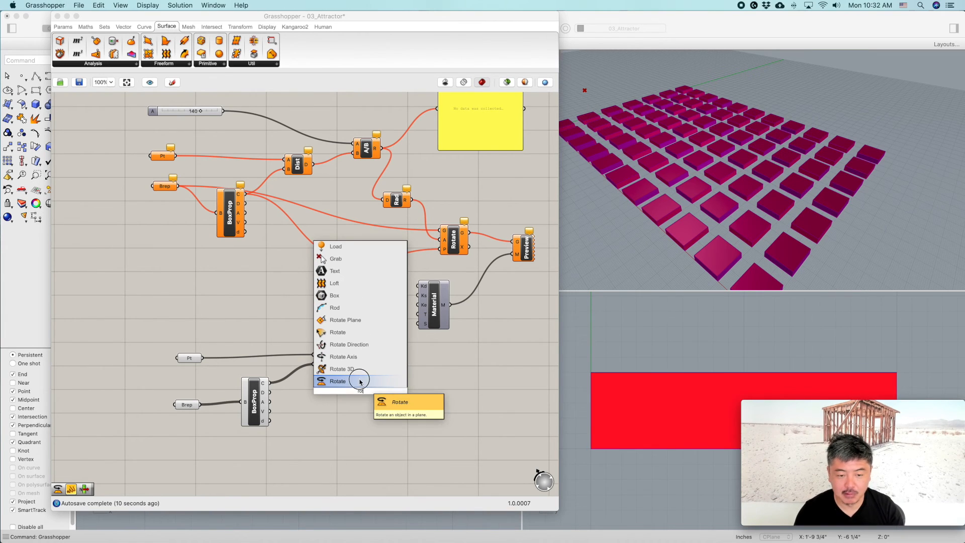
left_click(362, 380)
left_click_drag(358, 394, 415, 390)
left_click_drag(189, 409, 402, 378)
Move the new Distance component and the Point and Brep parameters slightly up to straighten their wires
left_click_drag(327, 359, 329, 349)
left_click_drag(190, 360, 191, 345)
left_click(254, 309)
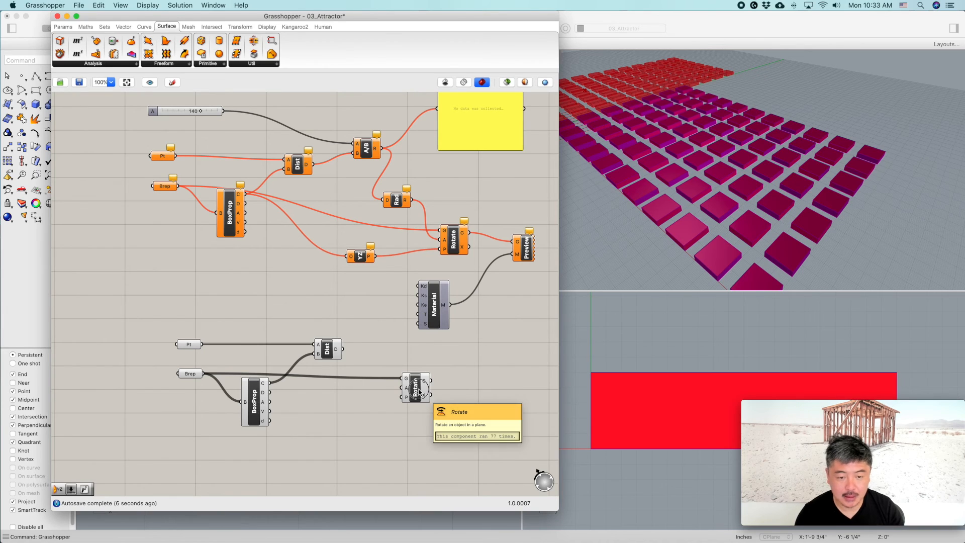
Nudge the new Rotate component and connect the Distance output to its angle input
left_click_drag(418, 389, 423, 391)
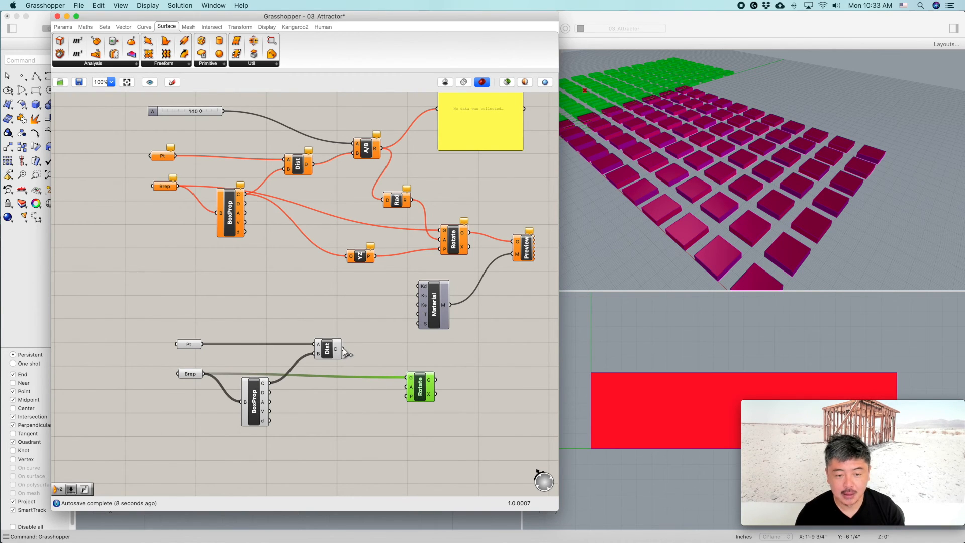
left_click_drag(343, 350, 406, 388)
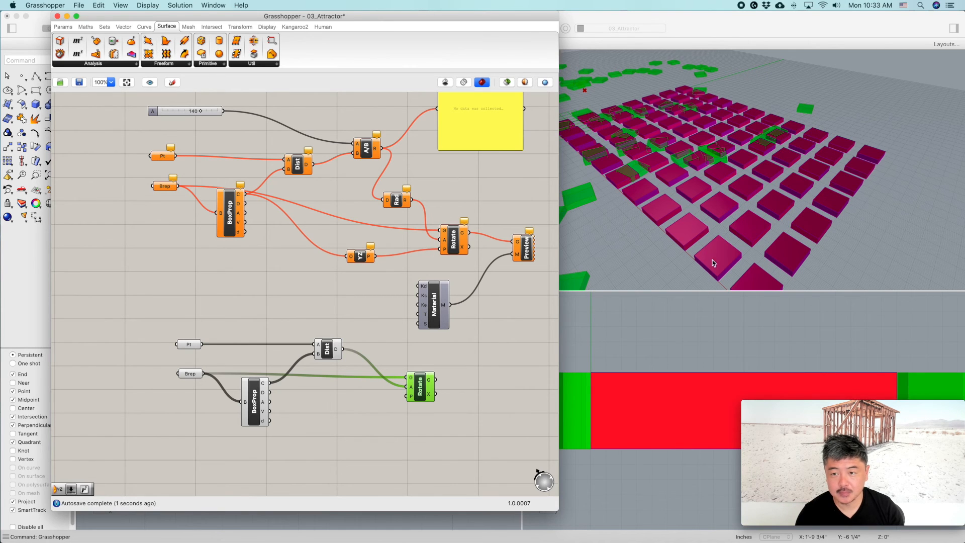
scroll(704, 230, "down", 6)
scroll(722, 194, "up", 2)
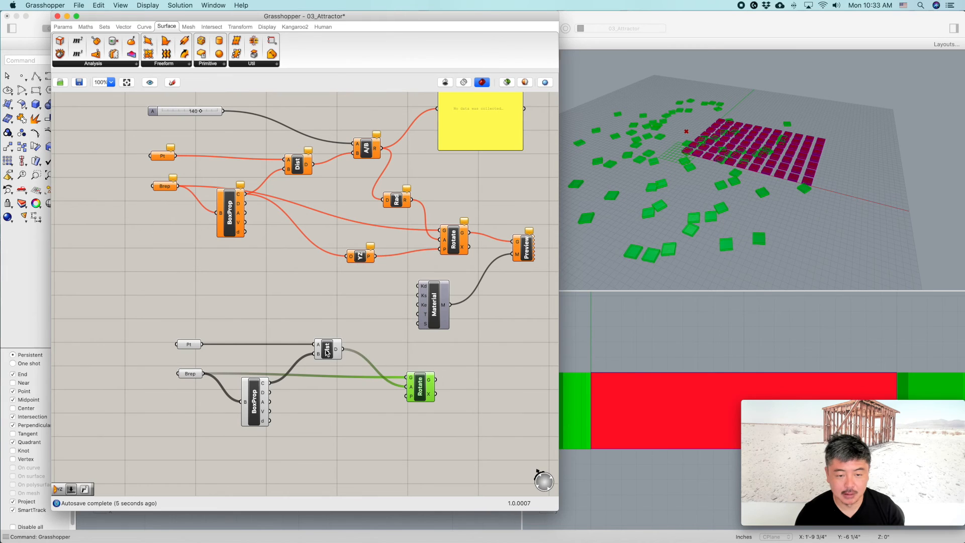
left_click(369, 328)
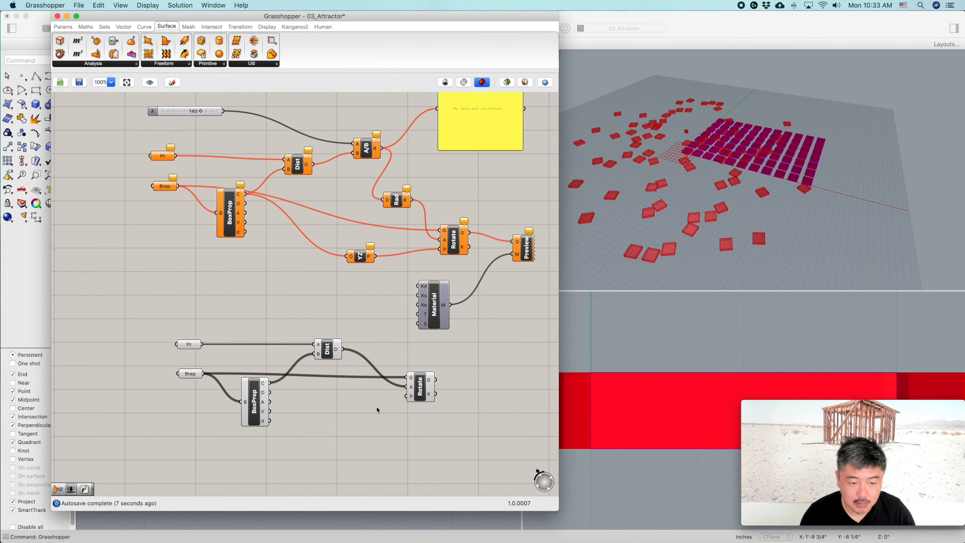
Move the attractor point in the perspective view to test how the rotated boxes respond
left_click(686, 131)
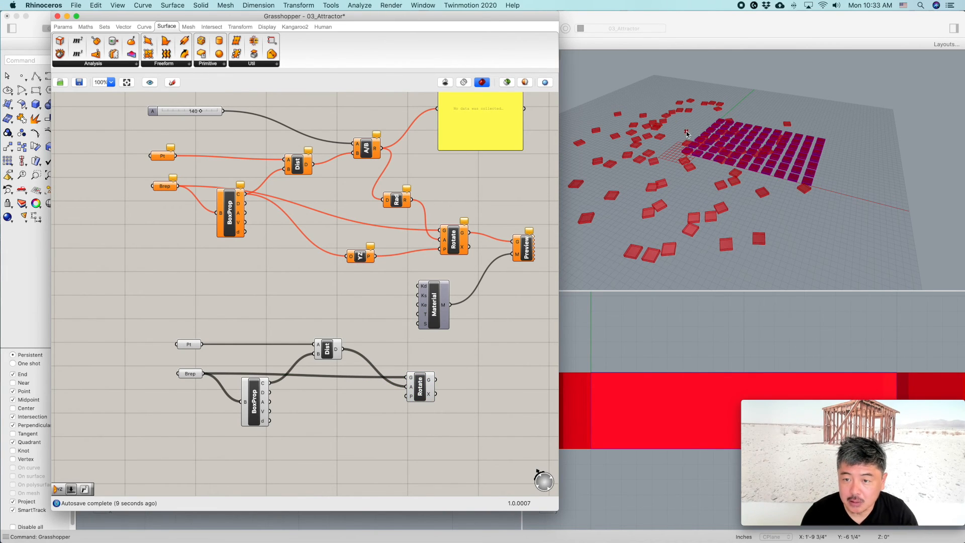
left_click(687, 132)
left_click_drag(687, 131, 733, 109)
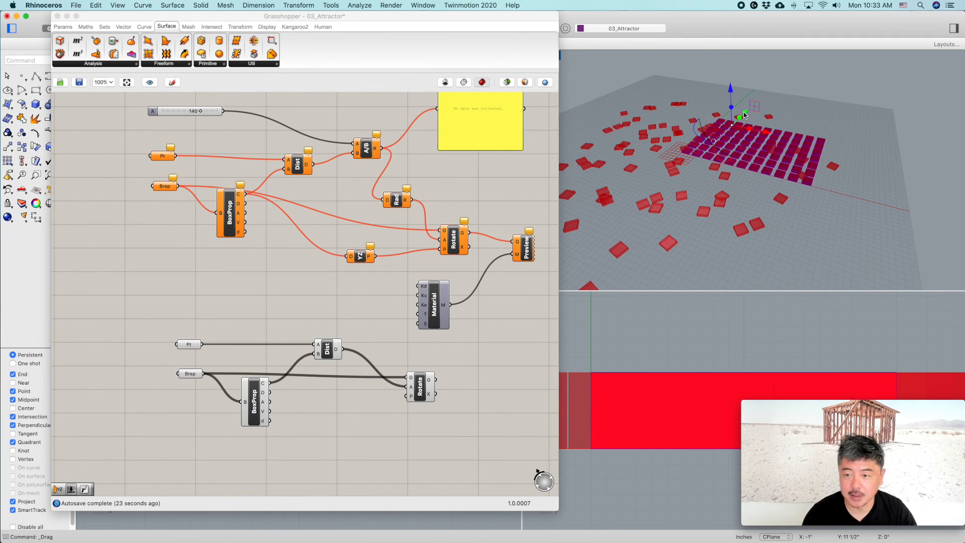
Add a YZ Plane component below the new Distance component and connect its output to the Rotate plane input
left_click(118, 32)
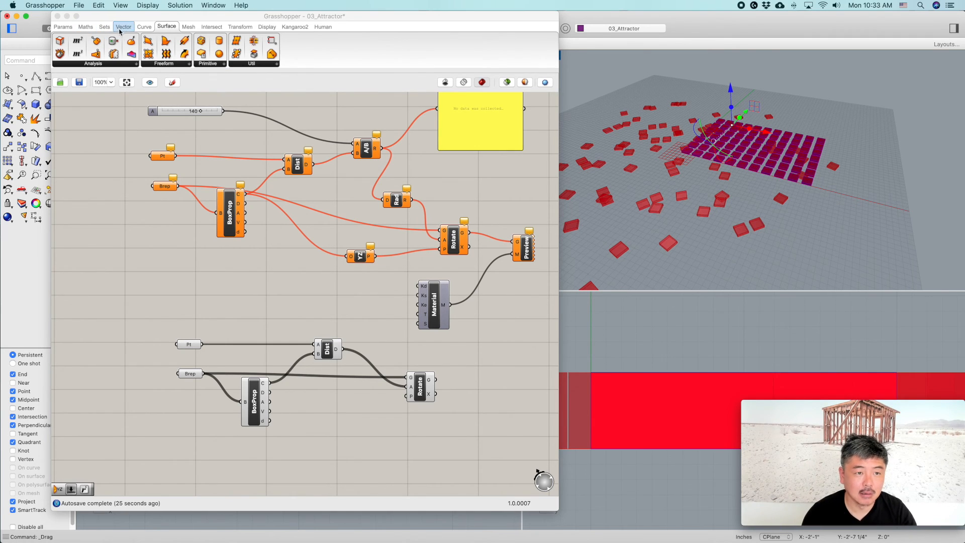
left_click(118, 28)
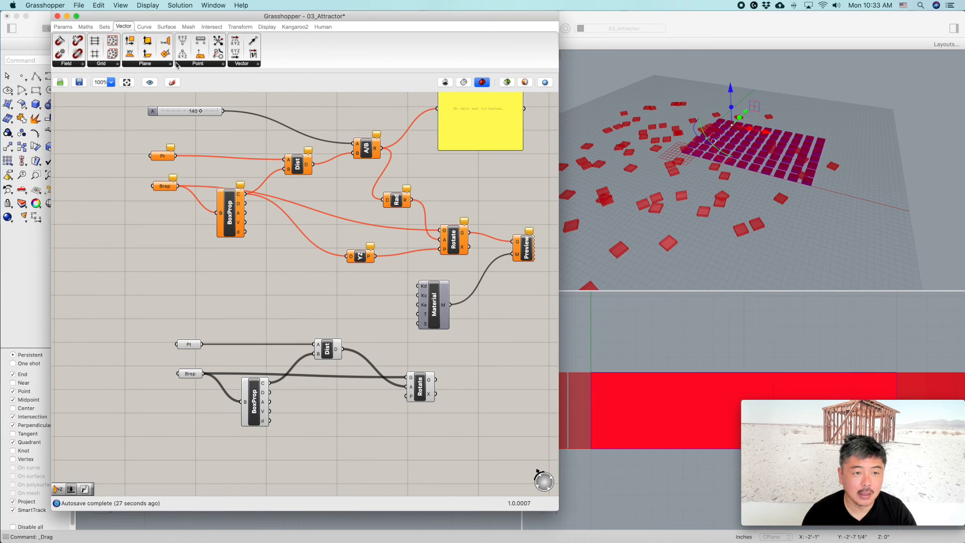
left_click(136, 65)
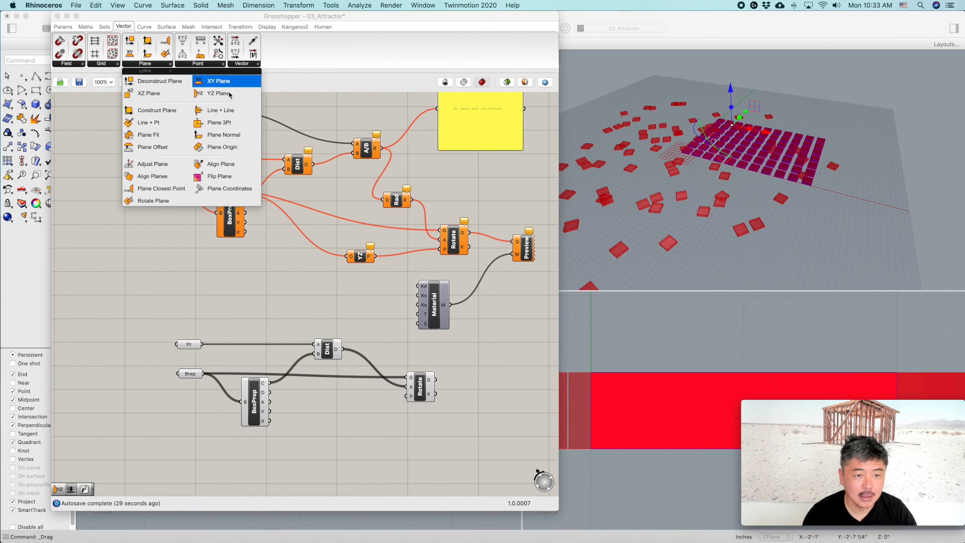
left_click_drag(216, 93, 348, 409)
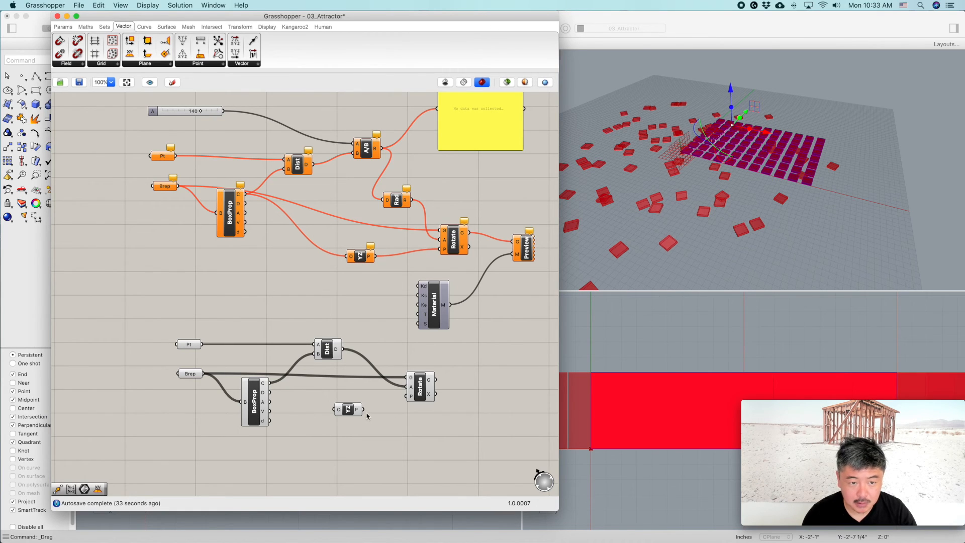
left_click_drag(363, 409, 406, 397)
right_click_drag(799, 166, 787, 166)
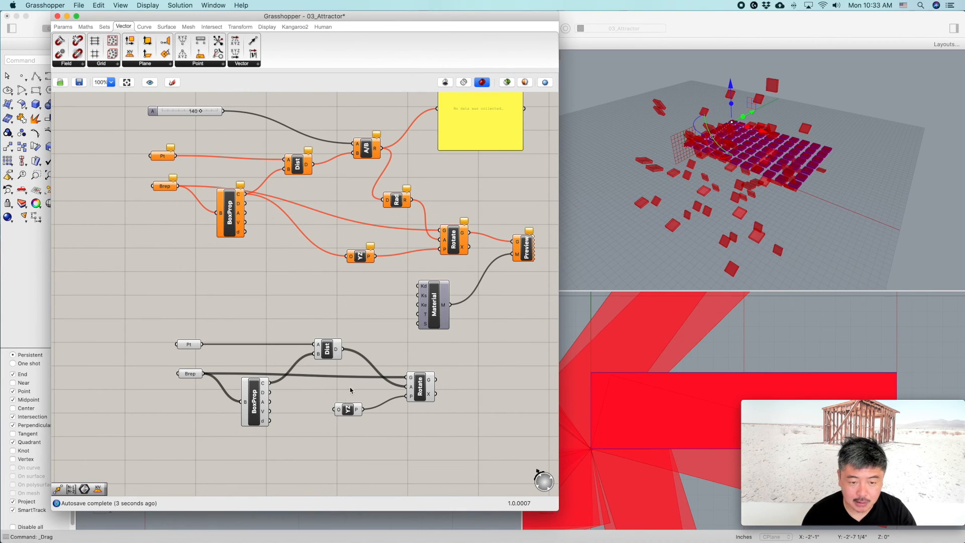
Connect the new Box Properties Center output to the YZ Plane origin input and inspect the rotated boxes
right_click_drag(344, 392, 334, 327)
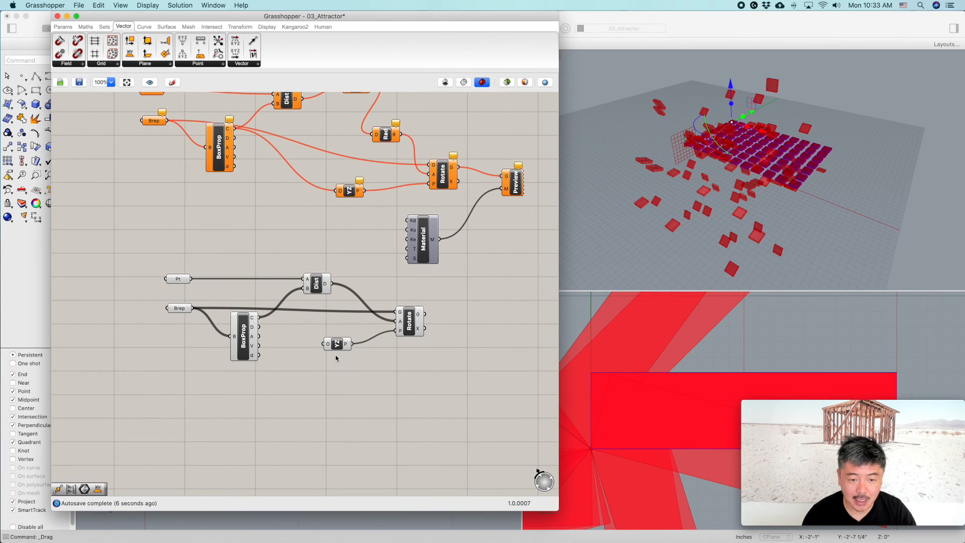
scroll(336, 358, "up", 2)
left_click_drag(237, 307, 322, 341)
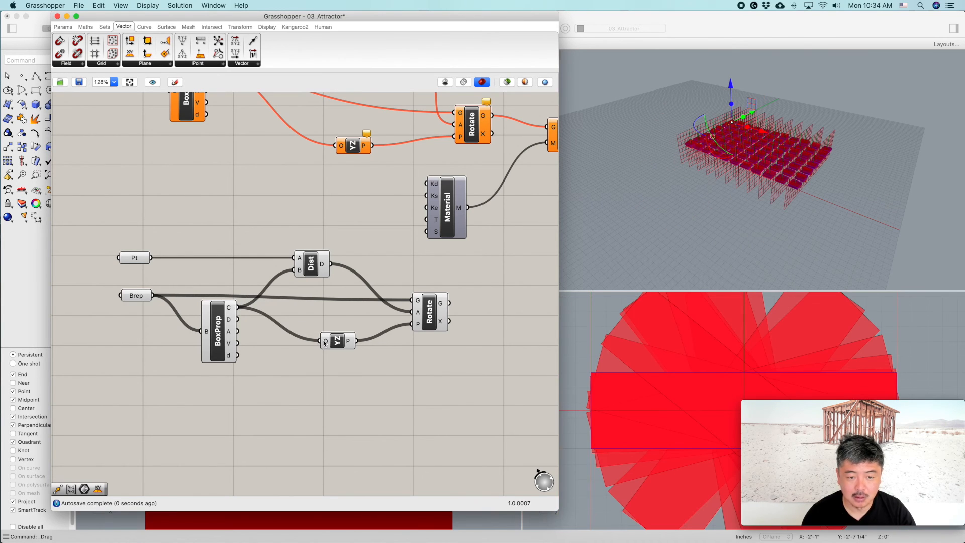
scroll(797, 184, "up", 6)
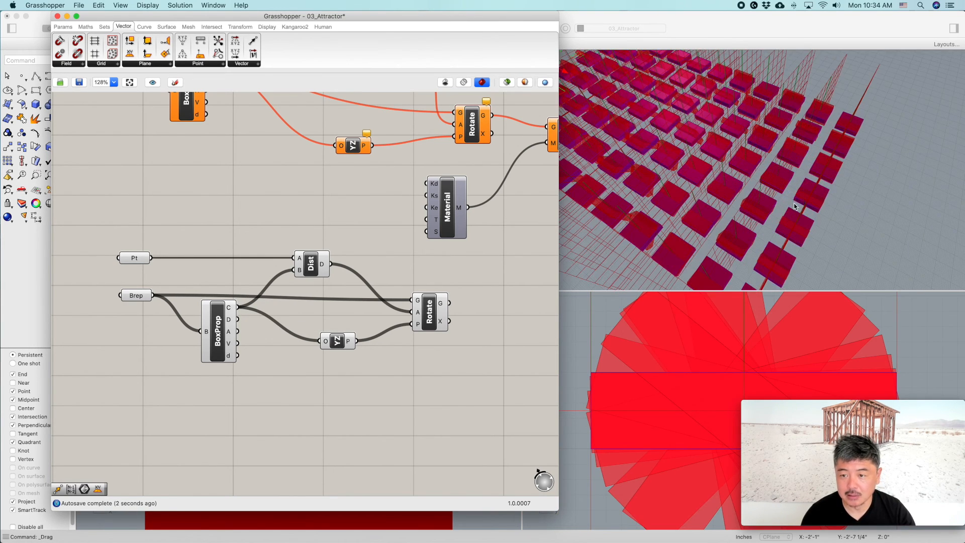
right_click_drag(797, 184, 805, 179)
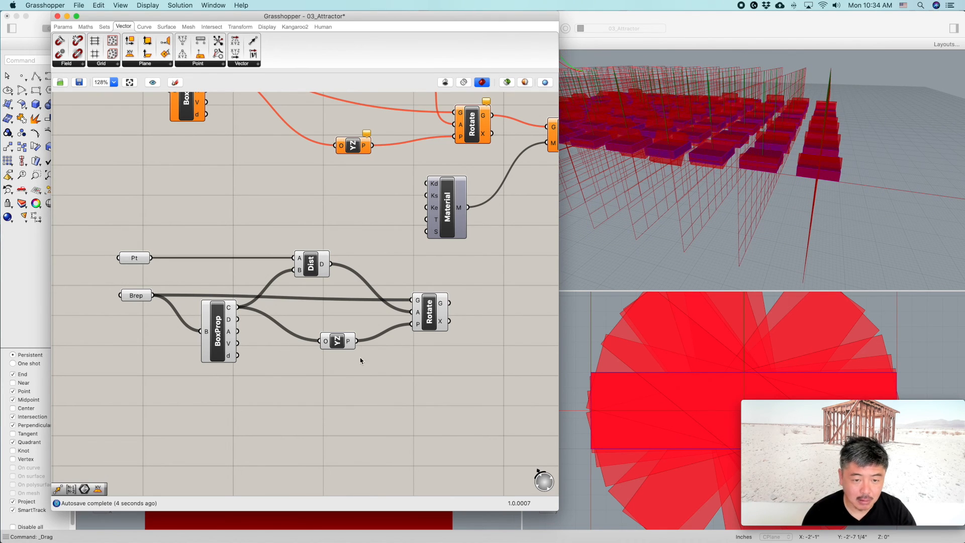
scroll(760, 152, "down", 5)
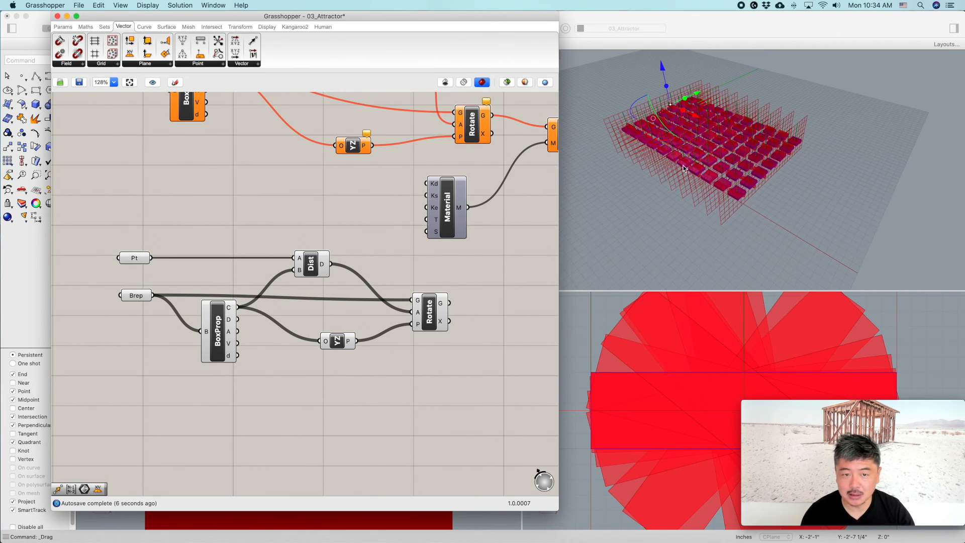
Turn off the preview of the new YZ Plane component
left_click(311, 267)
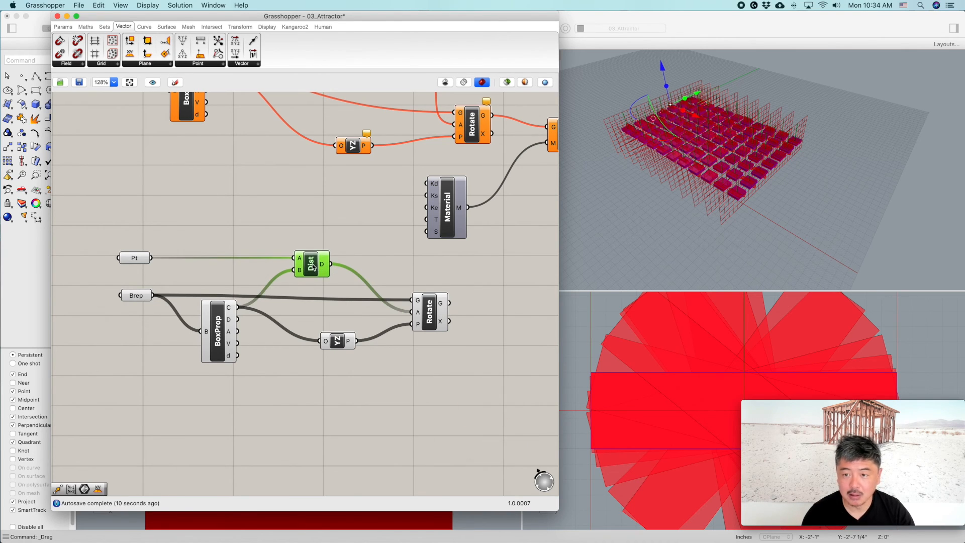
left_click(338, 341)
right_click(338, 342)
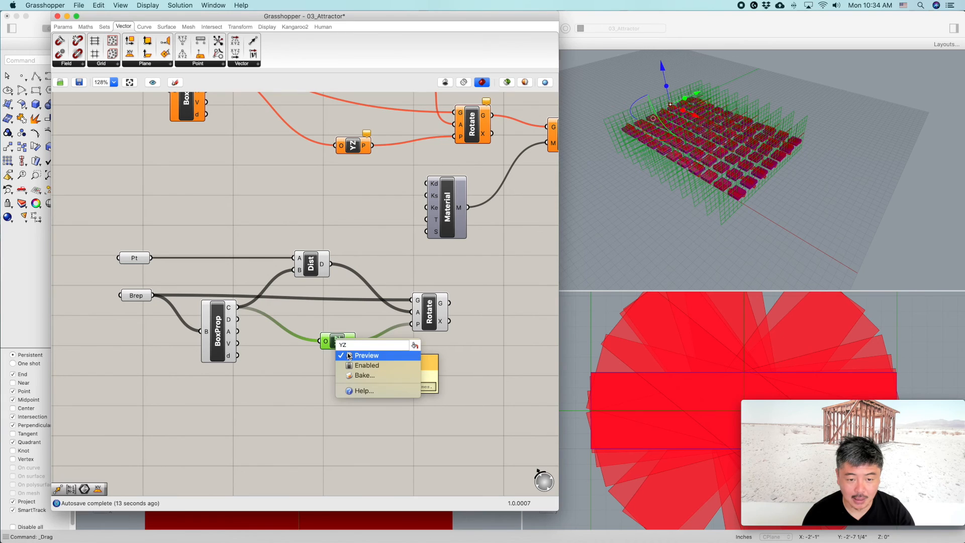
left_click(362, 236)
right_click_drag(649, 195, 728, 177)
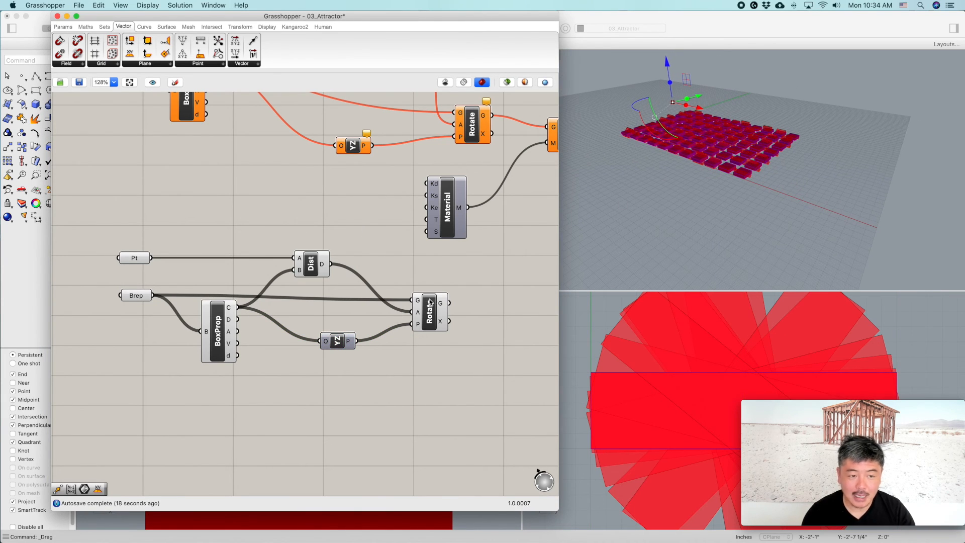
Move the attractor point across the box grid and raise it in the perspective view
left_click(639, 76)
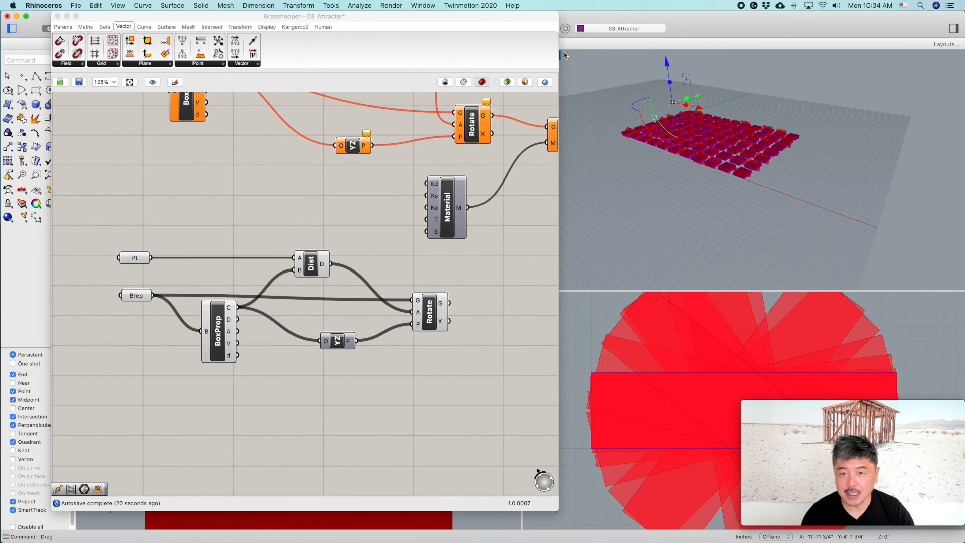
right_click_drag(666, 132, 737, 158)
scroll(747, 173, "up", 8)
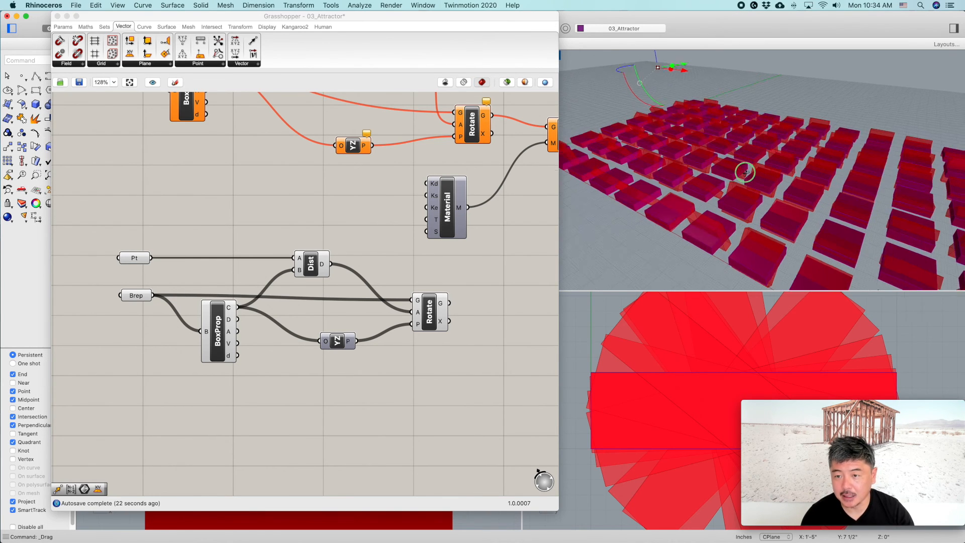
scroll(748, 173, "down", 5)
left_click_drag(728, 123, 814, 145)
left_click_drag(781, 101, 785, 76)
Hide the original Rhino boxes so that the Grasshopper preview is left in the perspective view
right_click_drag(866, 101, 883, 140)
left_click_drag(587, 120, 957, 242)
key("ctrl+h")
right_click_drag(906, 202, 843, 195)
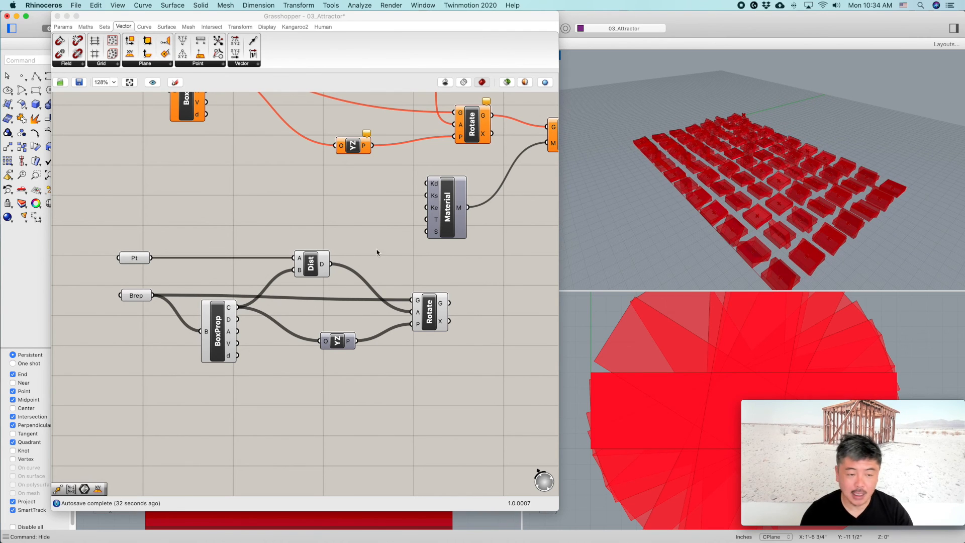
Turn off the preview of the new Brep parameter
left_click(148, 272)
left_click(135, 297)
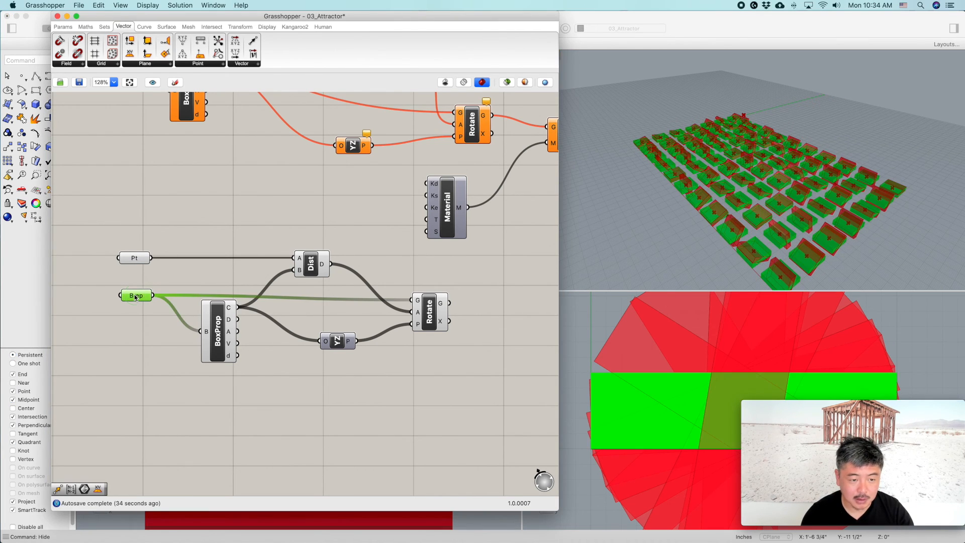
right_click(136, 297)
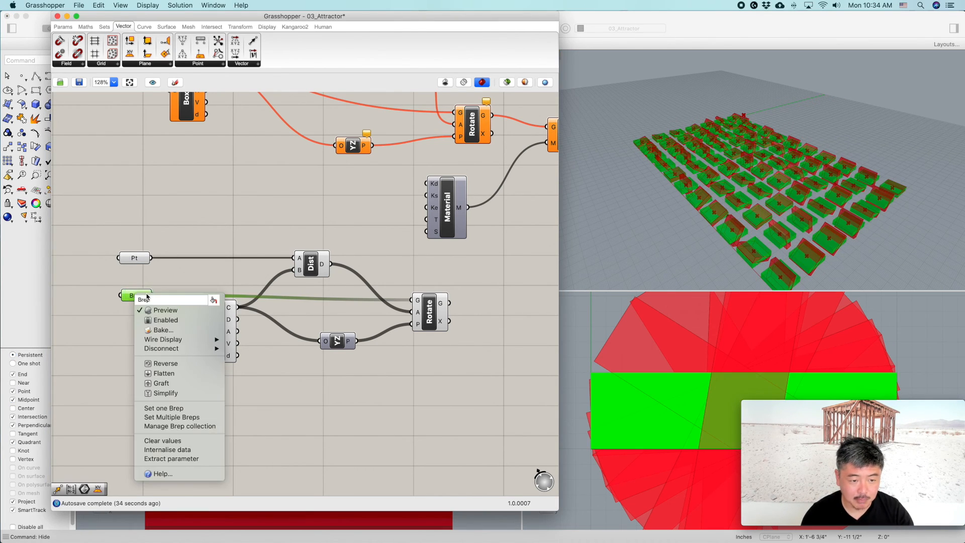
left_click(199, 309)
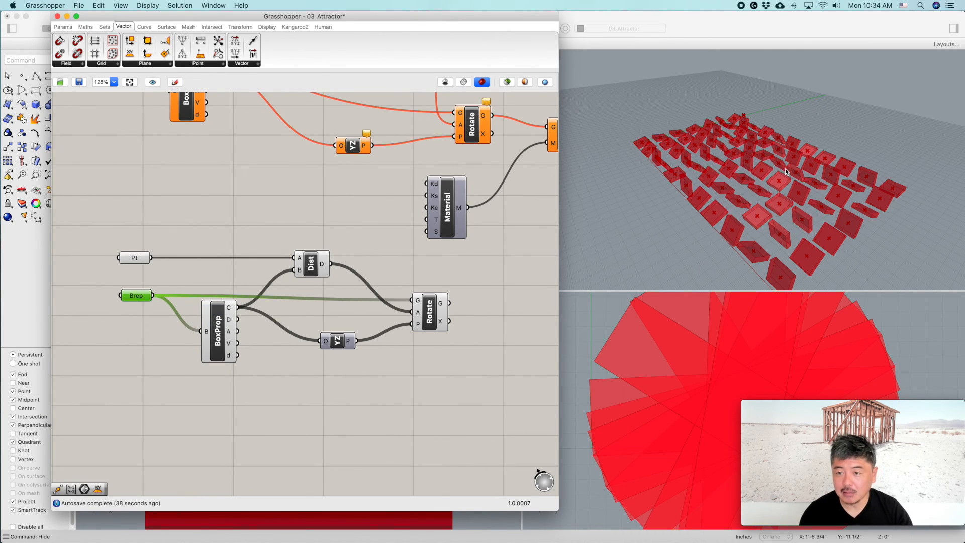
Move the attractor point up, down and across the grid, checking the box rotations from several angles
mouse_move(787, 171)
right_mouse_down()
mouse_move(822, 158)
mouse_move(787, 113)
mouse_move(784, 157)
right_mouse_up()
left_click(775, 95)
left_click_drag(755, 64, 748, 112)
right_click_drag(834, 132, 790, 160)
left_click_drag(764, 143, 822, 130)
right_click_drag(774, 198, 823, 210)
left_click_drag(828, 121, 715, 125)
right_click_drag(736, 133, 693, 119)
left_click_drag(794, 95, 838, 94)
mouse_move(746, 177)
right_mouse_down()
mouse_move(813, 157)
mouse_move(754, 198)
mouse_move(758, 191)
right_mouse_up()
left_click_drag(711, 143, 750, 140)
right_click_drag(820, 219, 794, 201)
Move the new Rotate component farther from the Distance component to make room between them
left_click(471, 271)
scroll(487, 276, "down", 1)
right_click_drag(487, 276, 456, 323)
left_click_drag(408, 359, 469, 354)
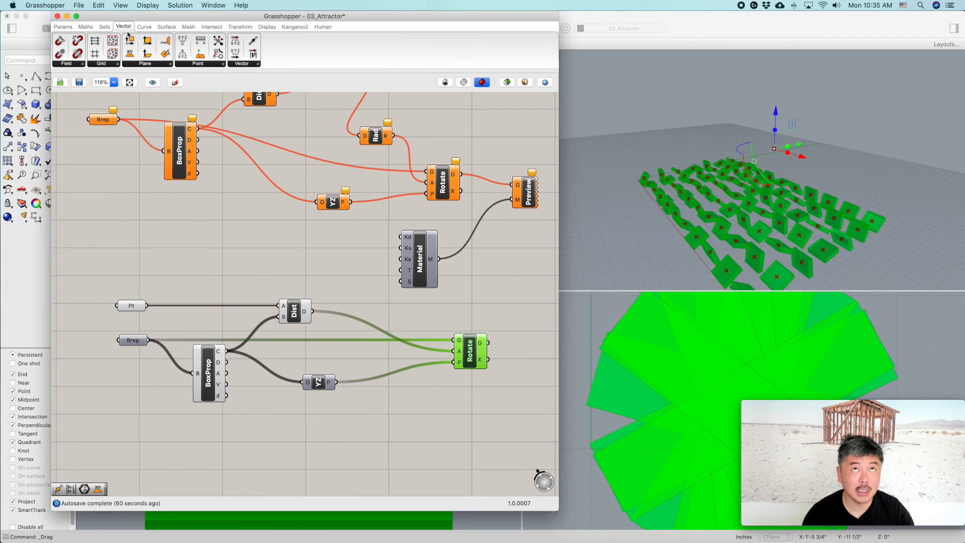
Insert a Radians component between the new Distance component's output and the Rotate component's angle input
left_click(105, 27)
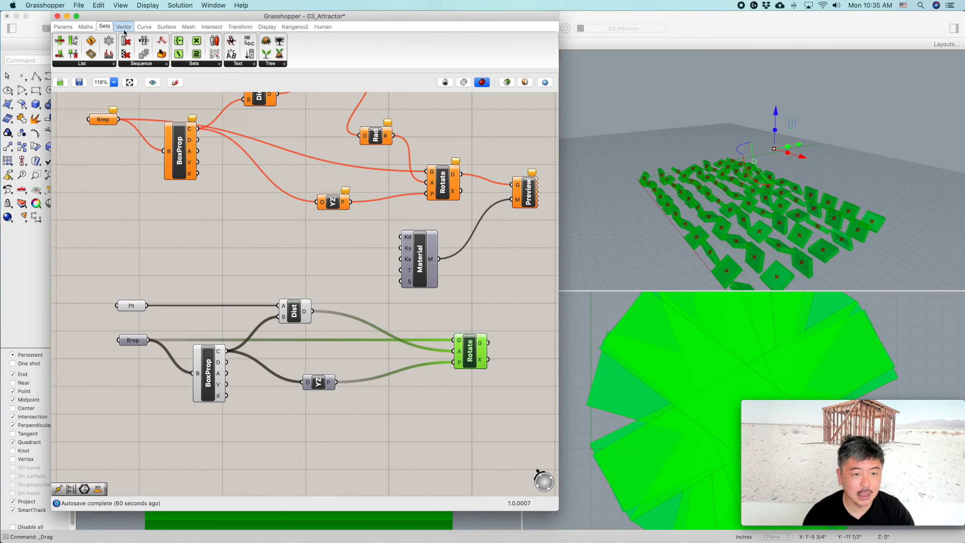
left_click(91, 27)
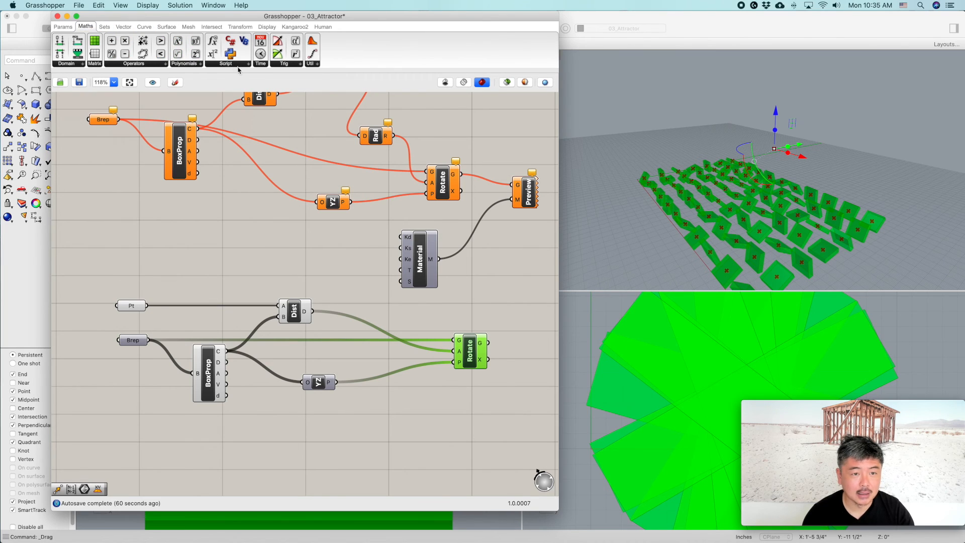
left_click(183, 64)
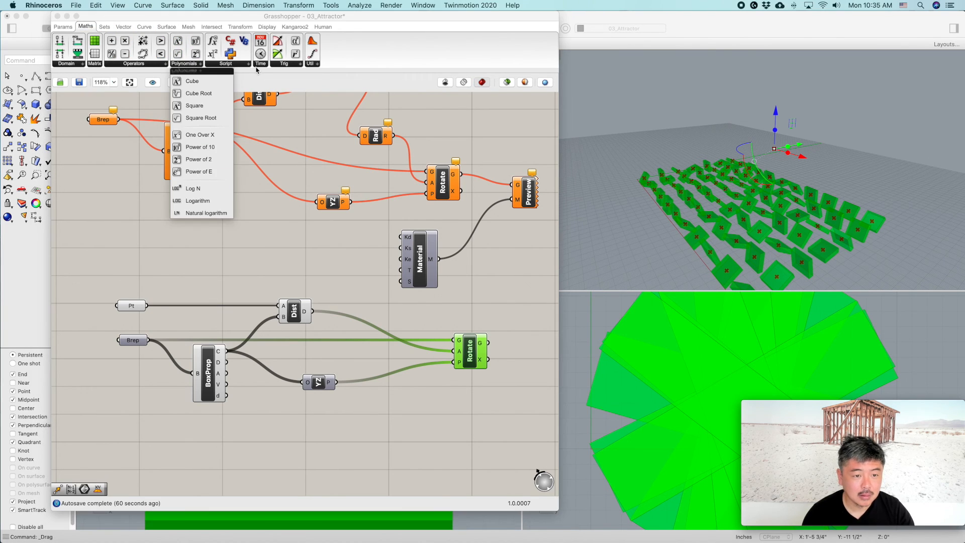
left_click(234, 63)
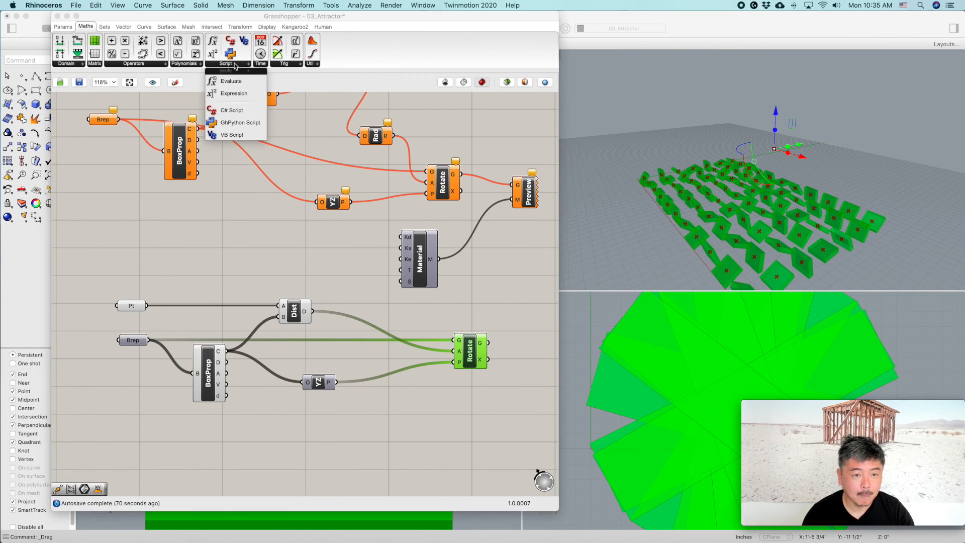
left_click(293, 64)
left_click(294, 64)
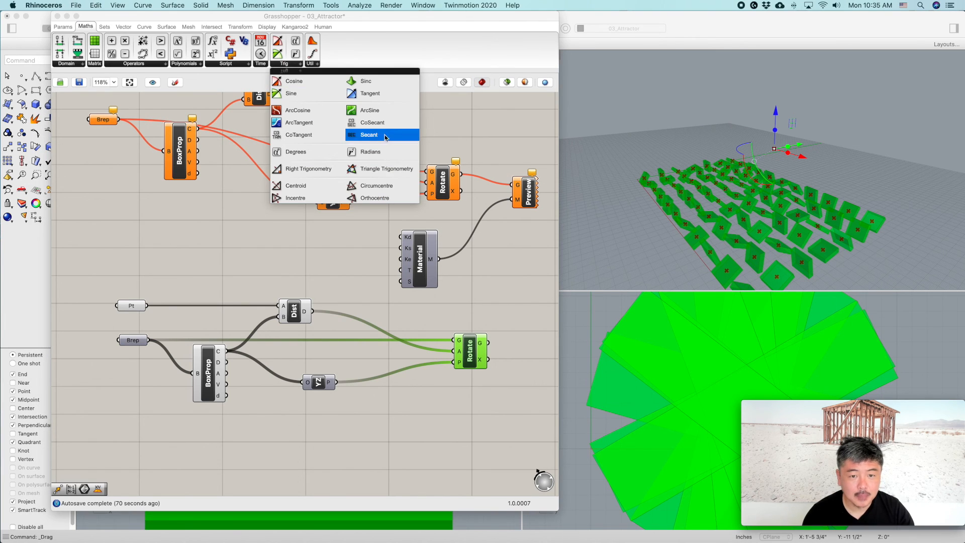
left_click(388, 157)
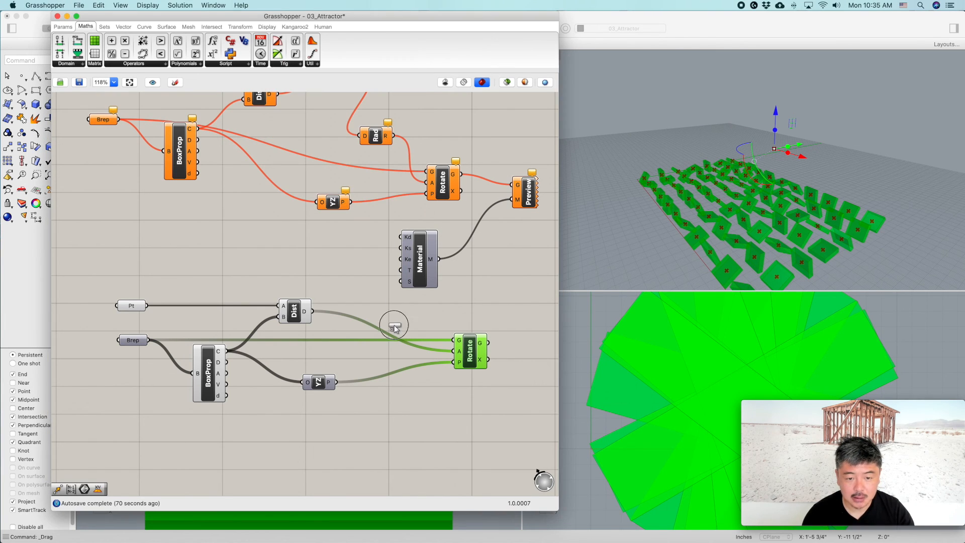
left_click(394, 325)
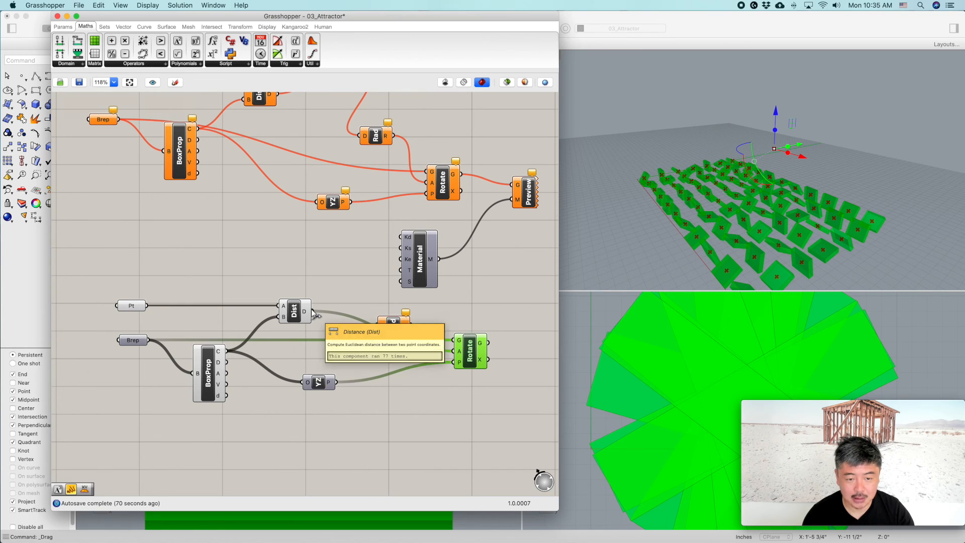
left_click_drag(312, 312, 453, 351)
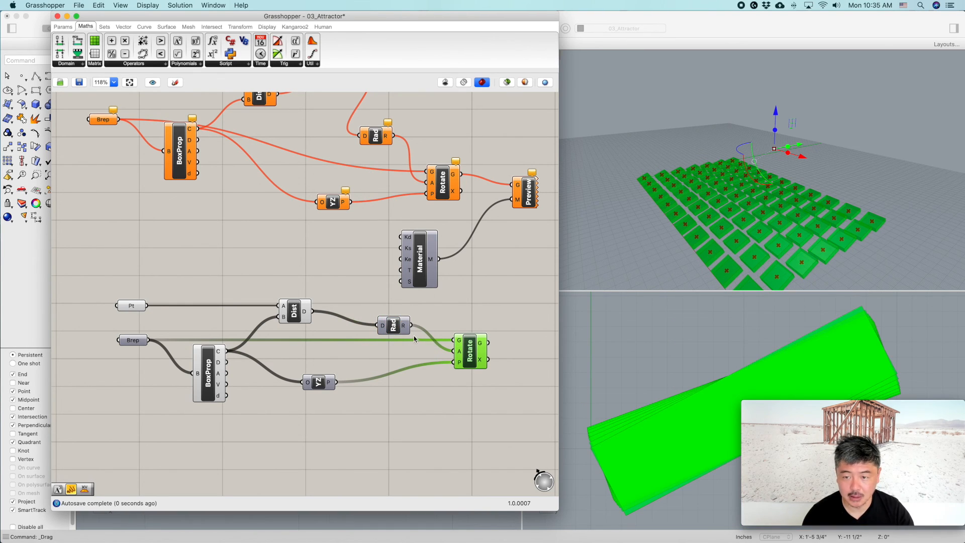
left_click_drag(394, 325, 383, 316)
Move the attractor point across and above the grid, checking the box rotations from several angles
right_click_drag(702, 208, 693, 108)
left_click(775, 146)
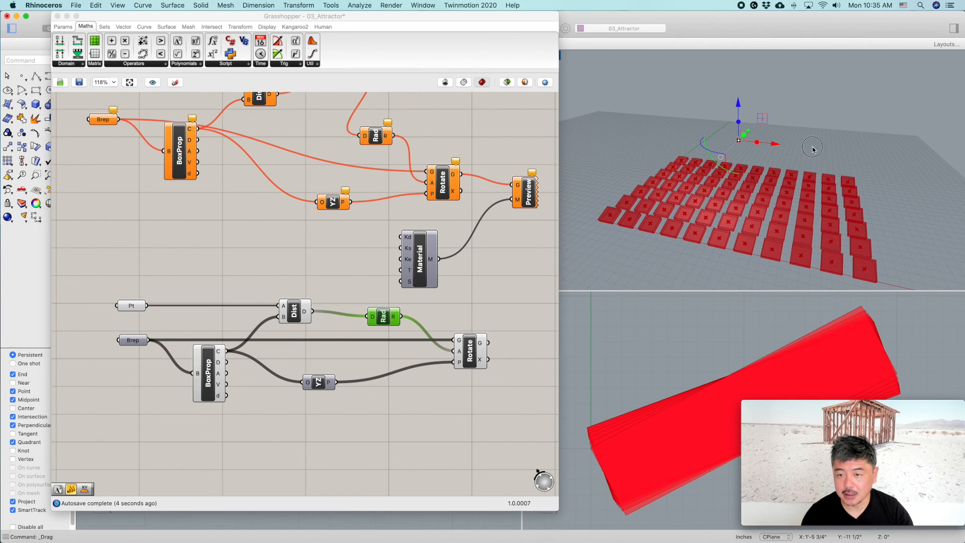
left_click_drag(774, 145, 852, 153)
left_click_drag(818, 111, 817, 140)
left_click_drag(849, 175, 899, 180)
left_click_drag(864, 145, 872, 84)
right_click_drag(855, 174, 868, 101, "shift")
left_click_drag(875, 95, 754, 219)
right_click_drag(746, 220, 656, 209)
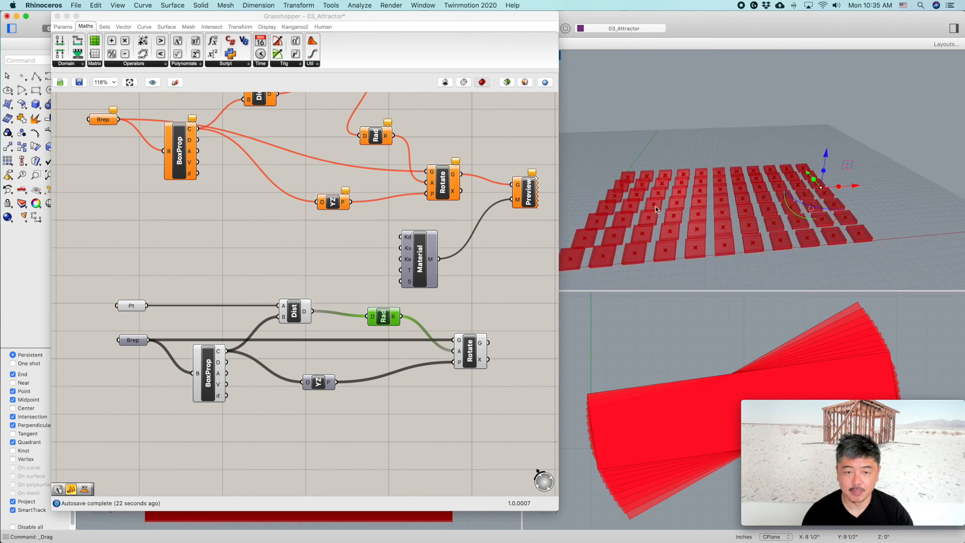
Move the Material component out of the way and add a panel fed by the new Distance component's output
left_click_drag(421, 260, 384, 233)
right_click_drag(833, 218, 800, 203)
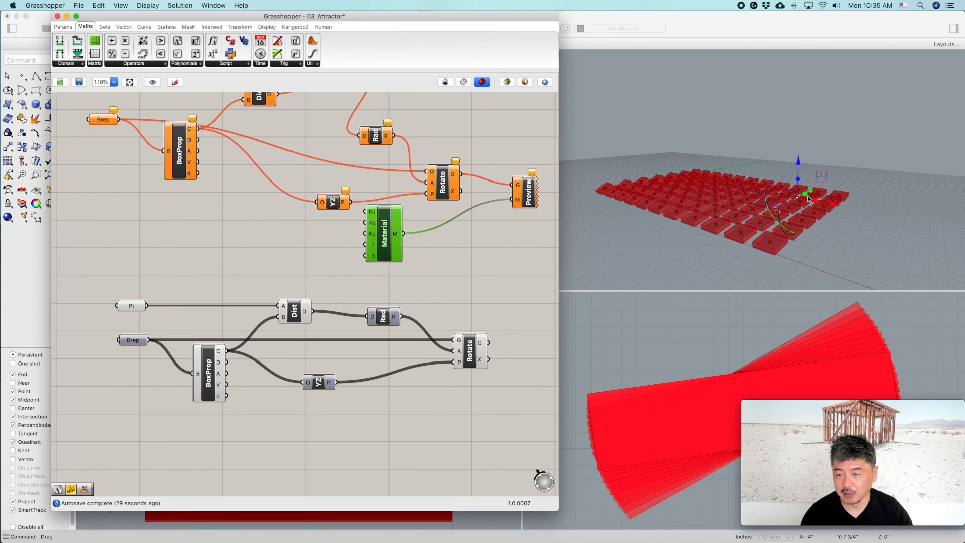
scroll(804, 208, "up", 3)
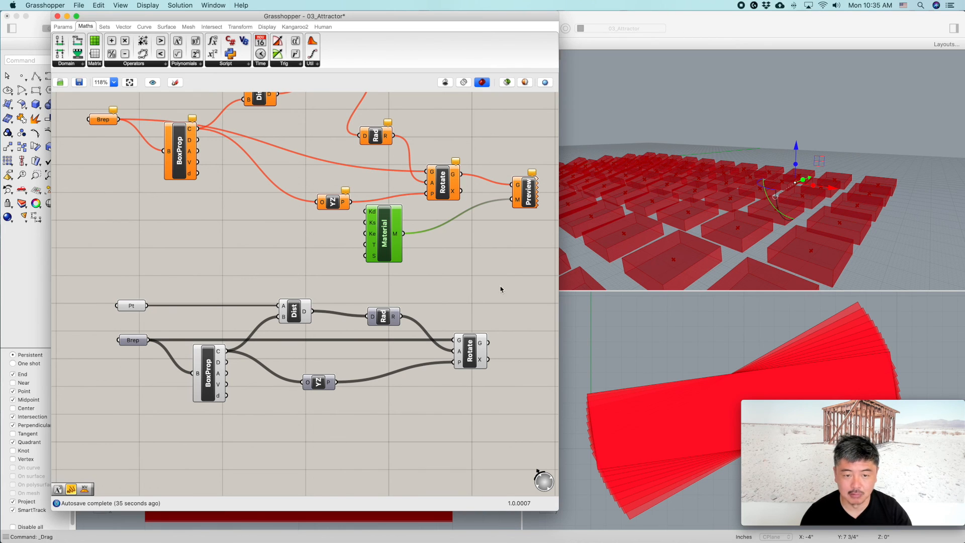
left_click(457, 314)
scroll(458, 310, "down", 3)
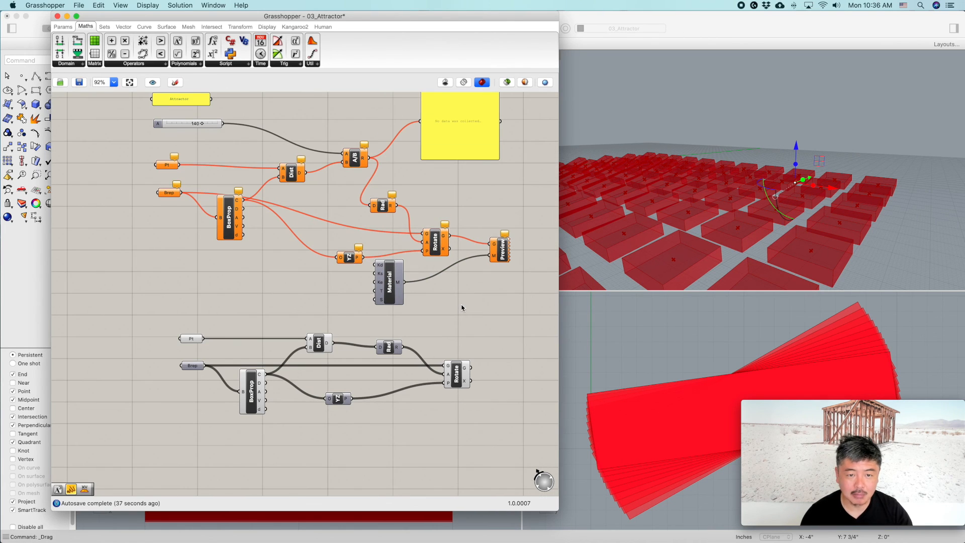
left_click(63, 27)
left_click_drag(182, 54, 470, 299)
left_click_drag(332, 342, 424, 318)
scroll(444, 319, "up", 1)
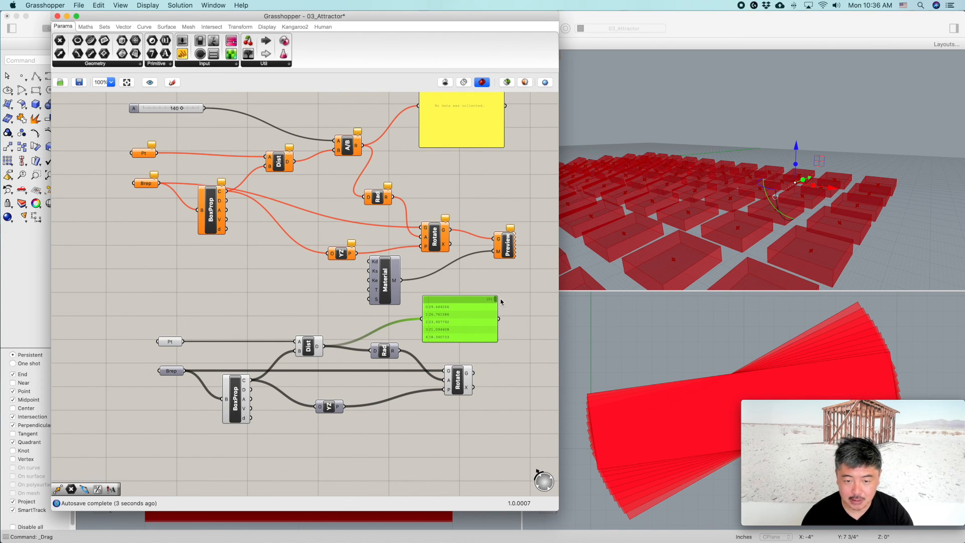
mouse_move(495, 301)
left_mouse_down()
mouse_move(494, 333)
mouse_move(500, 297)
left_mouse_up()
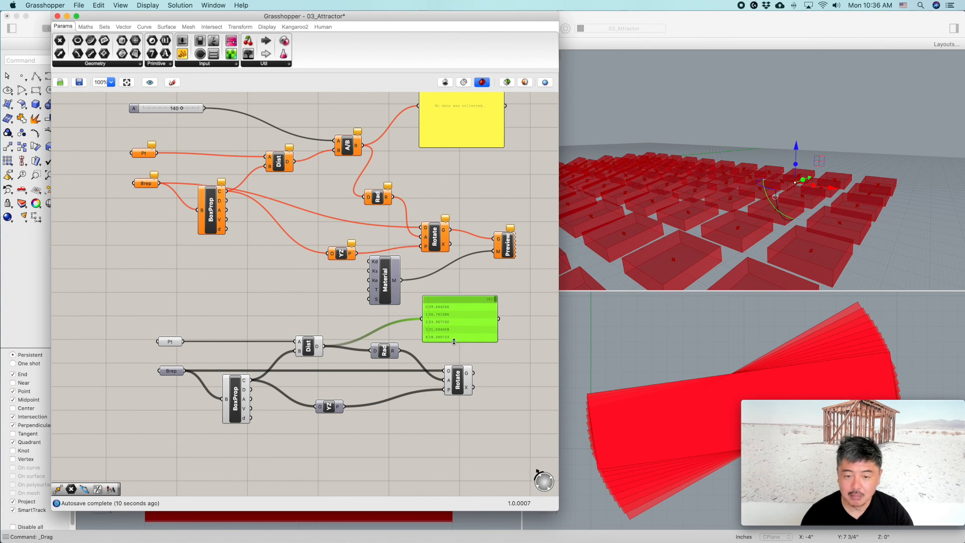
Spread out the distance panel and the new Radians, Rotate and YZ plane components to make room beside the Distance component
left_click(479, 281)
left_click_drag(471, 305, 494, 292)
left_click_drag(381, 354, 380, 360)
left_click_drag(457, 382, 479, 425)
left_click_drag(335, 410, 341, 422)
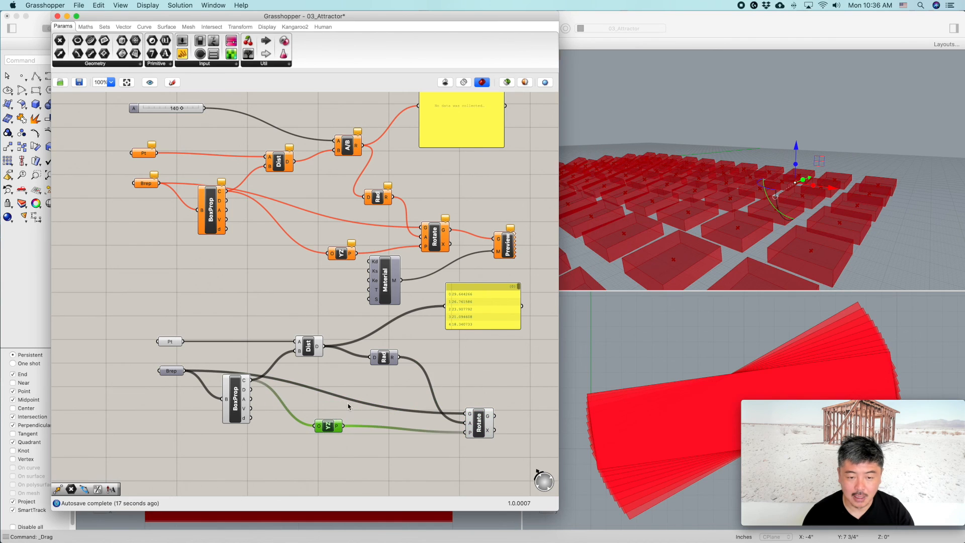
left_click_drag(382, 357, 376, 387)
left_click(405, 336)
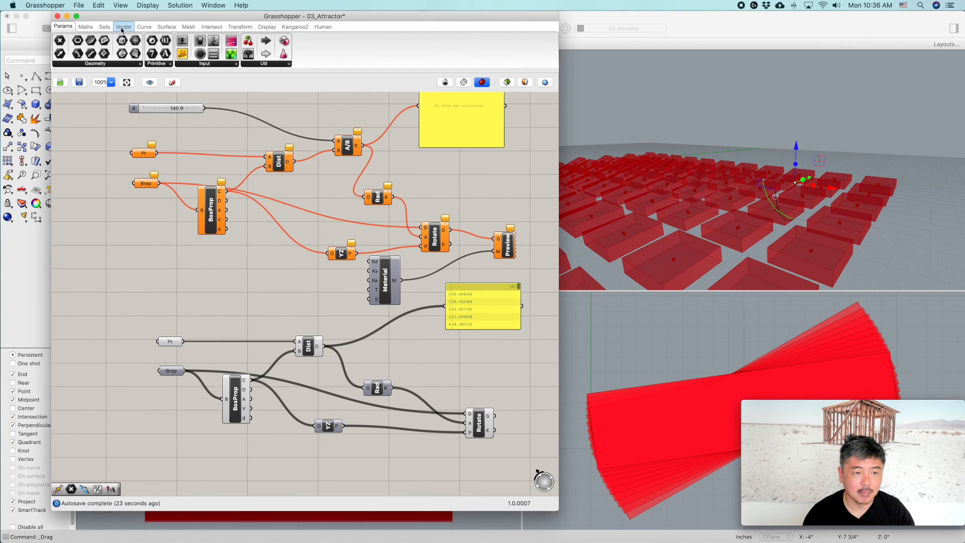
Add a Division component beside the new Distance component and connect the distance output to its B input
left_click(105, 28)
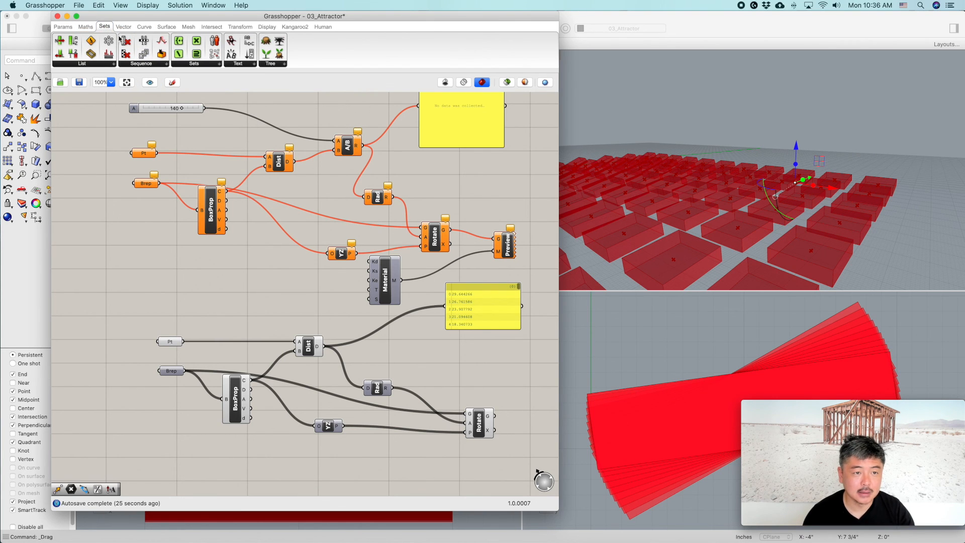
left_click(86, 26)
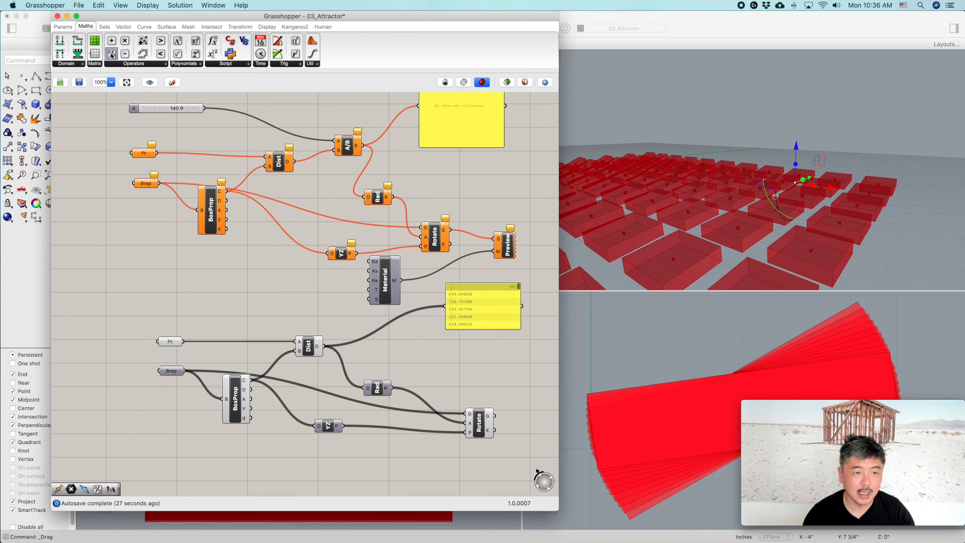
left_click_drag(111, 55, 393, 353)
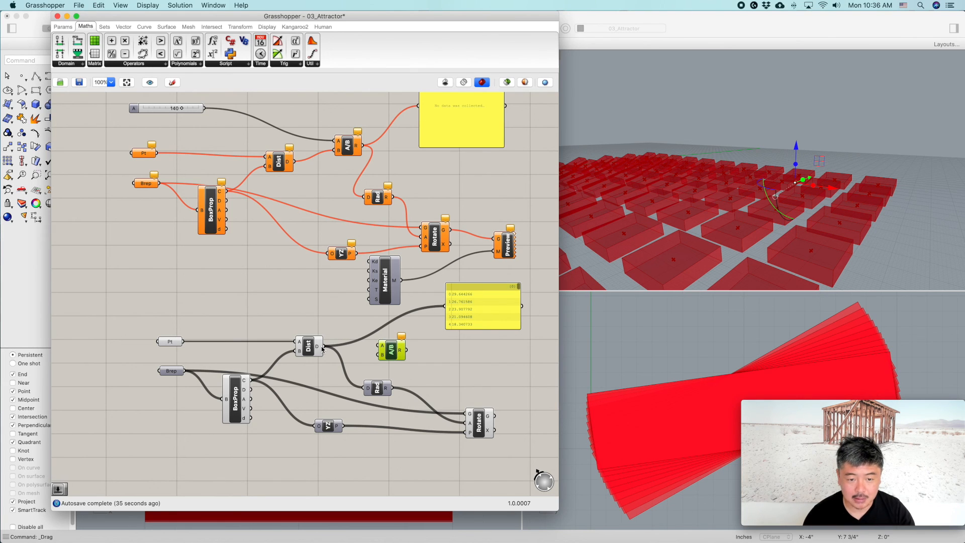
left_click_drag(325, 347, 381, 355)
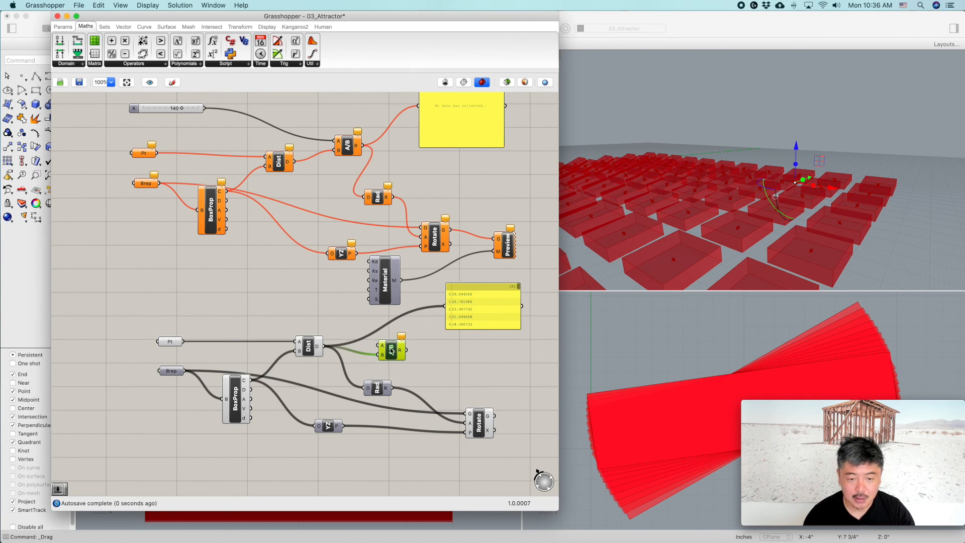
Add a number slider above the new Point parameter
left_click(63, 27)
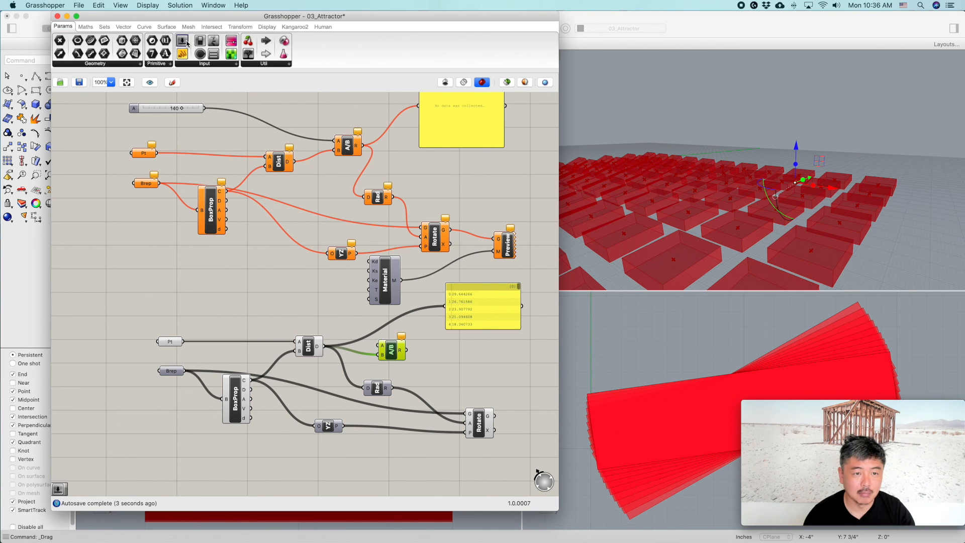
key("F1")
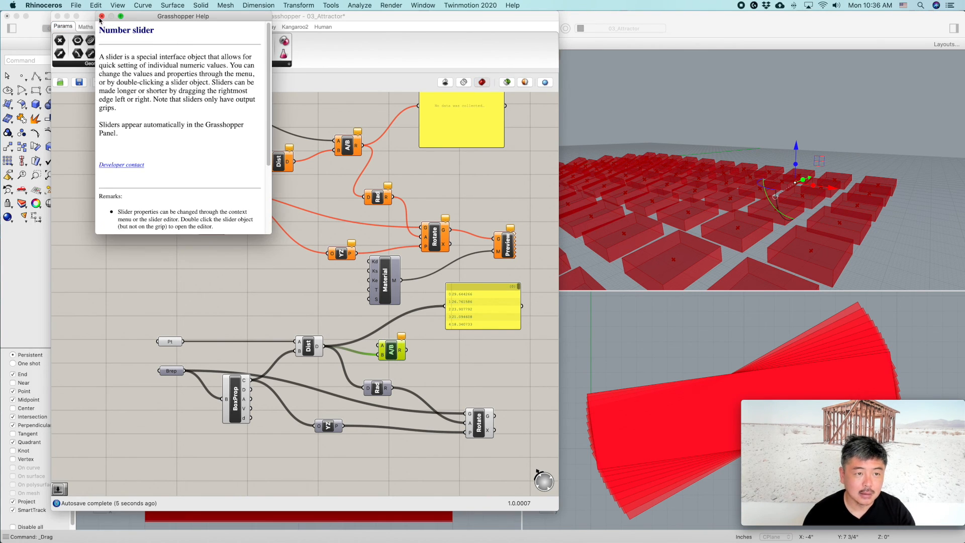
left_click(101, 16)
left_click_drag(182, 41, 190, 291)
left_click(160, 294)
Set the new slider to whole numbers with a maximum of 200 and connect it to the Division component's A input
double_click(161, 292)
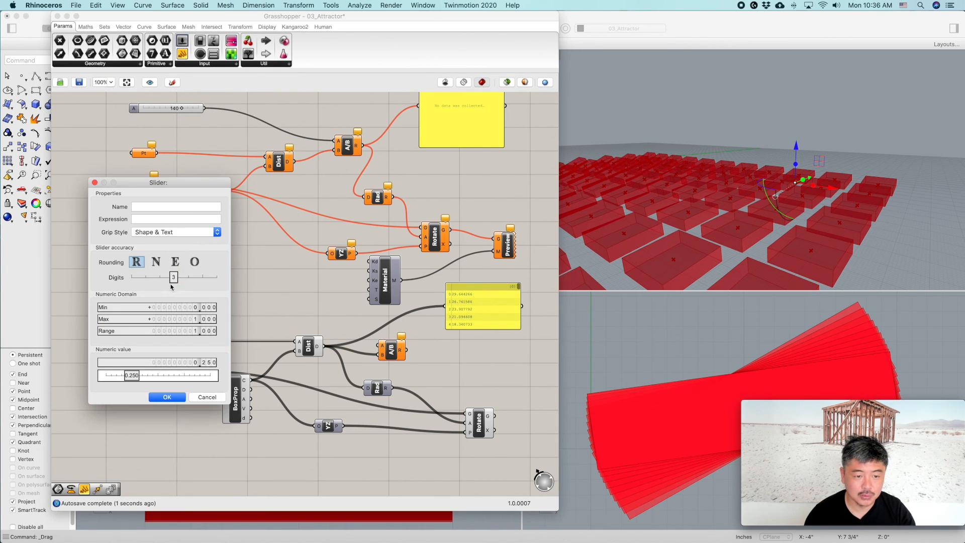
double_click(186, 321)
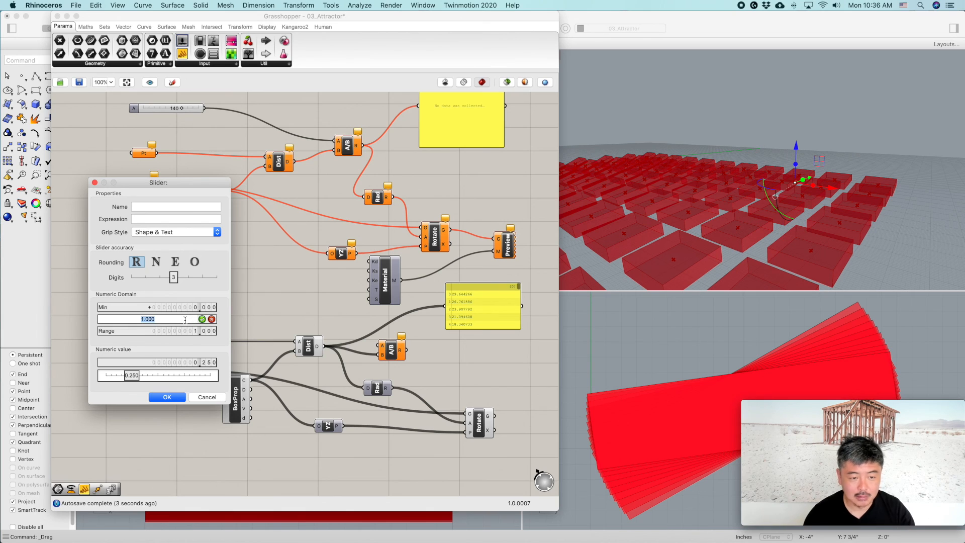
type("20")
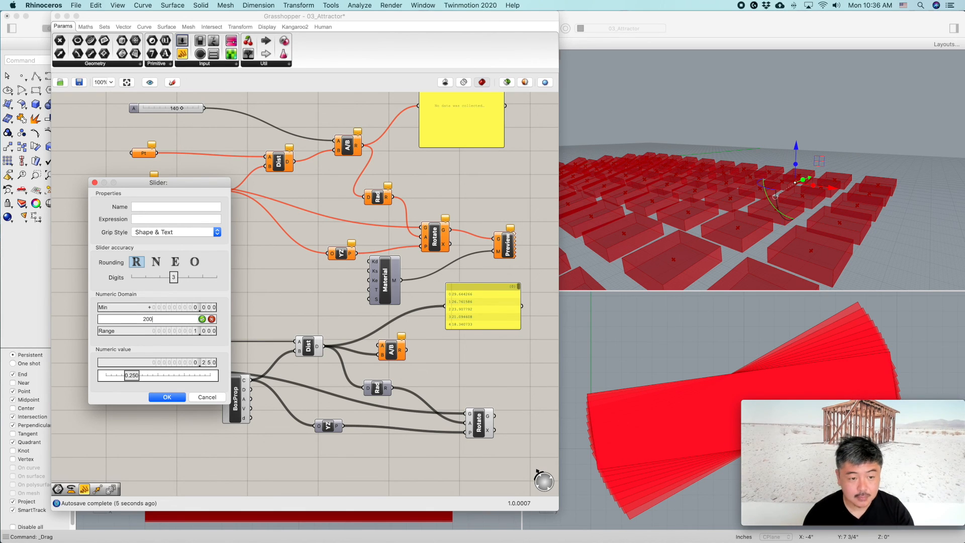
type("0")
key("Return")
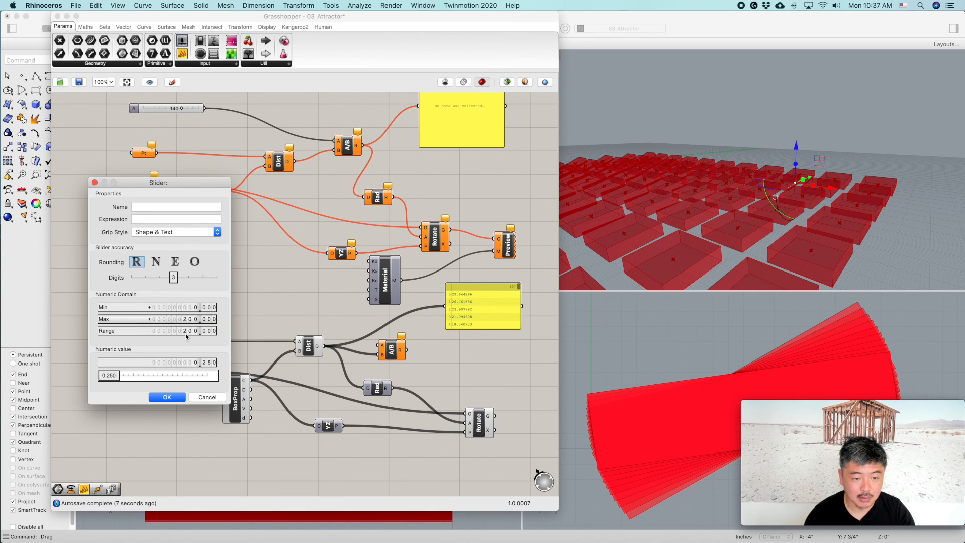
left_click(157, 262)
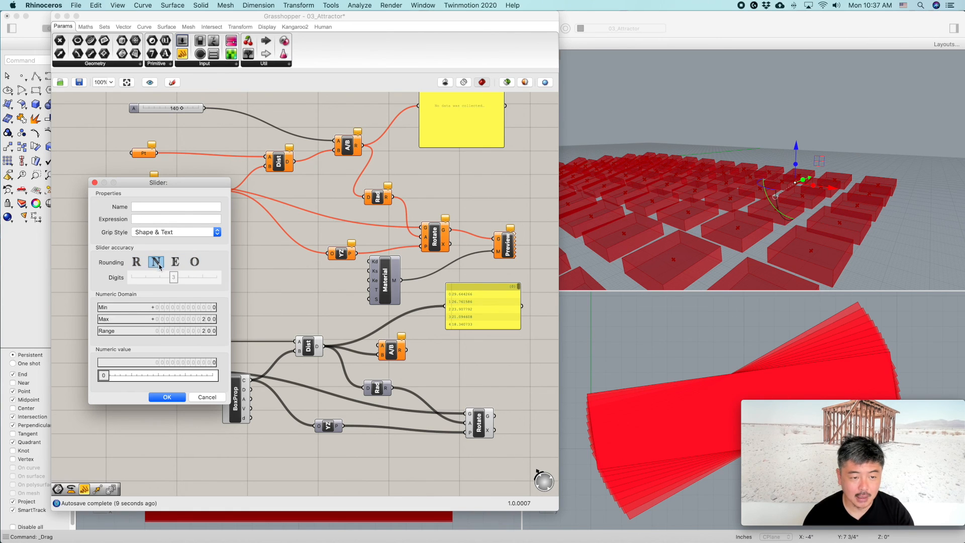
left_click(167, 397)
left_click_drag(236, 293, 380, 346)
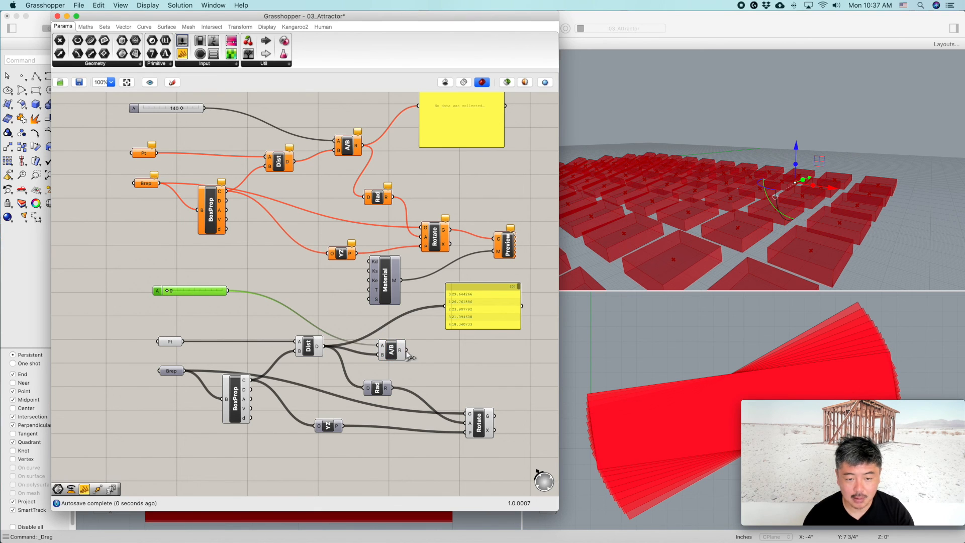
Duplicate the distance panel, place the copy below the original and feed it the Division result instead of the distance
right_click_drag(394, 357, 333, 349)
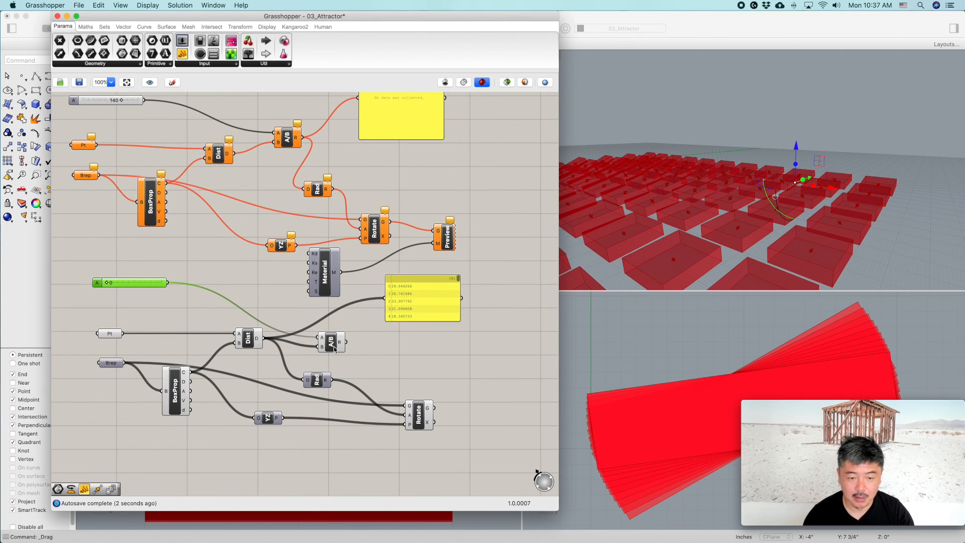
left_click(403, 314)
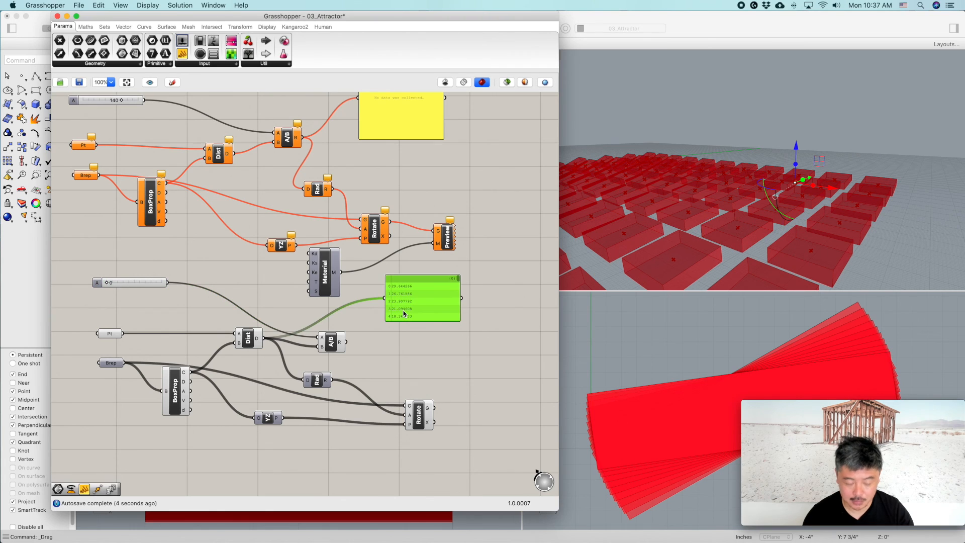
key("super+c")
key("super+v")
left_click_drag(422, 307, 420, 354)
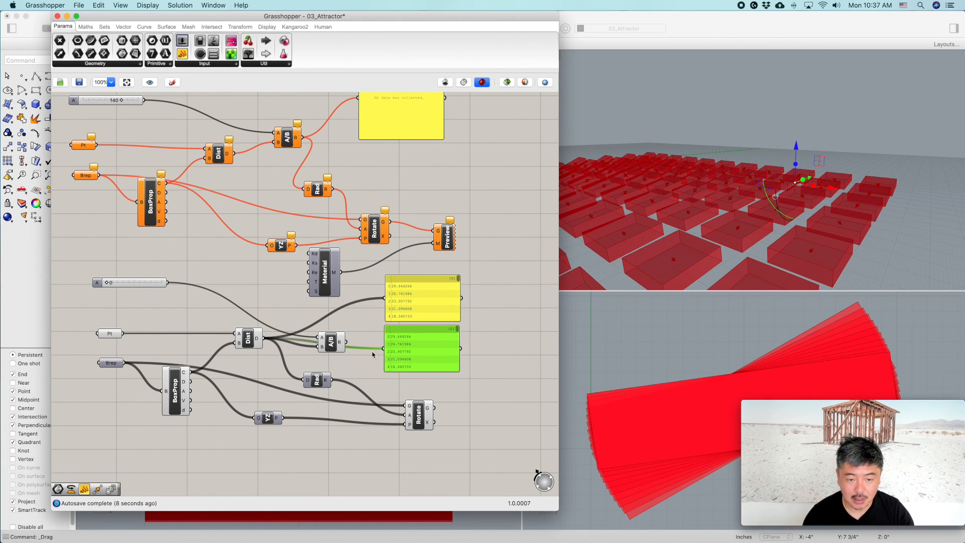
left_click_drag(344, 345, 343, 342)
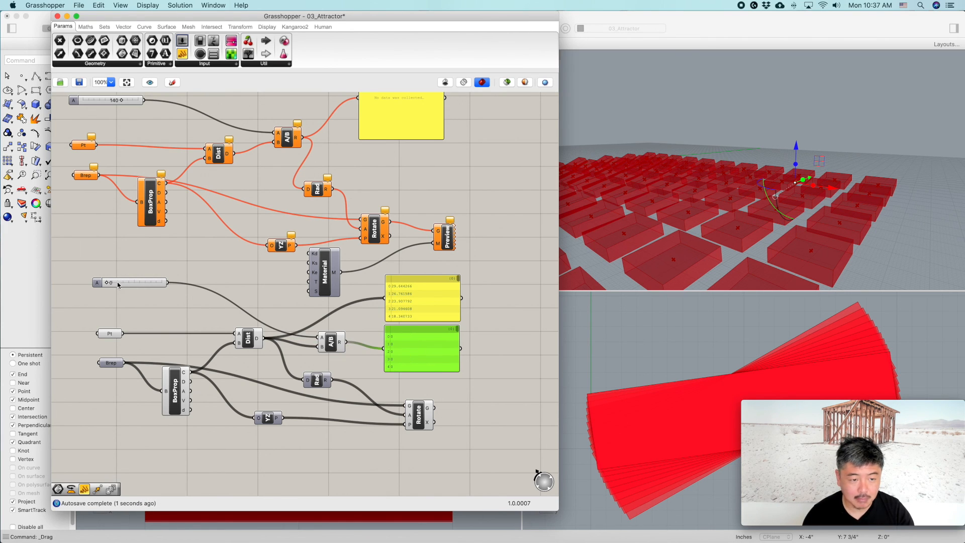
Set the new slider to 144 and feed the Division result into the Radians component, moved below the Division component's output
left_click_drag(107, 284, 151, 287)
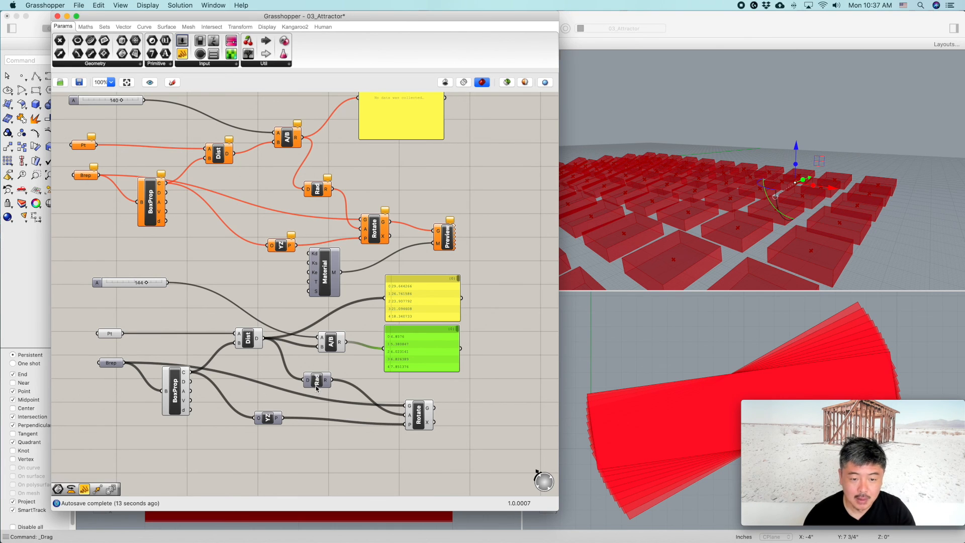
left_click_drag(318, 382, 365, 382)
left_click_drag(347, 342, 351, 380)
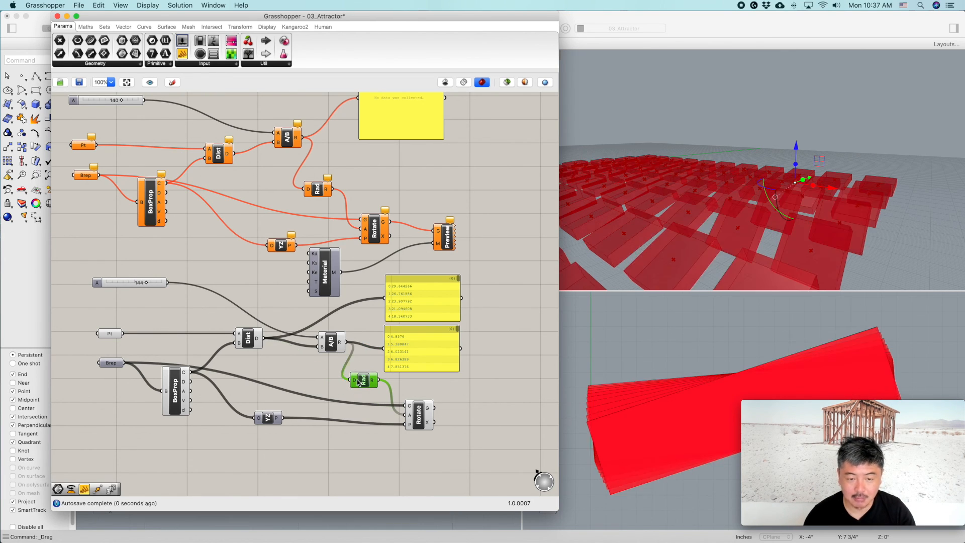
Raise the attractor point vertically above the box grid in the Perspective view
right_click_drag(806, 212, 822, 228)
scroll(825, 188, "down", 4)
right_click_drag(825, 187, 816, 133)
left_click(809, 118)
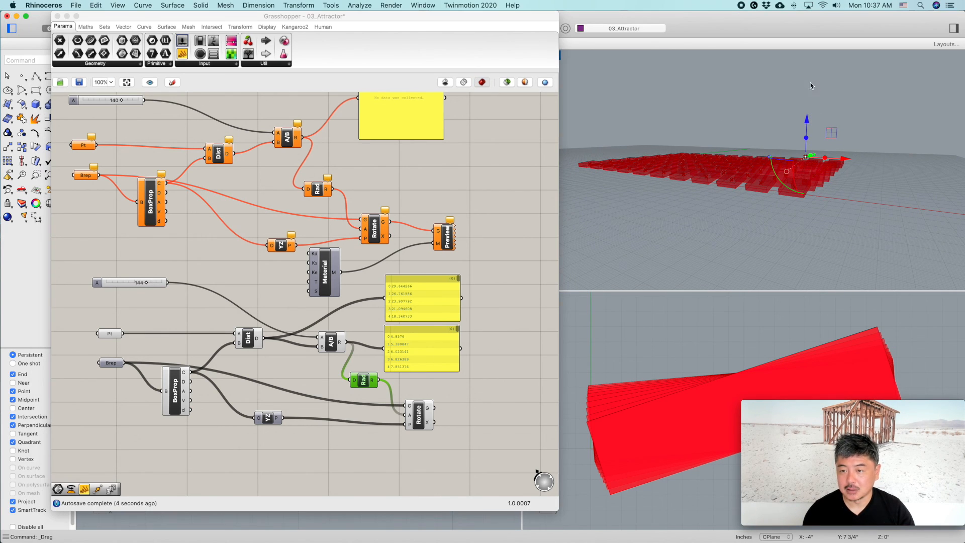
left_click_drag(808, 120, 808, 86)
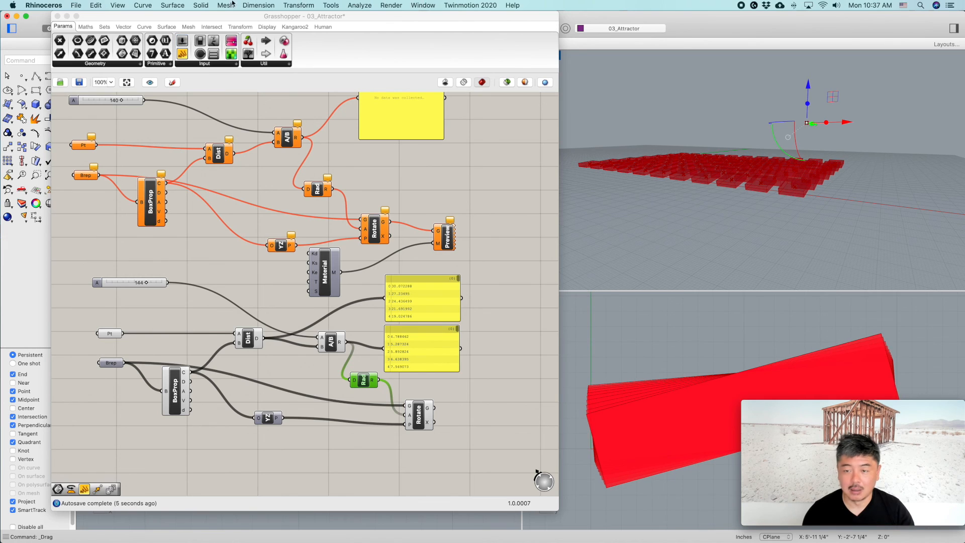
Minimize the Grasshopper window and maximize the Perspective viewport on the box grid
left_click(67, 16)
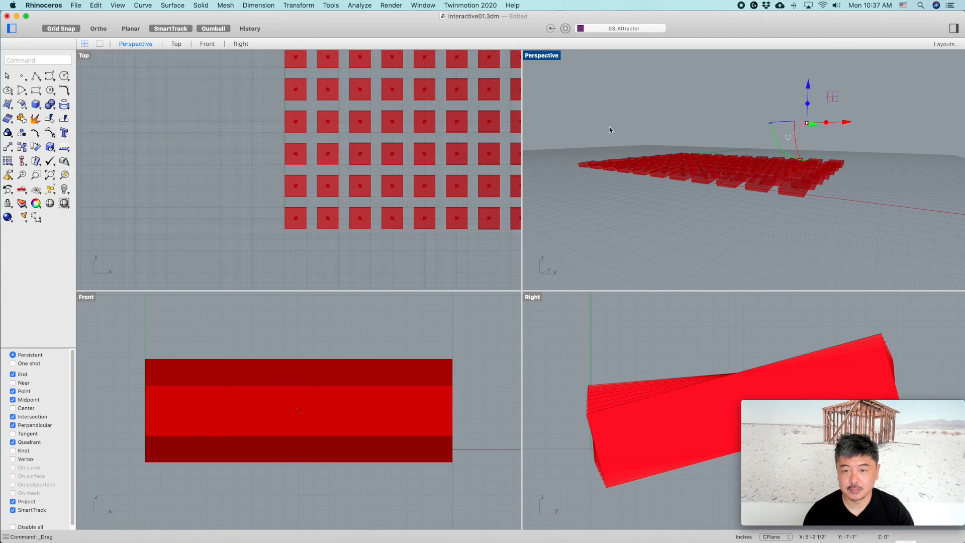
double_click(542, 57)
right_click_drag(566, 194, 583, 214)
Lower the attractor point toward the boxes and move it across the grid to its far-left edge to test the rotation
left_click_drag(672, 237, 669, 289)
right_click_drag(679, 317, 687, 309)
left_click_drag(706, 288, 457, 256)
left_click_drag(457, 256, 316, 229)
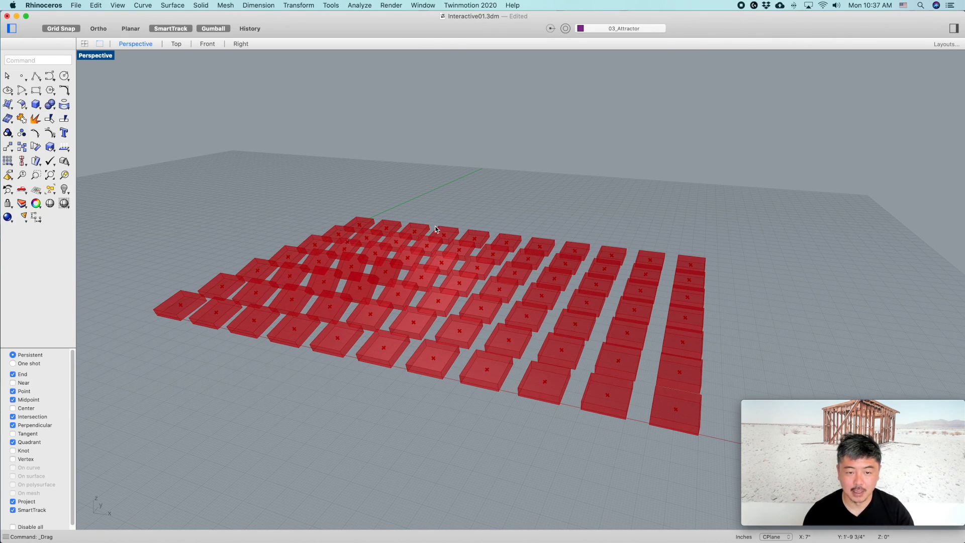
right_click_drag(435, 229, 368, 225)
left_click(363, 241)
left_click_drag(364, 240, 300, 237)
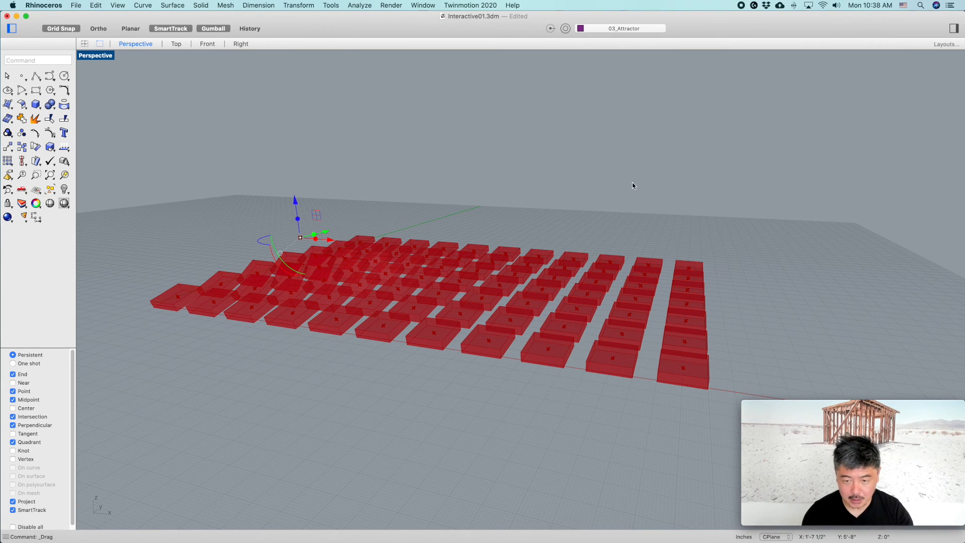
Reopen Grasshopper, move its window clear of the boxes and raise the slider feeding the lower Division component
type("Grasshopper")
key("Return")
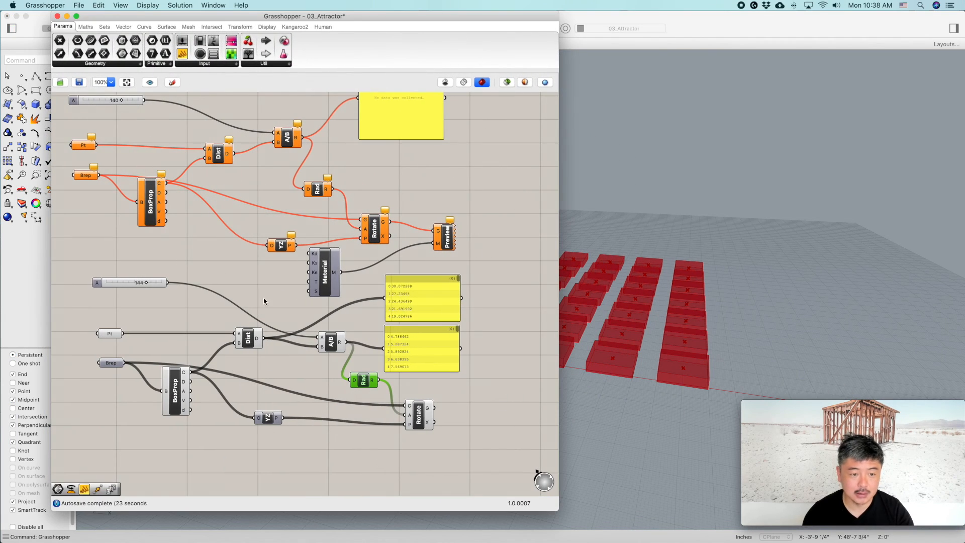
left_click(146, 283)
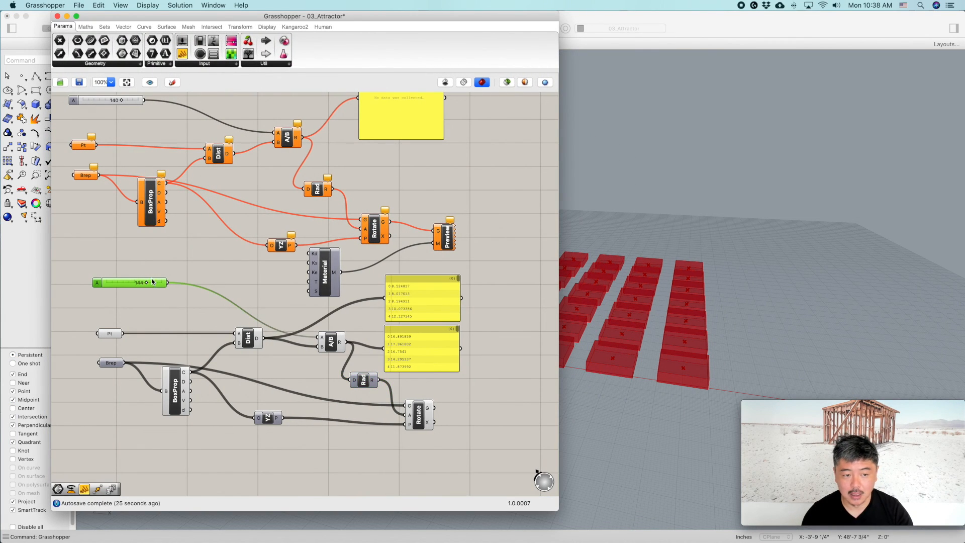
left_click_drag(515, 21, 962, 32)
scroll(668, 350, "down", 2)
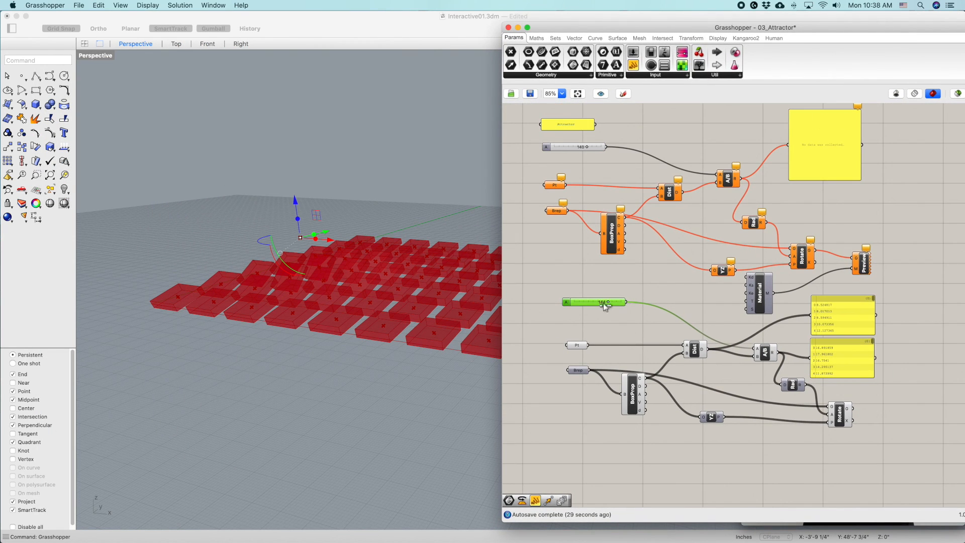
left_click_drag(608, 302, 629, 302)
Move the Grasshopper window below the boxes and shift the attractor point to the opposite side of the grid
left_click_drag(603, 28, 212, 436)
right_click_drag(420, 273, 460, 221)
left_click(462, 226)
left_click_drag(463, 206, 713, 152)
right_click_drag(704, 168, 793, 217)
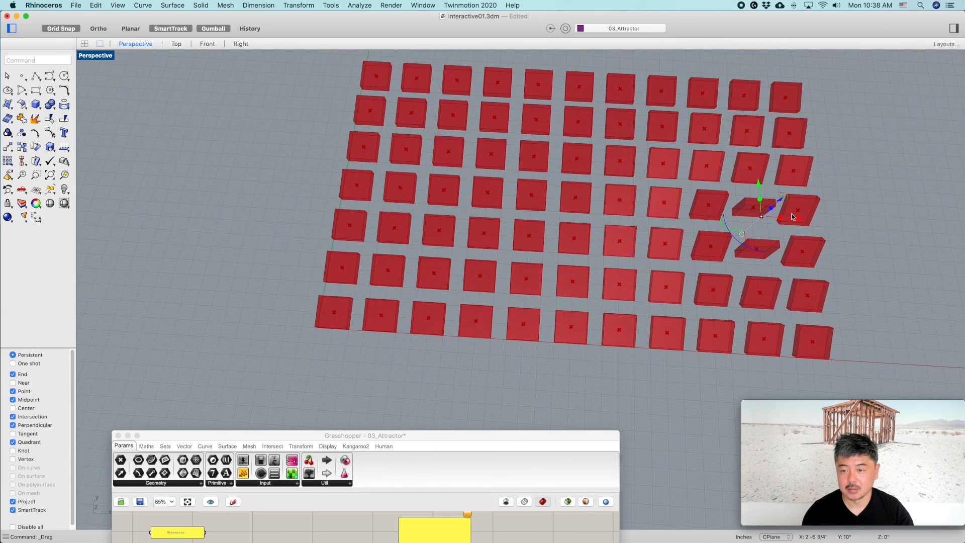
Move the attractor point around the grid, ending beside the eighth box in the second row from the front
left_click_drag(788, 199, 720, 124)
left_click_drag(720, 124, 774, 120)
left_click_drag(775, 119, 501, 146)
left_click_drag(501, 146, 672, 107)
right_click_drag(839, 251, 857, 220)
right_click_drag(646, 144, 634, 160)
left_click_drag(666, 120, 706, 241)
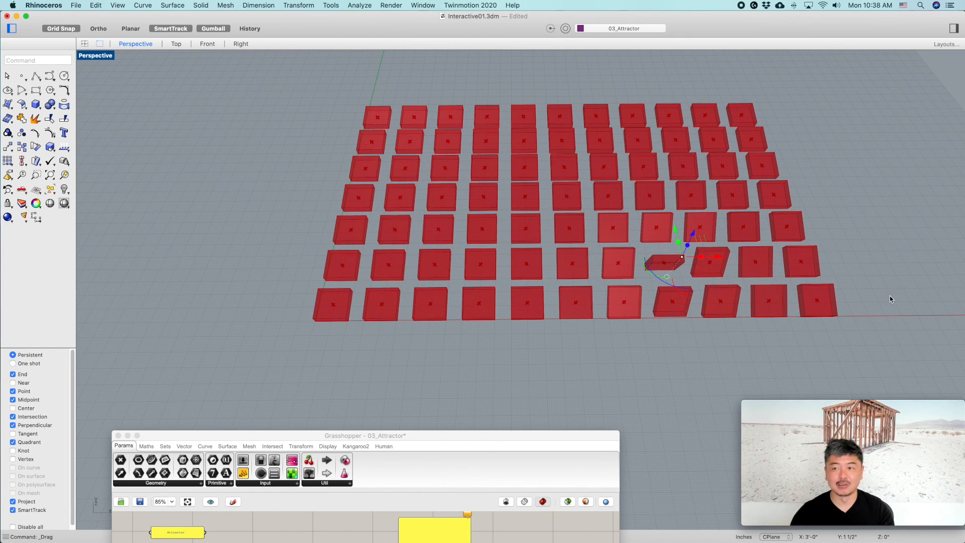
mouse_move(860, 430)
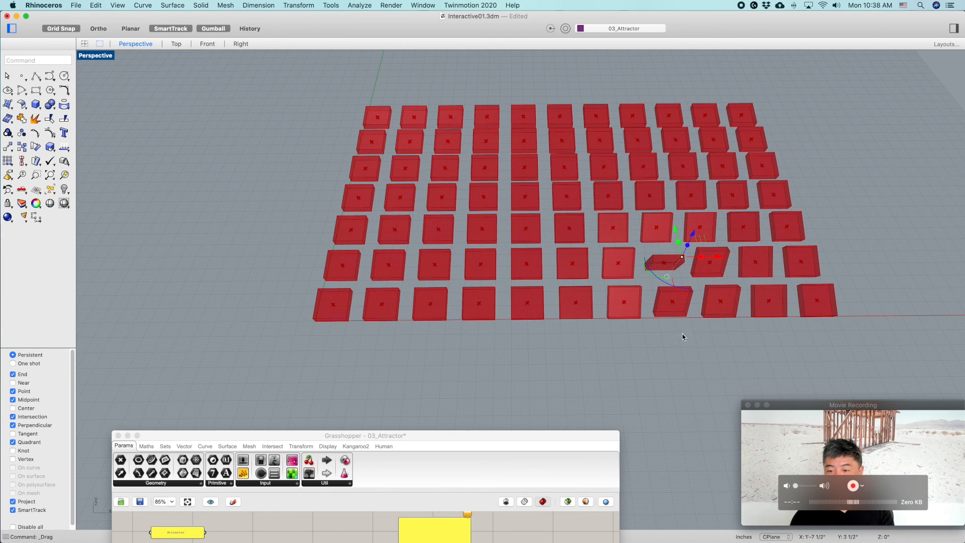
left_click(822, 408)
left_click(59, 5)
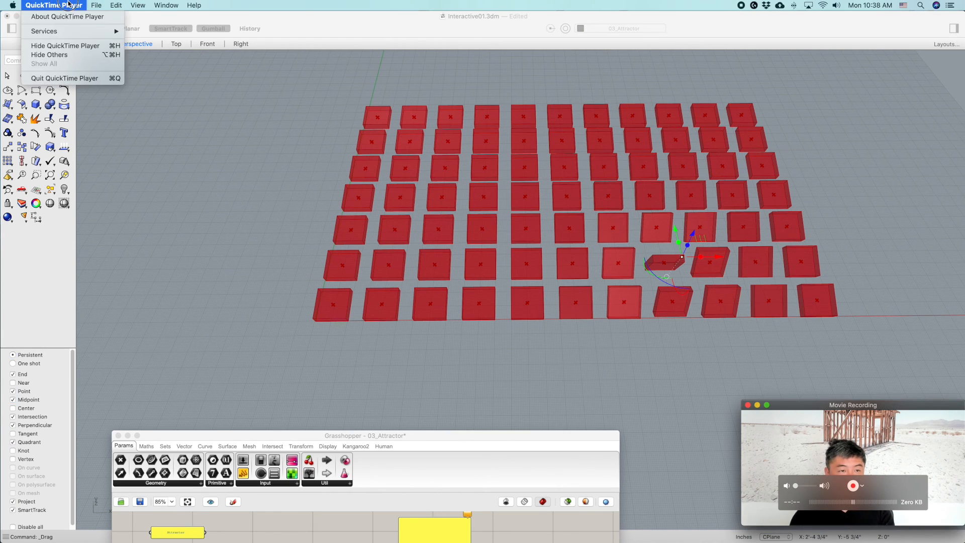
mouse_move(93, 6)
left_click(106, 34)
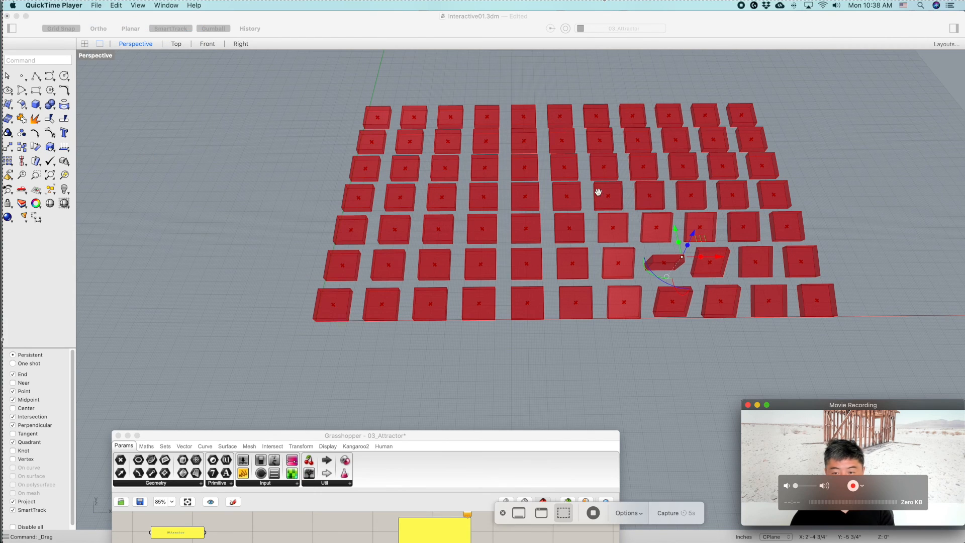